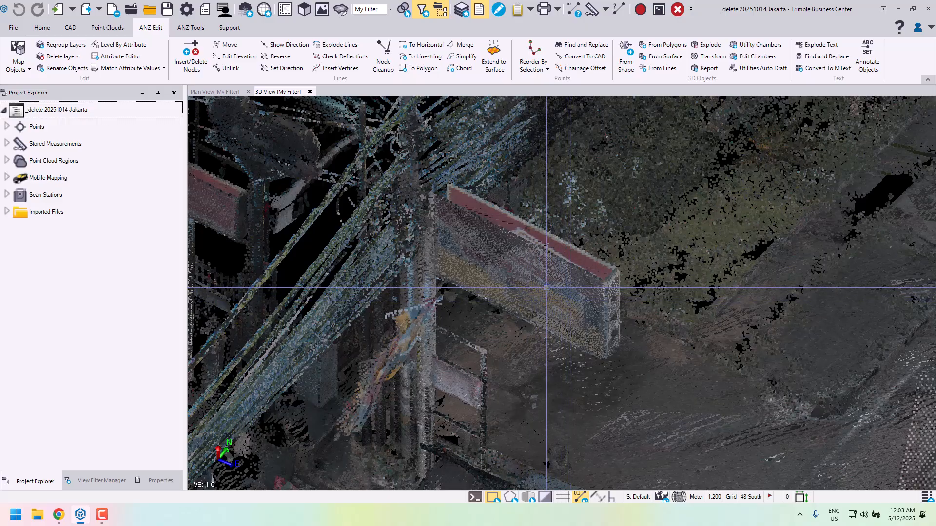
- Start a limit box around the billboard sign beside the power pole
{"action": "scroll", "coordinate": [546, 290], "scroll_direction": "up", "scroll_amount": 2}
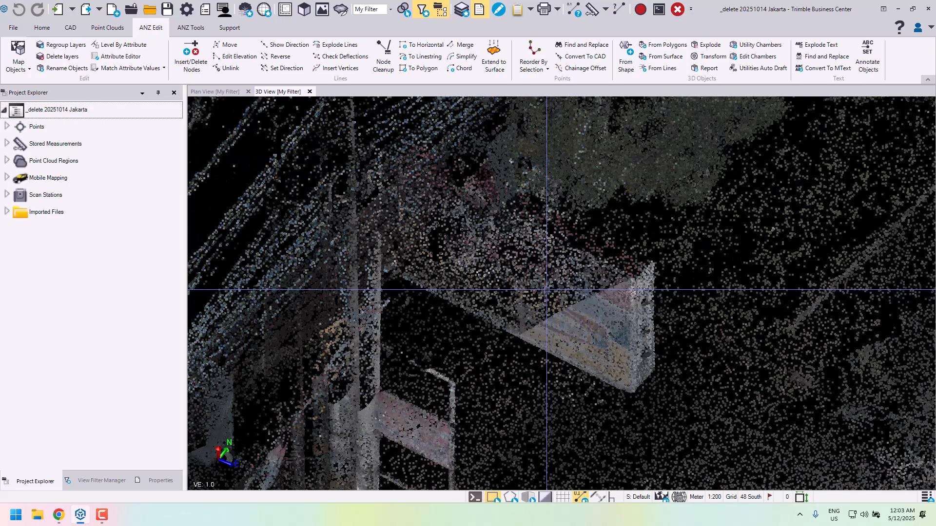
{"action": "mouse_move", "coordinate": [546, 284]}
{"action": "right_mouse_down"}
{"action": "mouse_move", "coordinate": [548, 297]}
{"action": "mouse_move", "coordinate": [468, 267]}
{"action": "mouse_move", "coordinate": [522, 272]}
{"action": "mouse_move", "coordinate": [570, 297]}
{"action": "mouse_move", "coordinate": [596, 297]}
{"action": "mouse_move", "coordinate": [554, 285]}
{"action": "right_mouse_up"}
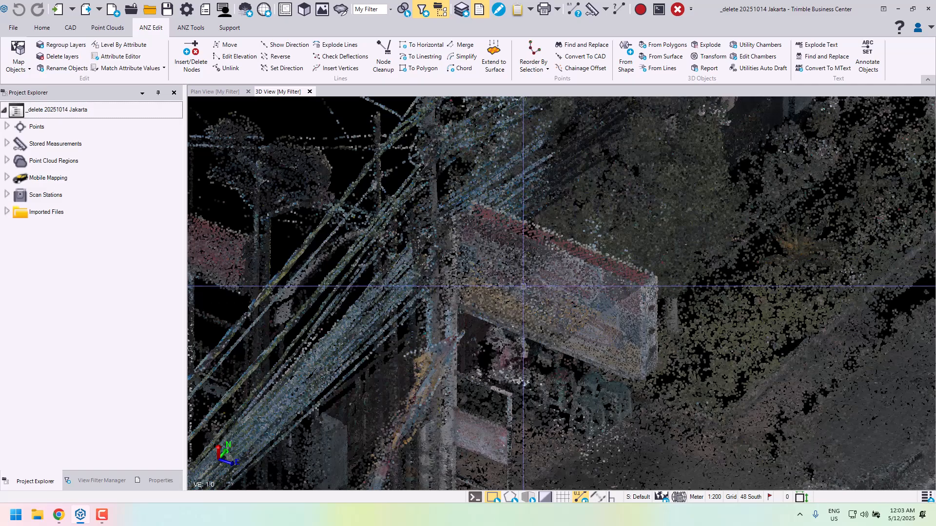
{"action": "scroll", "coordinate": [573, 281], "scroll_direction": "up", "scroll_amount": 2}
{"action": "middle_click_drag", "start_coordinate": [573, 281], "coordinate": [552, 267]}
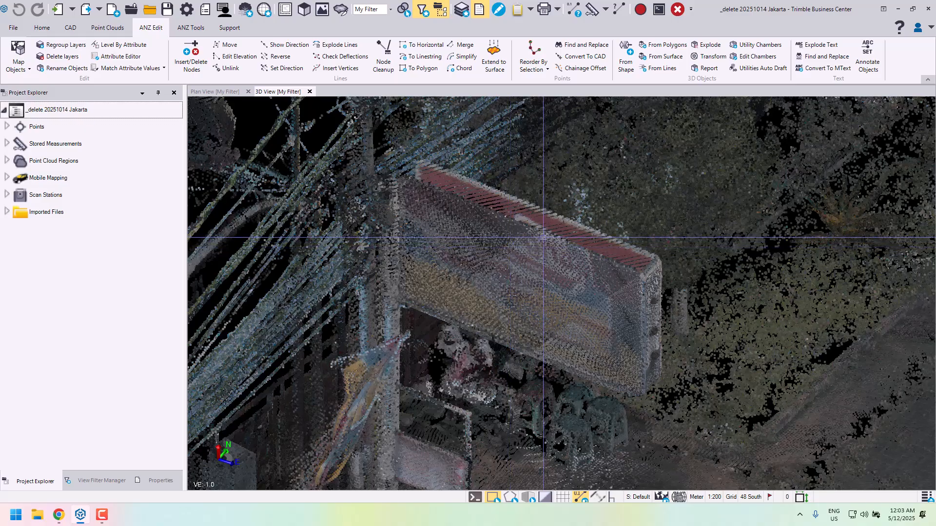
{"action": "left_click", "coordinate": [108, 28]}
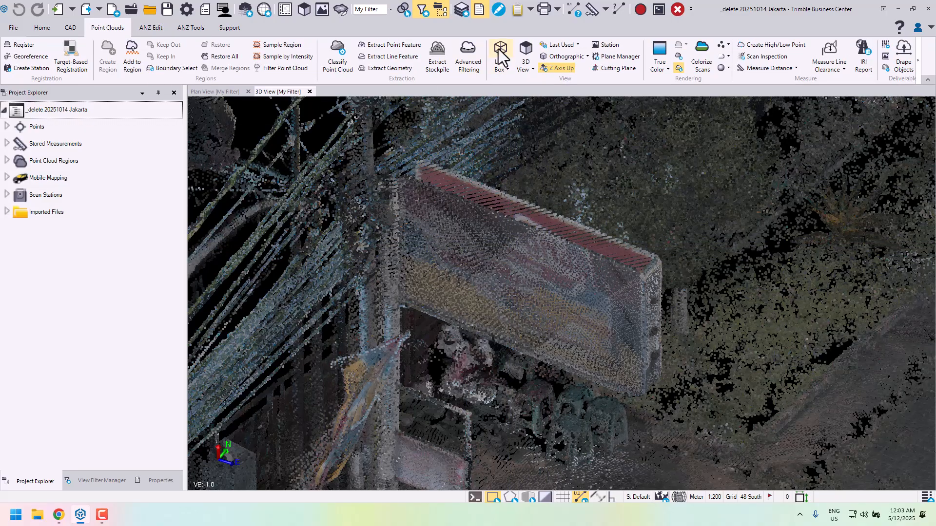
{"action": "left_click", "coordinate": [501, 52]}
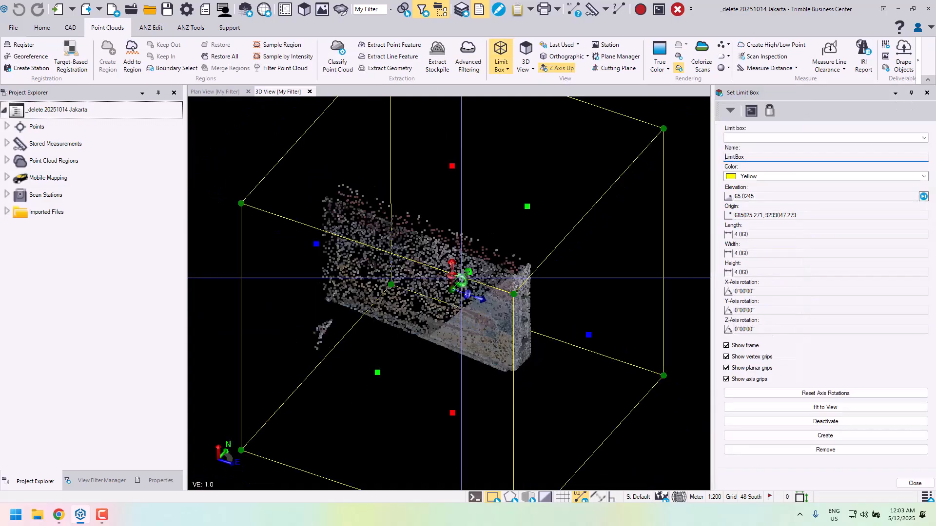
- Adjust the limit box's pole-side face to cut off the pole, giving a box length of 4.073 m
{"action": "right_click_drag", "start_coordinate": [461, 279], "coordinate": [451, 271]}
{"action": "left_click_drag", "start_coordinate": [307, 259], "coordinate": [272, 252]}
{"action": "mouse_move", "coordinate": [431, 259]}
{"action": "right_mouse_down"}
{"action": "mouse_move", "coordinate": [459, 229]}
{"action": "mouse_move", "coordinate": [422, 248]}
{"action": "right_mouse_up"}
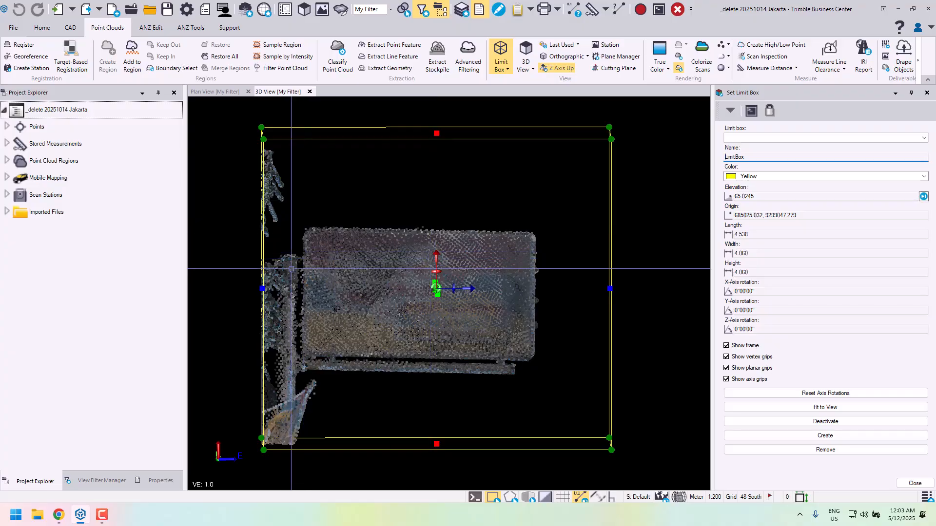
{"action": "left_click_drag", "start_coordinate": [263, 289], "coordinate": [298, 289]}
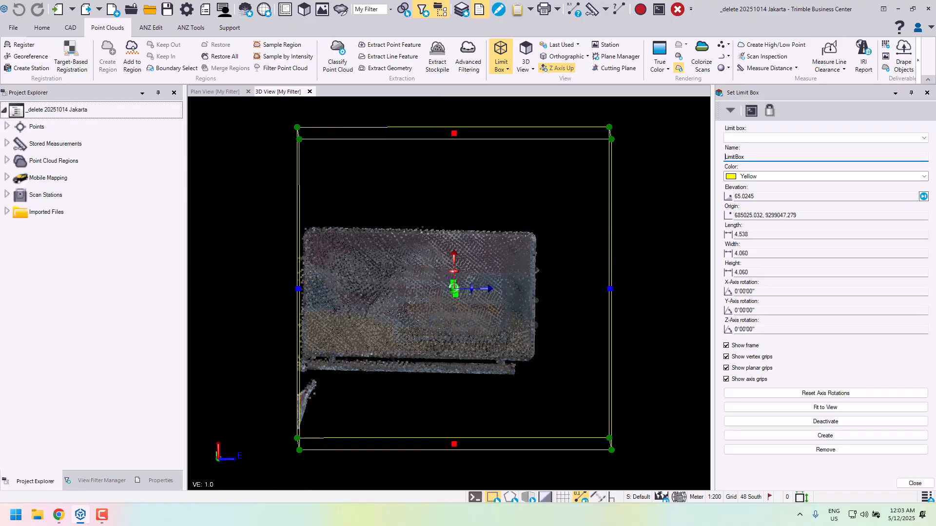
{"action": "right_click_drag", "start_coordinate": [471, 294], "coordinate": [471, 295]}
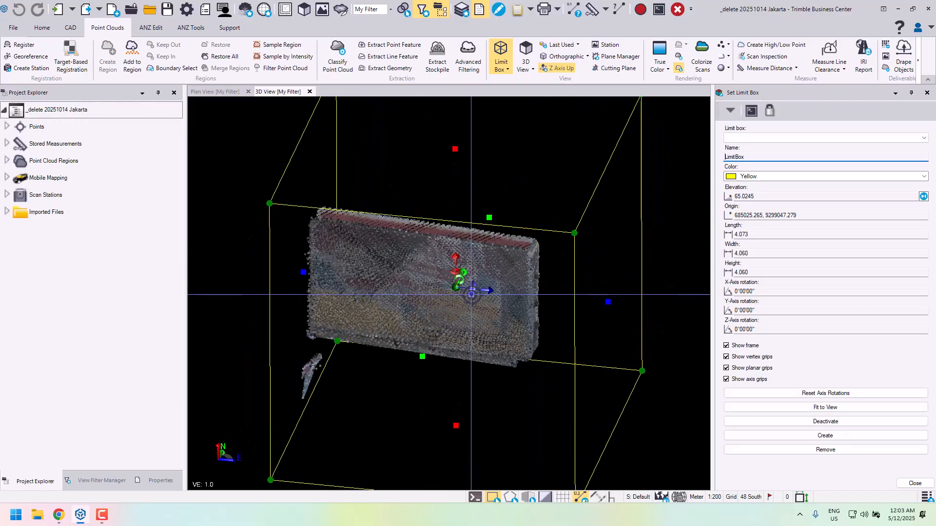
- Rotate the limit box about the Z axis to 355°57'46" so it aligns with the sign in top view
{"action": "scroll", "coordinate": [338, 281], "scroll_direction": "up", "scroll_amount": 1}
{"action": "scroll", "coordinate": [389, 282], "scroll_direction": "down", "scroll_amount": 2}
{"action": "right_click_drag", "start_coordinate": [398, 276], "coordinate": [422, 348]}
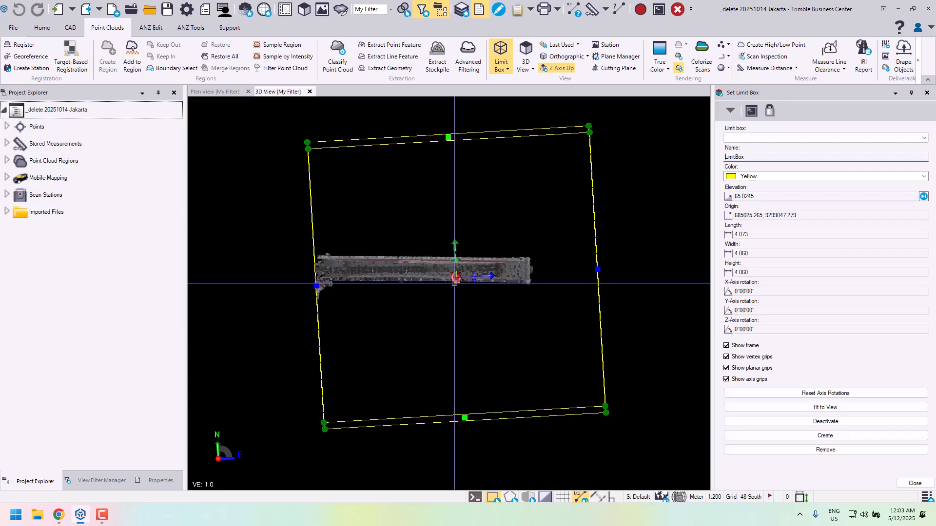
{"action": "scroll", "coordinate": [454, 282], "scroll_direction": "up", "scroll_amount": 3}
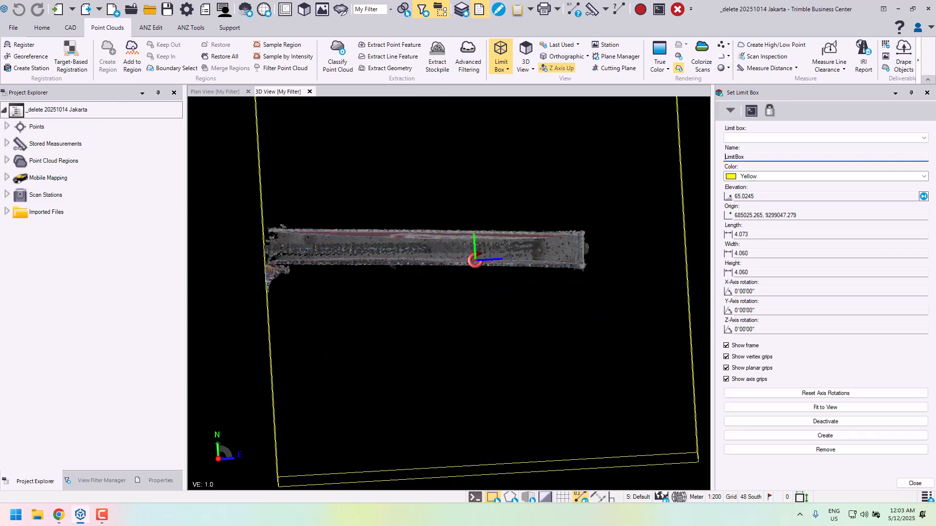
{"action": "right_click_drag", "start_coordinate": [479, 262], "coordinate": [373, 224]}
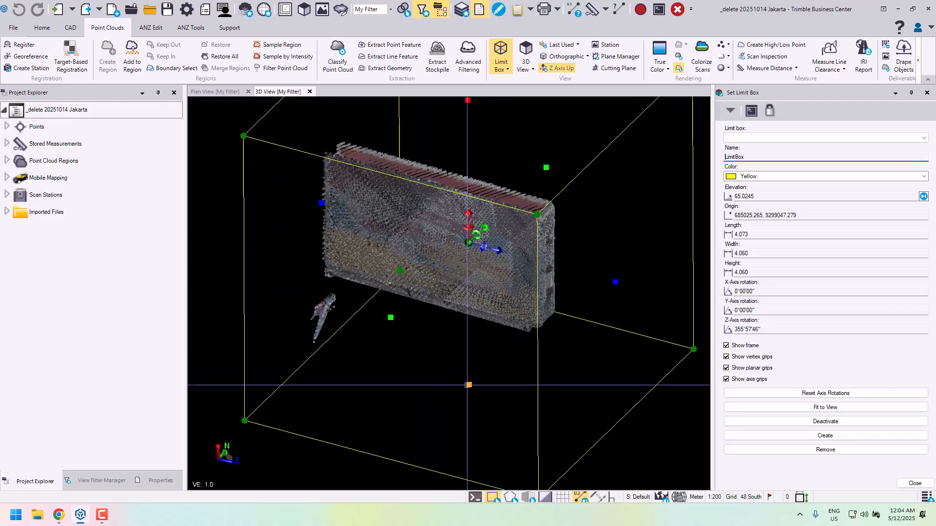
- Raise the limit box's bottom face to the sign's lower edge, giving a box height of 2.982 m
{"action": "left_click_drag", "start_coordinate": [468, 385], "coordinate": [468, 344]}
{"action": "right_click_drag", "start_coordinate": [458, 350], "coordinate": [447, 309]}
{"action": "left_click_drag", "start_coordinate": [469, 345], "coordinate": [470, 313]}
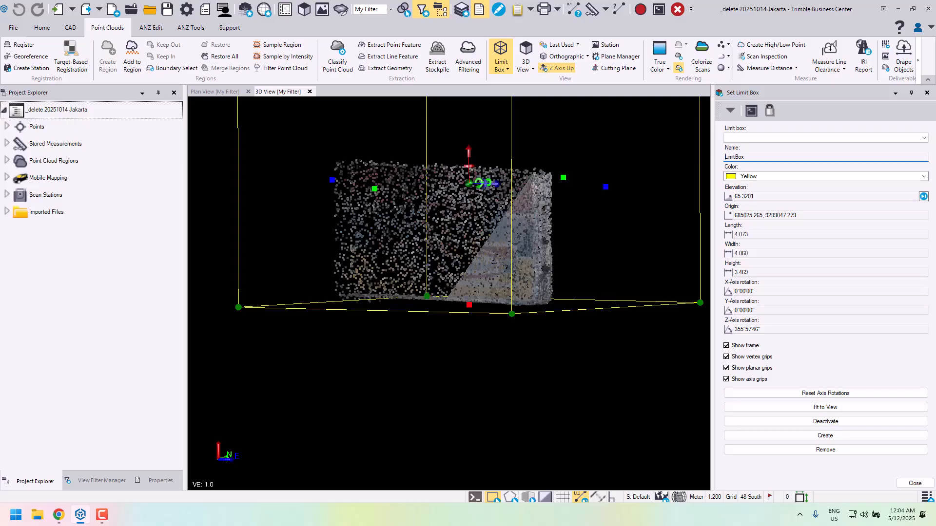
- Rotate the limit box to 1°20'45" about the Y axis and trim its bottom face to a box height of 2.967 m
{"action": "right_click_drag", "start_coordinate": [445, 276], "coordinate": [498, 281]}
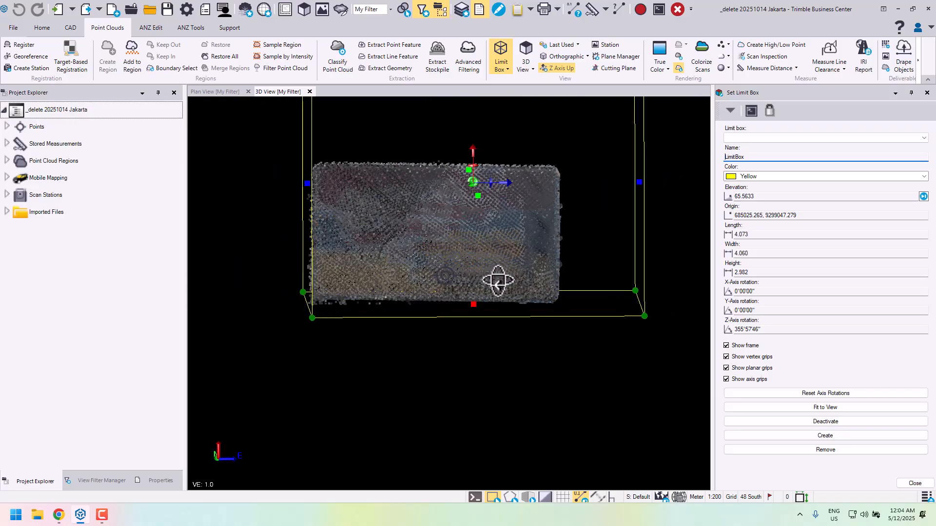
{"action": "middle_click_drag", "start_coordinate": [405, 218], "coordinate": [428, 238]}
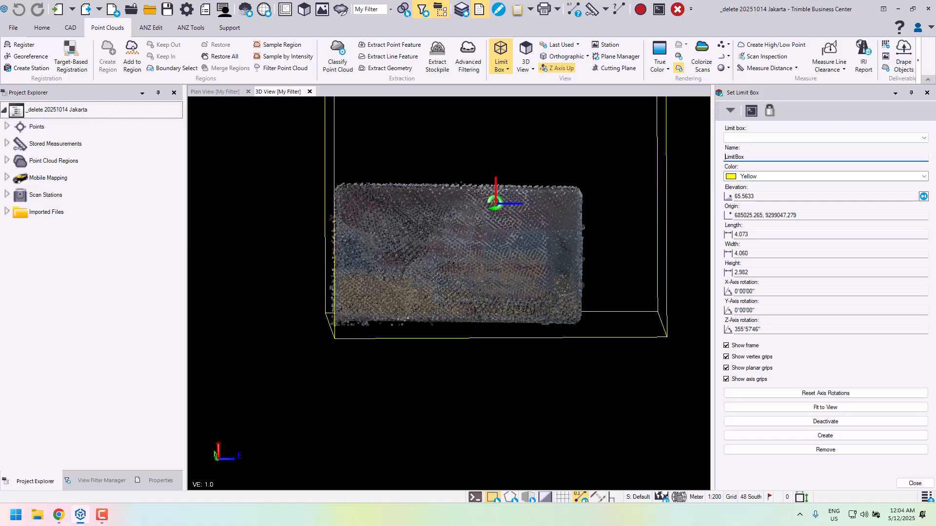
{"action": "left_click_drag", "start_coordinate": [495, 207], "coordinate": [496, 208]}
{"action": "scroll", "coordinate": [452, 318], "scroll_direction": "up", "scroll_amount": 2}
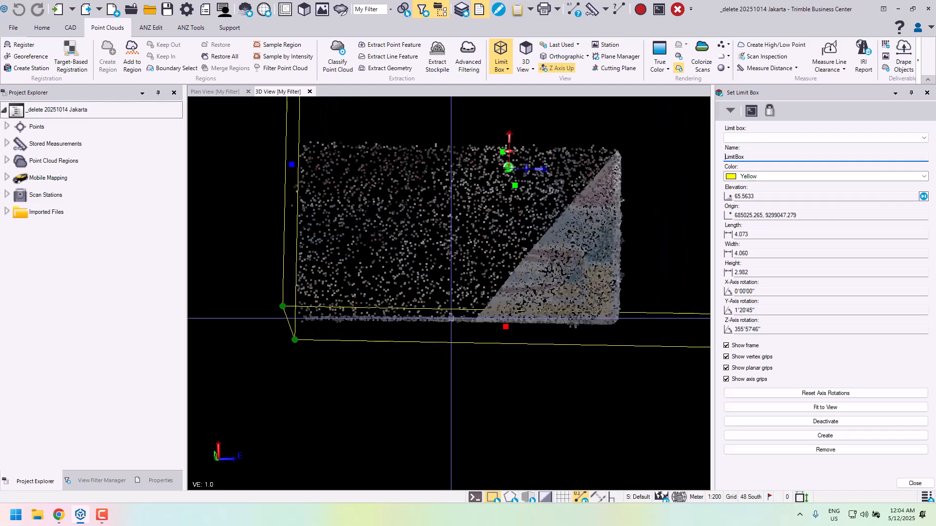
{"action": "left_click_drag", "start_coordinate": [523, 329], "coordinate": [522, 325]}
- Create a point cloud region named "Sign 1" from the isolated sign points, and deactivate the limit box
{"action": "scroll", "coordinate": [515, 303], "scroll_direction": "down", "scroll_amount": 3}
{"action": "mouse_move", "coordinate": [512, 276]}
{"action": "right_mouse_down"}
{"action": "mouse_move", "coordinate": [458, 294]}
{"action": "mouse_move", "coordinate": [463, 303]}
{"action": "mouse_move", "coordinate": [518, 278]}
{"action": "mouse_move", "coordinate": [508, 274]}
{"action": "mouse_move", "coordinate": [599, 276]}
{"action": "mouse_move", "coordinate": [592, 299]}
{"action": "mouse_move", "coordinate": [547, 305]}
{"action": "mouse_move", "coordinate": [510, 294]}
{"action": "right_mouse_up"}
{"action": "middle_click_drag", "start_coordinate": [614, 286], "coordinate": [517, 287]}
{"action": "right_click_drag", "start_coordinate": [517, 287], "coordinate": [488, 266]}
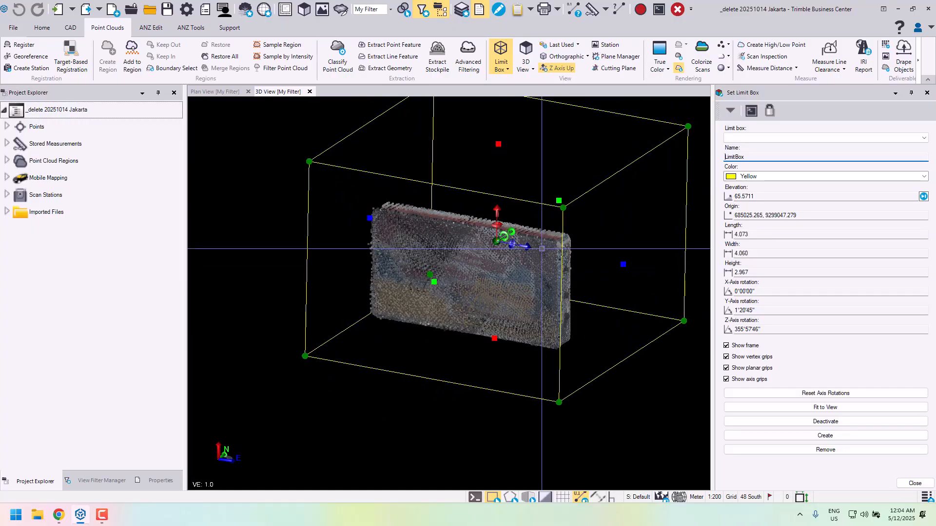
{"action": "scroll", "coordinate": [541, 249], "scroll_direction": "down", "scroll_amount": 2}
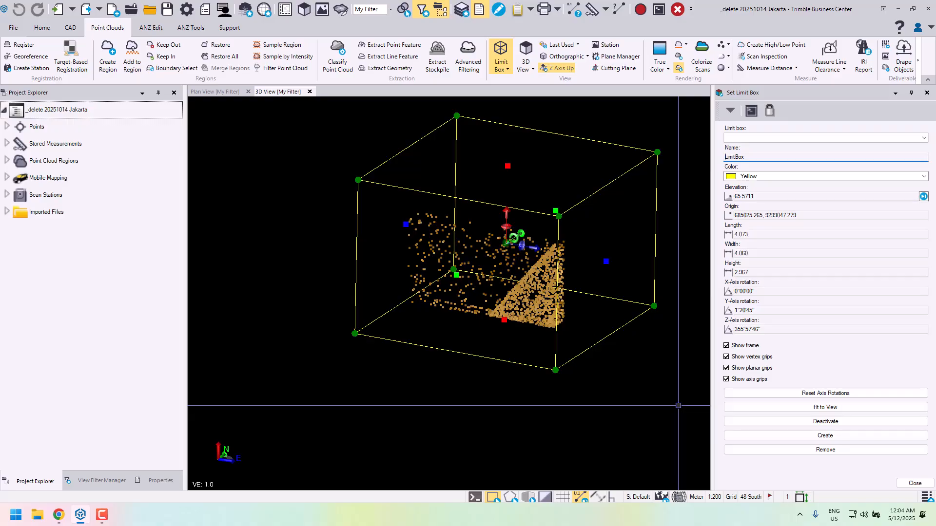
{"action": "left_click", "coordinate": [108, 54]}
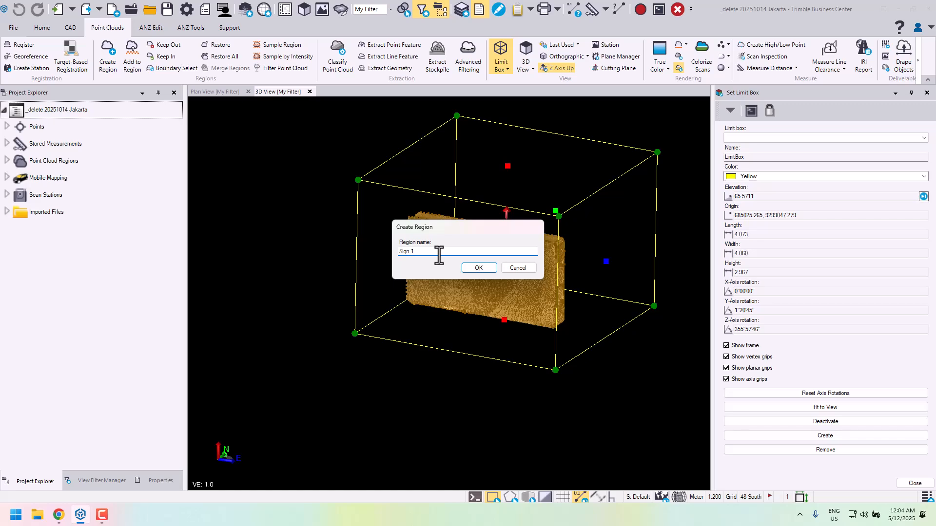
{"action": "type", "text": "Sign 1"}
{"action": "left_click", "coordinate": [480, 271]}
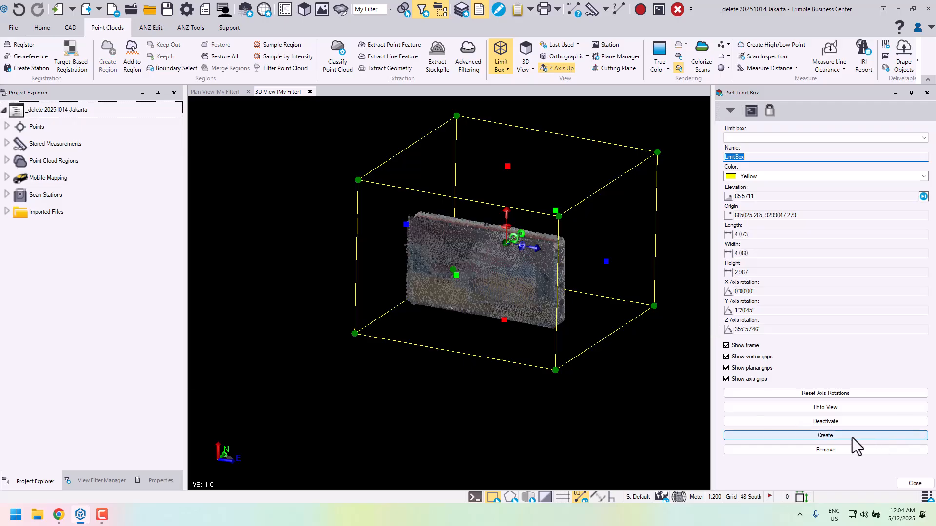
{"action": "left_click", "coordinate": [841, 422]}
{"action": "left_click", "coordinate": [919, 484]}
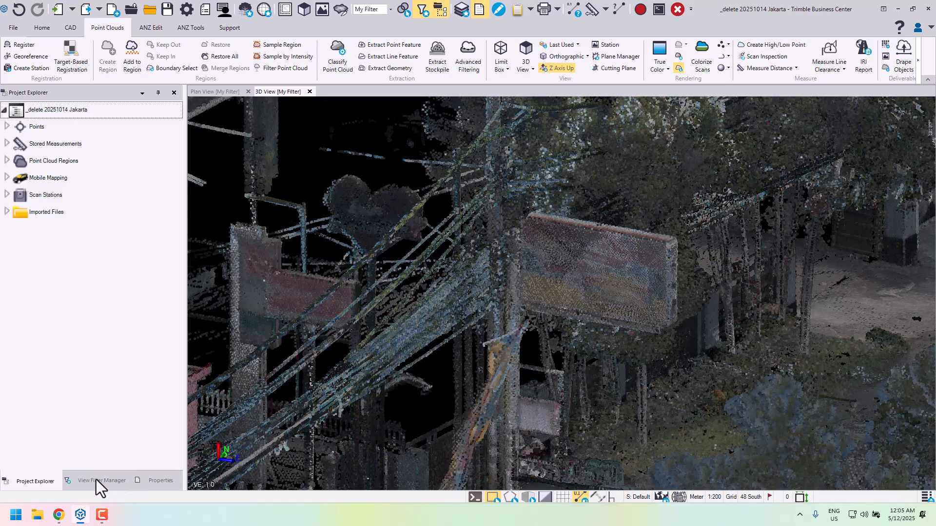
- Hide the Default point cloud region in My Filter, leaving the Sign 1 region shown
{"action": "left_click", "coordinate": [96, 480]}
{"action": "scroll", "coordinate": [11, 282], "scroll_direction": "down", "scroll_amount": 10}
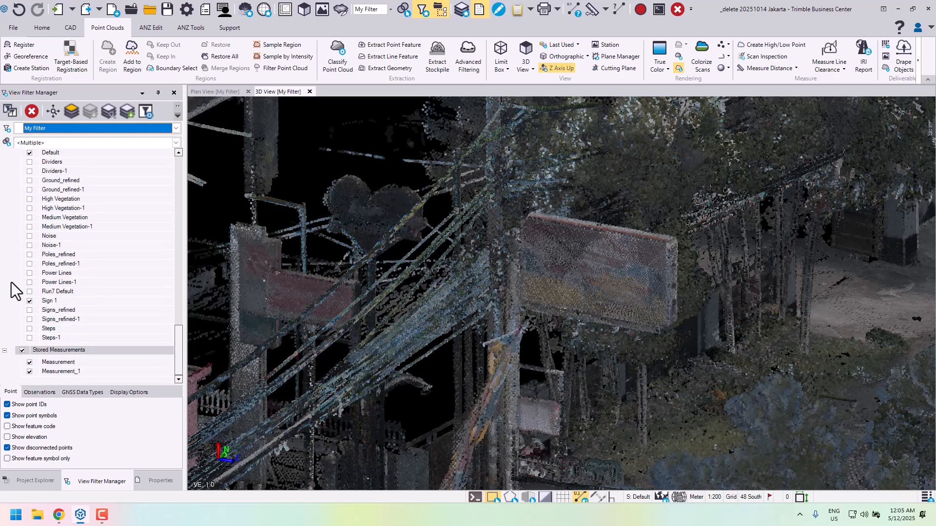
{"action": "scroll", "coordinate": [33, 221], "scroll_direction": "up", "scroll_amount": 1}
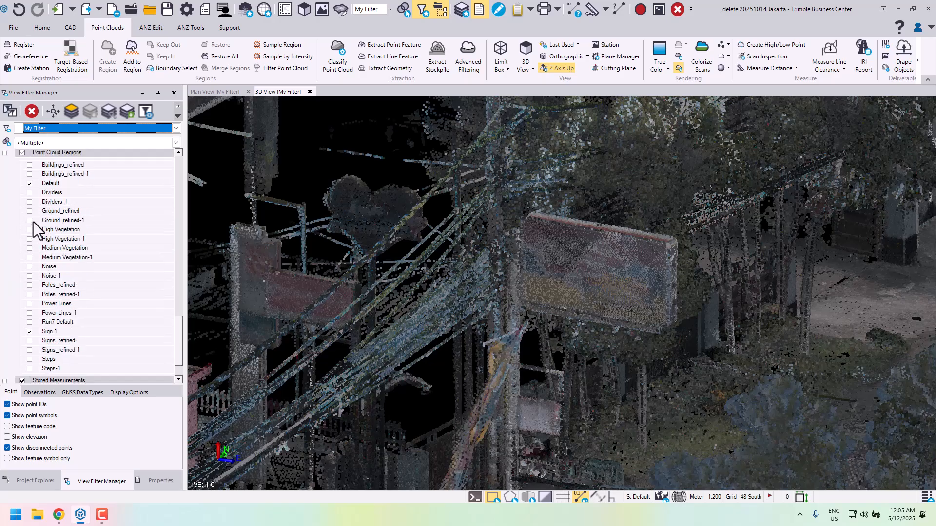
{"action": "left_click", "coordinate": [30, 184]}
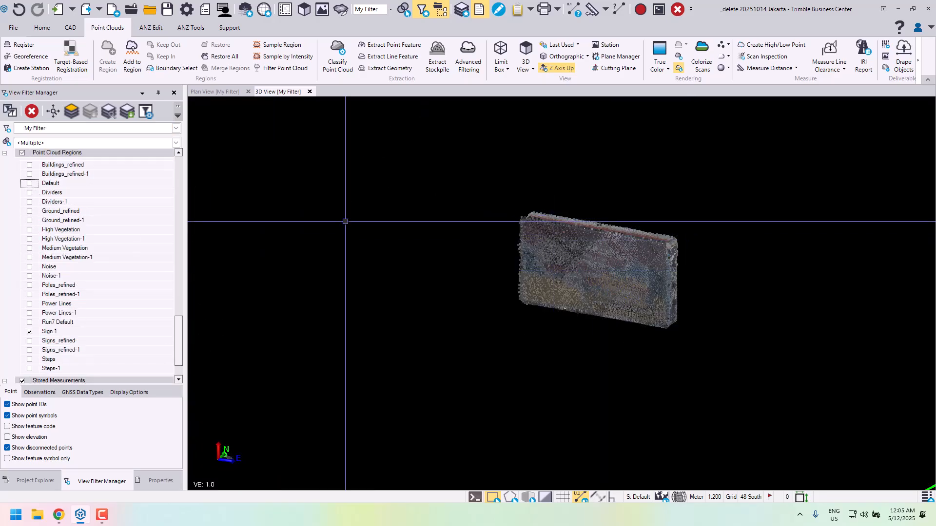
- Start a three-point rectangle on layer 0 with corner one on the front face's edge at the sign's free end
{"action": "middle_click_drag", "start_coordinate": [651, 218], "coordinate": [540, 217]}
{"action": "left_click_drag", "start_coordinate": [540, 217], "coordinate": [489, 254]}
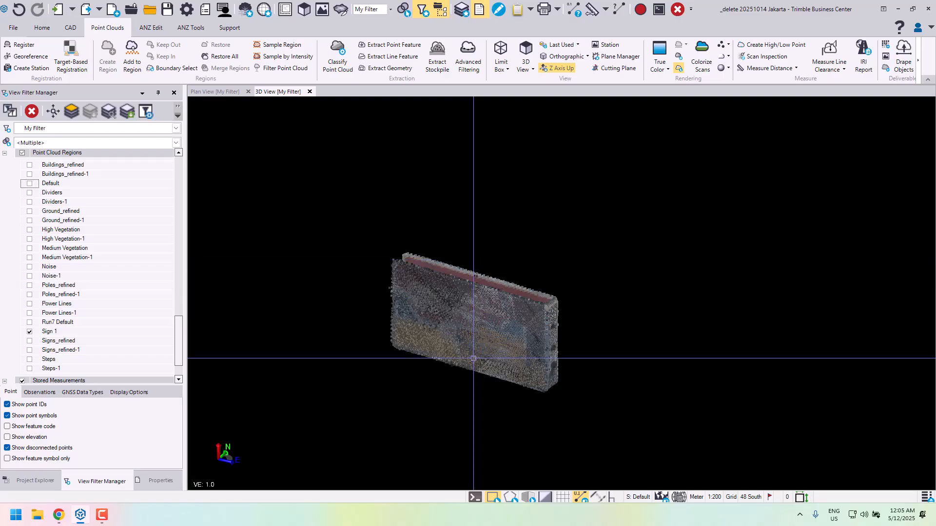
{"action": "scroll", "coordinate": [471, 293], "scroll_direction": "up", "scroll_amount": 3}
{"action": "mouse_move", "coordinate": [471, 292]}
{"action": "left_mouse_down"}
{"action": "mouse_move", "coordinate": [476, 302]}
{"action": "mouse_move", "coordinate": [379, 278]}
{"action": "mouse_move", "coordinate": [473, 278]}
{"action": "mouse_move", "coordinate": [480, 292]}
{"action": "left_mouse_up"}
{"action": "middle_click_drag", "start_coordinate": [480, 292], "coordinate": [491, 310]}
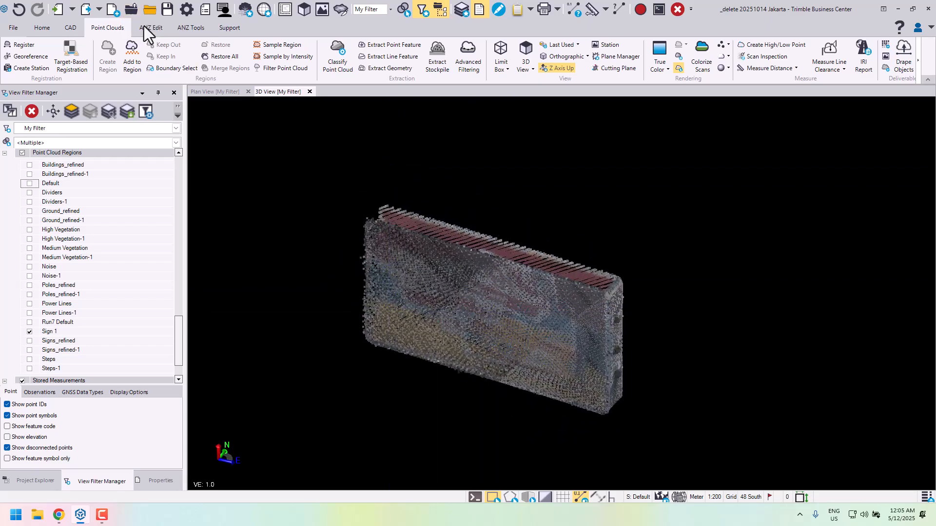
{"action": "left_click", "coordinate": [71, 29]}
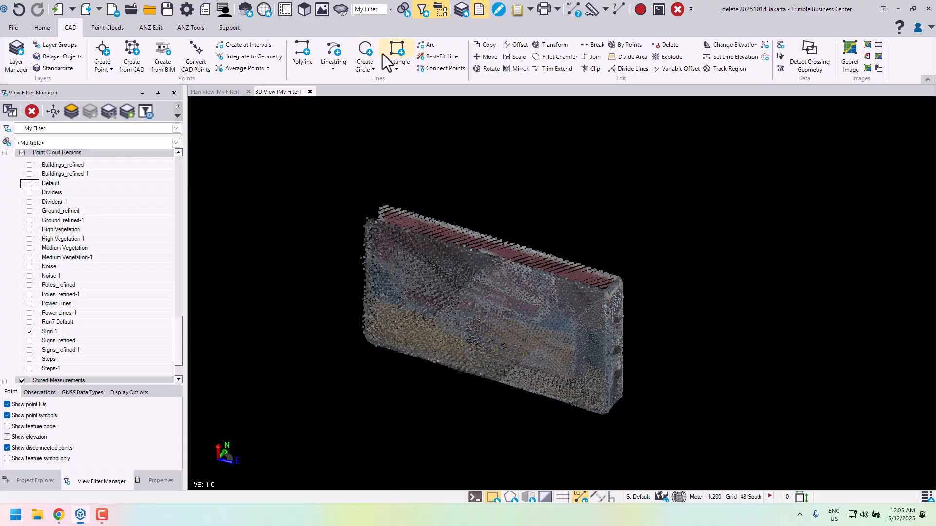
{"action": "left_click", "coordinate": [397, 70]}
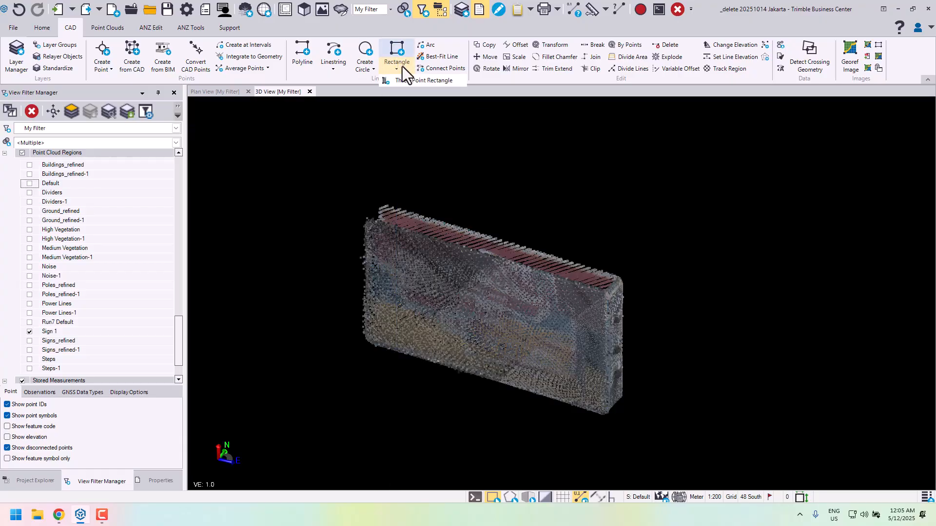
{"action": "left_click", "coordinate": [422, 81]}
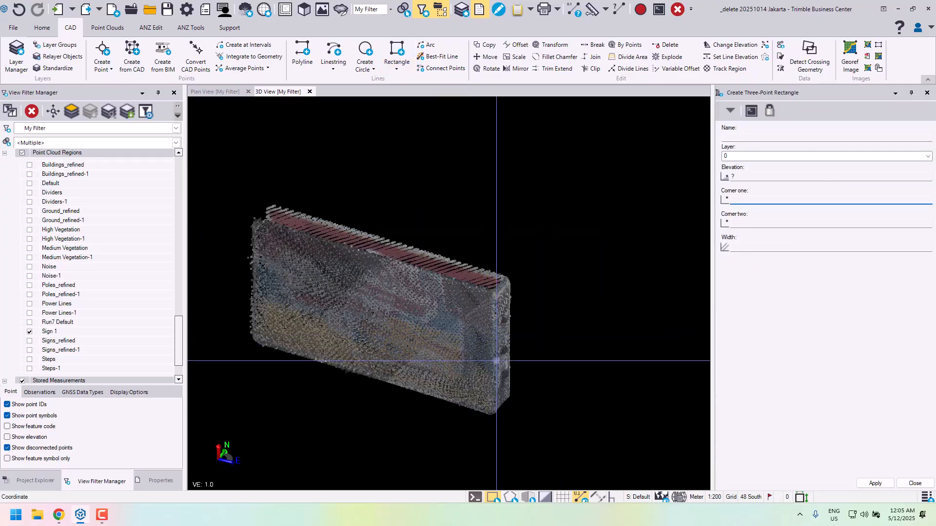
{"action": "mouse_move", "coordinate": [496, 360]}
{"action": "right_mouse_down"}
{"action": "mouse_move", "coordinate": [470, 354]}
{"action": "mouse_move", "coordinate": [587, 351]}
{"action": "mouse_move", "coordinate": [504, 355]}
{"action": "mouse_move", "coordinate": [510, 361]}
{"action": "right_mouse_up"}
{"action": "scroll", "coordinate": [481, 389], "scroll_direction": "up", "scroll_amount": 3}
{"action": "scroll", "coordinate": [497, 361], "scroll_direction": "up", "scroll_amount": 3}
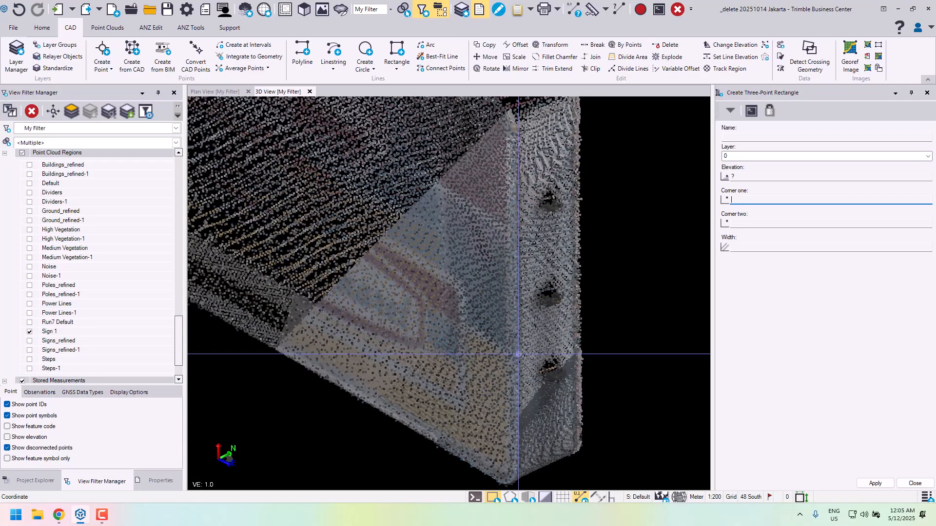
{"action": "left_click", "coordinate": [519, 354]}
- Place the rectangle's corner two at the front face's pole-side edge and pick its width on the sign's back face
{"action": "scroll", "coordinate": [462, 364], "scroll_direction": "down", "scroll_amount": 4}
{"action": "middle_click_drag", "start_coordinate": [321, 272], "coordinate": [456, 323]}
{"action": "scroll", "coordinate": [454, 323], "scroll_direction": "up", "scroll_amount": 3}
{"action": "right_click_drag", "start_coordinate": [453, 324], "coordinate": [593, 329]}
{"action": "scroll", "coordinate": [438, 311], "scroll_direction": "up", "scroll_amount": 2}
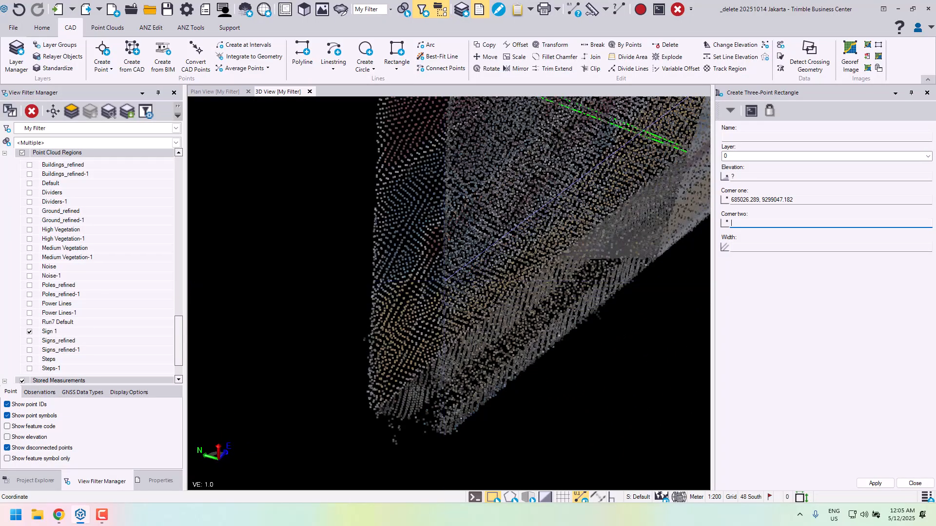
{"action": "left_click", "coordinate": [448, 301]}
{"action": "right_click_drag", "start_coordinate": [449, 301], "coordinate": [529, 303]}
{"action": "middle_click_drag", "start_coordinate": [555, 314], "coordinate": [475, 317]}
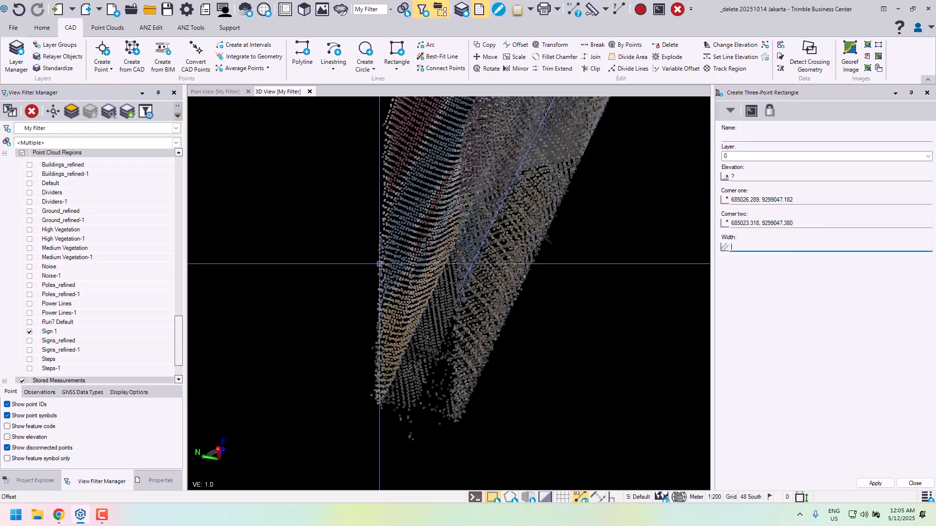
{"action": "left_click", "coordinate": [380, 264]}
- Close the rectangle command, delete the drawn rectangle lying away from the sign, and return to a close view of the sign
{"action": "middle_click_drag", "start_coordinate": [379, 264], "coordinate": [436, 364]}
{"action": "scroll", "coordinate": [412, 291], "scroll_direction": "down", "scroll_amount": 3}
{"action": "scroll", "coordinate": [541, 322], "scroll_direction": "down", "scroll_amount": 5}
{"action": "scroll", "coordinate": [541, 322], "scroll_direction": "down", "scroll_amount": 3}
{"action": "scroll", "coordinate": [546, 278], "scroll_direction": "down", "scroll_amount": 5}
{"action": "scroll", "coordinate": [466, 285], "scroll_direction": "up", "scroll_amount": 2}
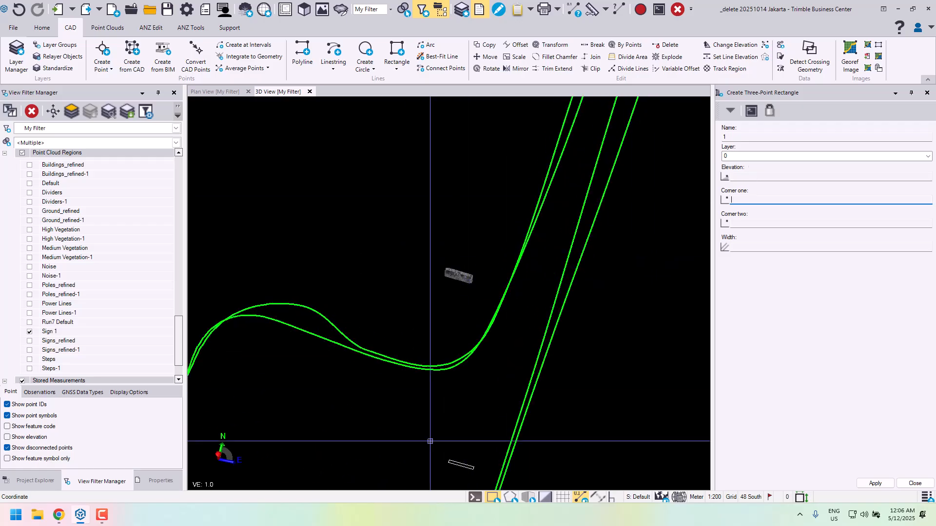
{"action": "left_click", "coordinate": [920, 484]}
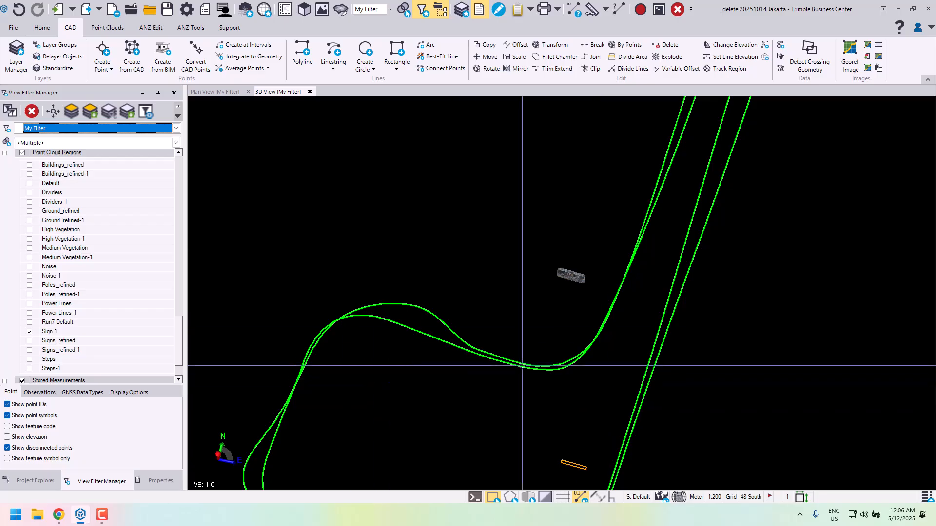
{"action": "scroll", "coordinate": [579, 287], "scroll_direction": "up", "scroll_amount": 10}
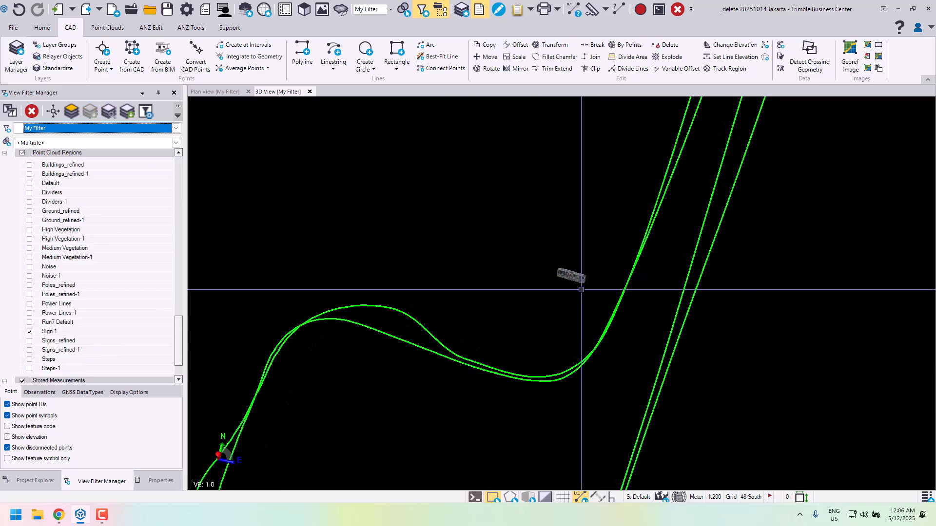
{"action": "right_click_drag", "start_coordinate": [598, 283], "coordinate": [553, 257]}
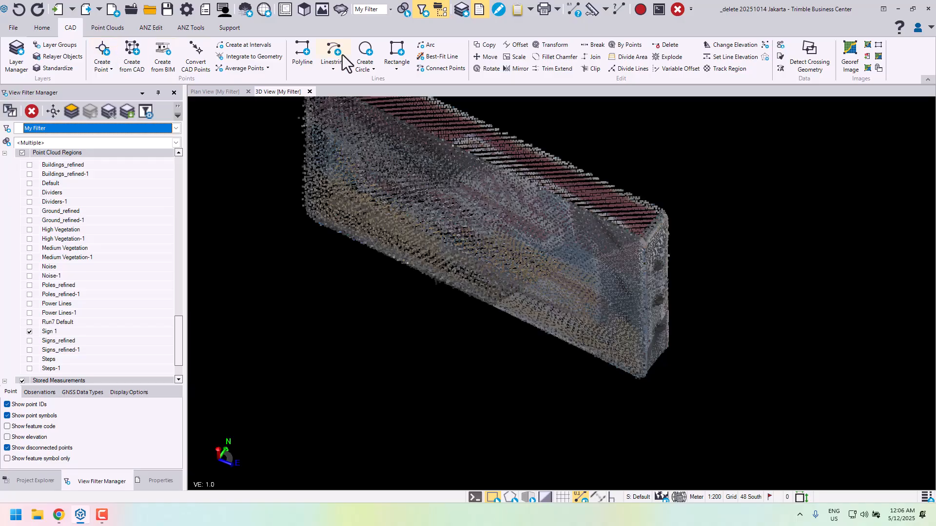
- Start a three-point rectangle on layer 0 and pick its elevation, about 65.75 m, from the sign's upper edge
{"action": "left_click", "coordinate": [390, 71]}
{"action": "left_click", "coordinate": [422, 84]}
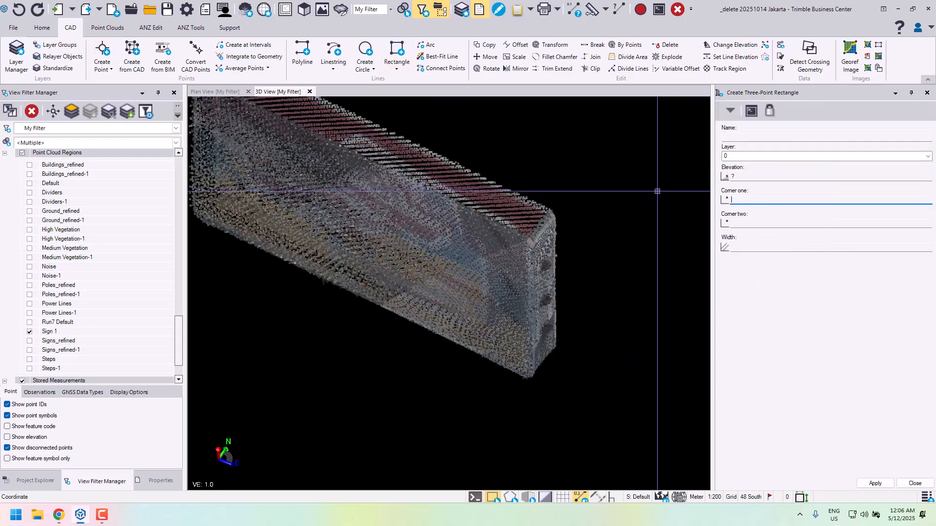
{"action": "scroll", "coordinate": [501, 330], "scroll_direction": "up", "scroll_amount": 5}
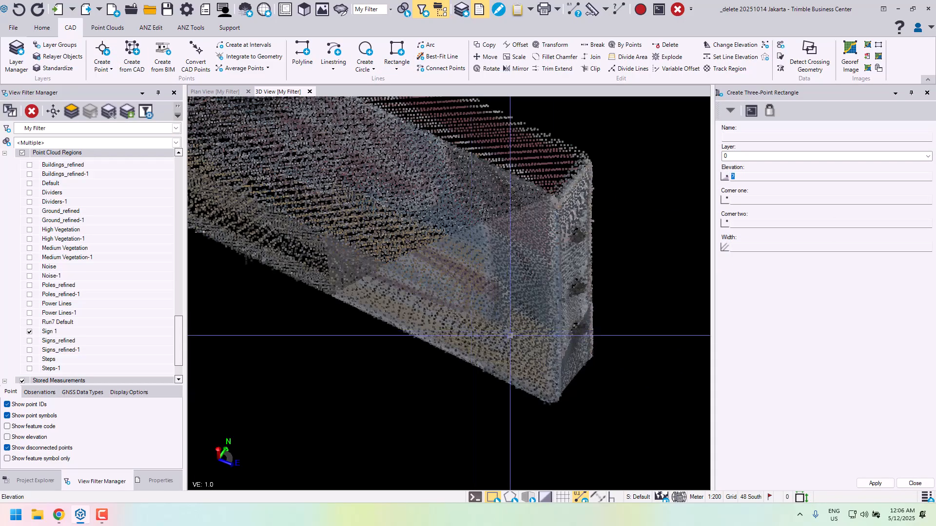
{"action": "scroll", "coordinate": [501, 331], "scroll_direction": "up", "scroll_amount": 5}
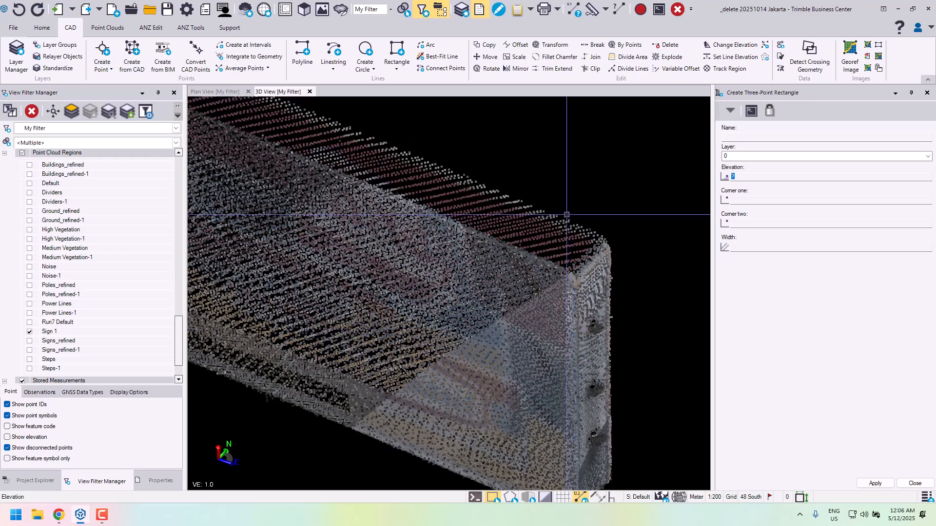
{"action": "left_click", "coordinate": [724, 201]}
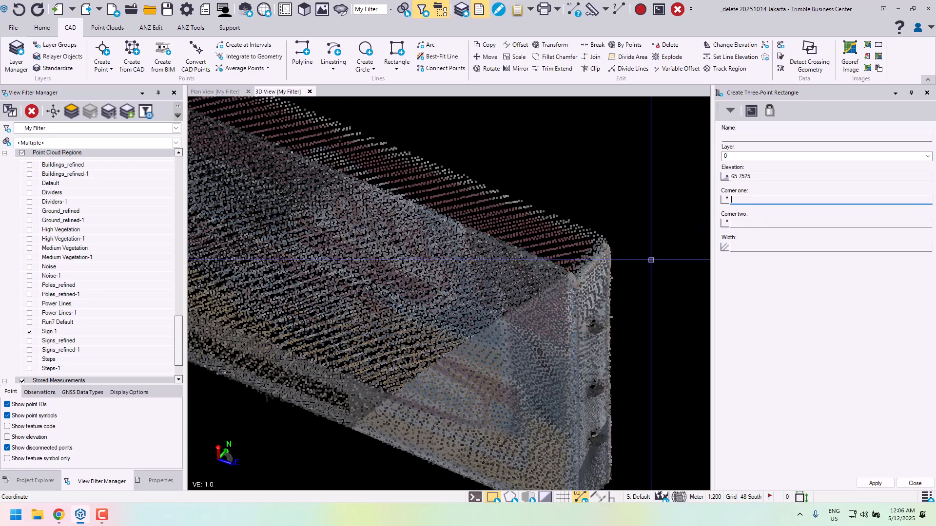
- Place the rectangle's corner one on the printed face's vertical edge at the sign's end with the dark gaps
{"action": "right_click_drag", "start_coordinate": [564, 388], "coordinate": [551, 389]}
{"action": "middle_click_drag", "start_coordinate": [551, 389], "coordinate": [531, 300]}
{"action": "scroll", "coordinate": [531, 310], "scroll_direction": "up", "scroll_amount": 2}
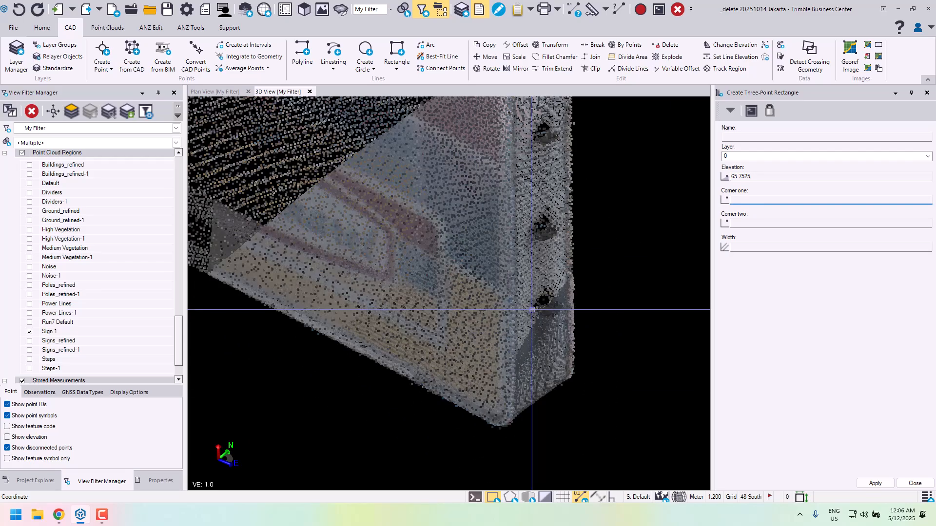
{"action": "left_click", "coordinate": [574, 244]}
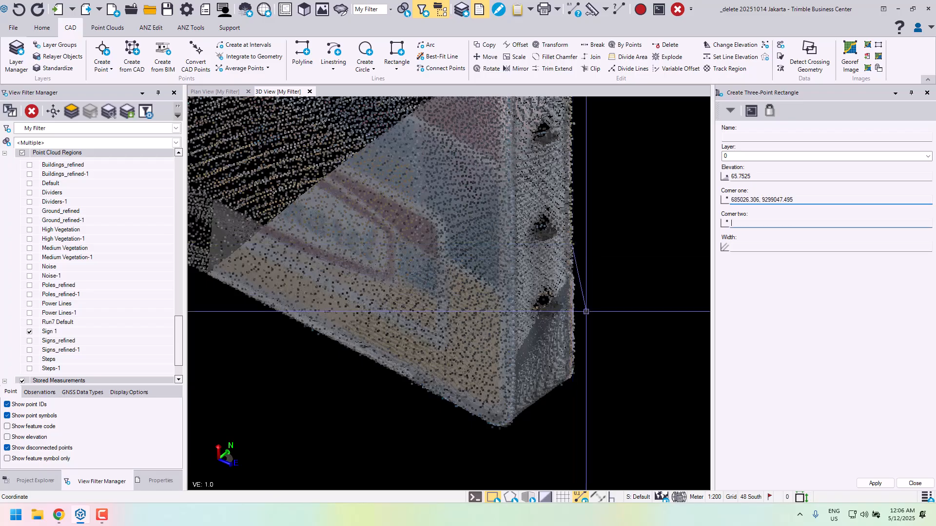
- Place the rectangle's corner two on the same printed face's vertical edge at the sign's opposite end
{"action": "right_click_drag", "start_coordinate": [573, 244], "coordinate": [424, 286]}
{"action": "scroll", "coordinate": [423, 282], "scroll_direction": "down", "scroll_amount": 3}
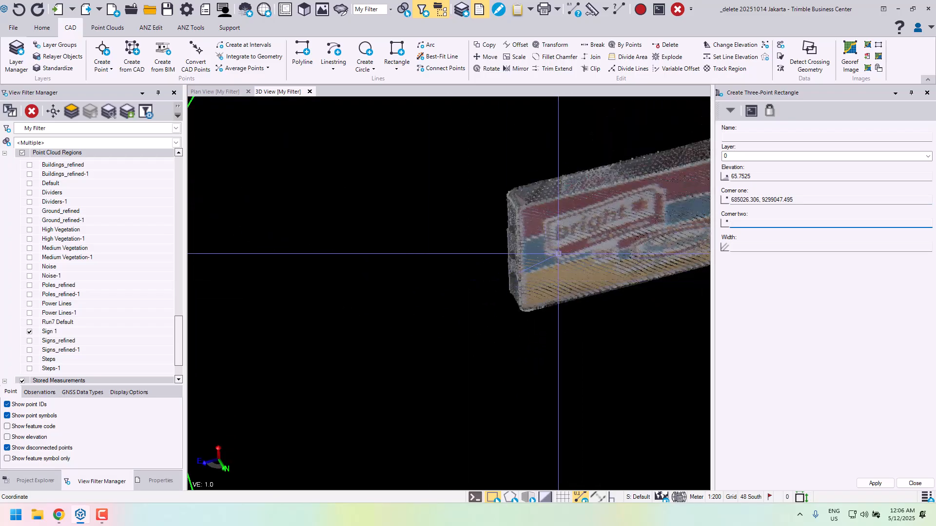
{"action": "middle_click_drag", "start_coordinate": [585, 252], "coordinate": [429, 323]}
{"action": "scroll", "coordinate": [428, 323], "scroll_direction": "up", "scroll_amount": 3}
{"action": "scroll", "coordinate": [495, 275], "scroll_direction": "up", "scroll_amount": 4}
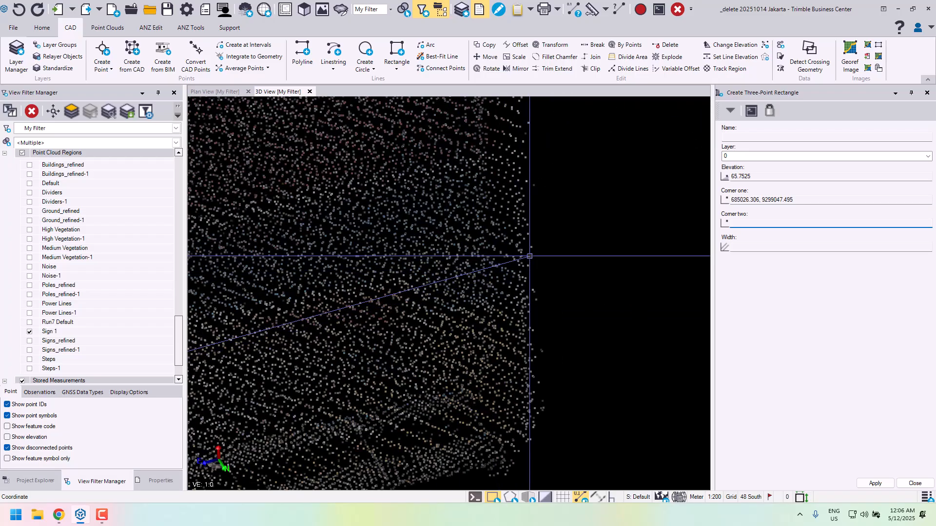
{"action": "left_click", "coordinate": [532, 248]}
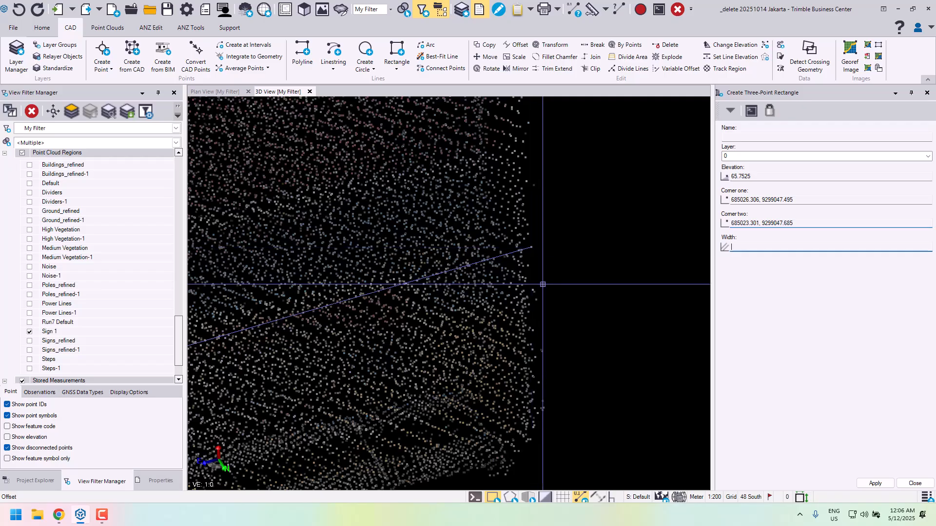
- Pick the rectangle's width on the outer edge of the sign's opposite face
{"action": "scroll", "coordinate": [543, 284], "scroll_direction": "down", "scroll_amount": 5}
{"action": "right_click_drag", "start_coordinate": [546, 287], "coordinate": [695, 271]}
{"action": "scroll", "coordinate": [562, 267], "scroll_direction": "up", "scroll_amount": 4}
{"action": "mouse_move", "coordinate": [562, 268]}
{"action": "right_mouse_down"}
{"action": "mouse_move", "coordinate": [541, 284]}
{"action": "mouse_move", "coordinate": [533, 278]}
{"action": "right_mouse_up"}
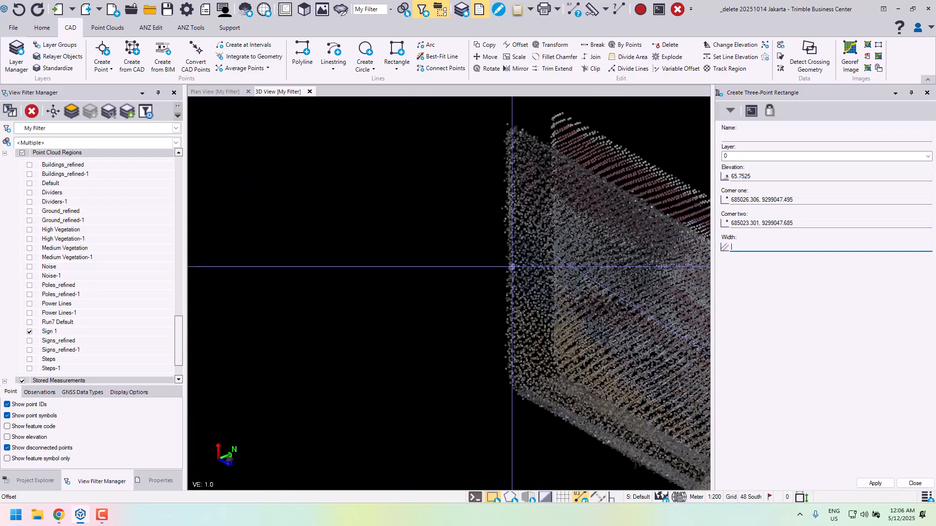
{"action": "left_click", "coordinate": [507, 257]}
{"action": "scroll", "coordinate": [525, 287], "scroll_direction": "down", "scroll_amount": 3}
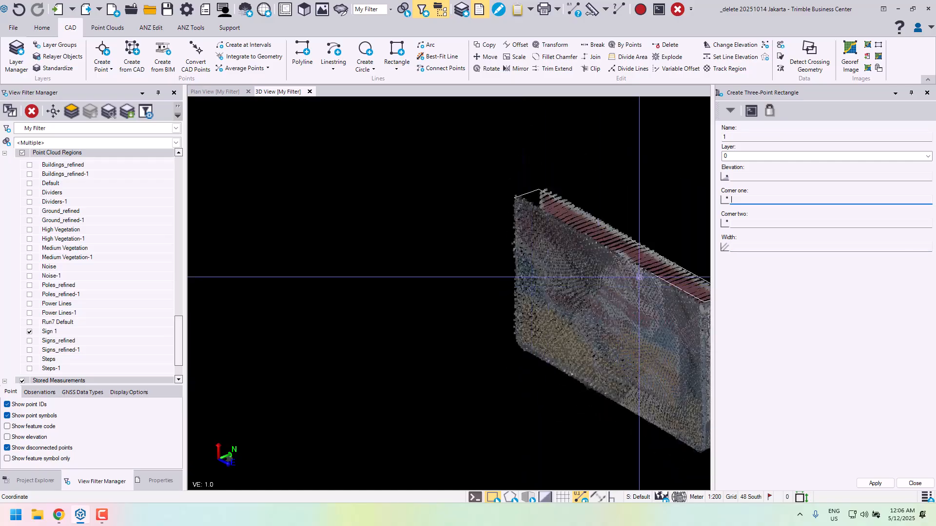
- Examine from several angles how the rectangle fits the sign's upper outline, and close the rectangle command
{"action": "middle_click_drag", "start_coordinate": [639, 277], "coordinate": [414, 248]}
{"action": "scroll", "coordinate": [456, 257], "scroll_direction": "up", "scroll_amount": 3}
{"action": "right_click_drag", "start_coordinate": [463, 258], "coordinate": [498, 262]}
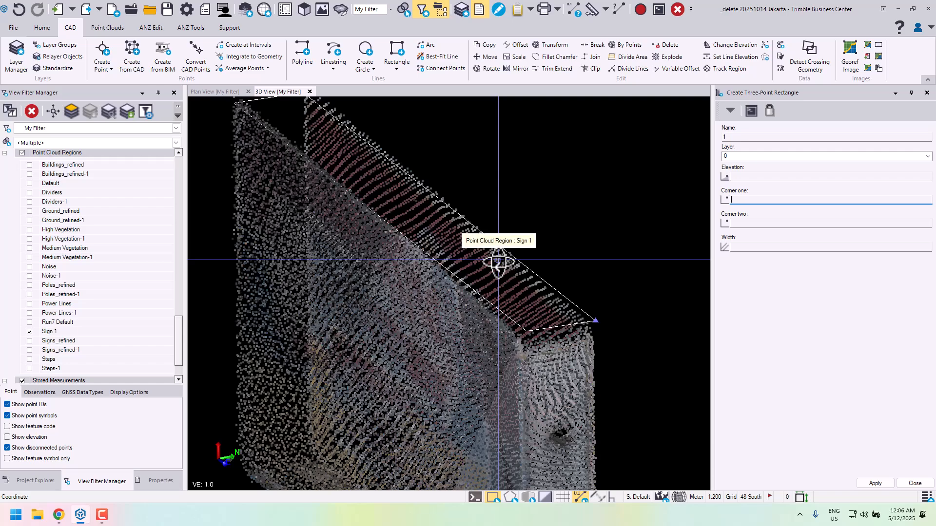
{"action": "scroll", "coordinate": [477, 258], "scroll_direction": "down", "scroll_amount": 1}
{"action": "middle_click_drag", "start_coordinate": [439, 220], "coordinate": [484, 246]}
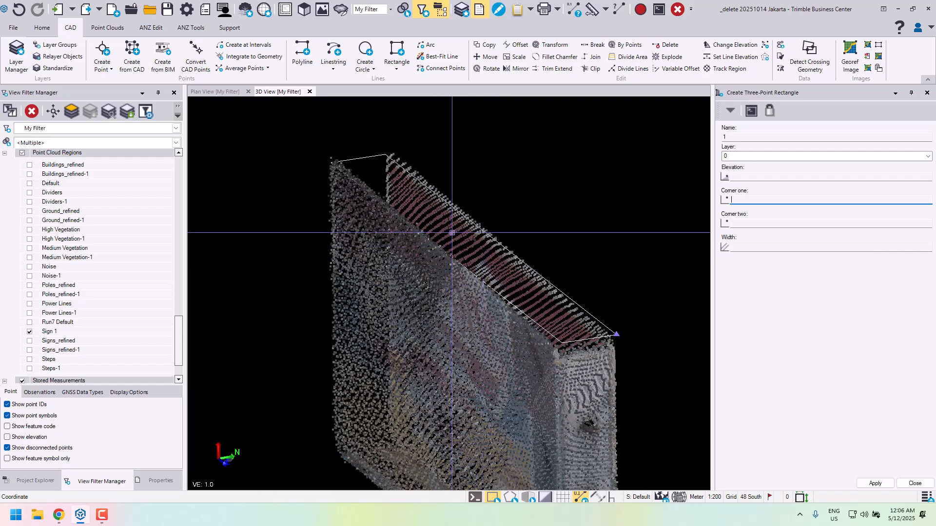
{"action": "right_click_drag", "start_coordinate": [454, 173], "coordinate": [606, 170]}
{"action": "middle_click_drag", "start_coordinate": [605, 185], "coordinate": [575, 195]}
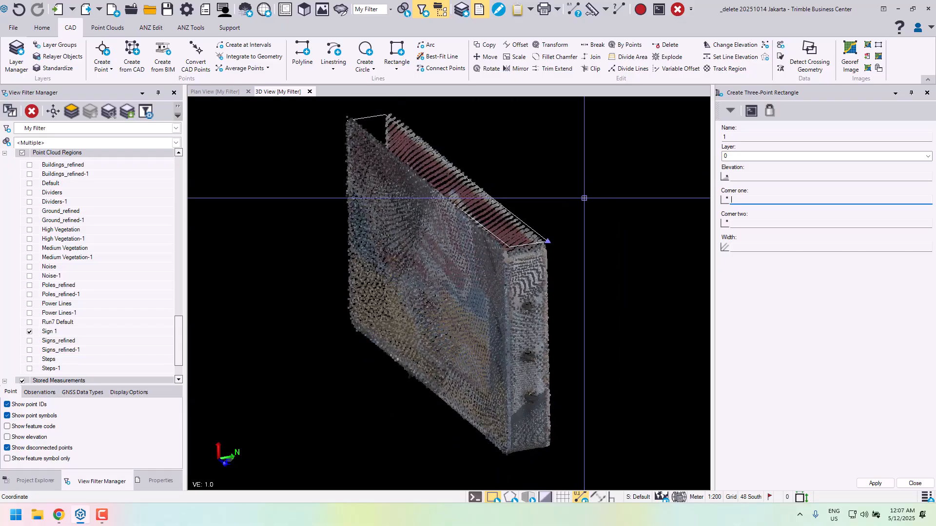
{"action": "right_click_drag", "start_coordinate": [596, 193], "coordinate": [606, 203]}
{"action": "middle_click_drag", "start_coordinate": [603, 200], "coordinate": [610, 238]}
{"action": "right_click_drag", "start_coordinate": [612, 233], "coordinate": [618, 223]}
{"action": "middle_click_drag", "start_coordinate": [603, 223], "coordinate": [597, 192]}
{"action": "left_click", "coordinate": [915, 484]}
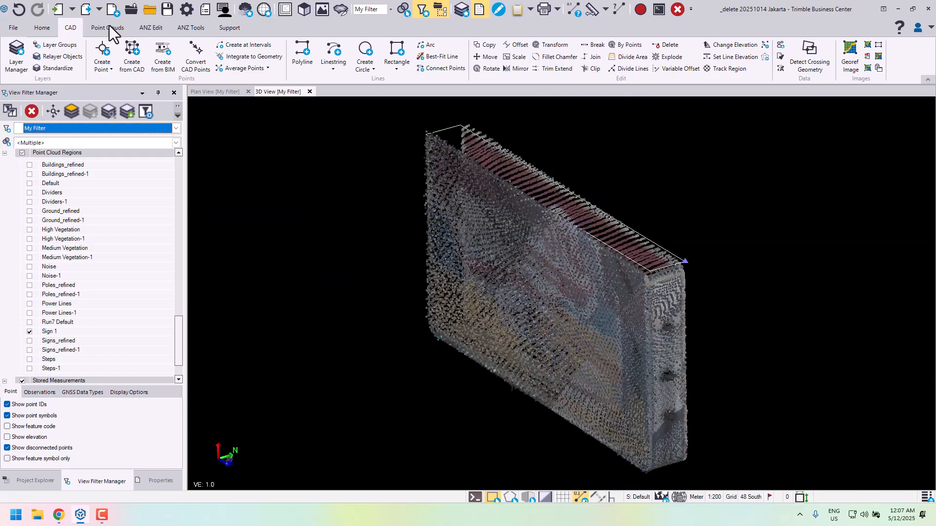
- Start 3D Objects From Polygons in Depth mode and select the rectangle above the sign as the polygon
{"action": "left_click", "coordinate": [152, 28]}
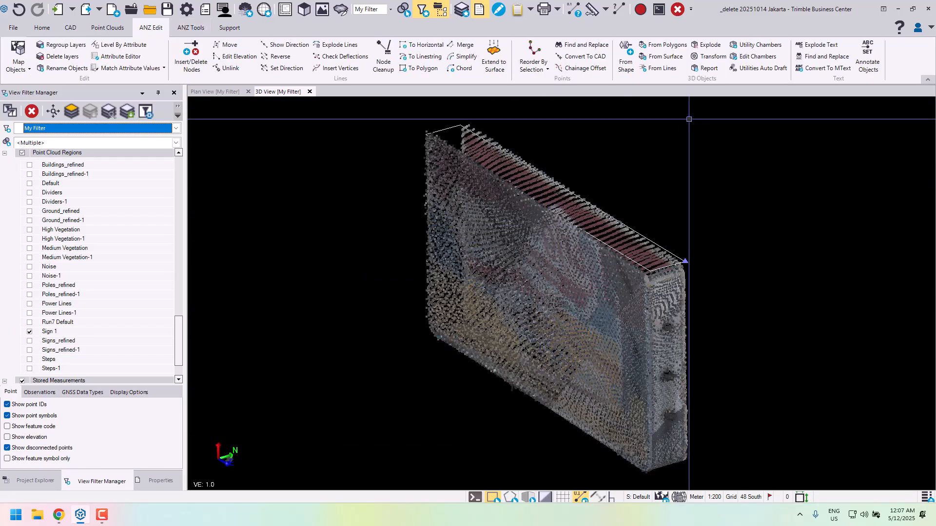
{"action": "left_click", "coordinate": [666, 45]}
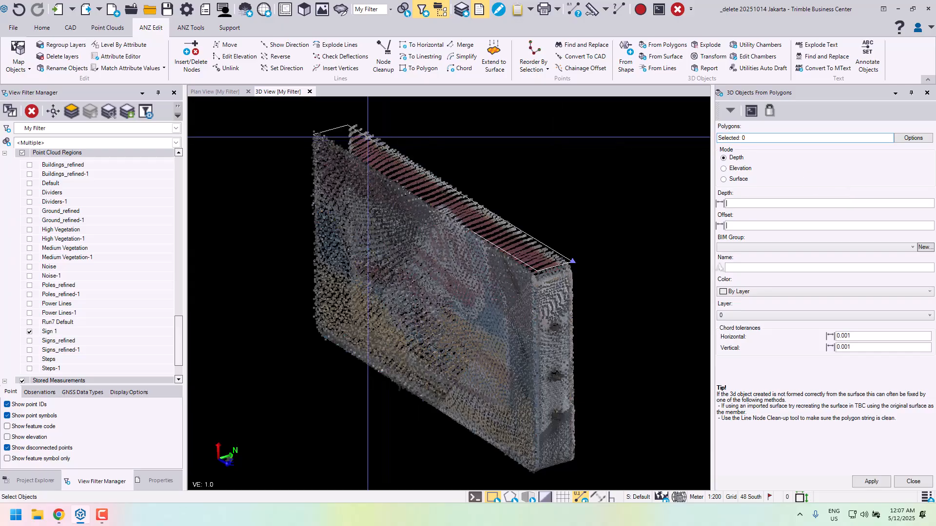
{"action": "left_click", "coordinate": [512, 225]}
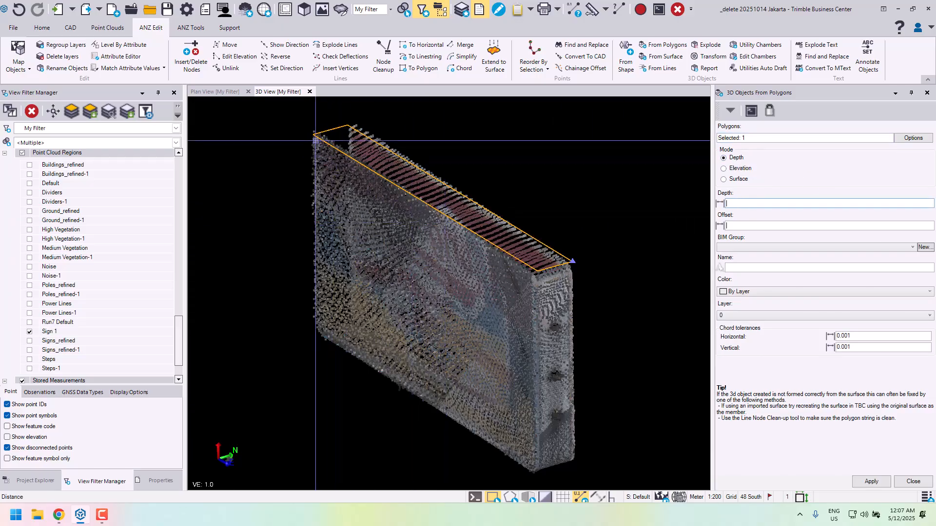
- Pick the object's depth, about 1.666 m, between the upper and lower corners at the sign's far end
{"action": "scroll", "coordinate": [319, 126], "scroll_direction": "up", "scroll_amount": 3}
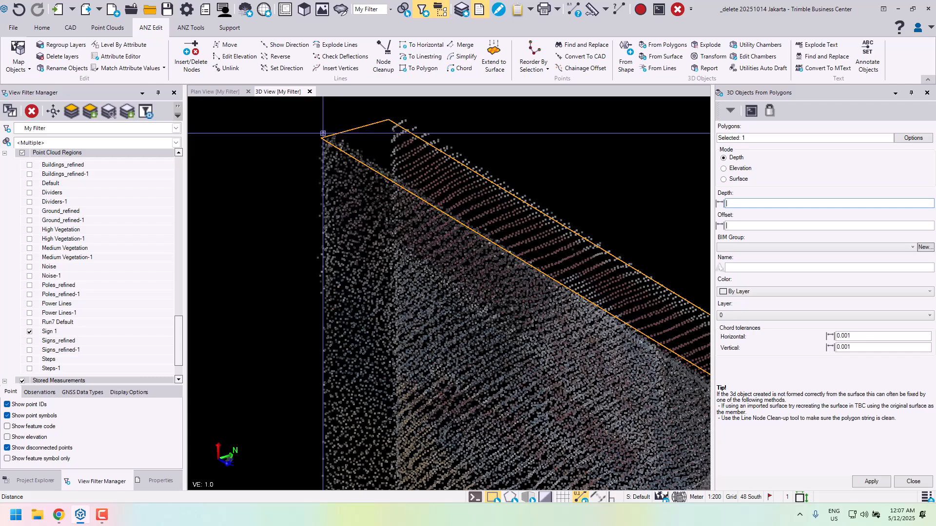
{"action": "left_click", "coordinate": [323, 133]}
{"action": "scroll", "coordinate": [336, 349], "scroll_direction": "up", "scroll_amount": 2}
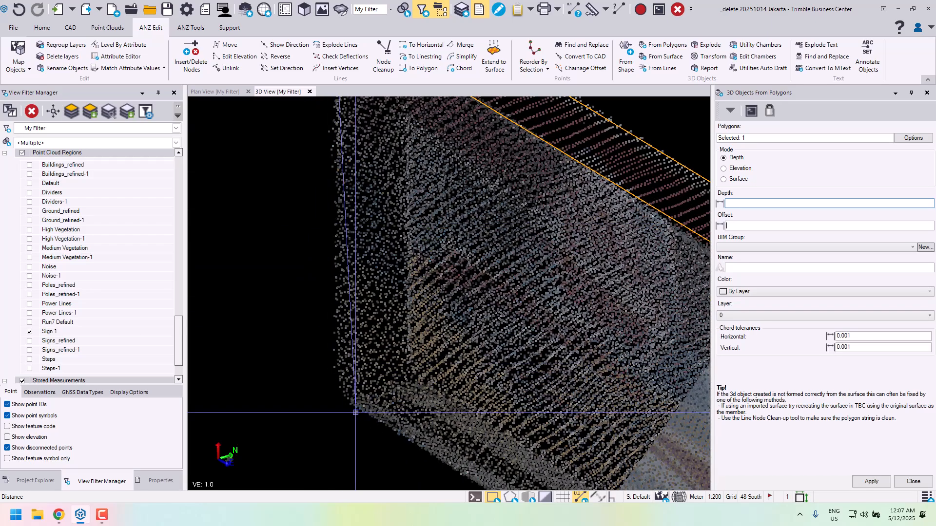
{"action": "scroll", "coordinate": [318, 270], "scroll_direction": "down", "scroll_amount": 4}
{"action": "right_click_drag", "start_coordinate": [342, 254], "coordinate": [352, 248]}
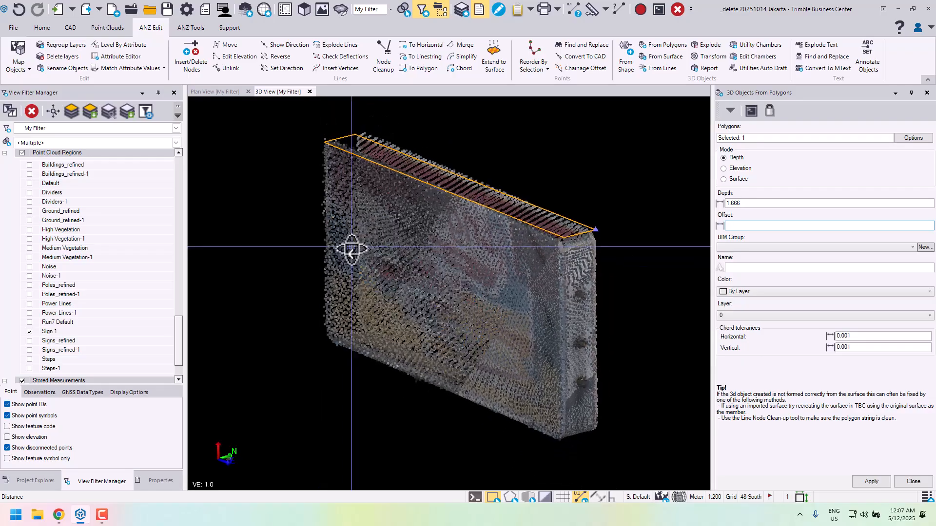
- Measure the distance between two points at the upper and lower edges of the sign's far end
{"action": "left_click", "coordinate": [592, 9]}
{"action": "scroll", "coordinate": [319, 142], "scroll_direction": "up", "scroll_amount": 2}
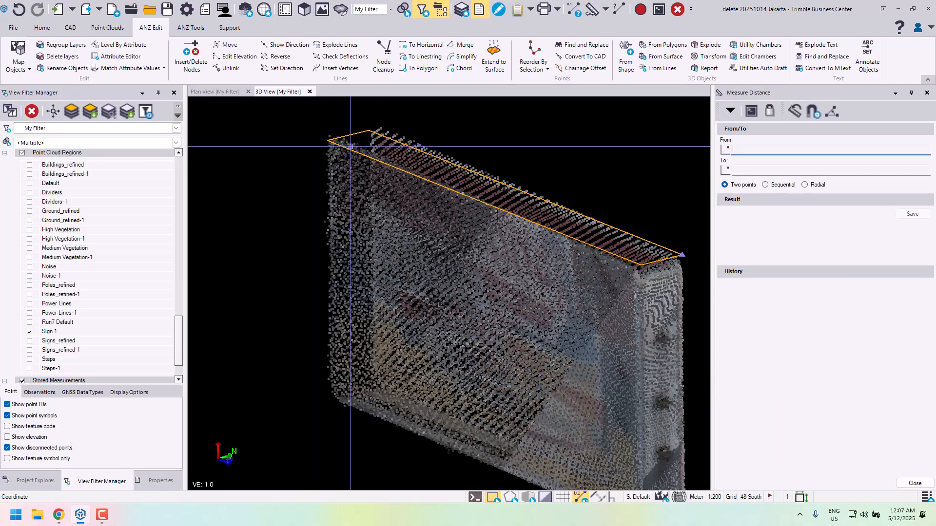
{"action": "left_click", "coordinate": [355, 144]}
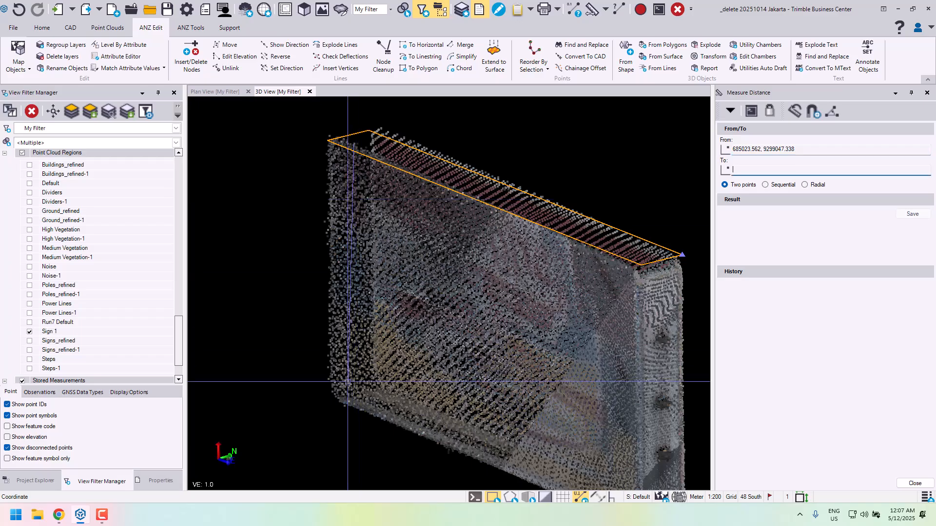
{"action": "scroll", "coordinate": [356, 416], "scroll_direction": "up", "scroll_amount": 4}
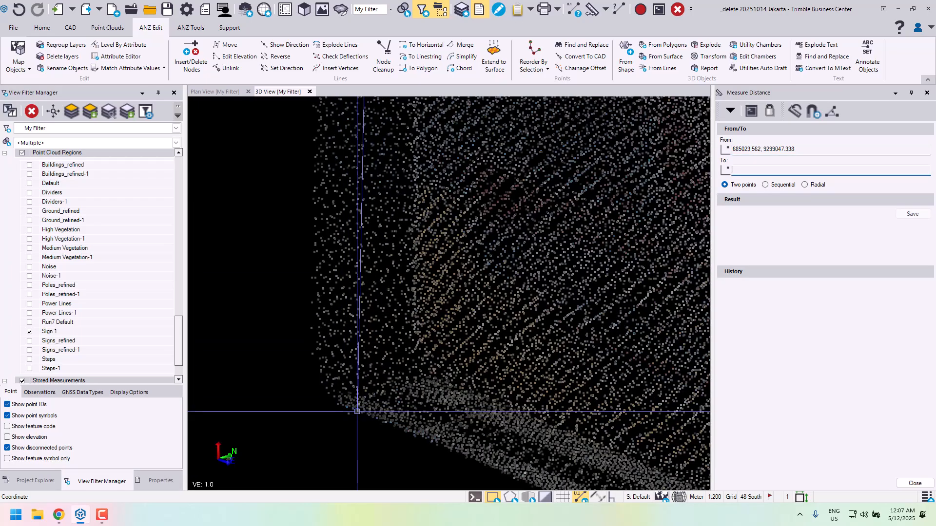
{"action": "left_click", "coordinate": [357, 414]}
{"action": "scroll", "coordinate": [434, 322], "scroll_direction": "down", "scroll_amount": 5}
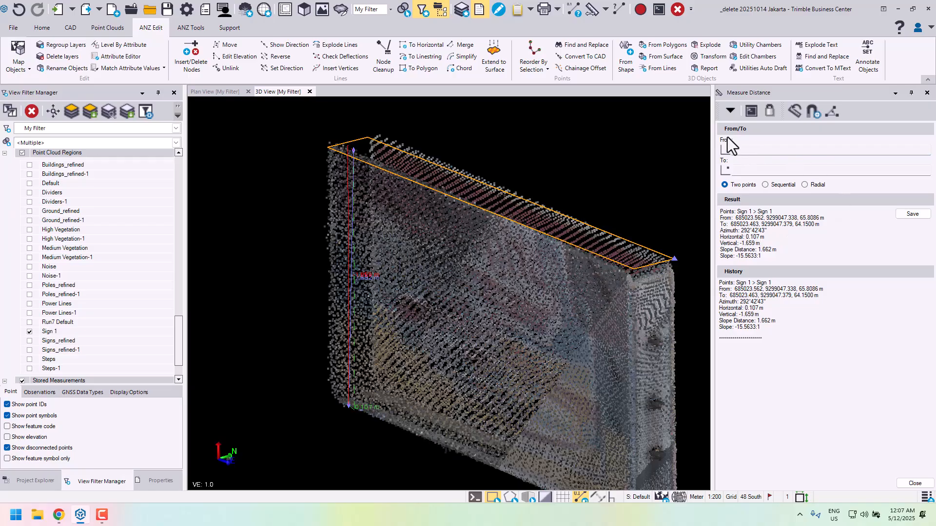
- Return to 3D Objects From Polygons, set the depth to 1.660 and assign a new BIM group named Signs
{"action": "left_click", "coordinate": [731, 111]}
{"action": "left_click", "coordinate": [738, 133]}
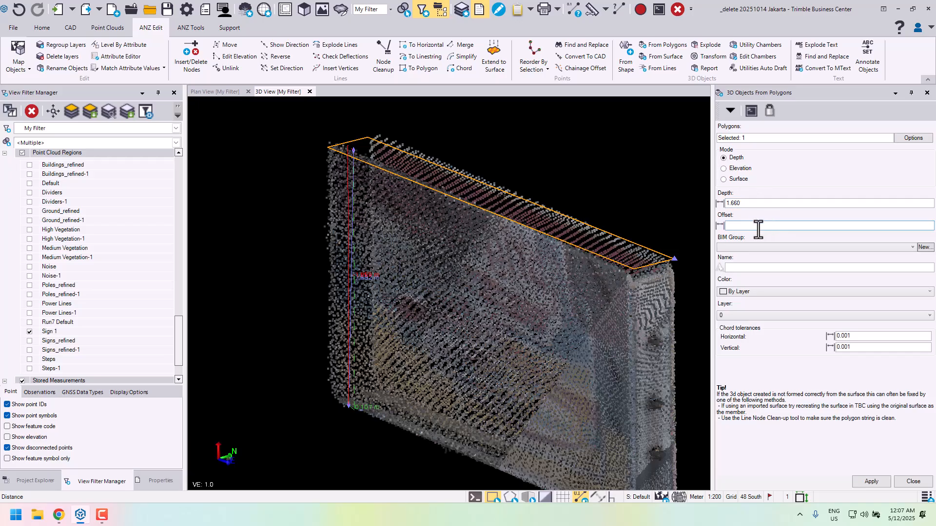
{"action": "left_click", "coordinate": [816, 248]}
{"action": "left_click", "coordinate": [816, 248]}
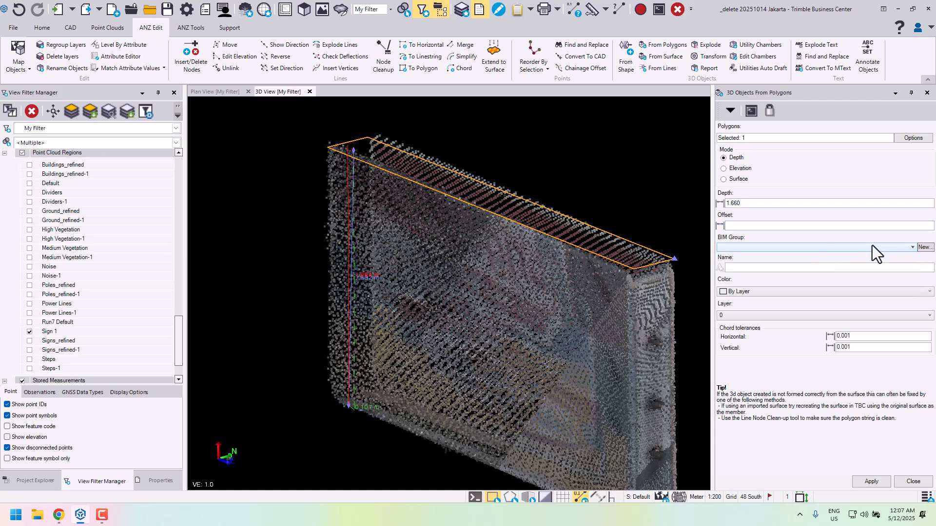
{"action": "left_click", "coordinate": [925, 247]}
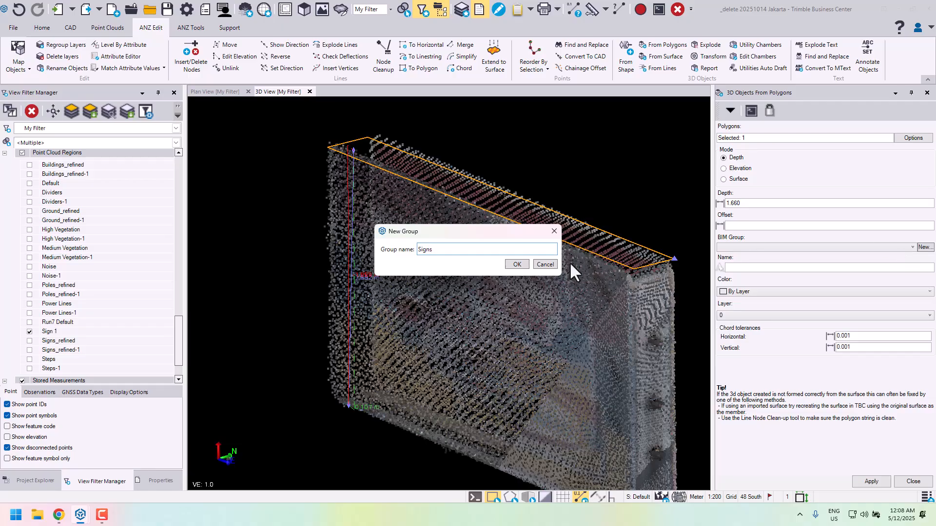
{"action": "left_click", "coordinate": [516, 265]}
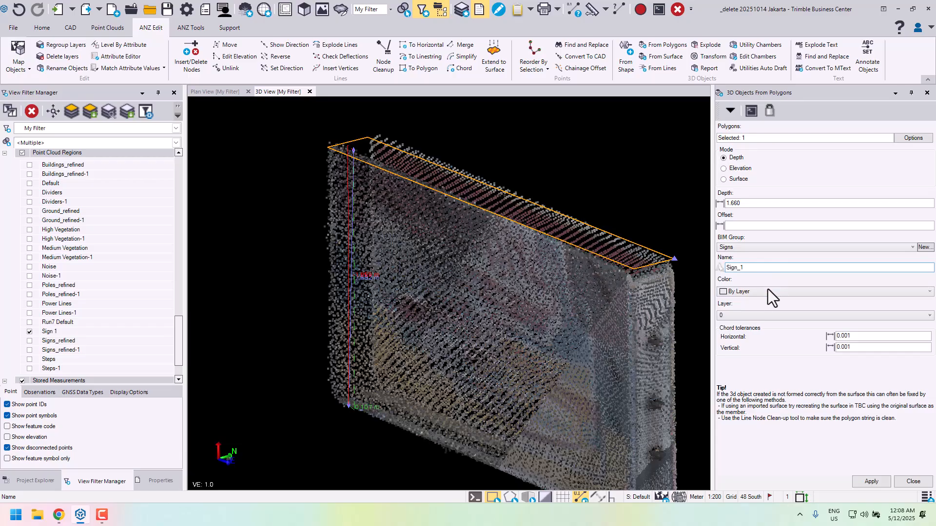
- Name the 3D object Sign_1 and set its color to Magenta
{"action": "left_click", "coordinate": [767, 292]}
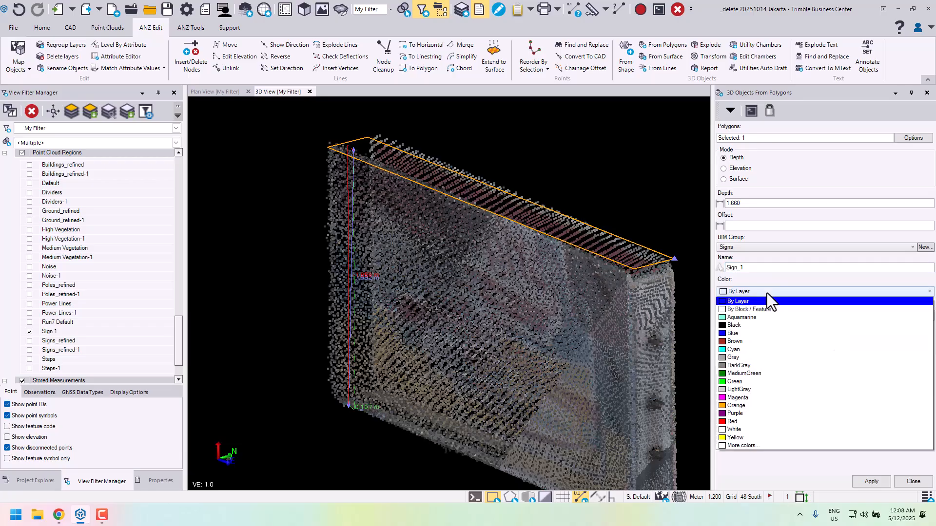
{"action": "left_click", "coordinate": [736, 398]}
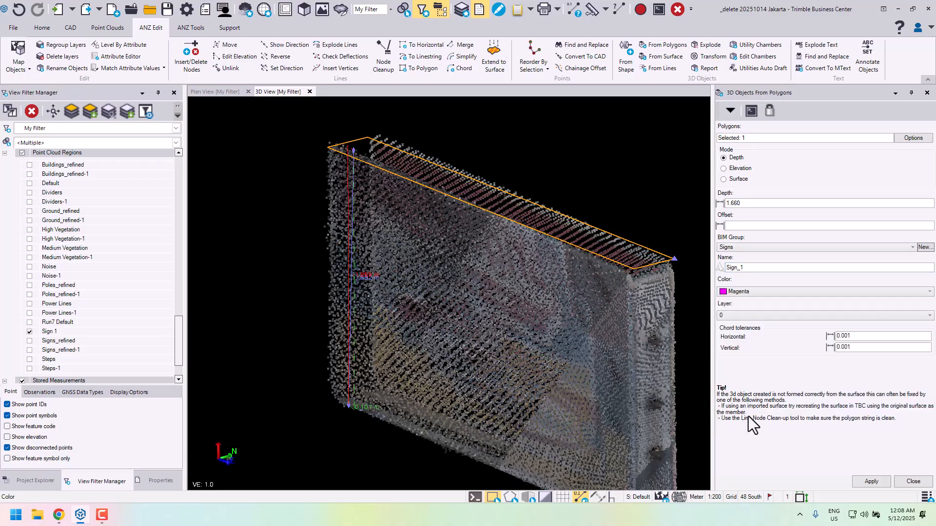
{"action": "left_click", "coordinate": [862, 517]}
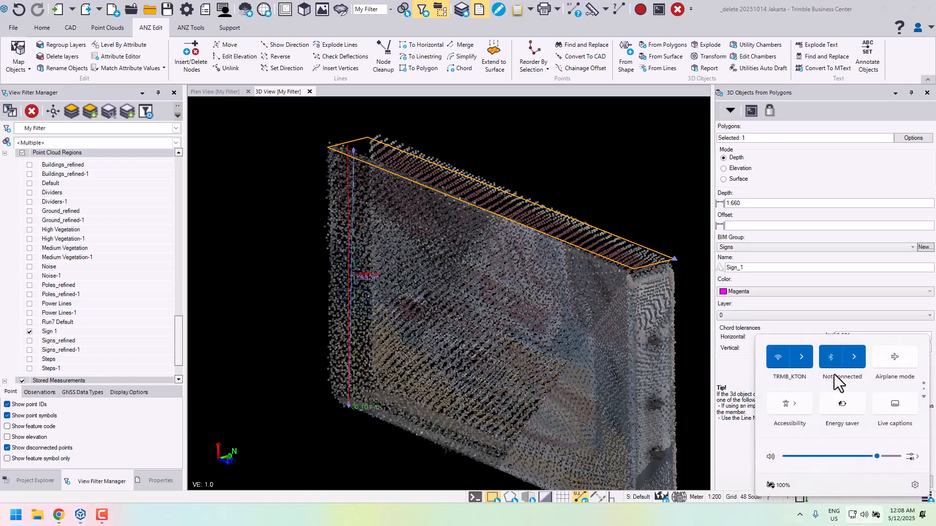
{"action": "scroll", "coordinate": [832, 382], "scroll_direction": "down", "scroll_amount": 1}
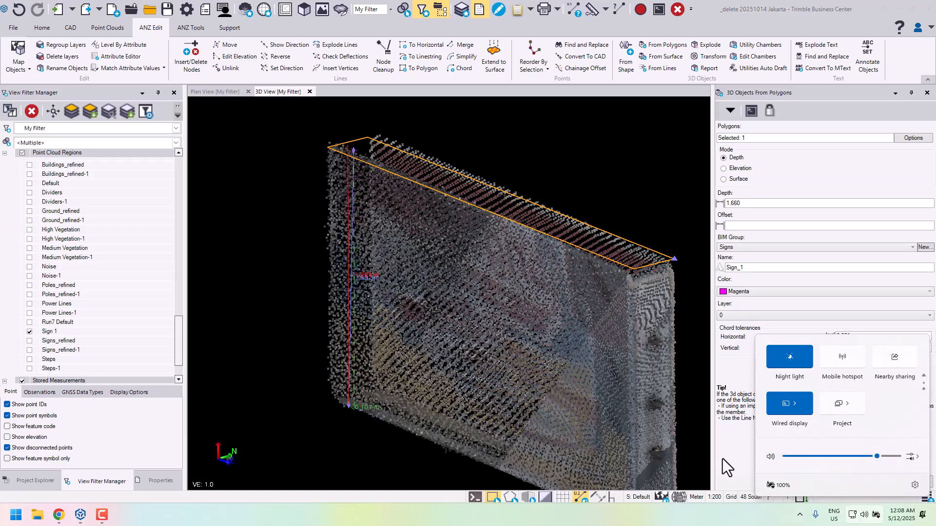
{"action": "left_click", "coordinate": [733, 453]}
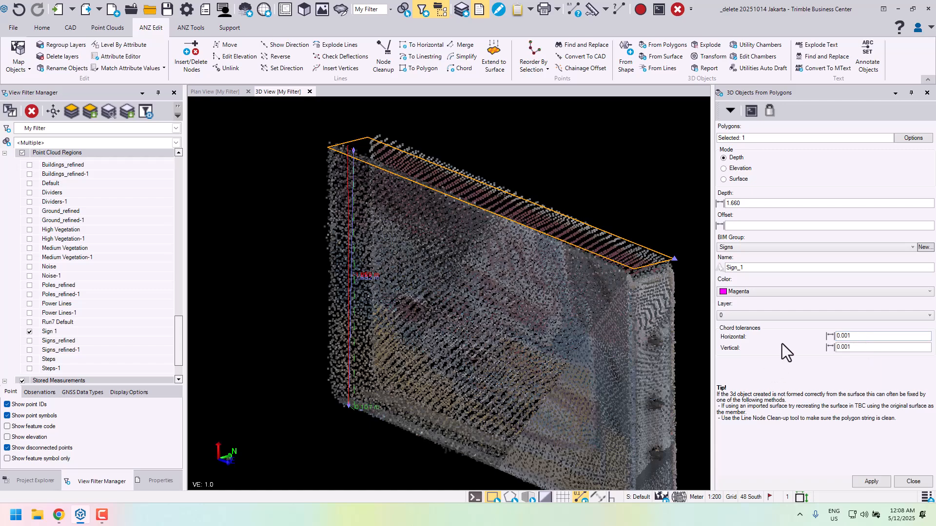
- Create a new layer named Signs with the color Magenta and assign it to the 3D object
{"action": "left_click", "coordinate": [797, 315]}
{"action": "left_click", "coordinate": [797, 316]}
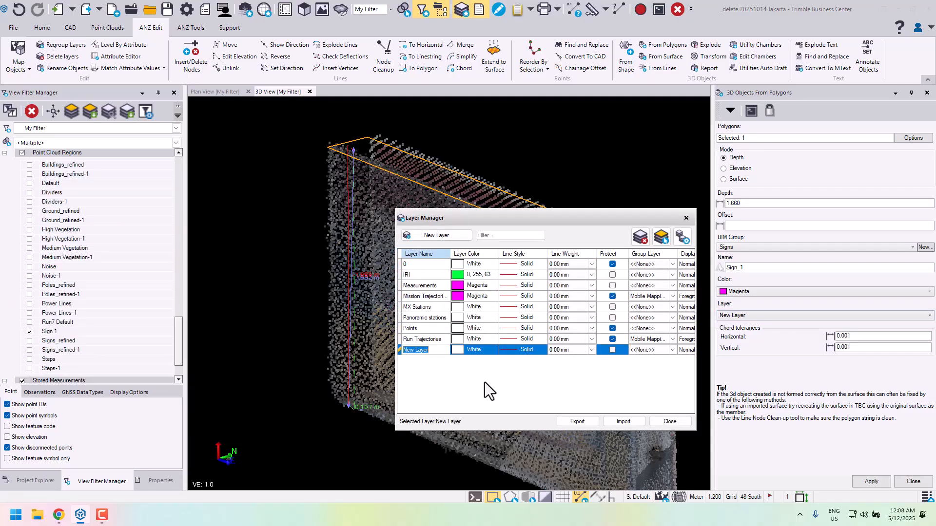
{"action": "type", "text": "Signs"}
{"action": "key", "text": "Tab"}
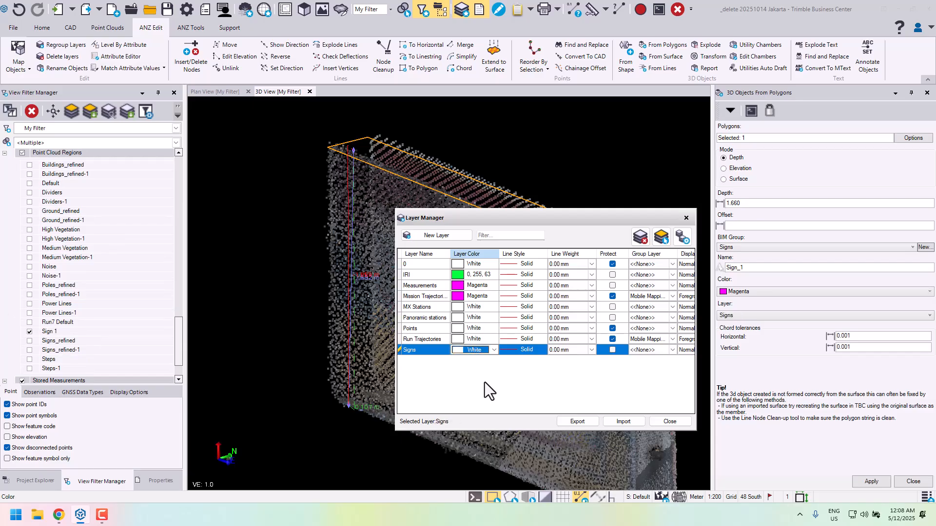
{"action": "key", "text": "m"}
{"action": "left_click", "coordinate": [670, 421]}
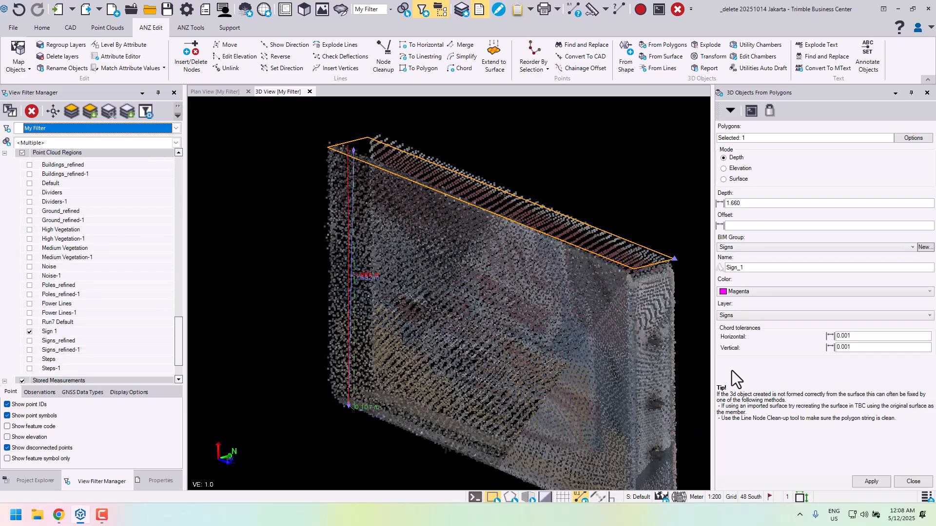
- Generate the 3D object from the selected polygon, check it against the point cloud, and close the 3D Objects From Polygons and Measure Distance commands
{"action": "left_click", "coordinate": [871, 482]}
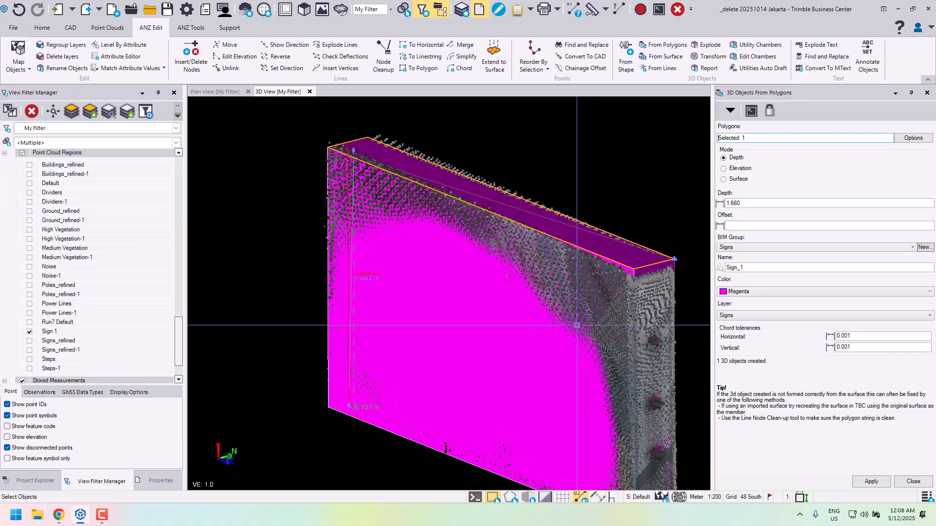
{"action": "middle_click_drag", "start_coordinate": [590, 298], "coordinate": [521, 258]}
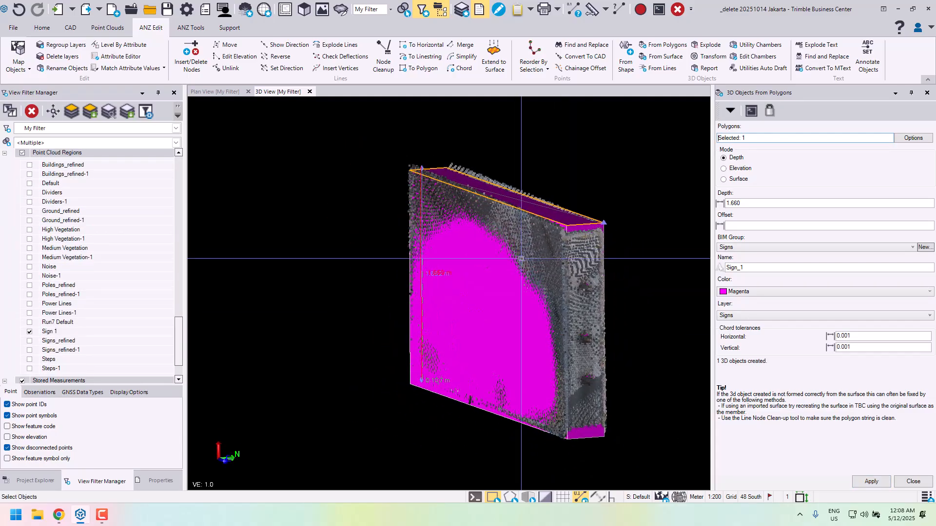
{"action": "scroll", "coordinate": [443, 163], "scroll_direction": "up", "scroll_amount": 2}
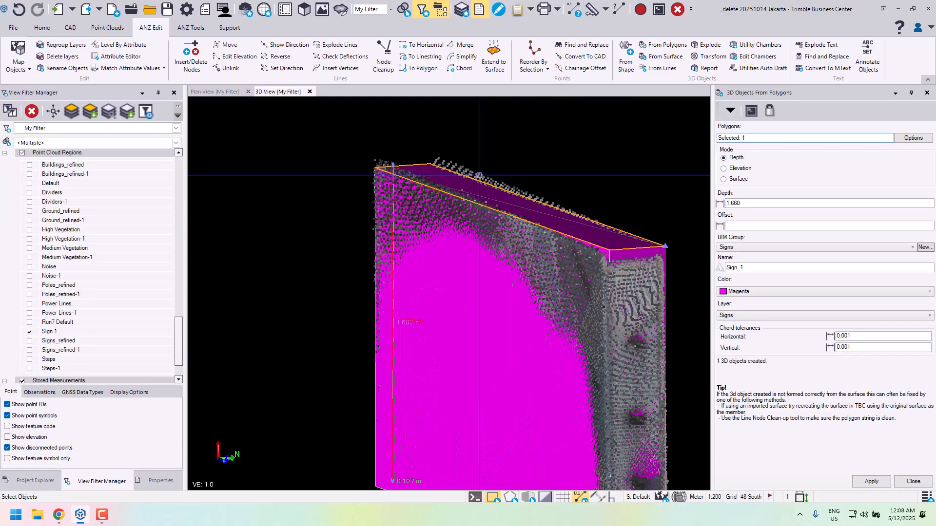
{"action": "mouse_move", "coordinate": [510, 205]}
{"action": "middle_mouse_down"}
{"action": "mouse_move", "coordinate": [522, 209]}
{"action": "mouse_move", "coordinate": [510, 246]}
{"action": "mouse_move", "coordinate": [522, 304]}
{"action": "mouse_move", "coordinate": [504, 218]}
{"action": "middle_mouse_up"}
{"action": "middle_click_drag", "start_coordinate": [594, 330], "coordinate": [595, 362]}
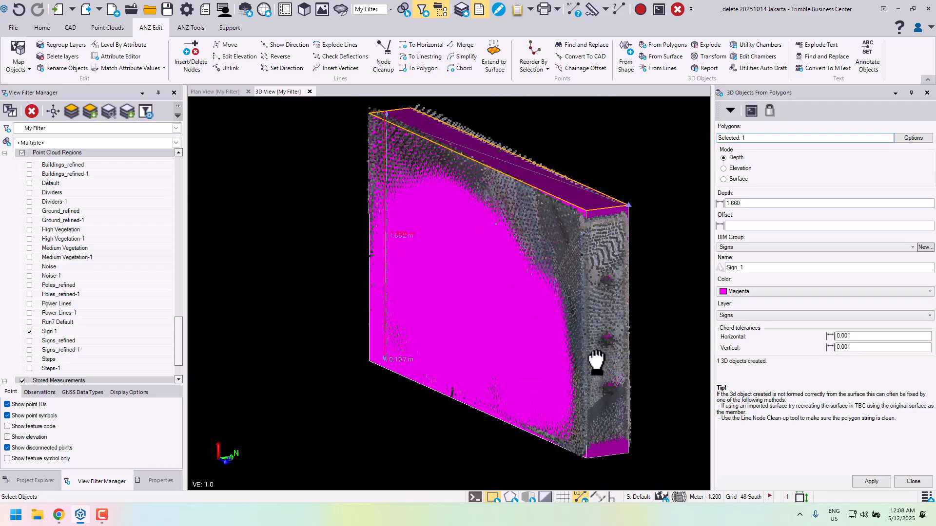
{"action": "left_click", "coordinate": [913, 482]}
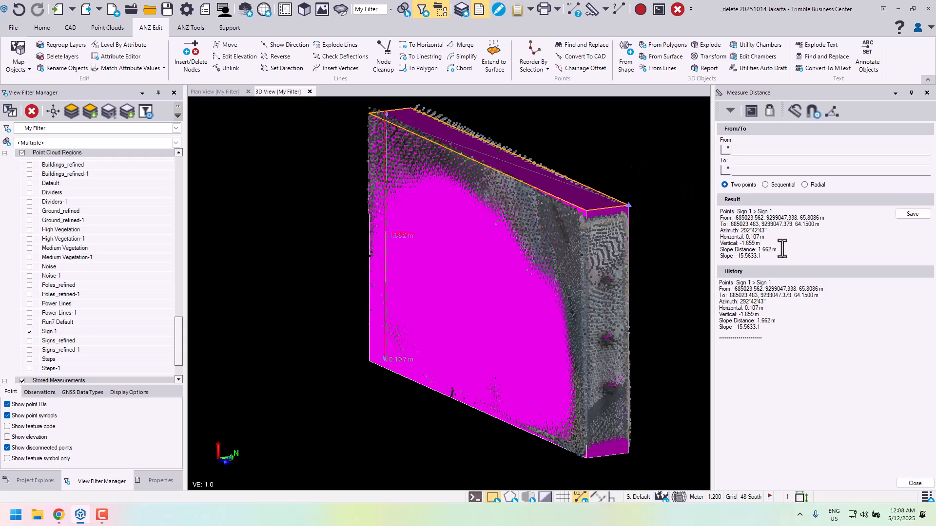
{"action": "left_click", "coordinate": [921, 487]}
- Select the Sign_1 3D object at its upper corner and show its properties
{"action": "scroll", "coordinate": [686, 221], "scroll_direction": "up", "scroll_amount": 5}
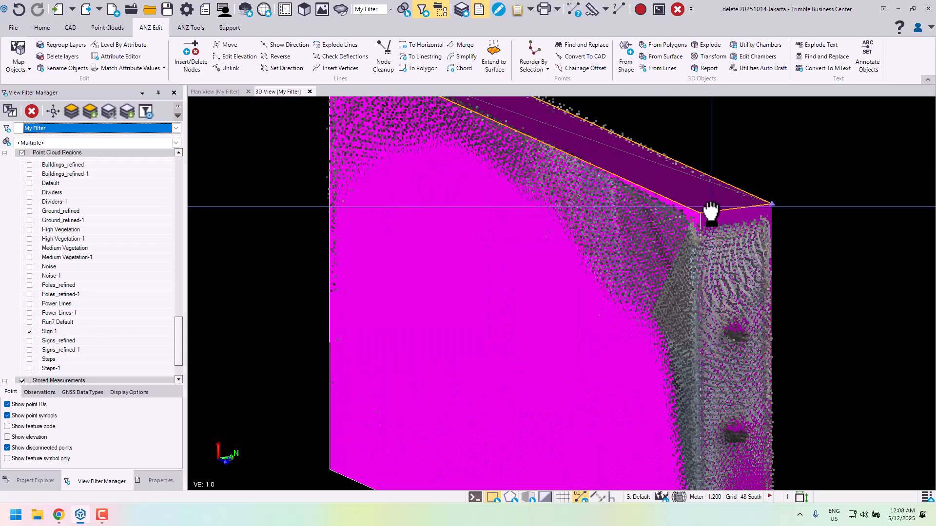
{"action": "left_click", "coordinate": [686, 221]}
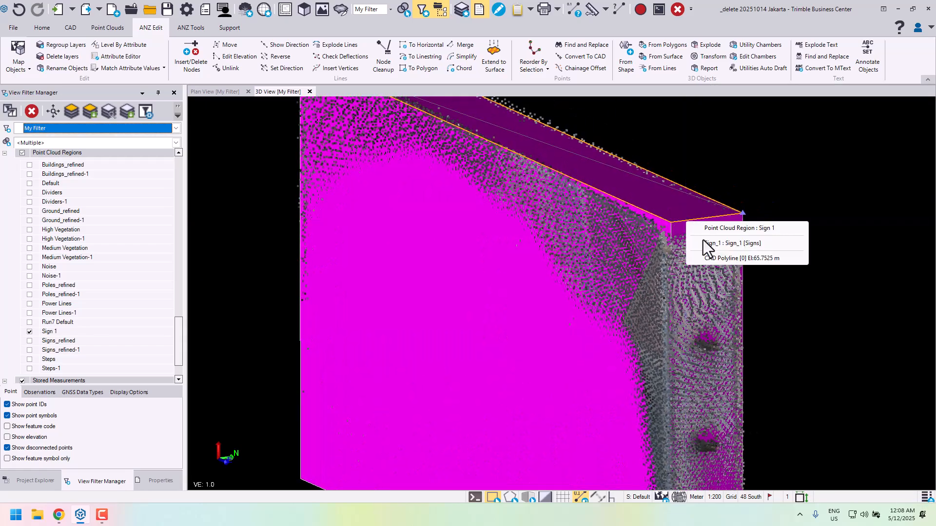
{"action": "left_click", "coordinate": [731, 245]}
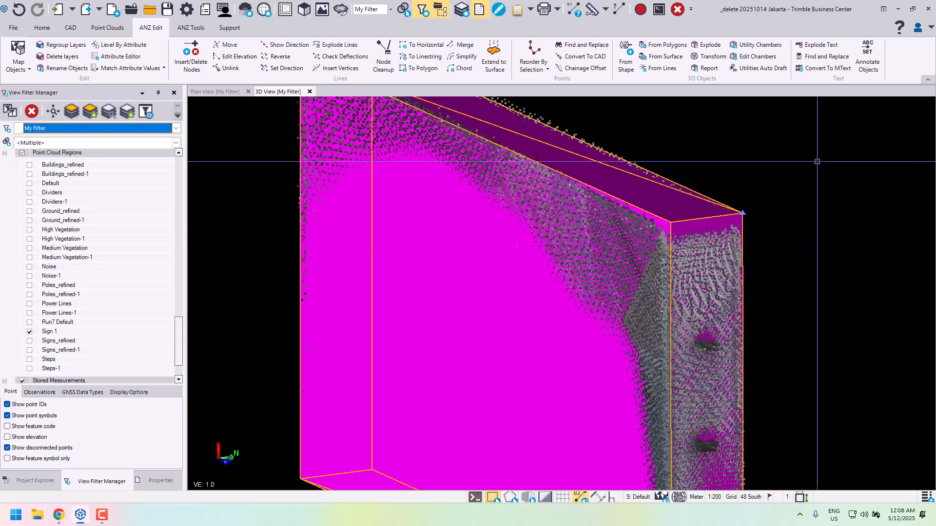
{"action": "scroll", "coordinate": [606, 299], "scroll_direction": "down", "scroll_amount": 3}
{"action": "right_click_drag", "start_coordinate": [556, 294], "coordinate": [533, 289]}
{"action": "middle_click_drag", "start_coordinate": [534, 289], "coordinate": [493, 246]}
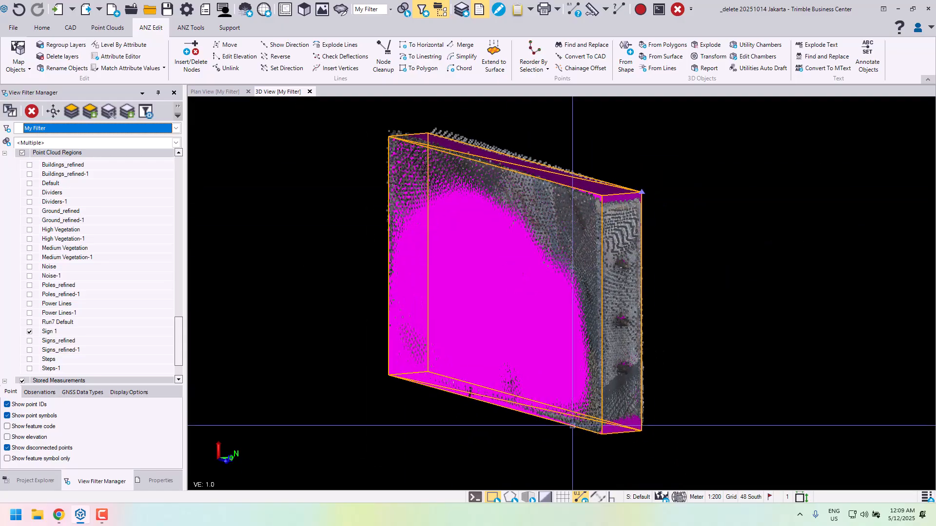
{"action": "left_click", "coordinate": [150, 485]}
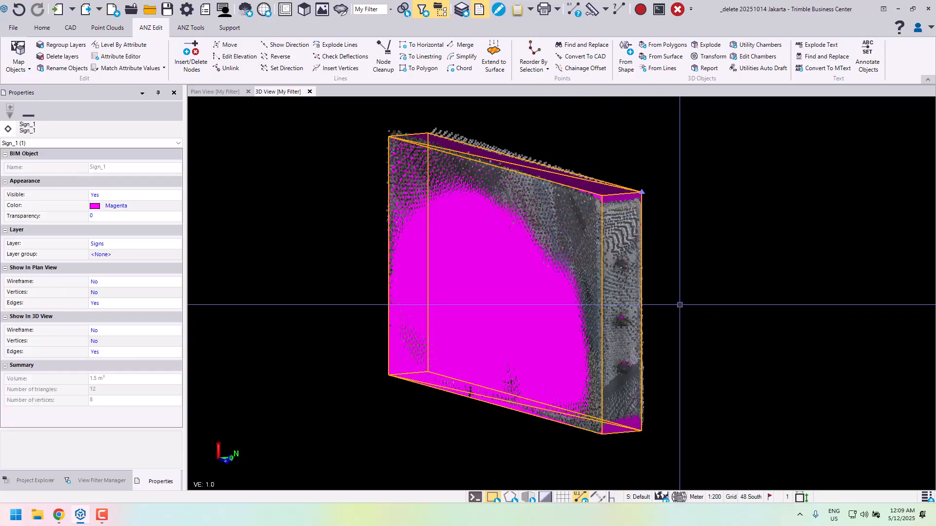
- Examine the 3D object from both sides and up close to judge how well it fits the sign's point cloud
{"action": "scroll", "coordinate": [642, 247], "scroll_direction": "up", "scroll_amount": 5}
{"action": "middle_click_drag", "start_coordinate": [606, 255], "coordinate": [549, 297], "text": "shift"}
{"action": "right_click_drag", "start_coordinate": [494, 286], "coordinate": [614, 277]}
{"action": "scroll", "coordinate": [619, 277], "scroll_direction": "down", "scroll_amount": 4}
{"action": "middle_click_drag", "start_coordinate": [625, 294], "coordinate": [658, 249]}
{"action": "right_click_drag", "start_coordinate": [658, 248], "coordinate": [808, 277]}
{"action": "middle_click_drag", "start_coordinate": [809, 278], "coordinate": [720, 196]}
{"action": "right_click_drag", "start_coordinate": [650, 243], "coordinate": [662, 248]}
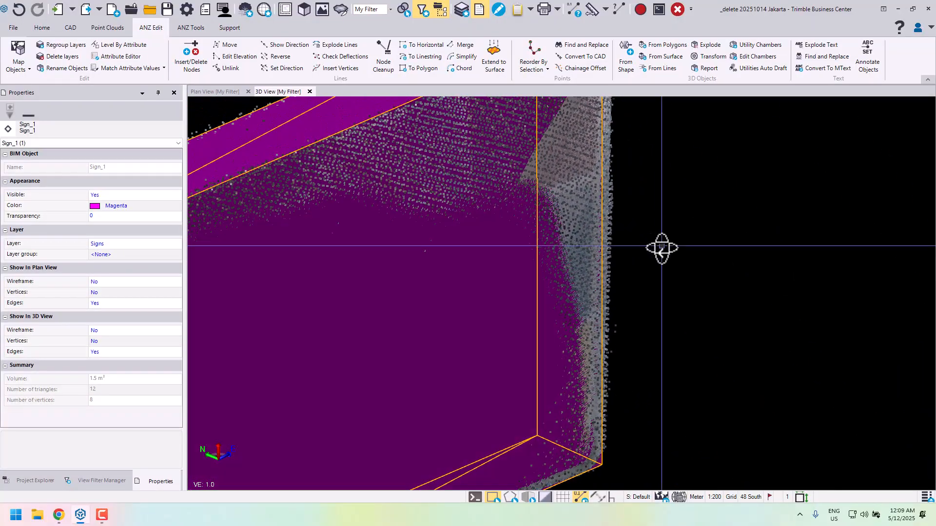
{"action": "scroll", "coordinate": [661, 246], "scroll_direction": "down", "scroll_amount": 6}
{"action": "middle_click_drag", "start_coordinate": [490, 287], "coordinate": [549, 270]}
{"action": "right_click_drag", "start_coordinate": [550, 269], "coordinate": [360, 310]}
{"action": "middle_click_drag", "start_coordinate": [579, 288], "coordinate": [420, 287]}
{"action": "right_click_drag", "start_coordinate": [421, 284], "coordinate": [550, 341]}
{"action": "middle_click_drag", "start_coordinate": [646, 358], "coordinate": [582, 301]}
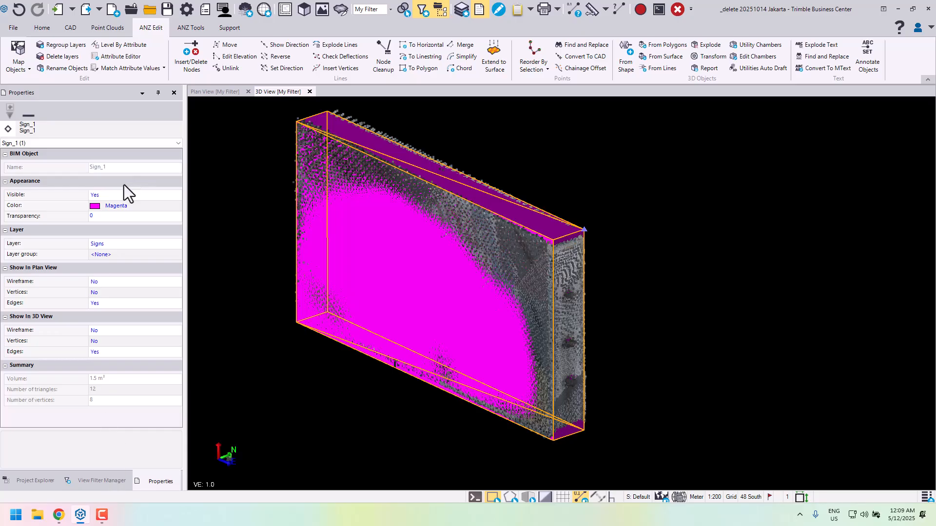
- Create a new layer named Sign_1 and move the selected 3D object to it
{"action": "left_click", "coordinate": [135, 242]}
{"action": "double_click", "coordinate": [134, 244]}
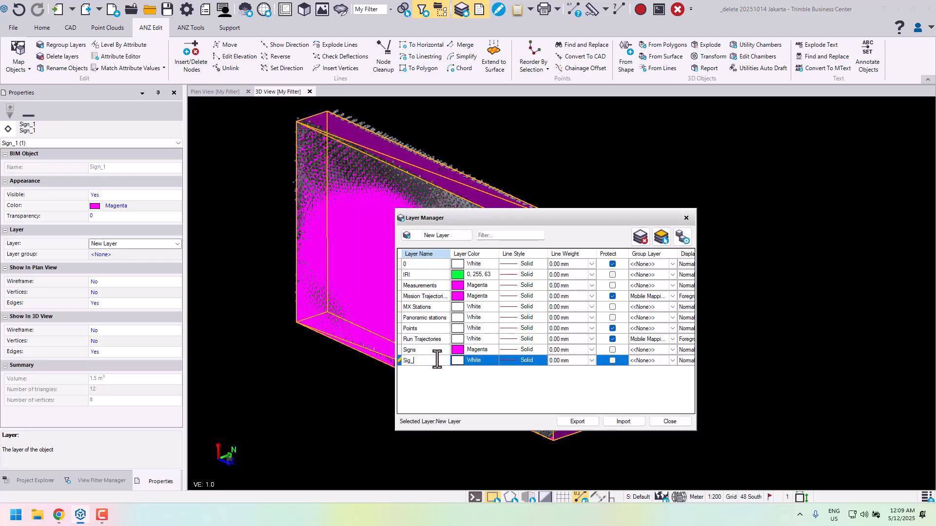
{"action": "key", "text": "Up"}
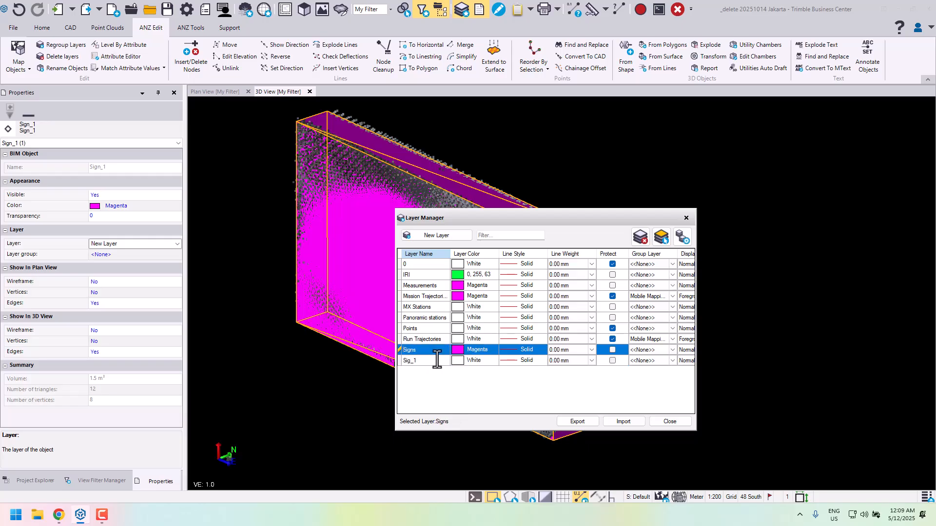
{"action": "left_click", "coordinate": [422, 362]}
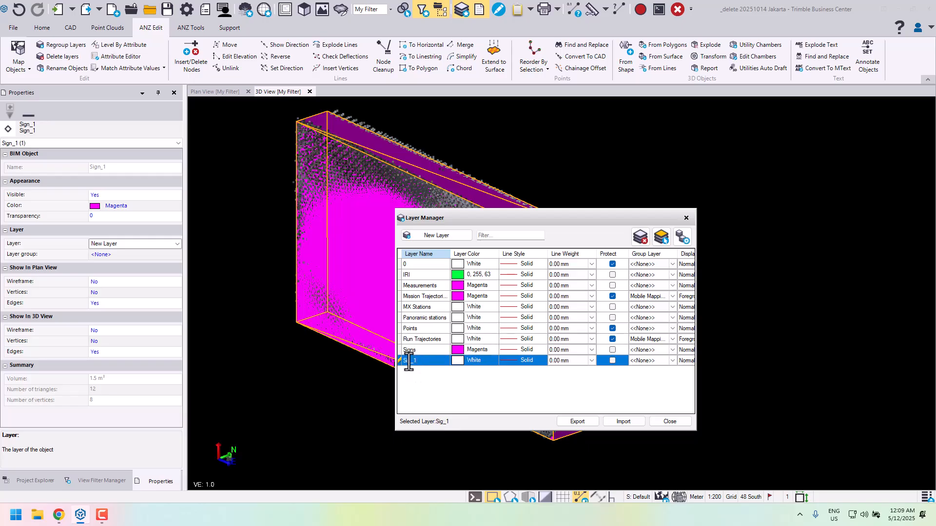
{"action": "left_click", "coordinate": [411, 361]}
{"action": "type", "text": "n"}
{"action": "left_click", "coordinate": [661, 424]}
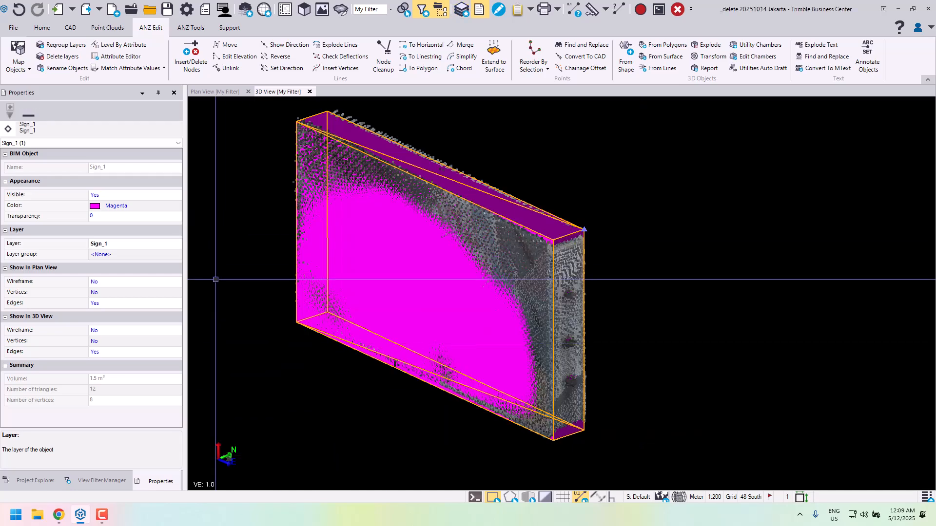
- Hide the Sign_1 layer in the view filter so that only the sign's point cloud and rectangle are displayed
{"action": "left_click", "coordinate": [99, 482]}
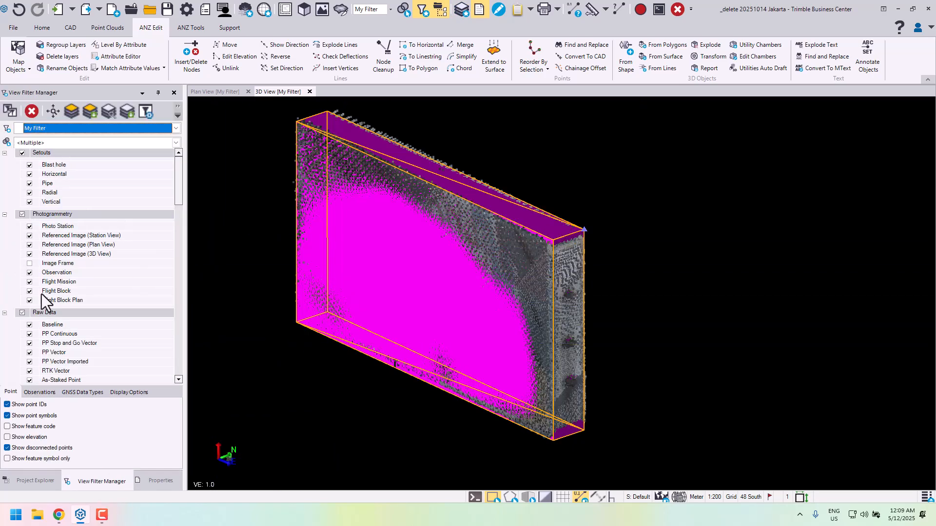
{"action": "scroll", "coordinate": [42, 294], "scroll_direction": "down", "scroll_amount": 10}
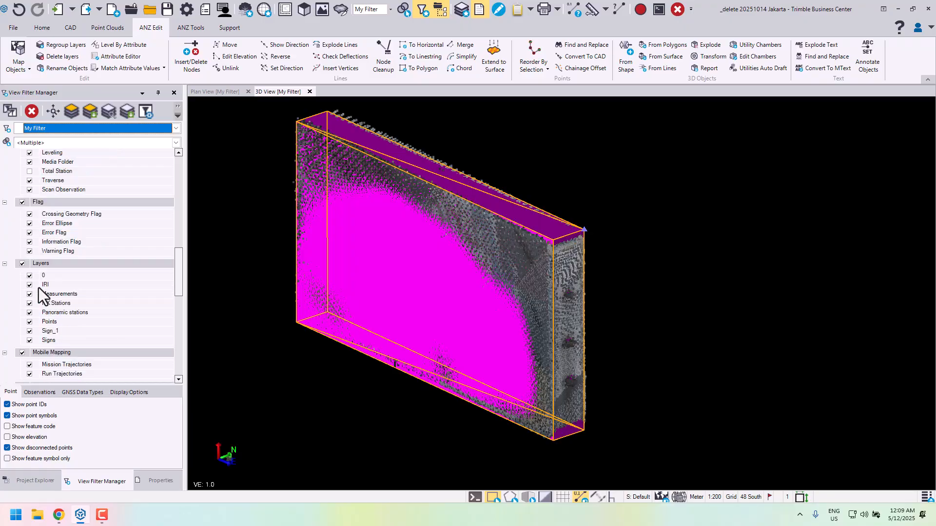
{"action": "left_click", "coordinate": [29, 331]}
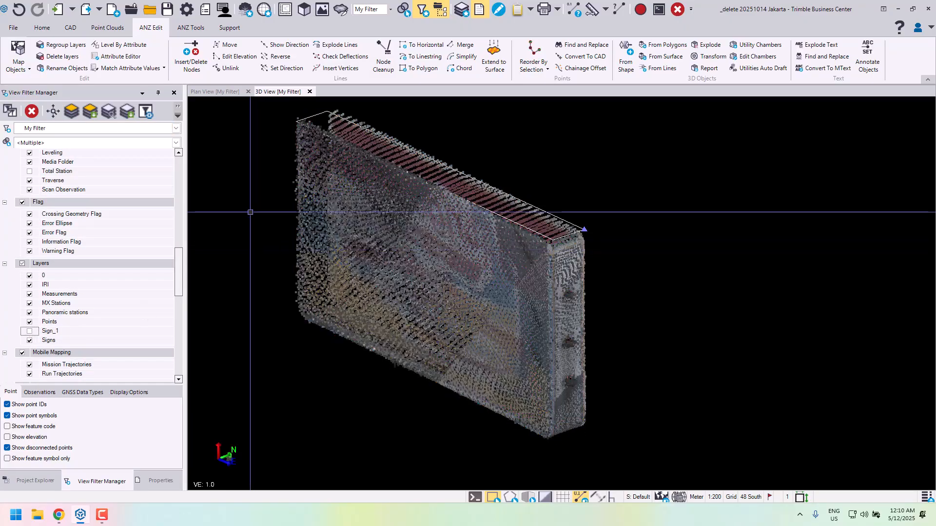
{"action": "middle_click_drag", "start_coordinate": [257, 198], "coordinate": [283, 236]}
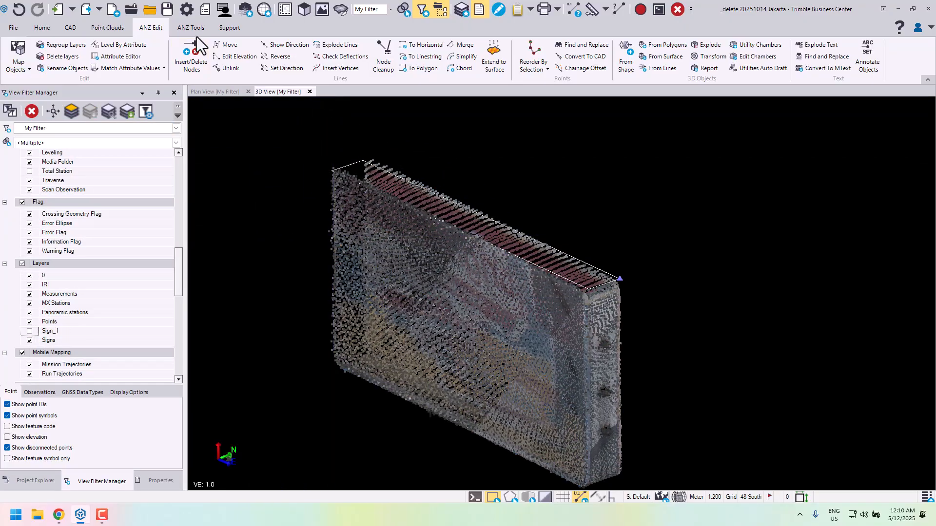
- Start the Capture Outline command and name the new outline Sign_2
{"action": "left_click", "coordinate": [71, 30]}
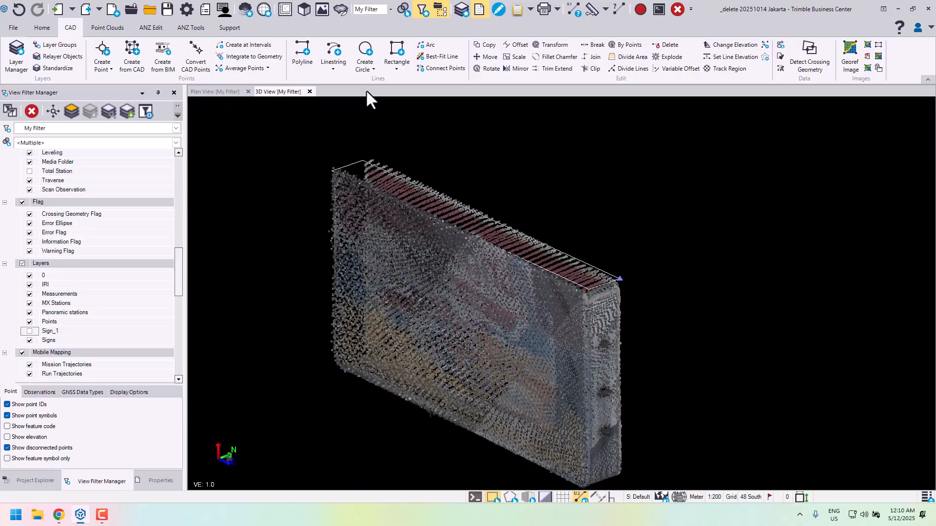
{"action": "middle_click_drag", "start_coordinate": [589, 296], "coordinate": [543, 268]}
{"action": "mouse_move", "coordinate": [396, 281]}
{"action": "right_mouse_down"}
{"action": "mouse_move", "coordinate": [408, 288]}
{"action": "mouse_move", "coordinate": [411, 276]}
{"action": "right_mouse_up"}
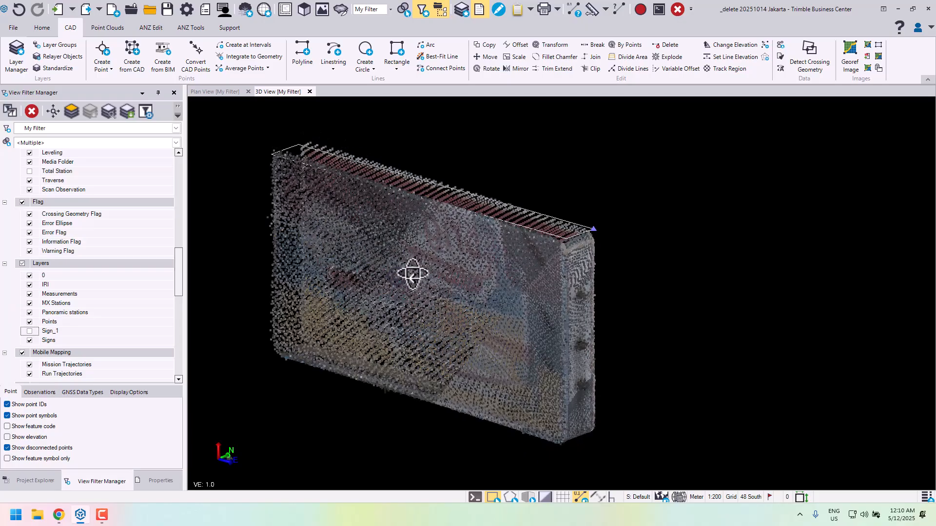
{"action": "left_click", "coordinate": [334, 71]}
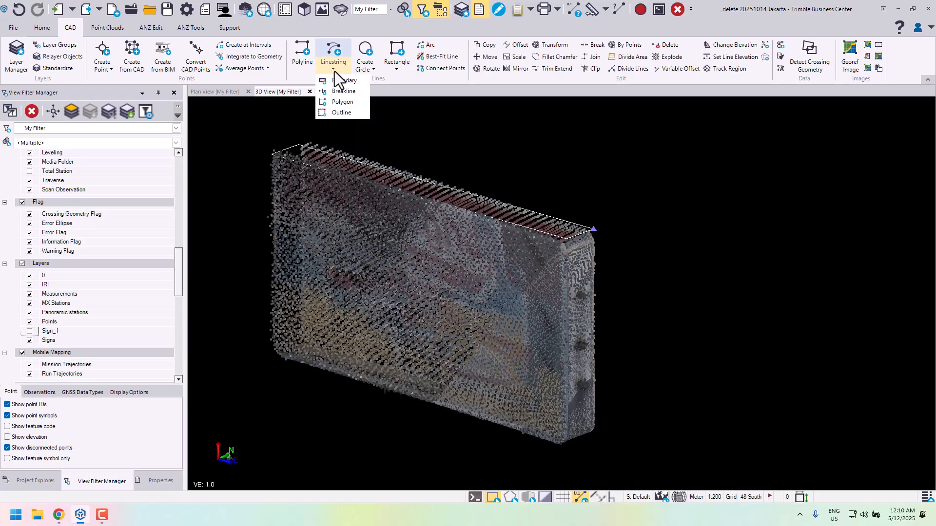
{"action": "left_click", "coordinate": [341, 113]}
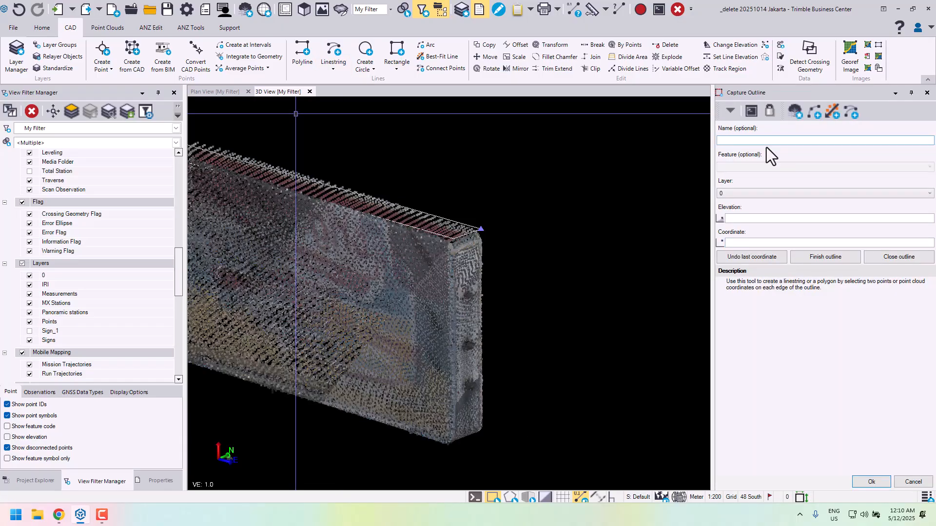
{"action": "type", "text": "Sign_"}
{"action": "type", "text": "1"}
- Create a new layer named Sign_2, set its color, and assign it to the outline
{"action": "left_click", "coordinate": [744, 191]}
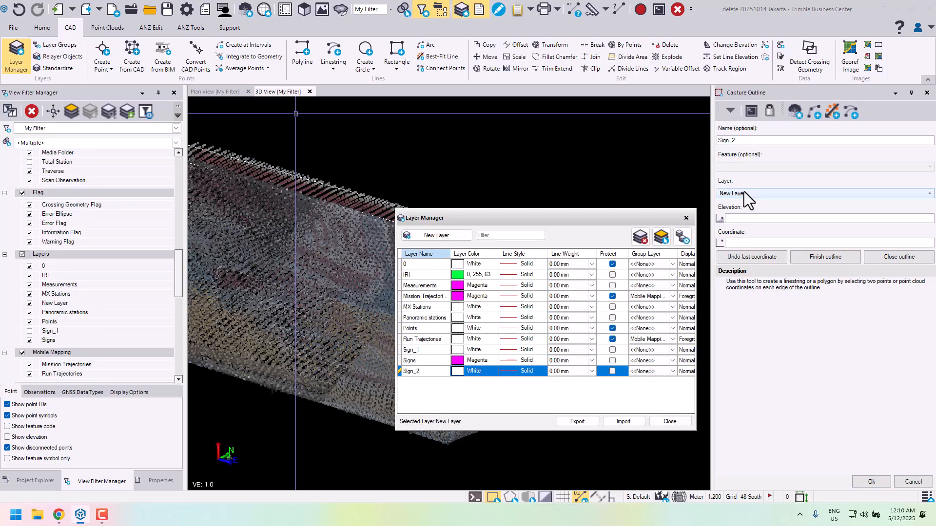
{"action": "key", "text": "Tab"}
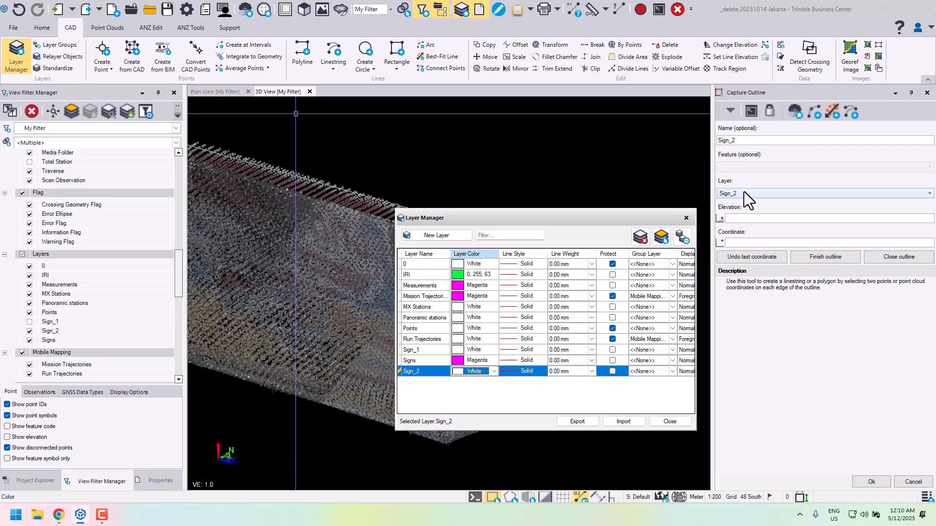
{"action": "key", "text": "Down"}
{"action": "left_click", "coordinate": [668, 421]}
- Set the outline's elevation to 65.8025 by picking a cloud point on the sign's upper edge
{"action": "left_click", "coordinate": [737, 218]}
{"action": "scroll", "coordinate": [355, 271], "scroll_direction": "up", "scroll_amount": 5}
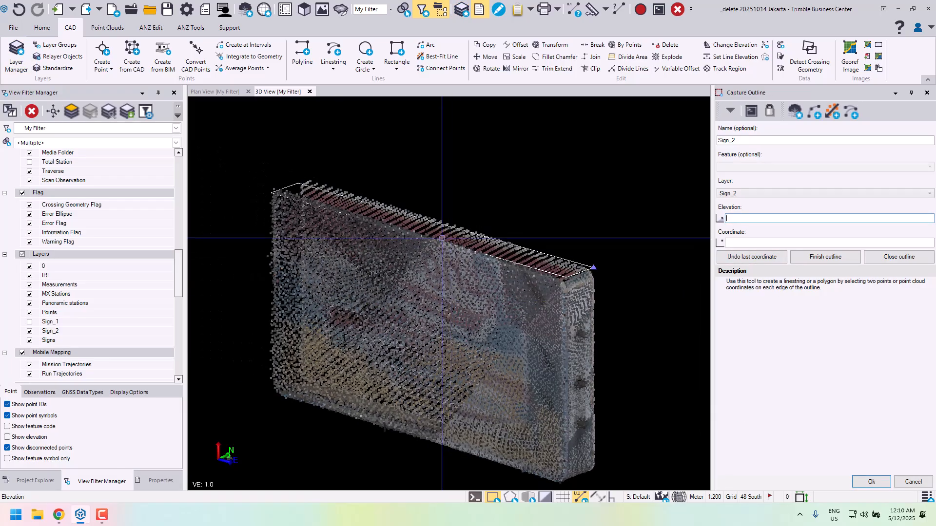
{"action": "middle_click_drag", "start_coordinate": [361, 196], "coordinate": [402, 237]}
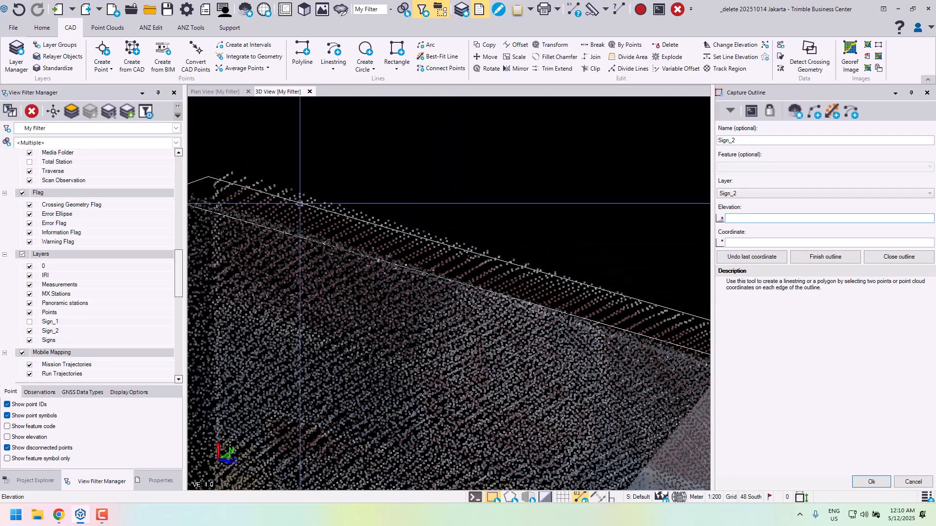
{"action": "left_click", "coordinate": [262, 180]}
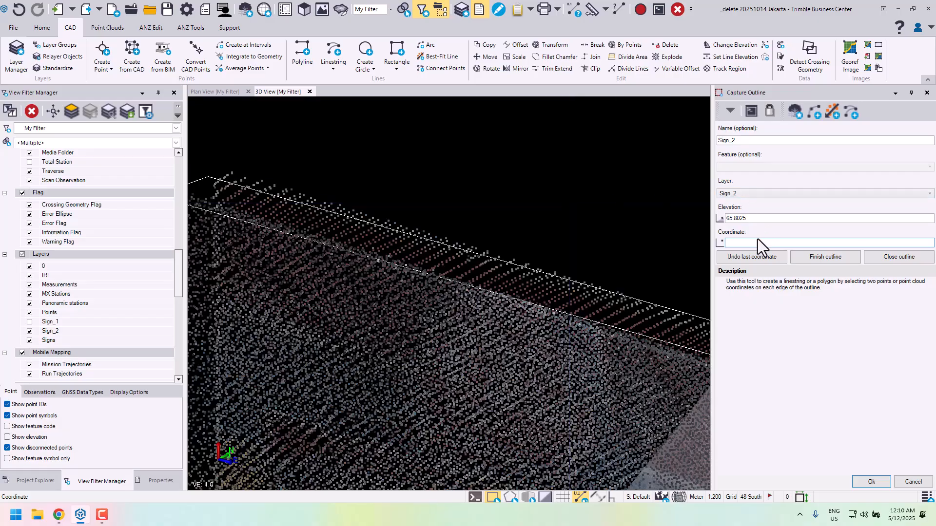
- Capture the outline's front edge by picking two cloud points along the sign's front face, at 685025.881, 9299047.232 and 685023.594, 9299047.380
{"action": "scroll", "coordinate": [546, 242], "scroll_direction": "down", "scroll_amount": 5}
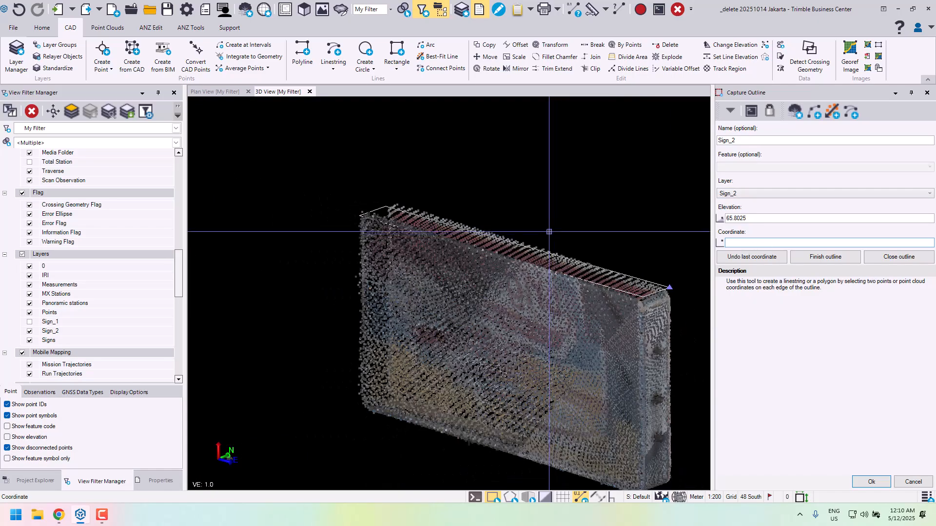
{"action": "middle_click_drag", "start_coordinate": [534, 245], "coordinate": [576, 280], "text": "shift"}
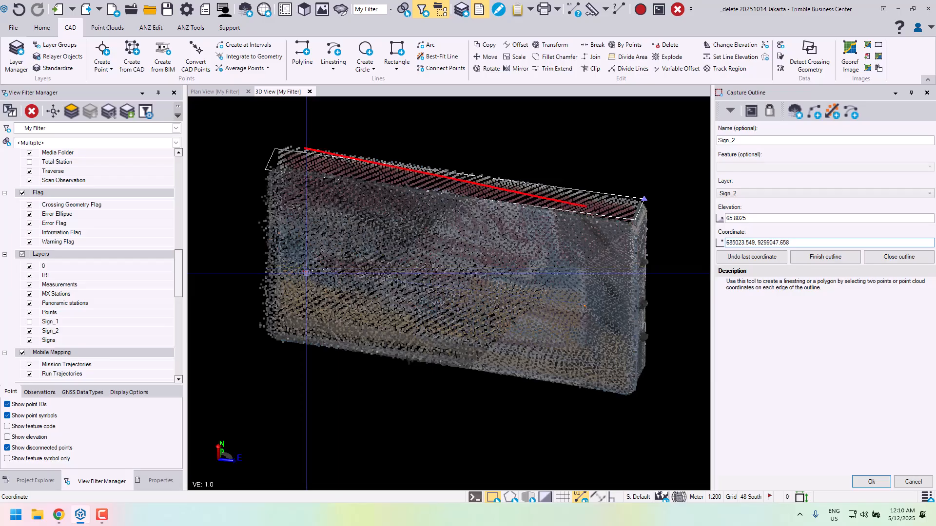
{"action": "middle_click_drag", "start_coordinate": [303, 270], "coordinate": [406, 261], "text": "shift"}
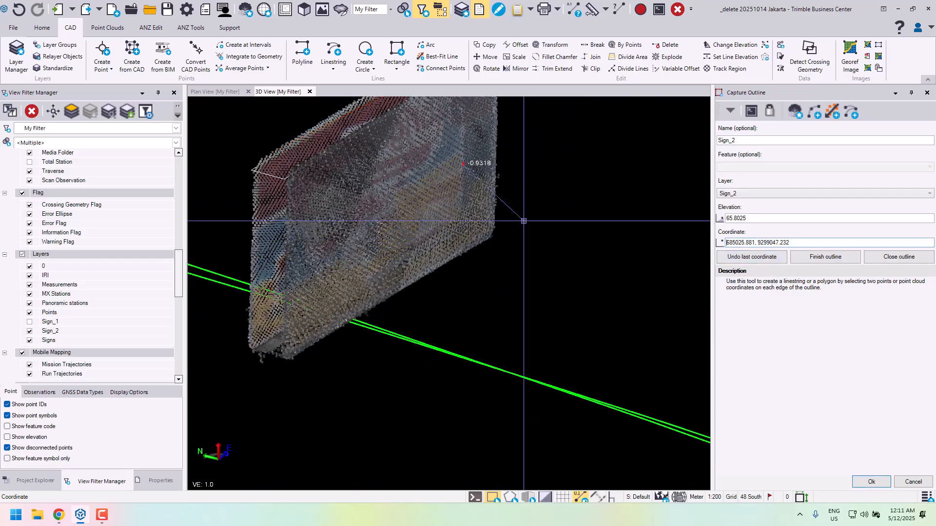
{"action": "middle_click_drag", "start_coordinate": [295, 241], "coordinate": [201, 255], "text": "shift"}
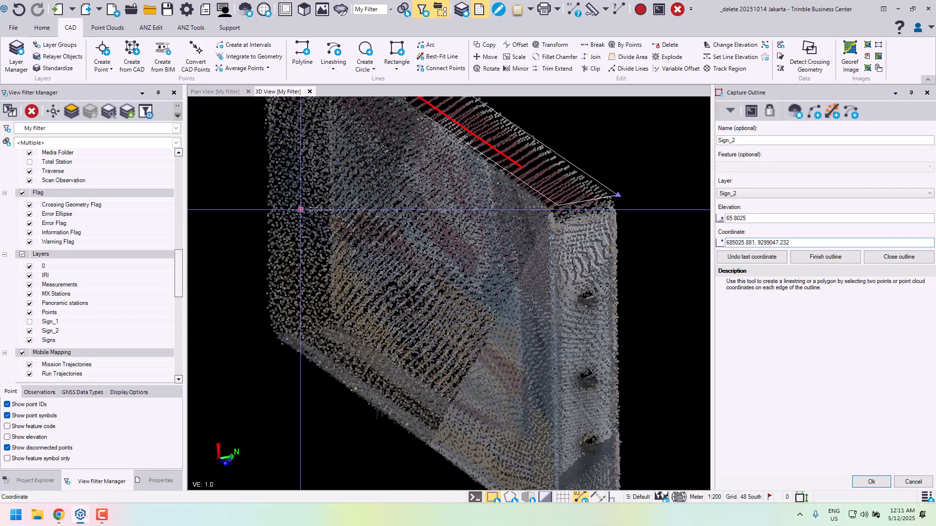
{"action": "middle_click_drag", "start_coordinate": [329, 263], "coordinate": [312, 242], "text": "shift"}
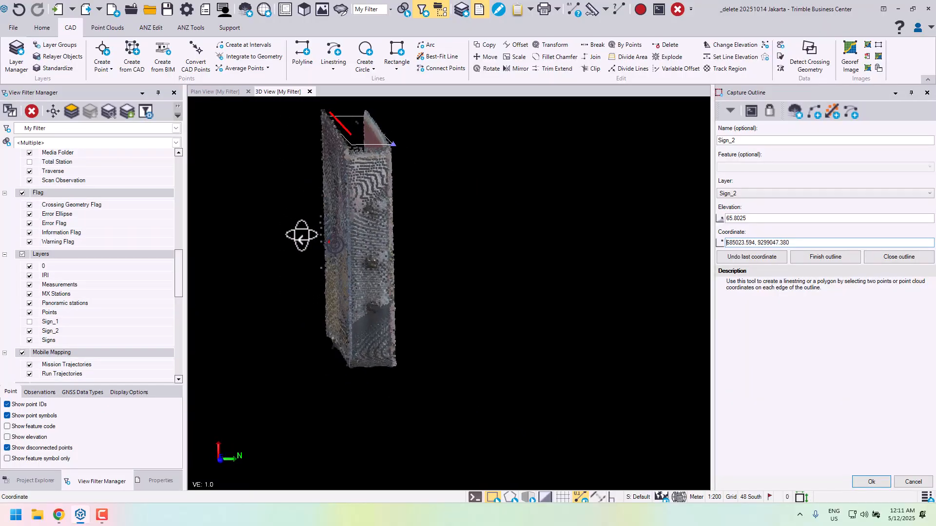
- Capture the outline's edge across the sign's far end face and pick the first cloud point on its back face, at 685023.432, 9299047.686
{"action": "mouse_move", "coordinate": [336, 239]}
{"action": "middle_mouse_down", "text": "shift"}
{"action": "mouse_move", "coordinate": [372, 259]}
{"action": "mouse_move", "coordinate": [476, 263]}
{"action": "mouse_move", "coordinate": [555, 168]}
{"action": "mouse_move", "coordinate": [571, 250]}
{"action": "mouse_move", "coordinate": [576, 209]}
{"action": "mouse_move", "coordinate": [600, 198]}
{"action": "mouse_move", "coordinate": [497, 234]}
{"action": "mouse_move", "coordinate": [403, 235]}
{"action": "mouse_move", "coordinate": [380, 321]}
{"action": "mouse_move", "coordinate": [368, 313]}
{"action": "mouse_move", "coordinate": [349, 328]}
{"action": "mouse_move", "coordinate": [442, 215]}
{"action": "mouse_move", "coordinate": [489, 178]}
{"action": "middle_mouse_up", "text": "shift"}
{"action": "scroll", "coordinate": [380, 322], "scroll_direction": "up", "scroll_amount": 5}
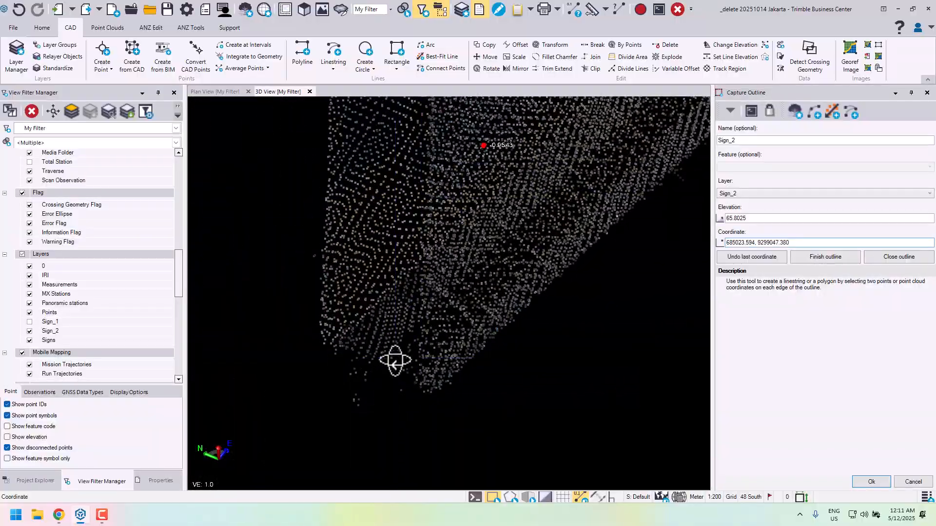
{"action": "middle_click_drag", "start_coordinate": [395, 361], "coordinate": [414, 379], "text": "shift"}
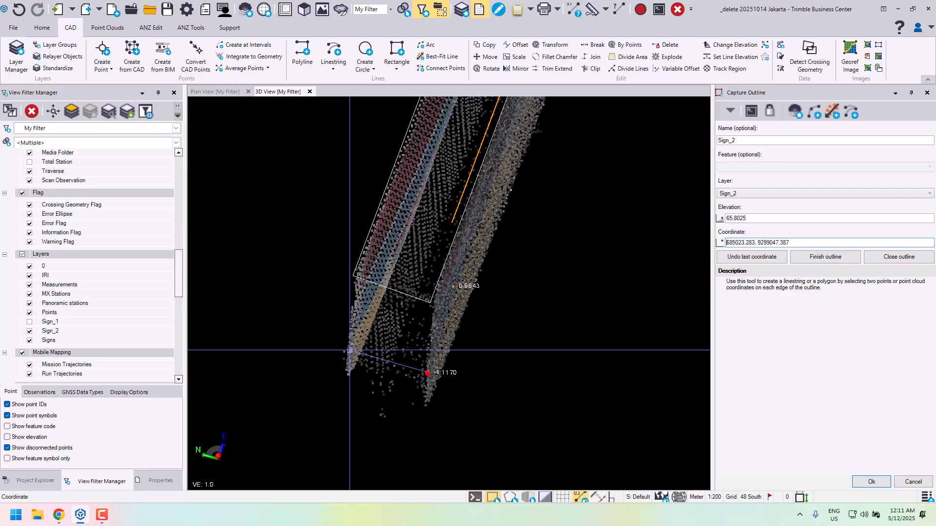
{"action": "middle_click_drag", "start_coordinate": [352, 364], "coordinate": [477, 296], "text": "shift"}
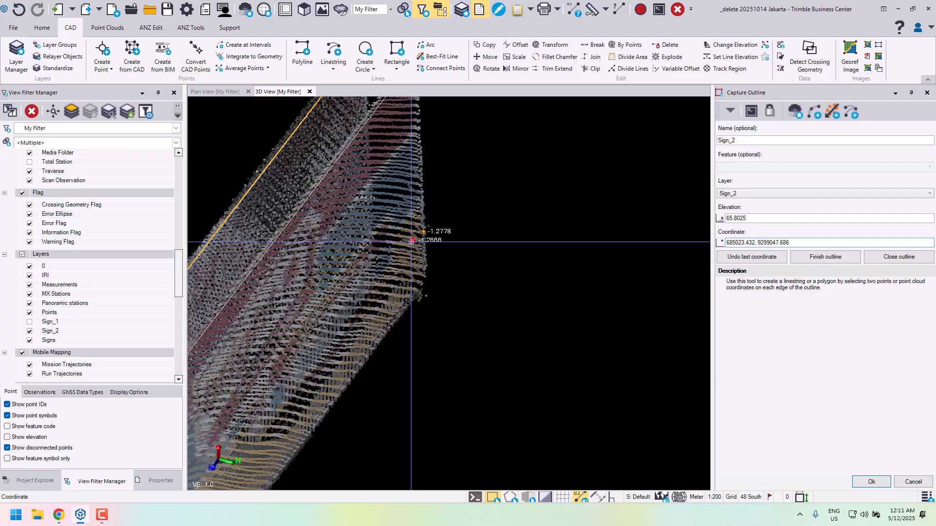
{"action": "scroll", "coordinate": [378, 296], "scroll_direction": "down", "scroll_amount": 4}
{"action": "middle_click_drag", "start_coordinate": [364, 323], "coordinate": [437, 234]}
{"action": "middle_click_drag", "start_coordinate": [382, 287], "coordinate": [245, 255], "text": "shift"}
{"action": "scroll", "coordinate": [325, 234], "scroll_direction": "up", "scroll_amount": 6}
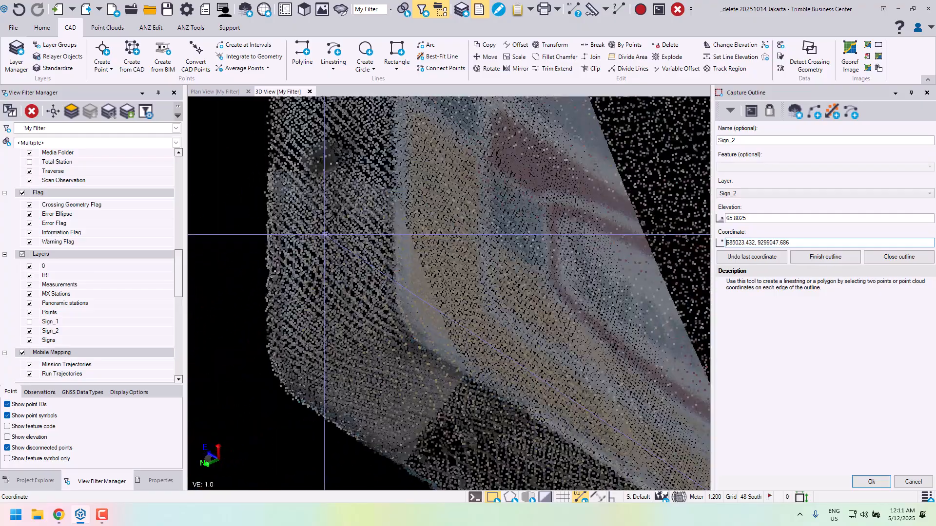
{"action": "middle_click_drag", "start_coordinate": [325, 235], "coordinate": [408, 284], "text": "shift"}
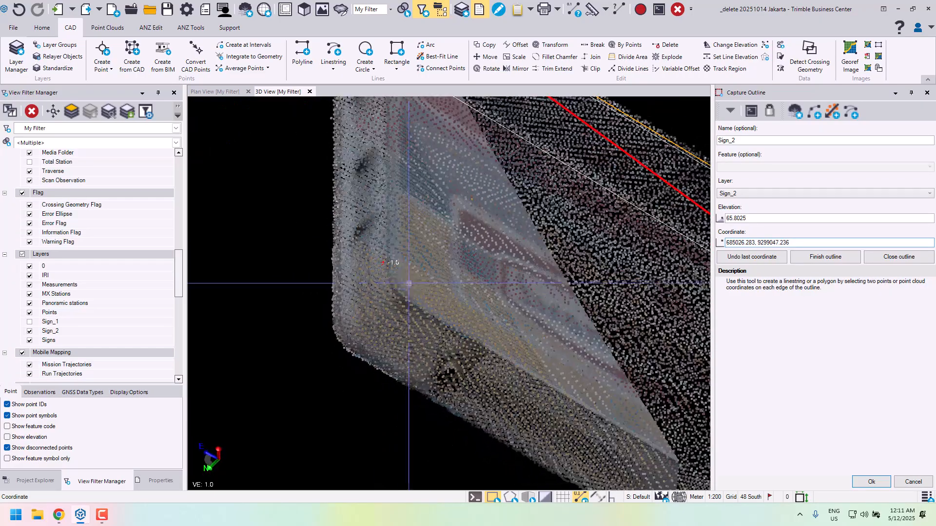
{"action": "left_click", "coordinate": [762, 259]}
- Complete the outline's back edge by picking a second cloud point on the back face near the sign's other end
{"action": "scroll", "coordinate": [371, 371], "scroll_direction": "up", "scroll_amount": 2}
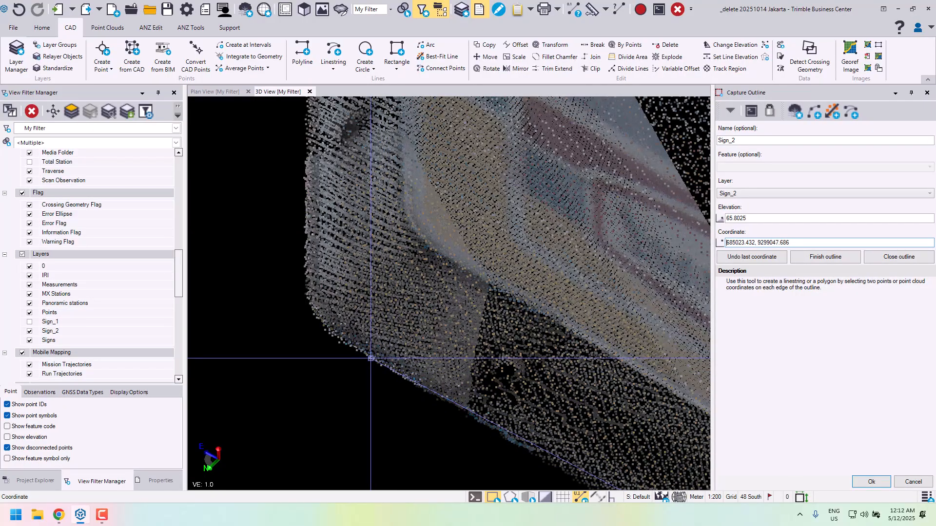
{"action": "scroll", "coordinate": [437, 322], "scroll_direction": "down", "scroll_amount": 7}
{"action": "middle_click_drag", "start_coordinate": [460, 301], "coordinate": [413, 322]}
{"action": "scroll", "coordinate": [538, 289], "scroll_direction": "up", "scroll_amount": 3}
{"action": "middle_click_drag", "start_coordinate": [339, 337], "coordinate": [418, 322]}
{"action": "middle_click_drag", "start_coordinate": [373, 445], "coordinate": [483, 444], "text": "shift"}
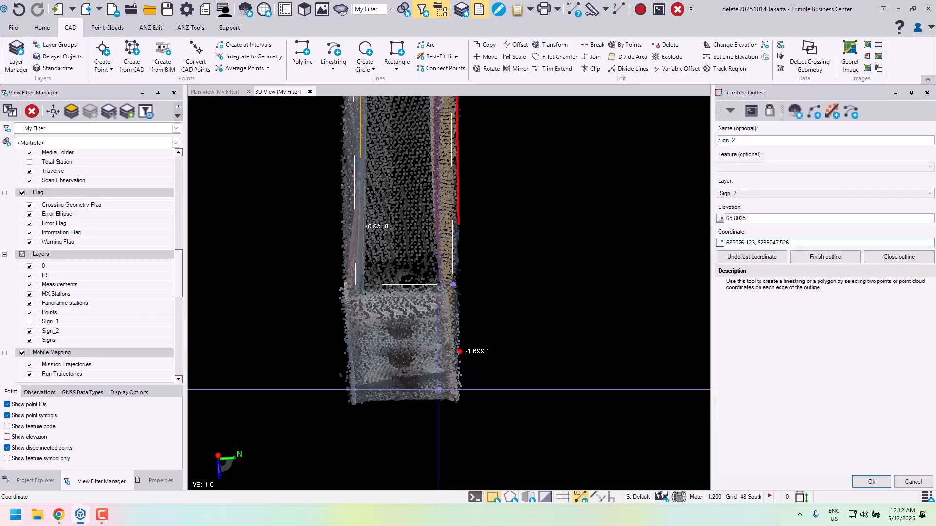
- Capture the last edge with two cloud points on the remaining end face of the sign, and close the outline
{"action": "left_click", "coordinate": [438, 390]}
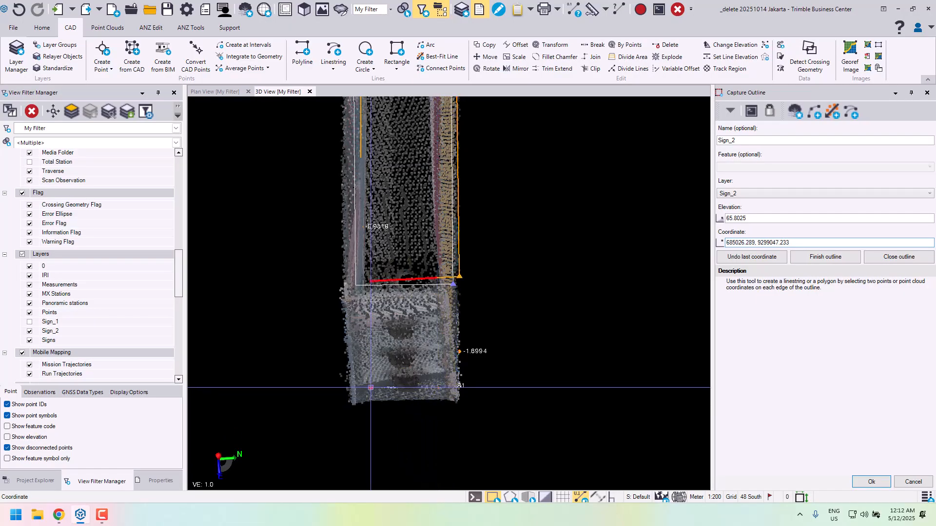
{"action": "mouse_move", "coordinate": [417, 337]}
{"action": "middle_mouse_down", "text": "shift"}
{"action": "mouse_move", "coordinate": [429, 378]}
{"action": "mouse_move", "coordinate": [378, 346]}
{"action": "mouse_move", "coordinate": [265, 349]}
{"action": "mouse_move", "coordinate": [424, 351]}
{"action": "middle_mouse_up", "text": "shift"}
{"action": "middle_click_drag", "start_coordinate": [463, 320], "coordinate": [412, 313], "text": "shift"}
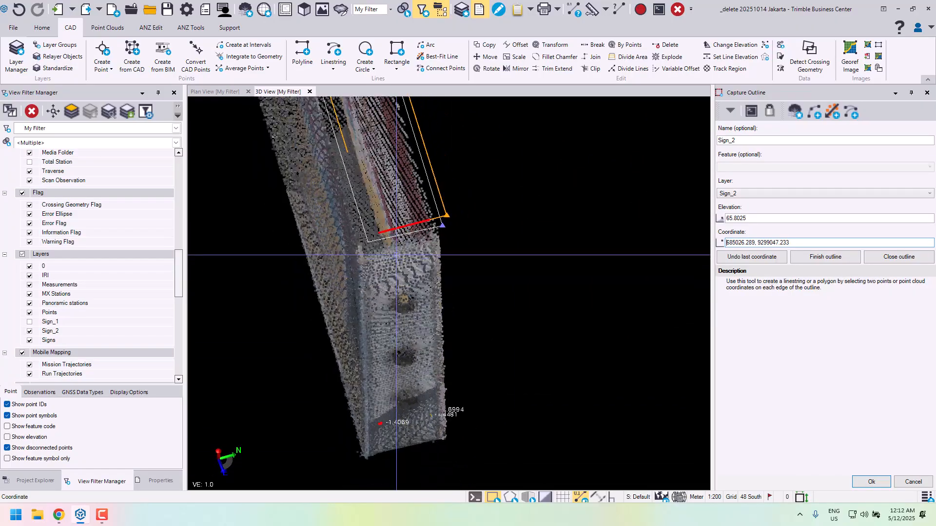
{"action": "left_click", "coordinate": [900, 257]}
{"action": "middle_click_drag", "start_coordinate": [435, 100], "coordinate": [459, 272], "text": "shift"}
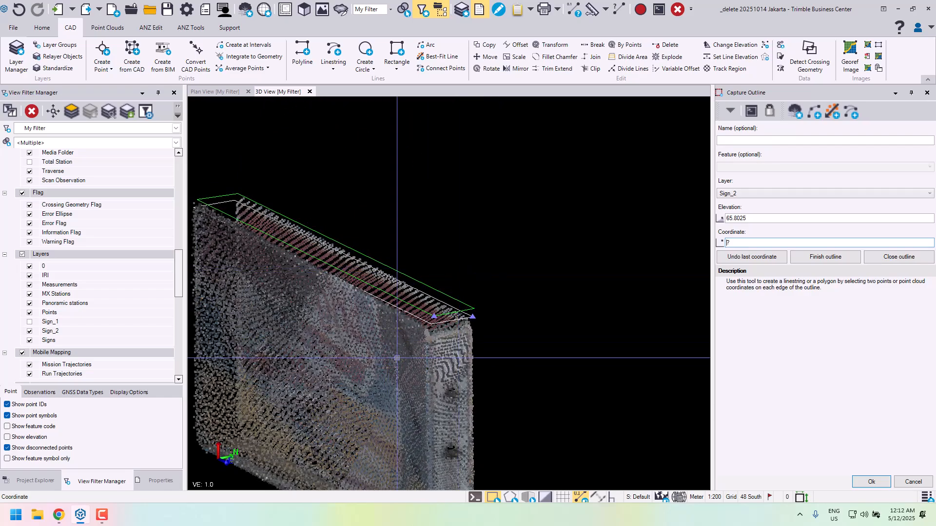
{"action": "middle_click_drag", "start_coordinate": [391, 316], "coordinate": [494, 311]}
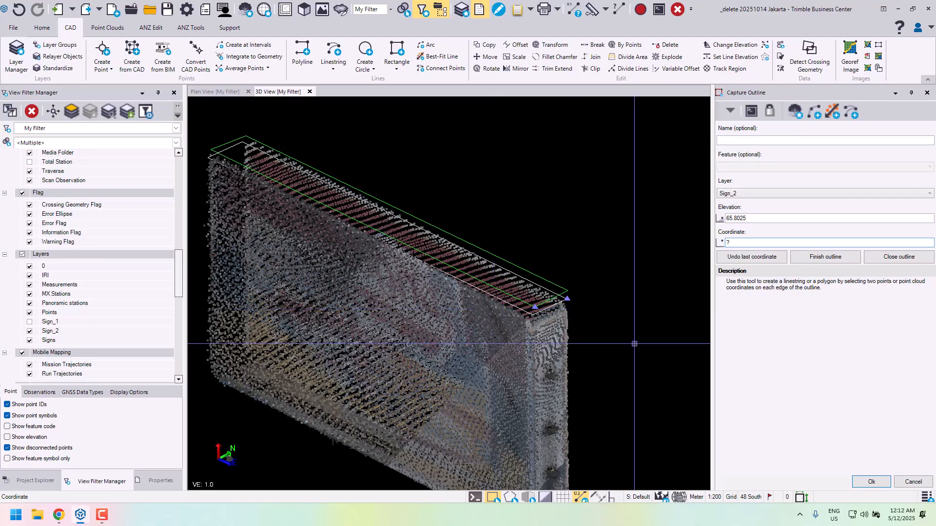
{"action": "left_click", "coordinate": [914, 482]}
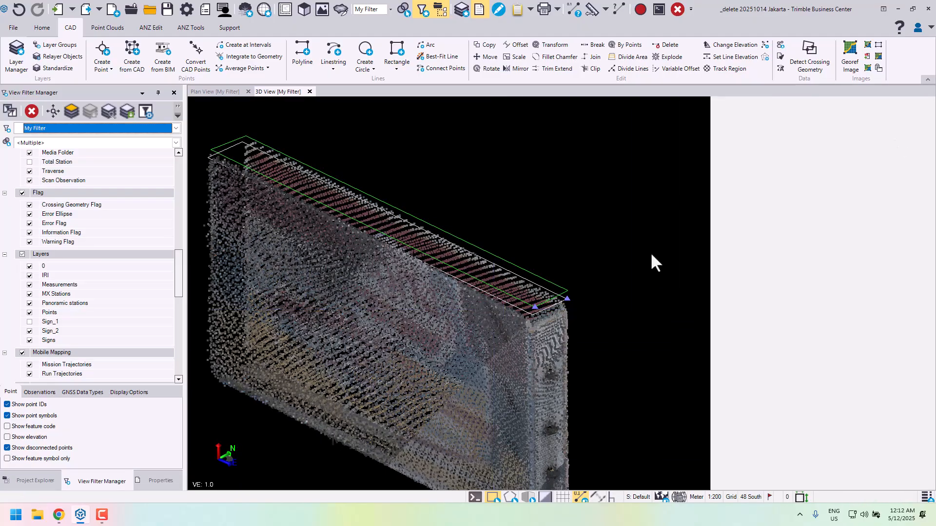
- Start the 3D Objects From Polygons command and select the captured sign outline as the polygon
{"action": "scroll", "coordinate": [631, 214], "scroll_direction": "down", "scroll_amount": 5}
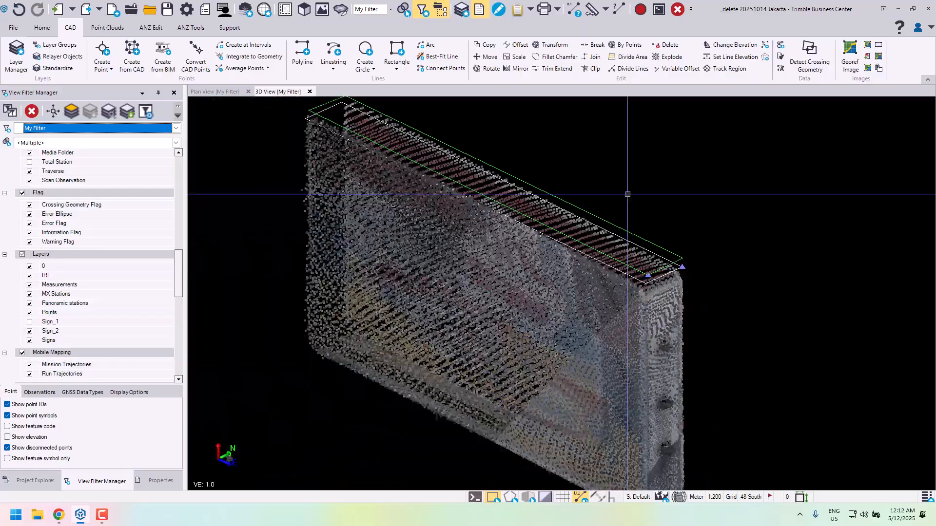
{"action": "middle_click_drag", "start_coordinate": [631, 210], "coordinate": [642, 164]}
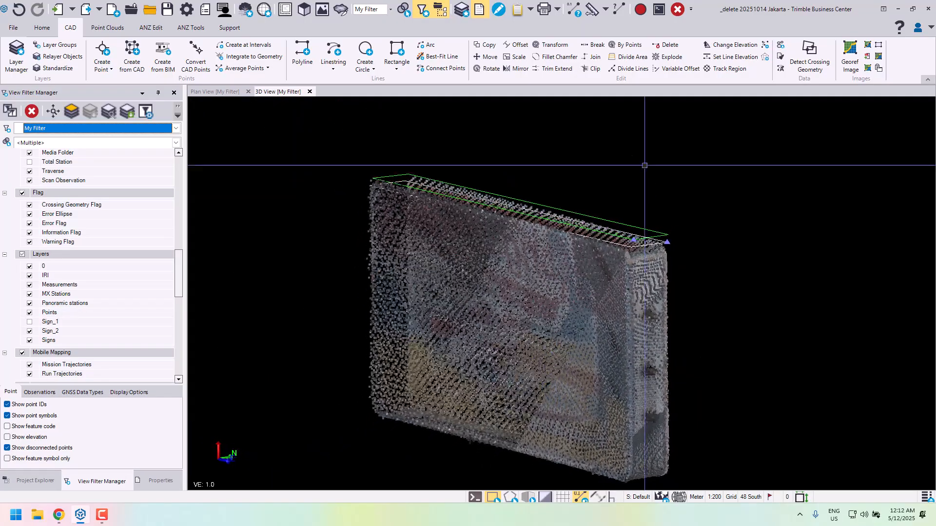
{"action": "left_click", "coordinate": [152, 29]}
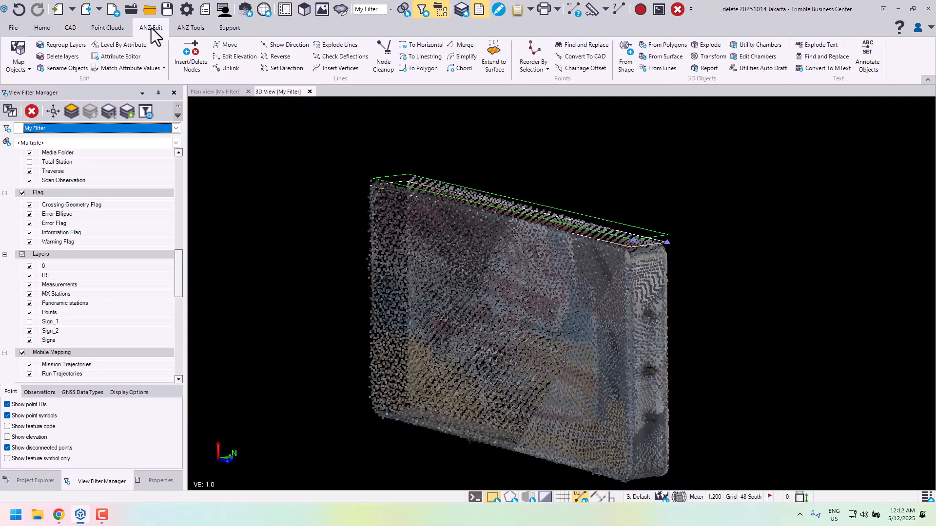
{"action": "left_click", "coordinate": [678, 58]}
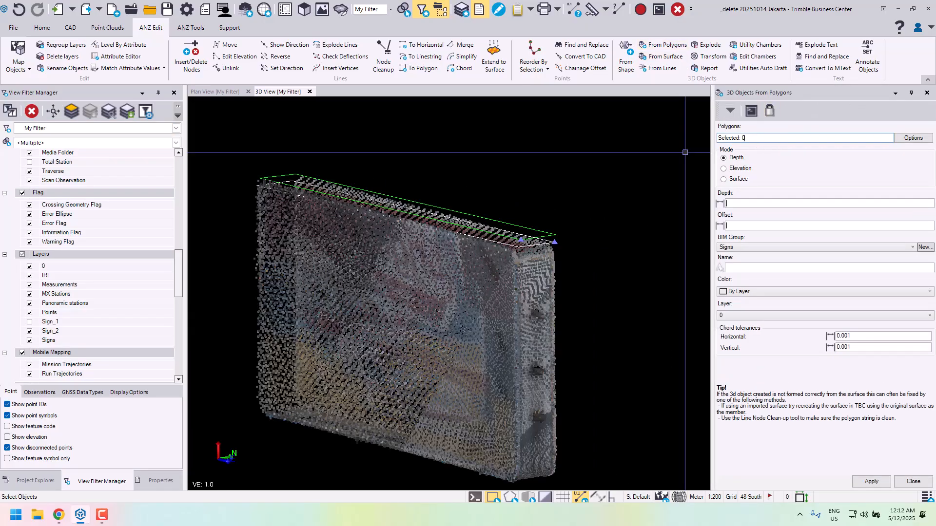
{"action": "left_click", "coordinate": [519, 222]}
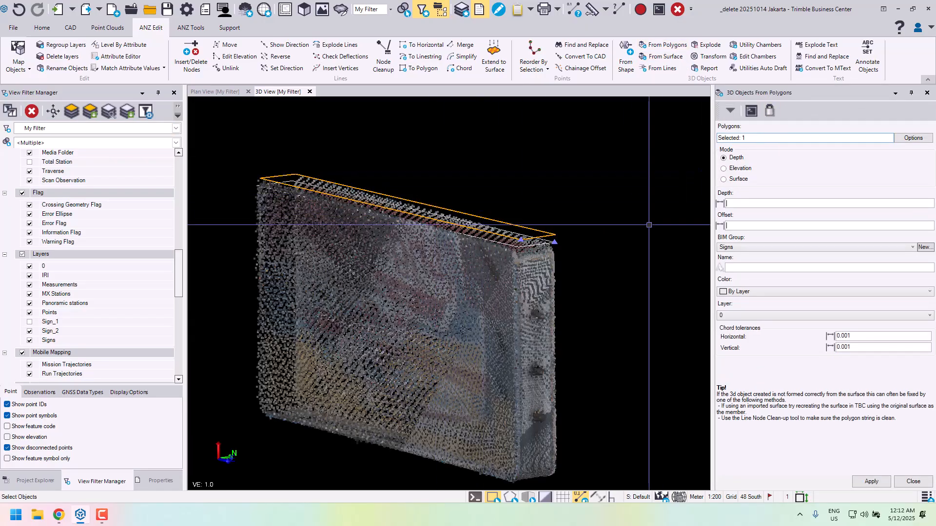
- Set the extrusion depth to 1.66 by measuring from the sign's upper edge to its lower edge in the point cloud
{"action": "scroll", "coordinate": [351, 193], "scroll_direction": "up", "scroll_amount": 5}
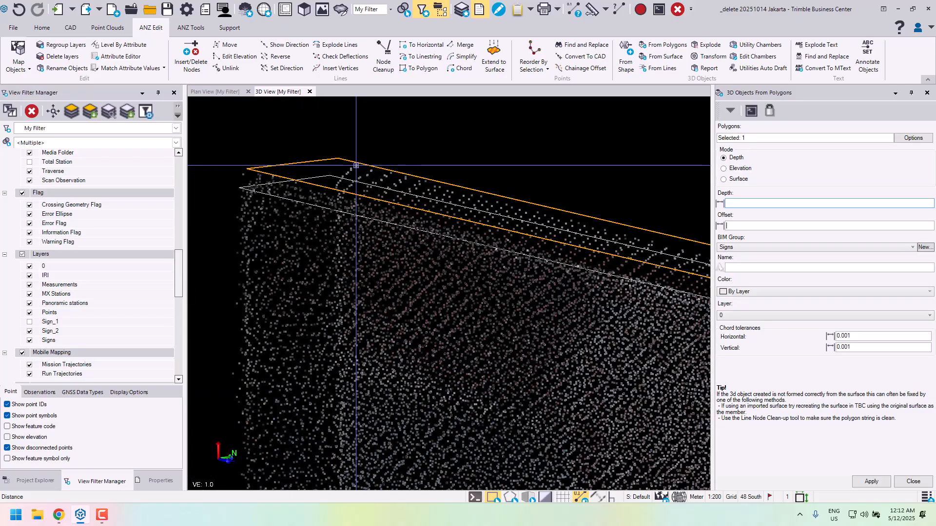
{"action": "middle_click_drag", "start_coordinate": [355, 344], "coordinate": [394, 152]}
{"action": "scroll", "coordinate": [397, 370], "scroll_direction": "up", "scroll_amount": 4}
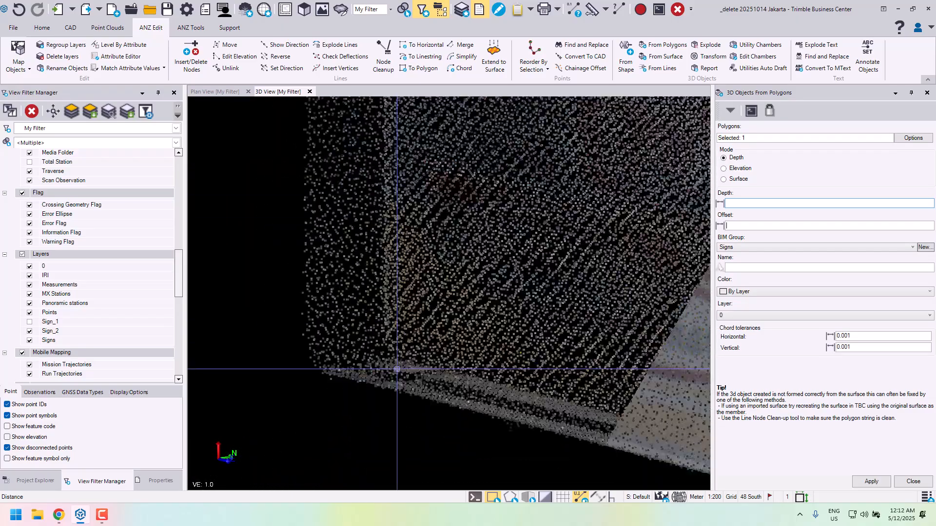
{"action": "right_click_drag", "start_coordinate": [397, 370], "coordinate": [366, 394]}
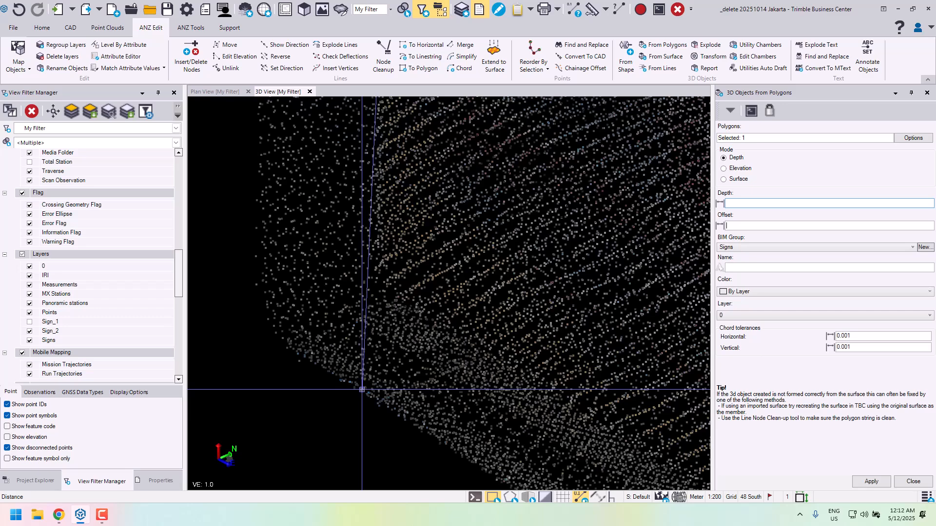
{"action": "left_click", "coordinate": [366, 390]}
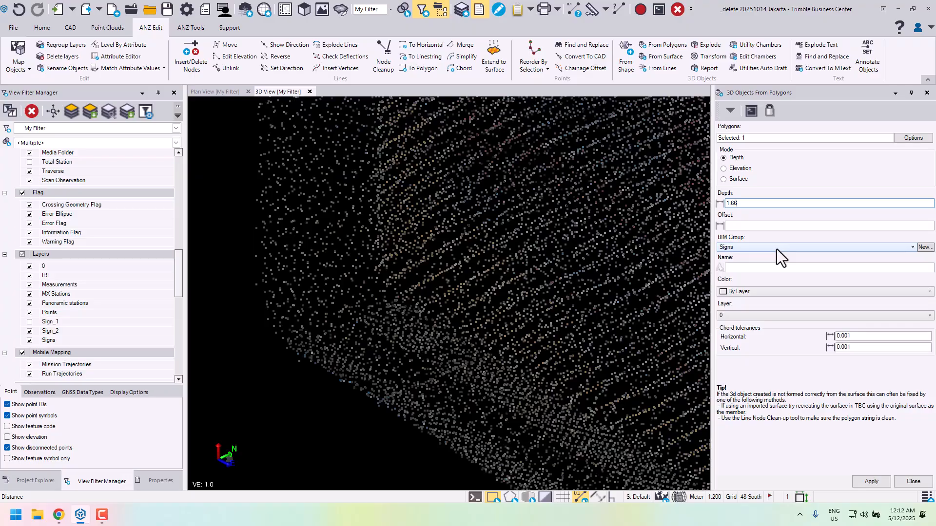
- Create the 3D object in the Signs BIM group with the name Sign_2, the color Green and the layer Sign_2
{"action": "left_click", "coordinate": [749, 268]}
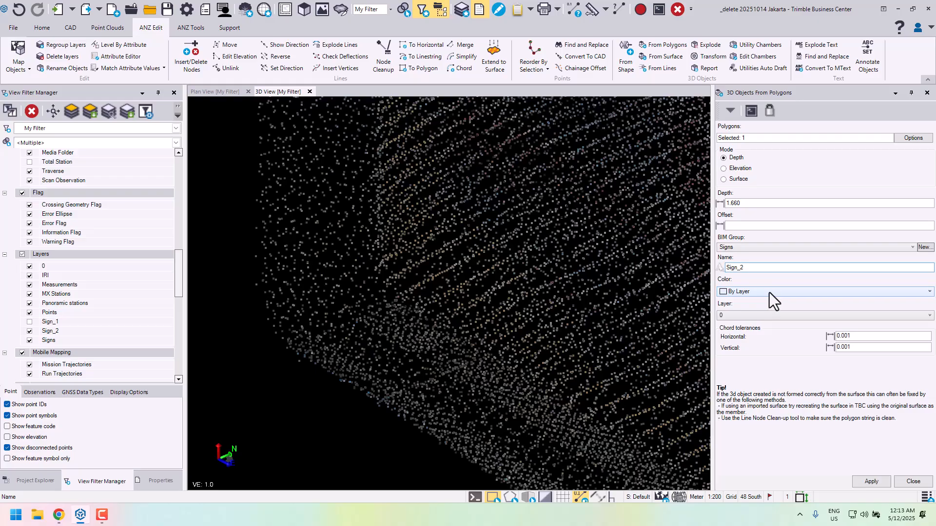
{"action": "key", "text": "Tab"}
{"action": "key", "text": "g"}
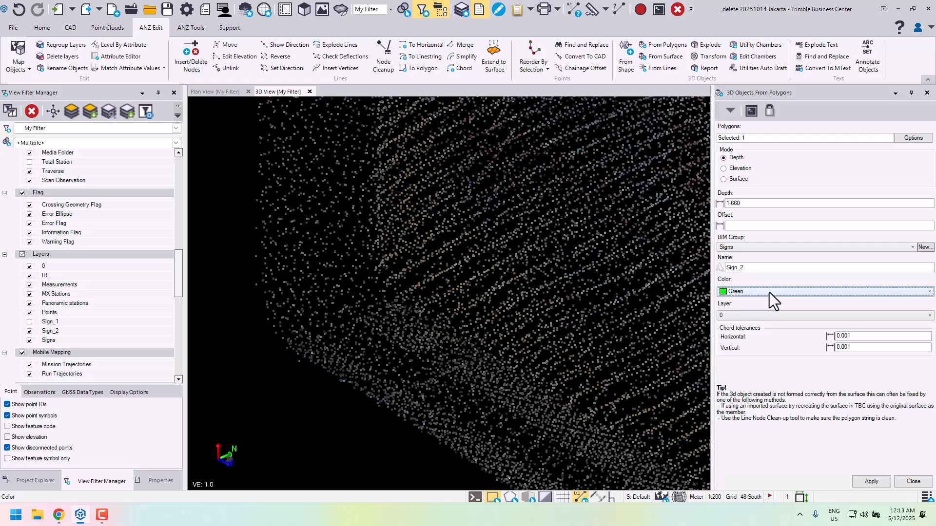
{"action": "key", "text": "Tab"}
{"action": "key", "text": "s"}
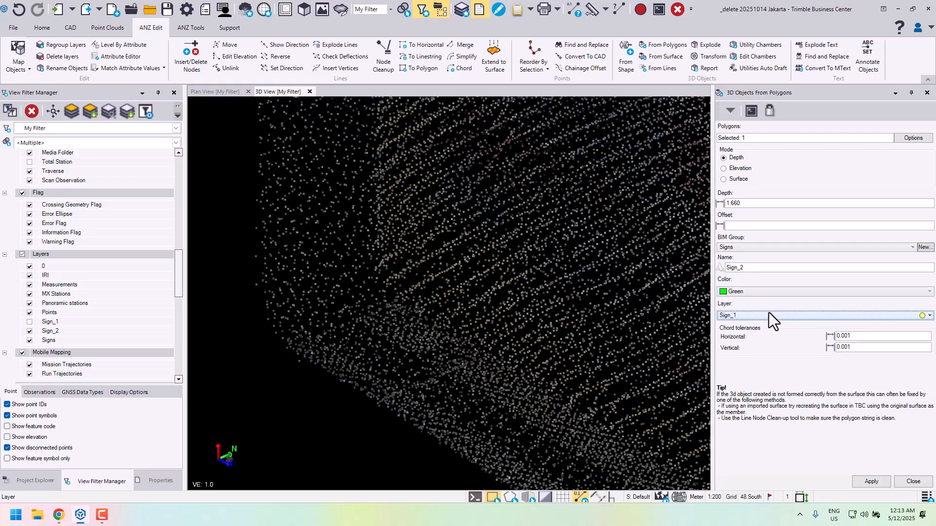
{"action": "left_click", "coordinate": [871, 481]}
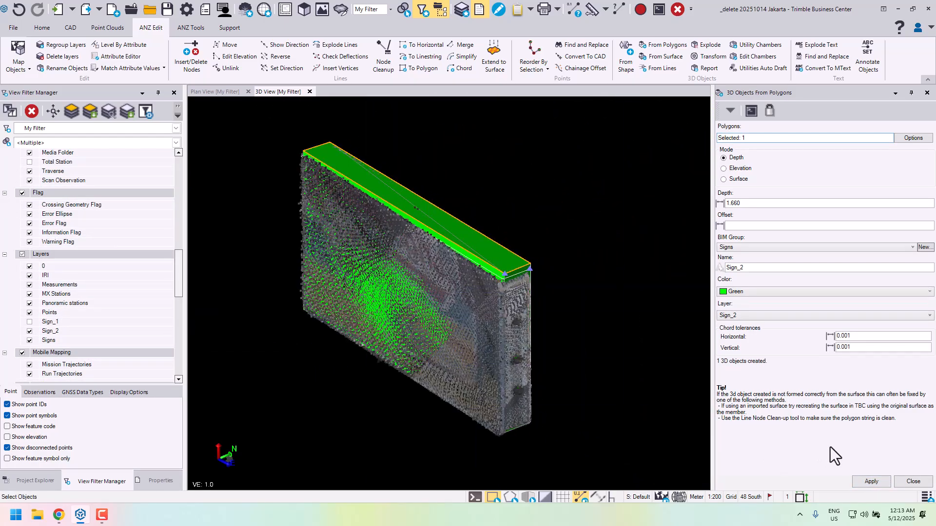
{"action": "left_click", "coordinate": [913, 483]}
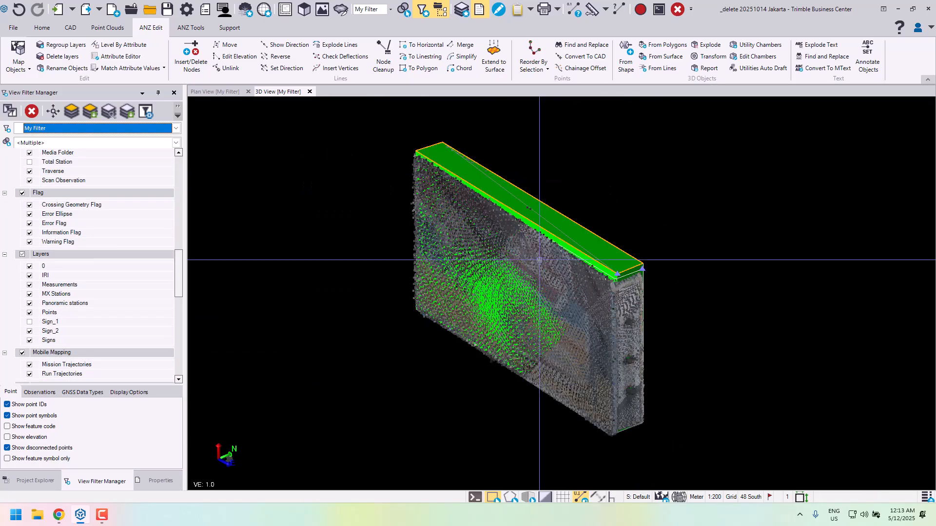
- Select the new green Sign_2 object and examine its properties, including its volume
{"action": "left_click", "coordinate": [562, 163]}
{"action": "scroll", "coordinate": [544, 199], "scroll_direction": "up", "scroll_amount": 3}
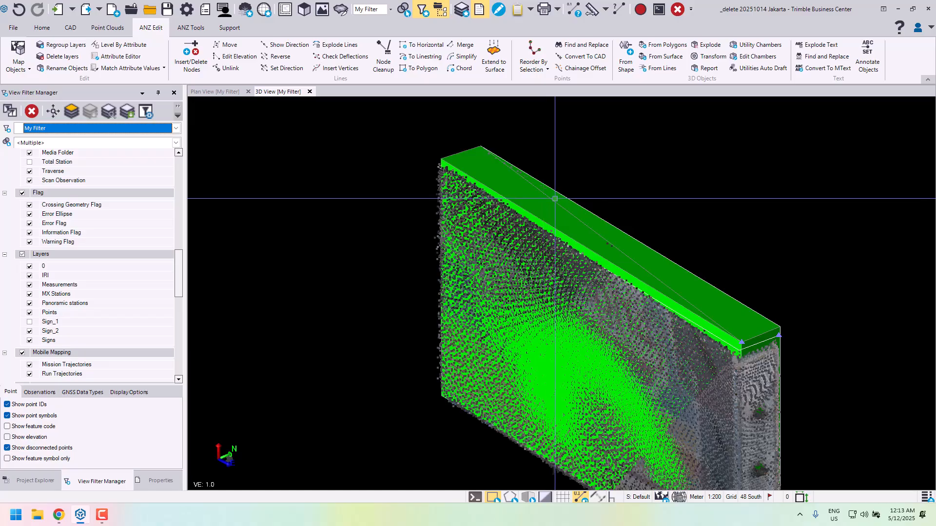
{"action": "left_click", "coordinate": [606, 224]}
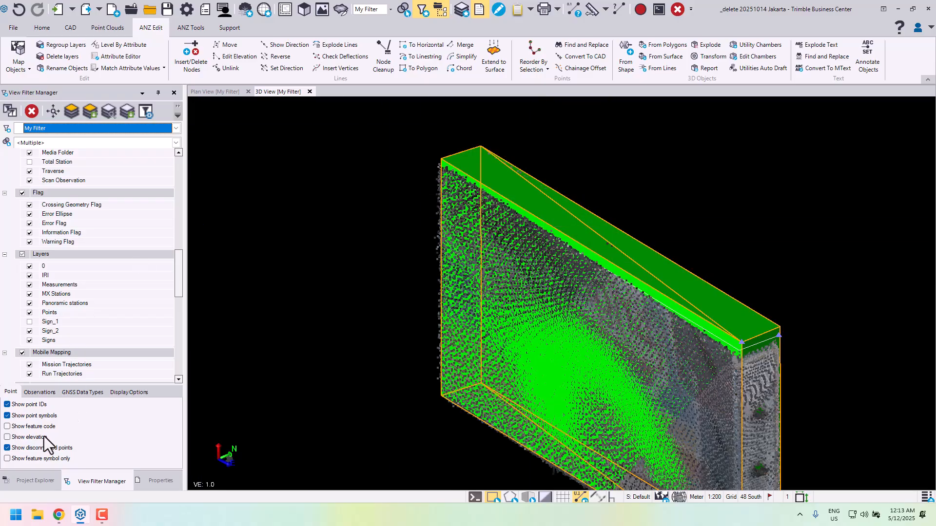
{"action": "left_click", "coordinate": [160, 480]}
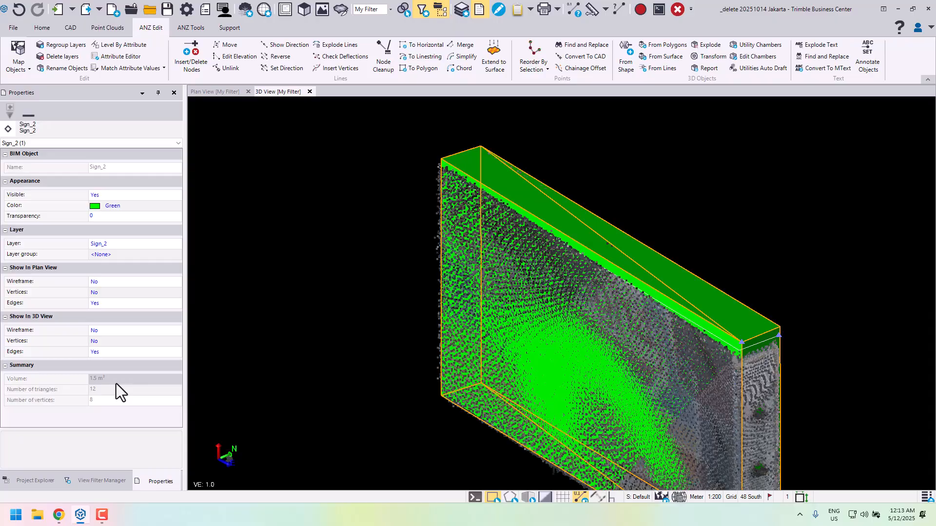
{"action": "middle_click_drag", "start_coordinate": [542, 343], "coordinate": [393, 216]}
{"action": "mouse_move", "coordinate": [477, 215]}
{"action": "right_mouse_down"}
{"action": "mouse_move", "coordinate": [501, 195]}
{"action": "mouse_move", "coordinate": [464, 199]}
{"action": "mouse_move", "coordinate": [536, 181]}
{"action": "mouse_move", "coordinate": [481, 188]}
{"action": "mouse_move", "coordinate": [468, 210]}
{"action": "right_mouse_up"}
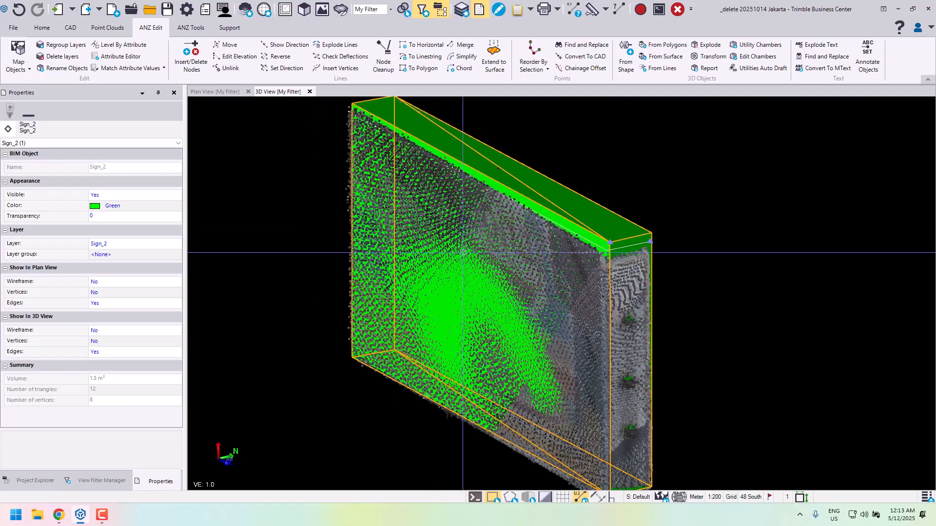
{"action": "right_click_drag", "start_coordinate": [463, 253], "coordinate": [508, 247]}
{"action": "middle_click_drag", "start_coordinate": [739, 224], "coordinate": [763, 260]}
{"action": "scroll", "coordinate": [729, 228], "scroll_direction": "down", "scroll_amount": 1}
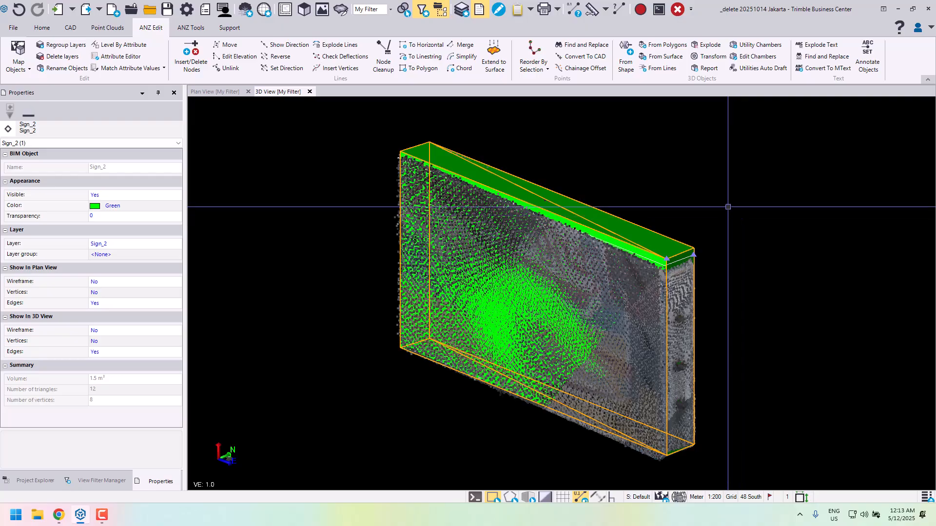
{"action": "left_click", "coordinate": [79, 29]}
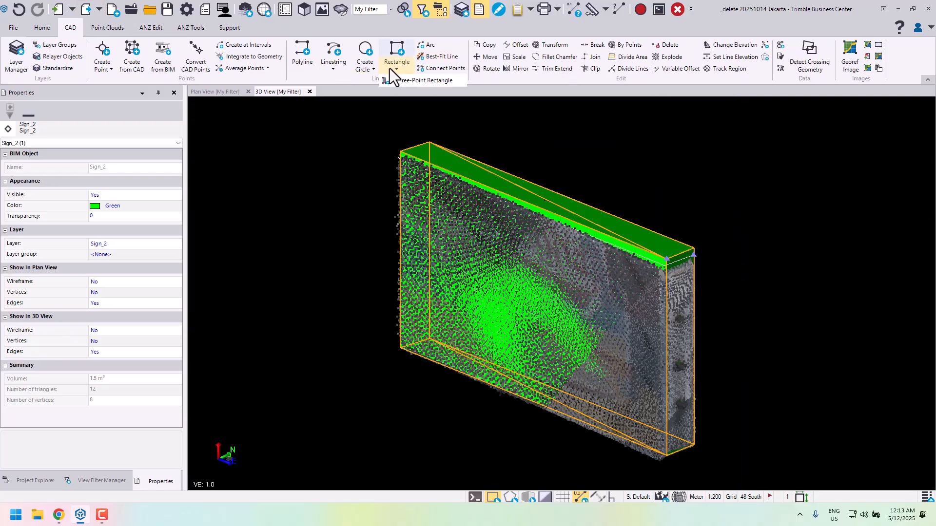
{"action": "left_click", "coordinate": [381, 26]}
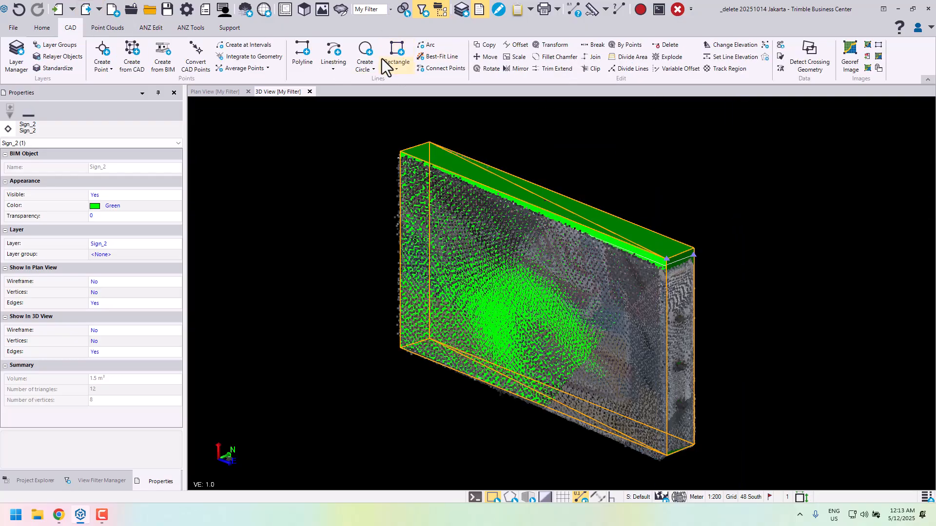
{"action": "left_click", "coordinate": [330, 70]}
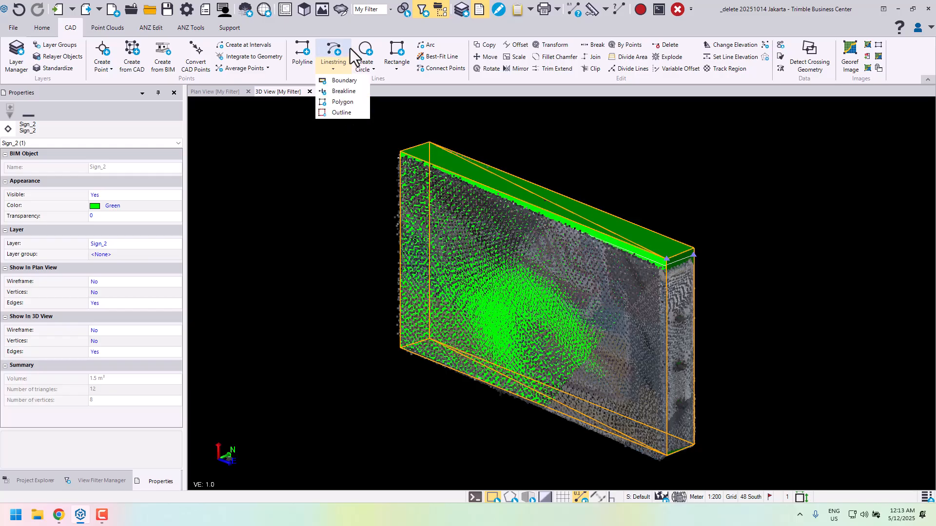
{"action": "left_click", "coordinate": [382, 27]}
{"action": "middle_click_drag", "start_coordinate": [668, 180], "coordinate": [601, 169]}
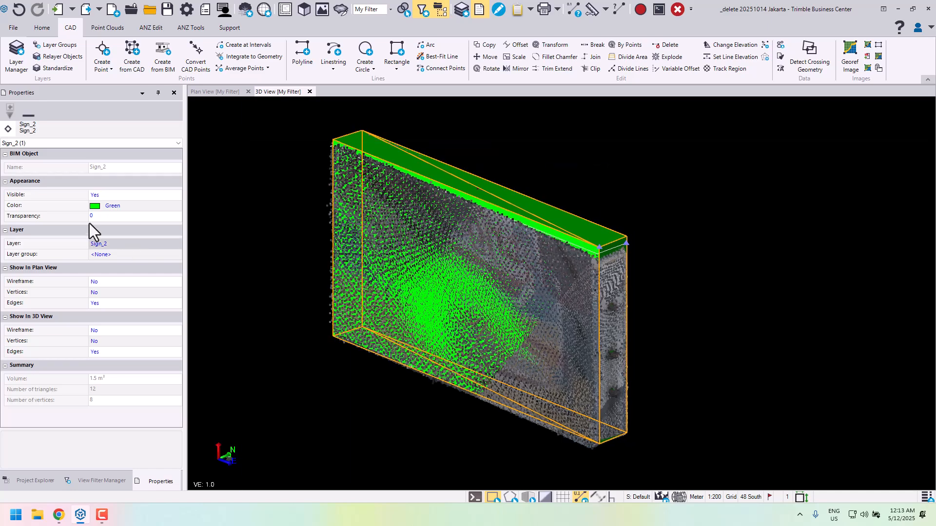
- Hide the Sign_2 layer in the view filter to expose the sign's points and captured outline
{"action": "left_click", "coordinate": [101, 481]}
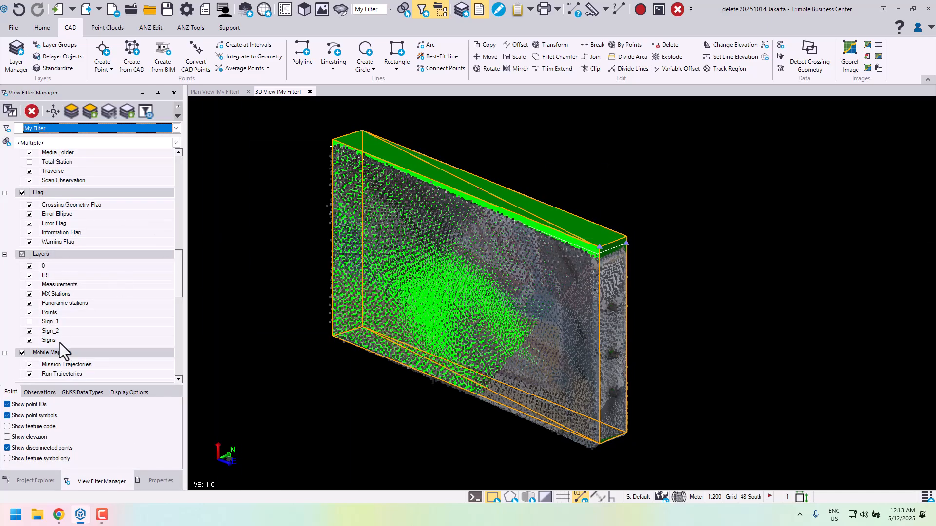
{"action": "scroll", "coordinate": [56, 331], "scroll_direction": "down", "scroll_amount": 3}
{"action": "left_click", "coordinate": [30, 242]}
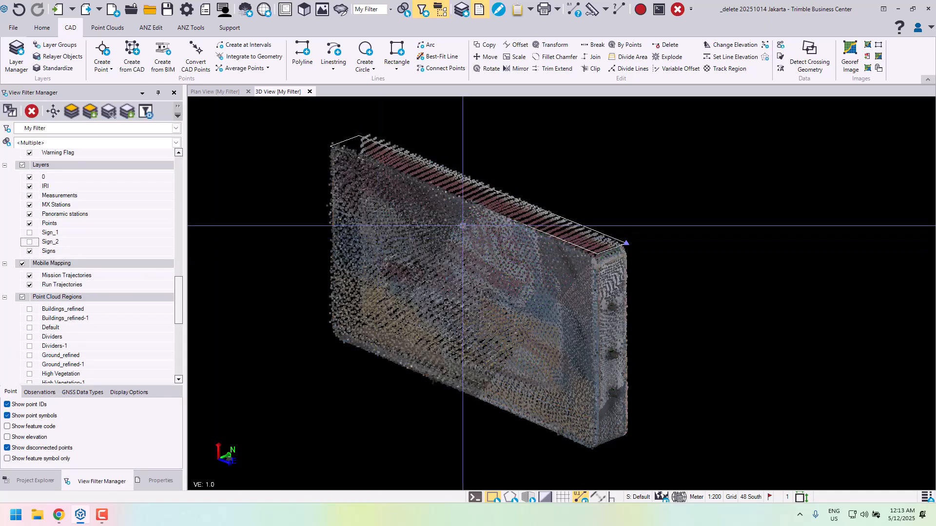
- Start a new linestring near the sign's upper corner on a new layer named Sign_3 with a blue layer color
{"action": "middle_click_drag", "start_coordinate": [564, 235], "coordinate": [524, 220]}
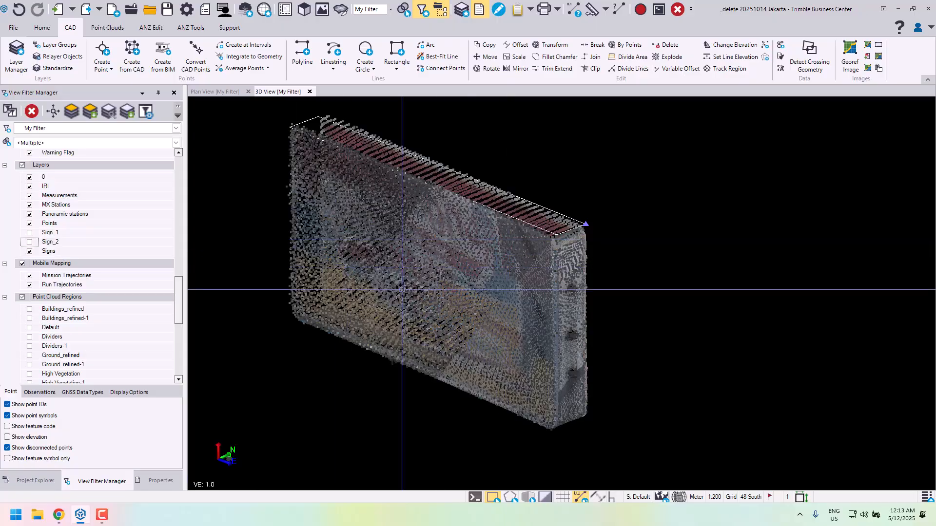
{"action": "scroll", "coordinate": [585, 237], "scroll_direction": "up", "scroll_amount": 5}
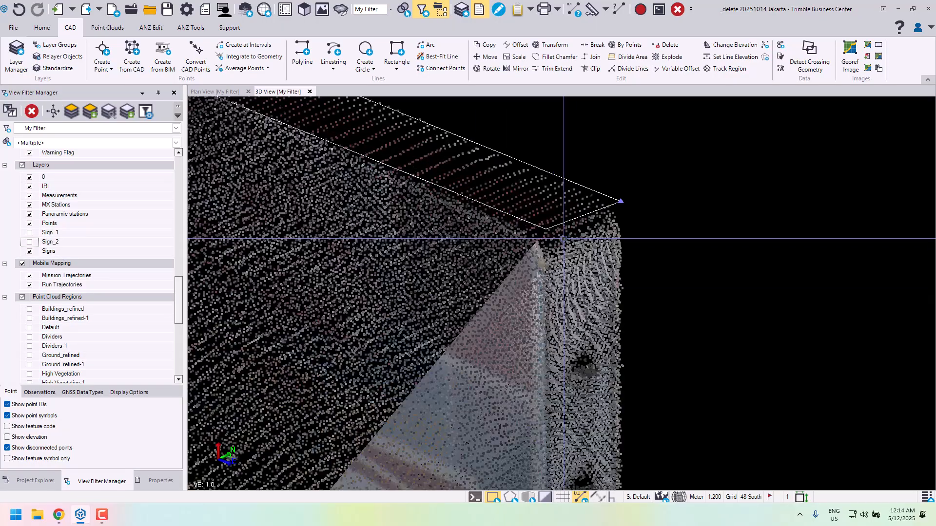
{"action": "middle_click_drag", "start_coordinate": [593, 234], "coordinate": [642, 226]}
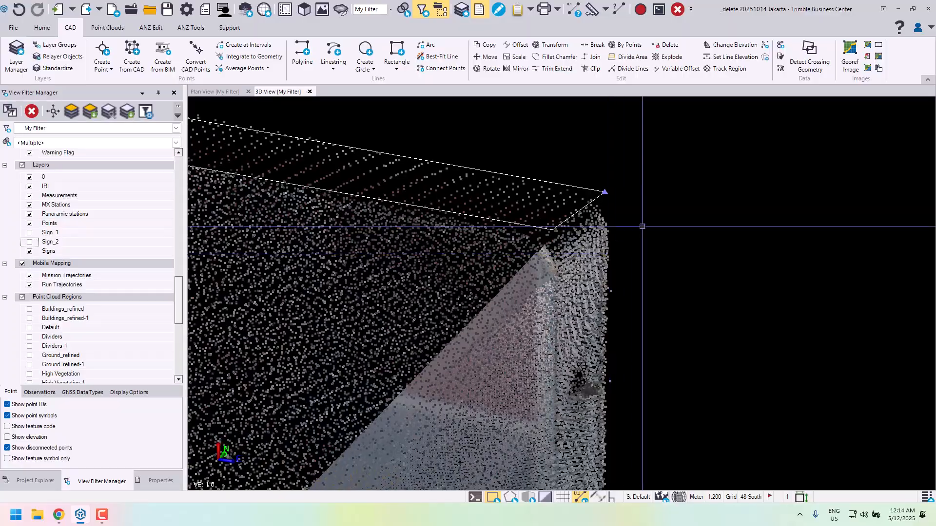
{"action": "left_click", "coordinate": [333, 59]}
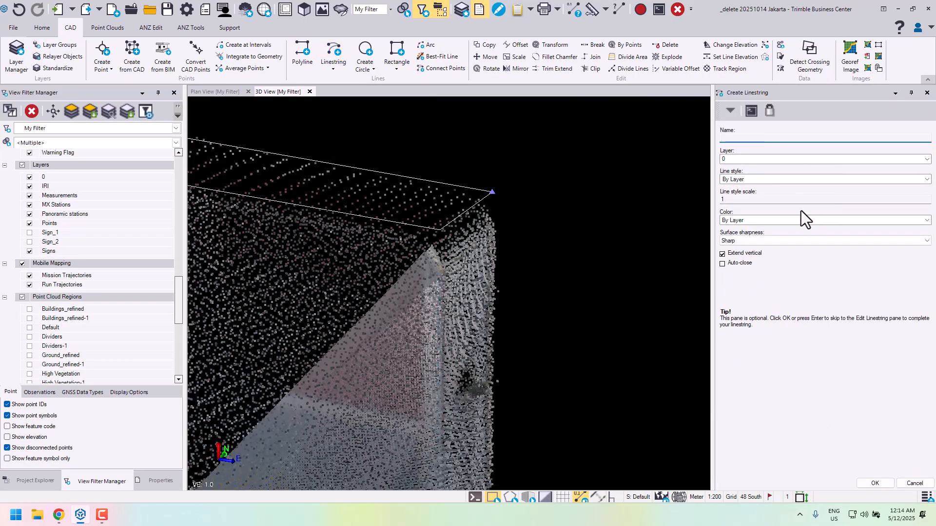
{"action": "key", "text": "Tab"}
{"action": "key", "text": "Up"}
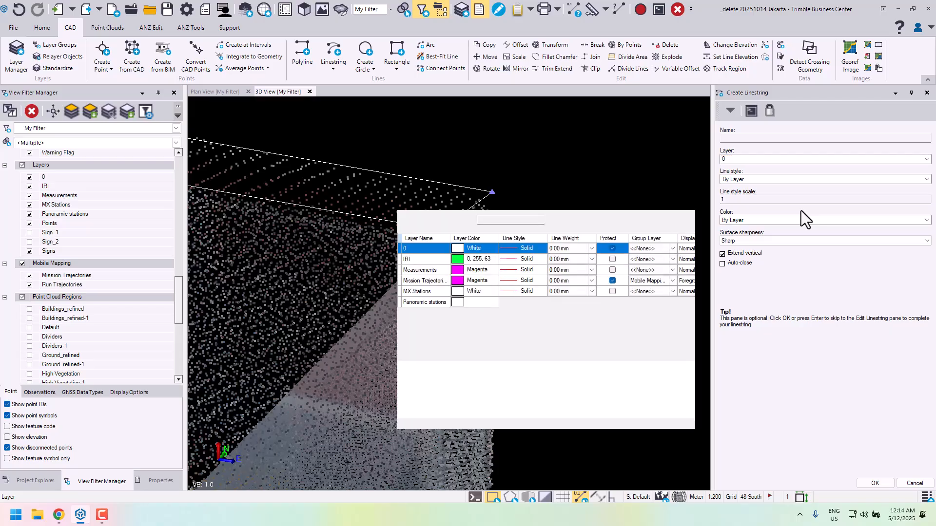
{"action": "type", "text": "Sign"}
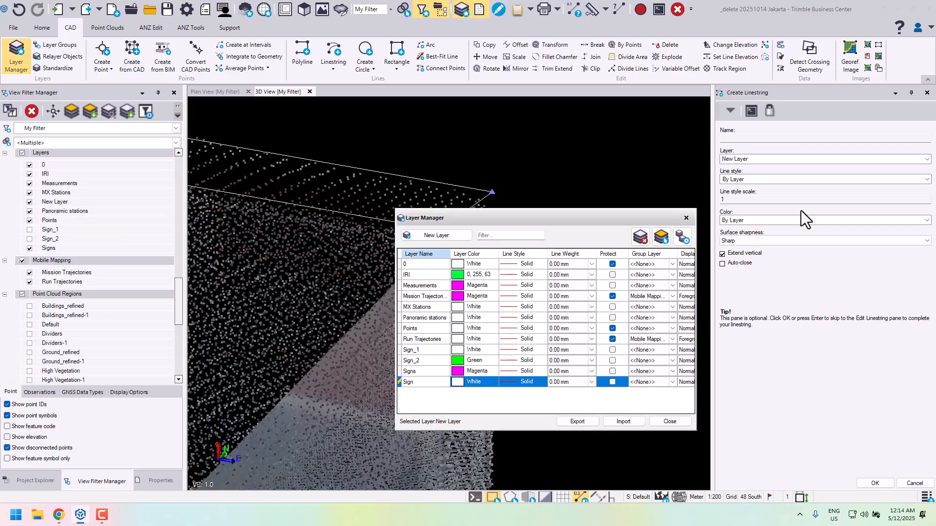
{"action": "type", "text": "_3"}
{"action": "key", "text": "Tab"}
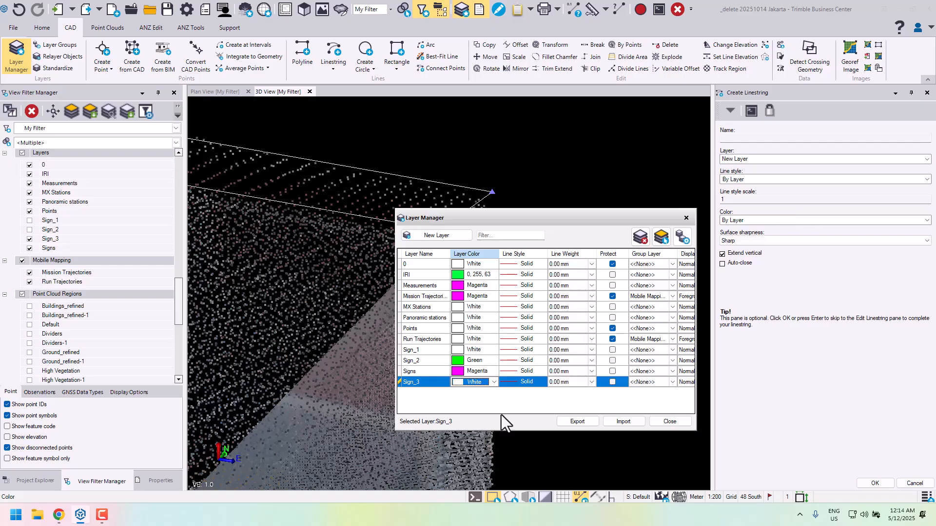
{"action": "key", "text": "Down"}
{"action": "key", "text": "Down"}
{"action": "left_click", "coordinate": [669, 422]}
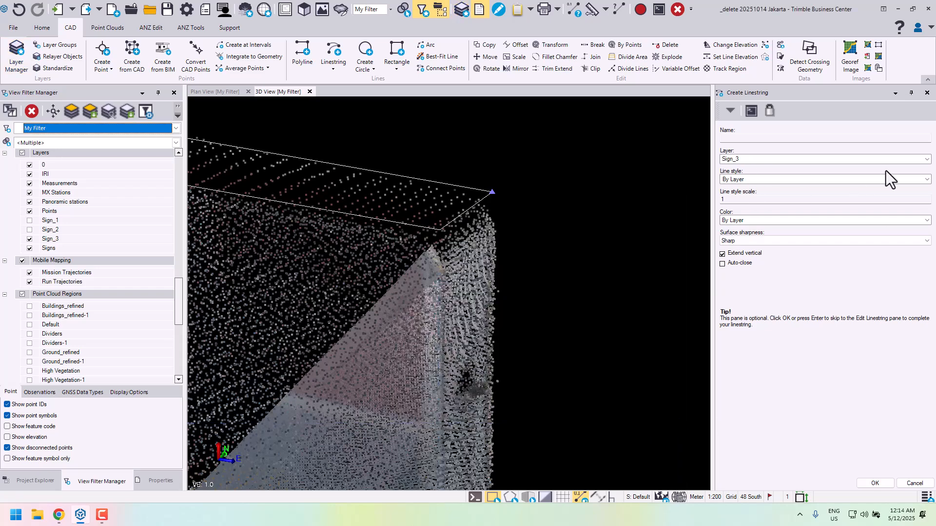
{"action": "left_click", "coordinate": [876, 483]}
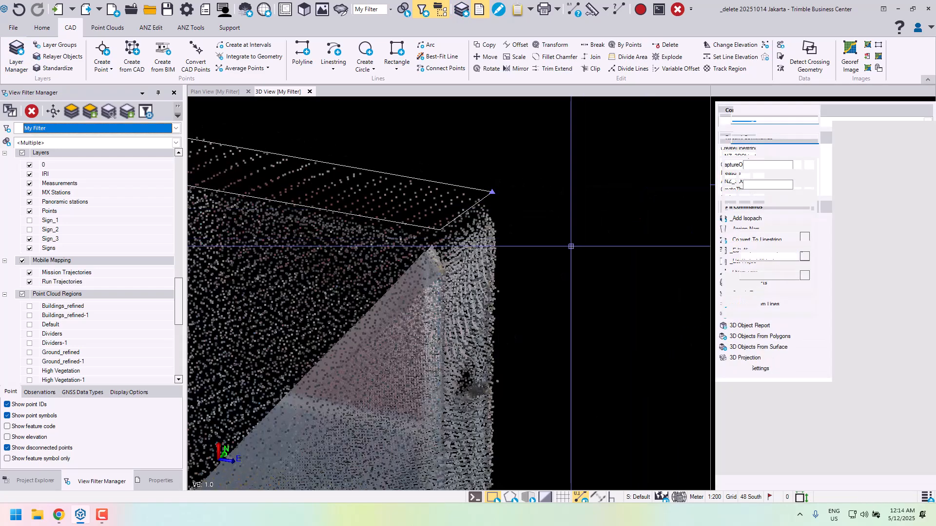
{"action": "middle_click_drag", "start_coordinate": [571, 246], "coordinate": [572, 208]}
{"action": "scroll", "coordinate": [572, 206], "scroll_direction": "down", "scroll_amount": 4}
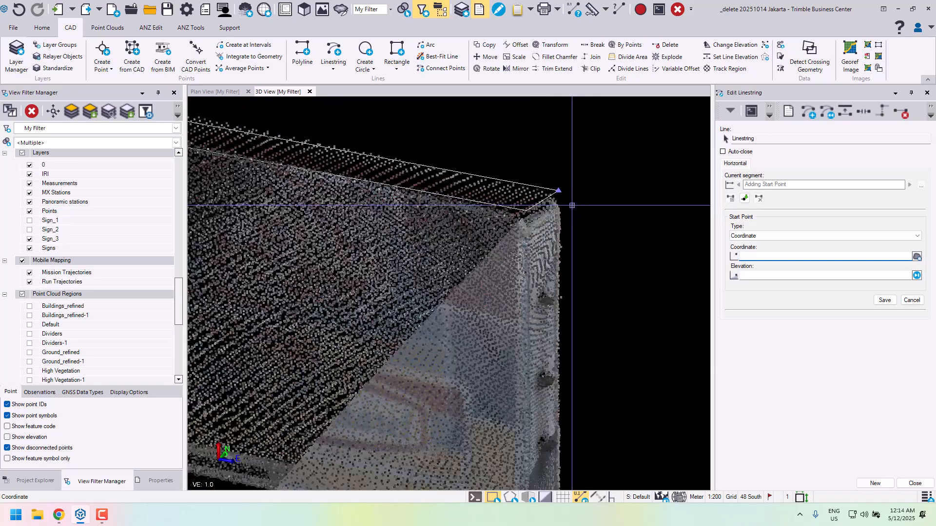
{"action": "middle_click_drag", "start_coordinate": [426, 153], "coordinate": [489, 236]}
{"action": "scroll", "coordinate": [491, 208], "scroll_direction": "down", "scroll_amount": 2}
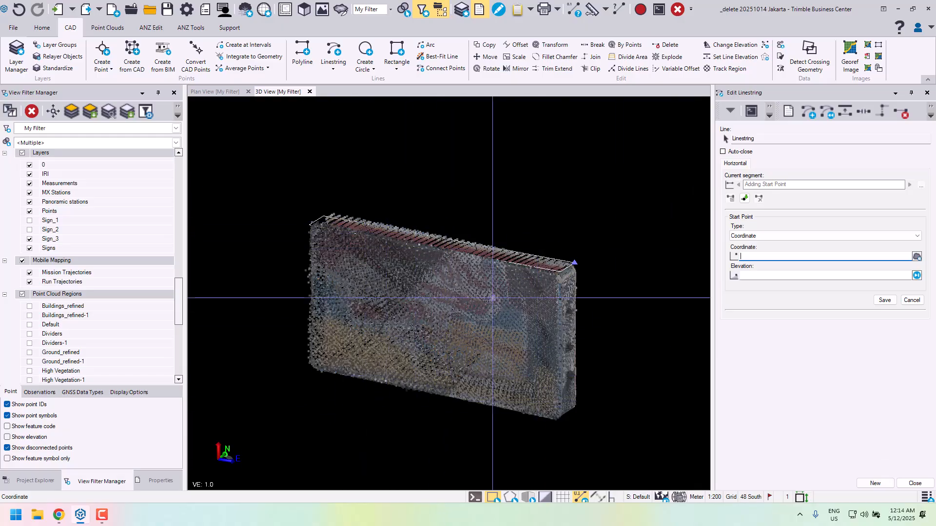
{"action": "right_click_drag", "start_coordinate": [513, 302], "coordinate": [519, 294]}
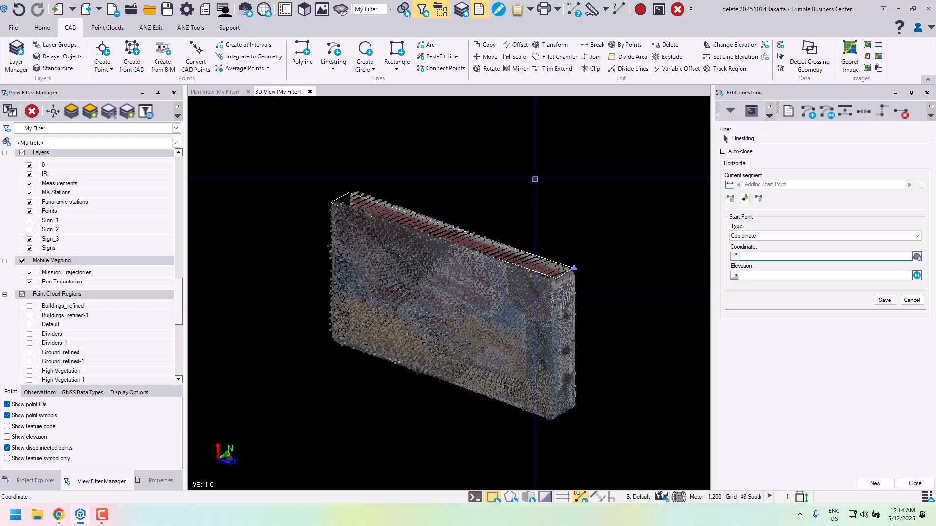
{"action": "mouse_move", "coordinate": [493, 175]}
{"action": "middle_mouse_down"}
{"action": "mouse_move", "coordinate": [453, 166]}
{"action": "mouse_move", "coordinate": [491, 182]}
{"action": "middle_mouse_up"}
{"action": "scroll", "coordinate": [452, 172], "scroll_direction": "up", "scroll_amount": 1}
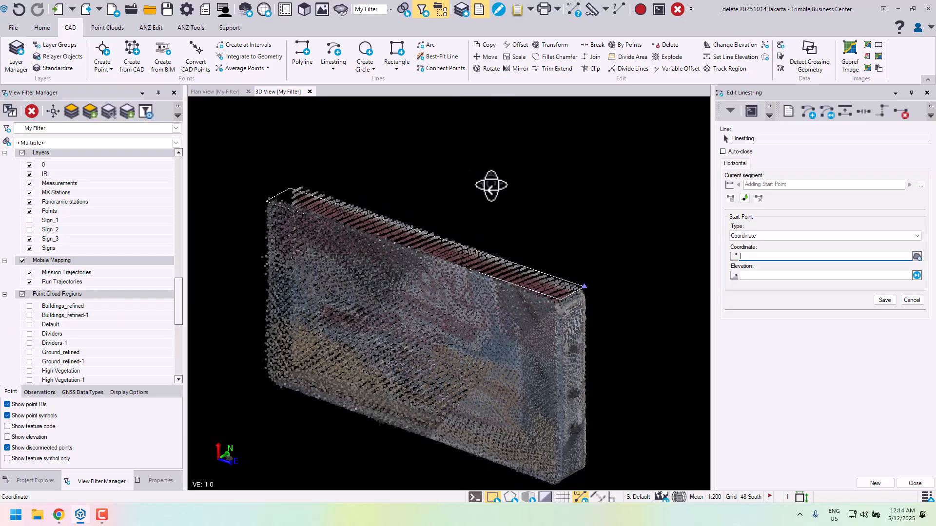
{"action": "right_click_drag", "start_coordinate": [491, 186], "coordinate": [495, 182]}
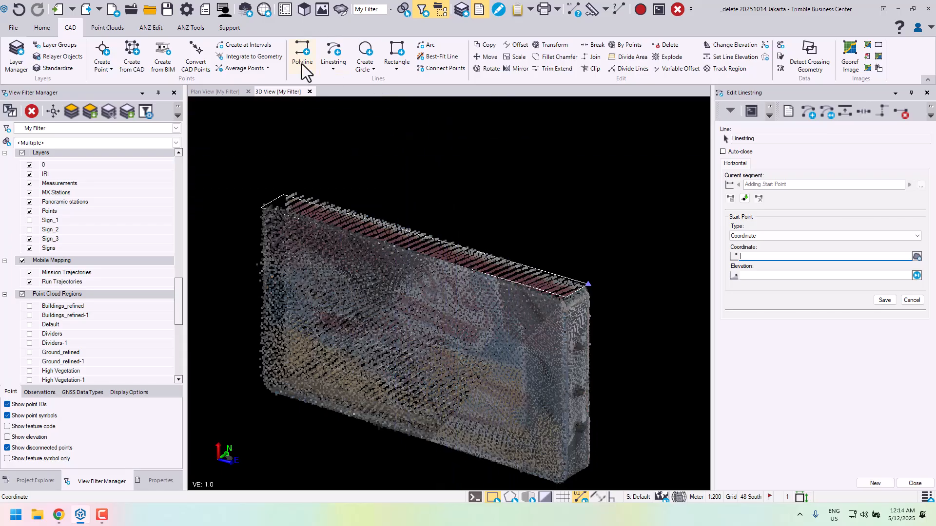
- Activate a limit box around the sign and resize it to a length of about 3.702 and a height of about 1.524, isolating the sign's upper part
{"action": "left_click", "coordinate": [103, 28]}
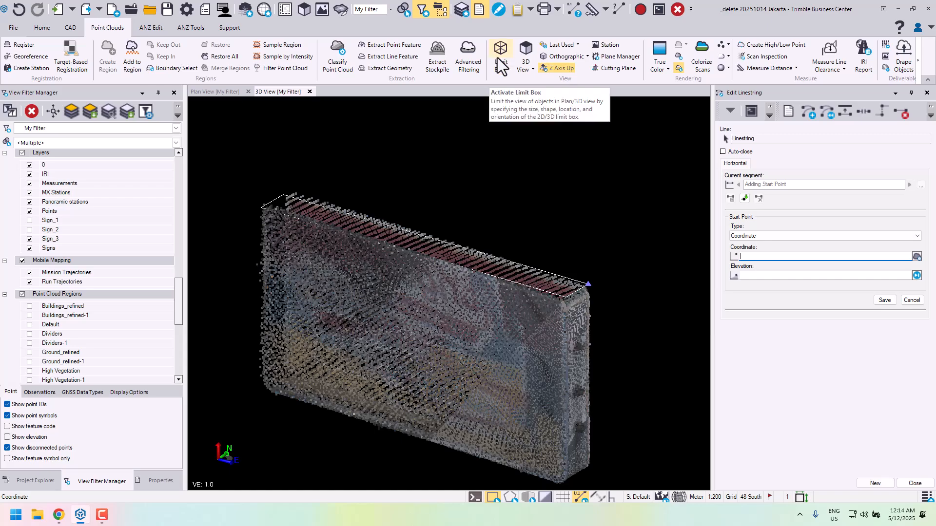
{"action": "scroll", "coordinate": [460, 235], "scroll_direction": "down", "scroll_amount": 1}
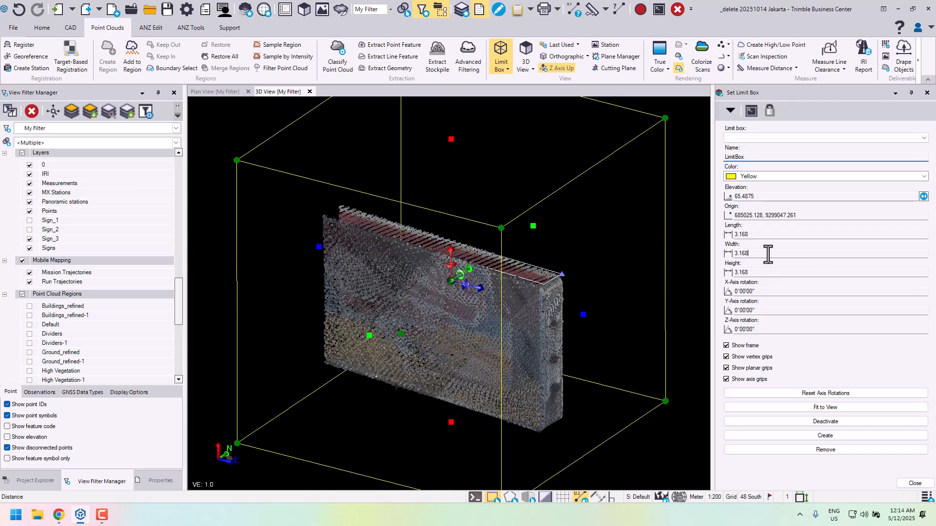
{"action": "left_click_drag", "start_coordinate": [318, 247], "coordinate": [275, 236]}
{"action": "left_click_drag", "start_coordinate": [429, 417], "coordinate": [429, 270]}
{"action": "scroll", "coordinate": [561, 278], "scroll_direction": "up", "scroll_amount": 8}
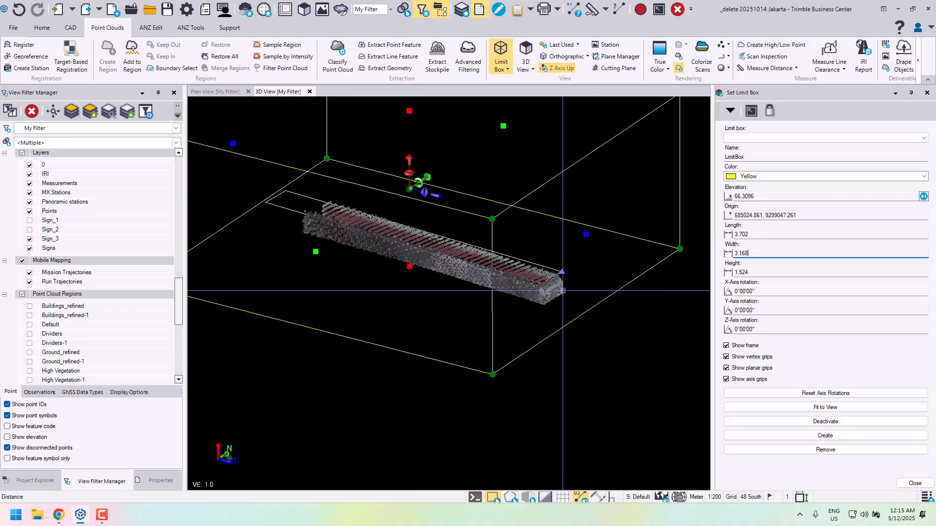
- Return to editing the linestring, draw one straight segment across the sign's end face from front to back edge, and start another linestring
{"action": "mouse_move", "coordinate": [562, 255]}
{"action": "middle_mouse_down"}
{"action": "mouse_move", "coordinate": [589, 244]}
{"action": "mouse_move", "coordinate": [575, 252]}
{"action": "middle_mouse_up"}
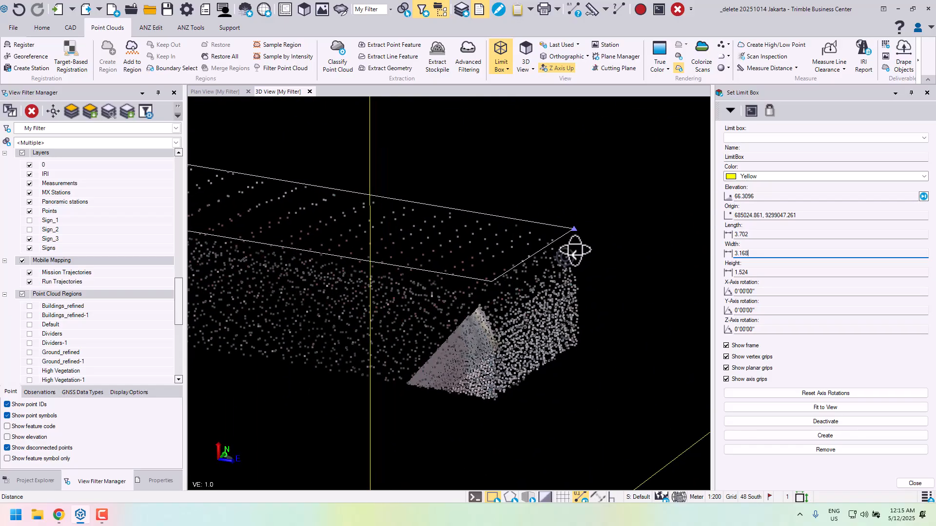
{"action": "left_click", "coordinate": [733, 113]}
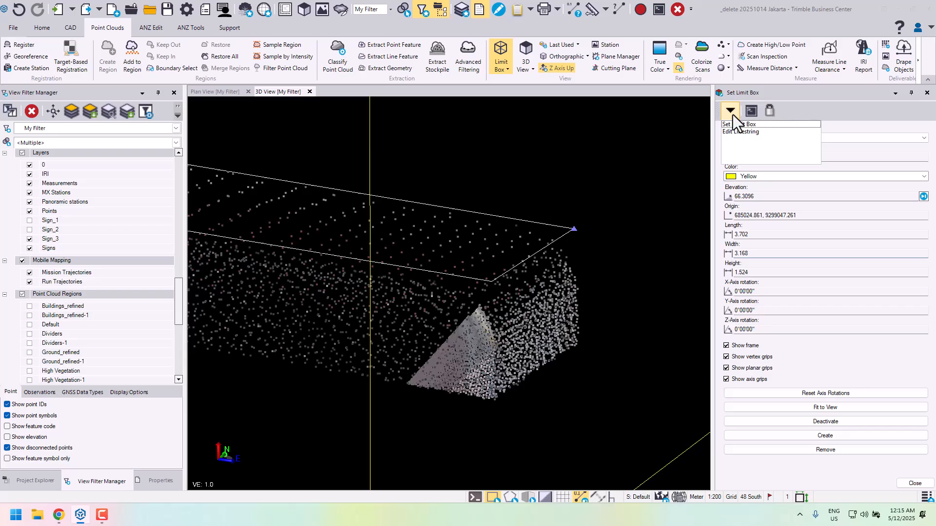
{"action": "left_click", "coordinate": [751, 135]}
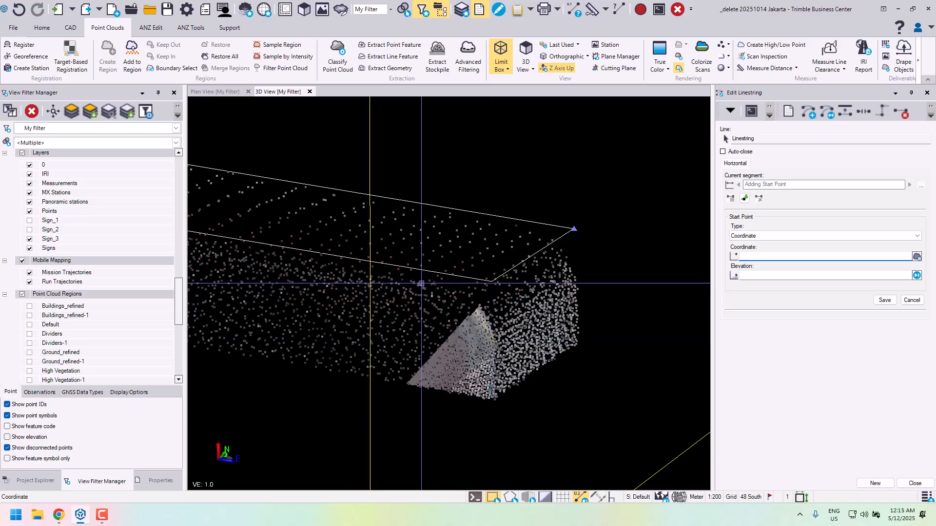
{"action": "left_click", "coordinate": [495, 344]}
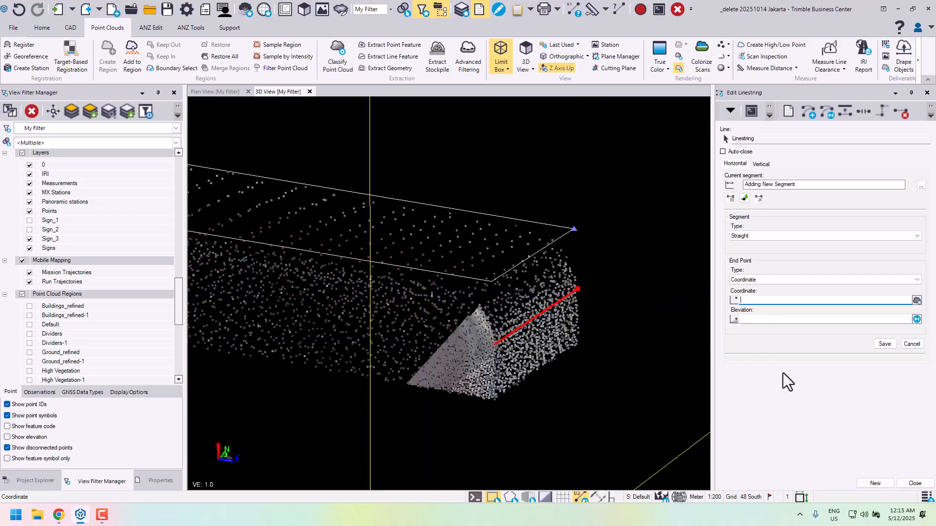
{"action": "left_click", "coordinate": [880, 483]}
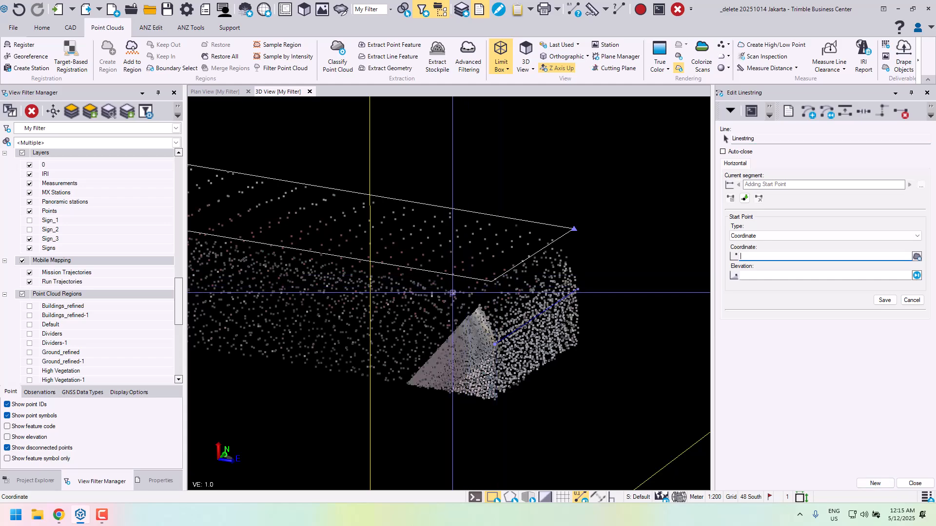
- Draw a second straight linestring across the sign's top from the front edge to the back edge, deleting and redrawing its segment once
{"action": "left_click", "coordinate": [455, 293]}
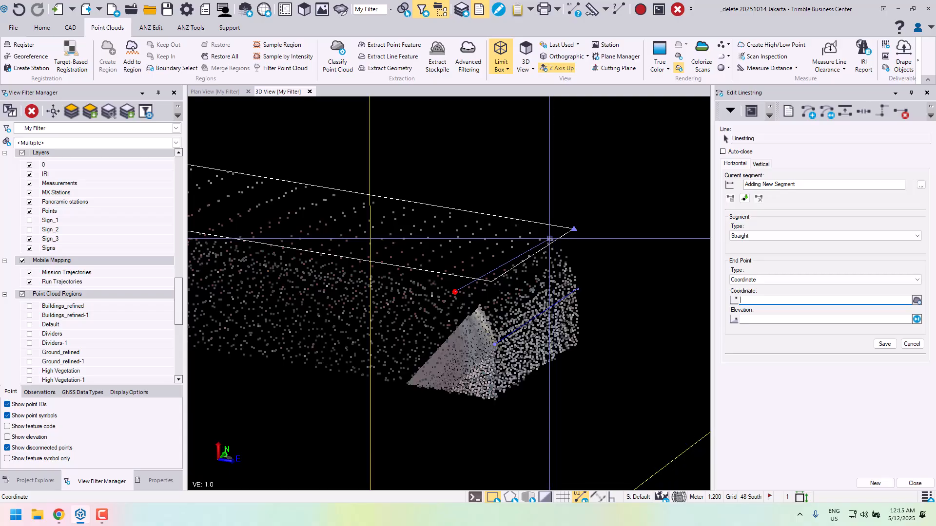
{"action": "middle_click_drag", "start_coordinate": [539, 239], "coordinate": [479, 256]}
{"action": "left_click", "coordinate": [538, 242]}
{"action": "middle_click_drag", "start_coordinate": [515, 305], "coordinate": [568, 278]}
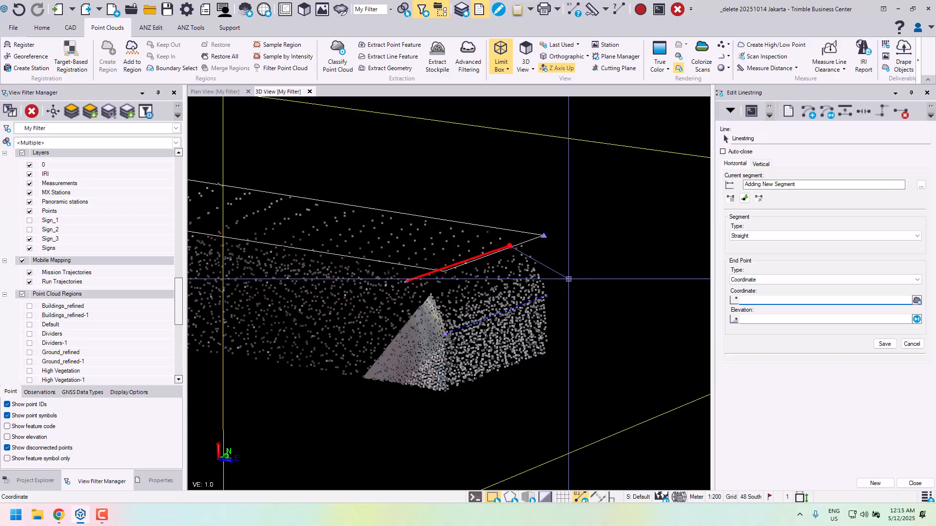
{"action": "left_click", "coordinate": [745, 198]}
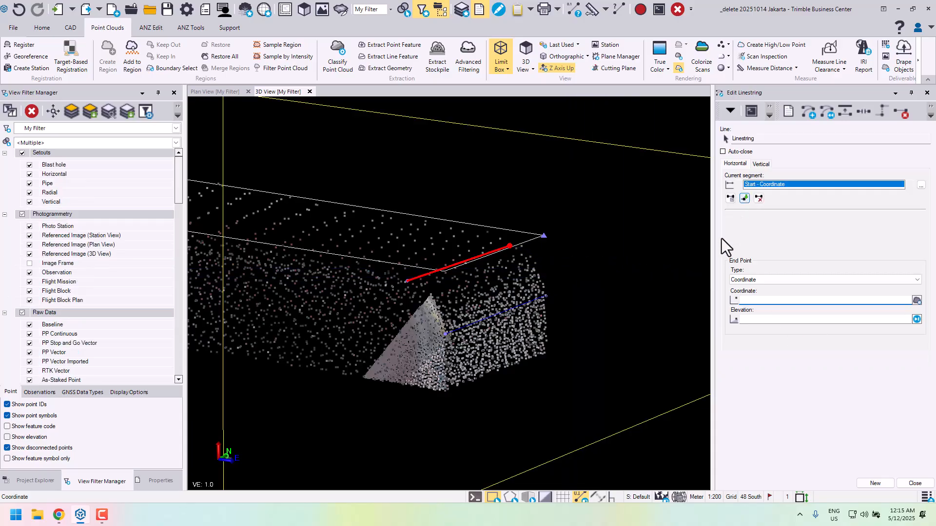
{"action": "left_click", "coordinate": [756, 200]}
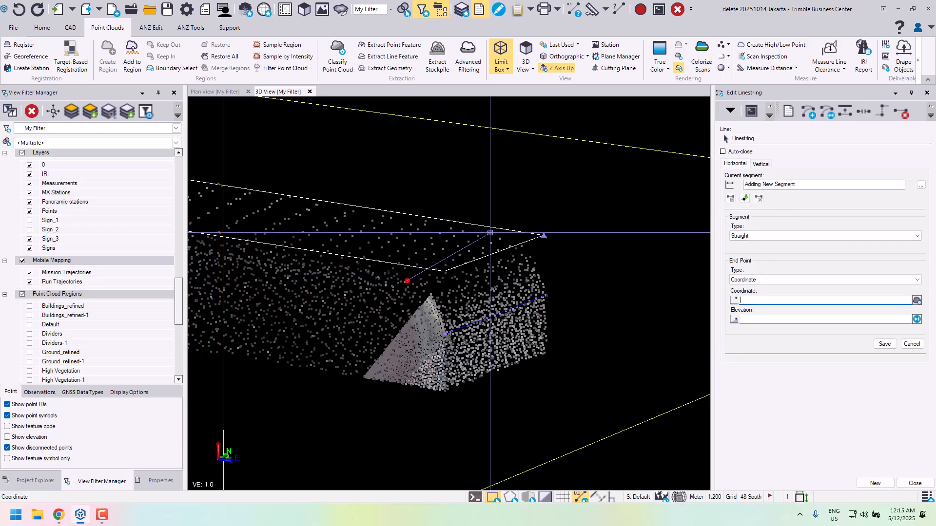
{"action": "left_click", "coordinate": [487, 232]}
{"action": "right_click_drag", "start_coordinate": [532, 274], "coordinate": [579, 299]}
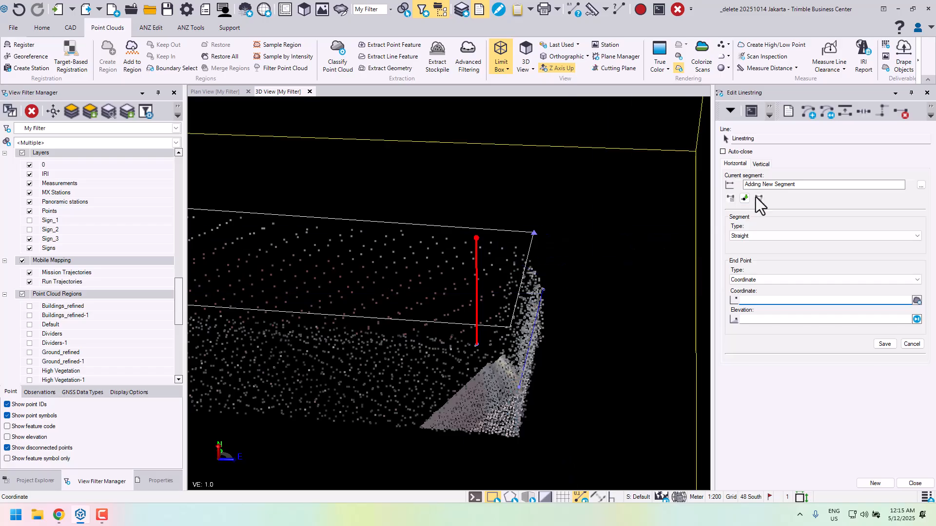
- Re-pick the start point of the linestring across the sign's top at the front edge, and start another linestring
{"action": "left_click", "coordinate": [739, 185]}
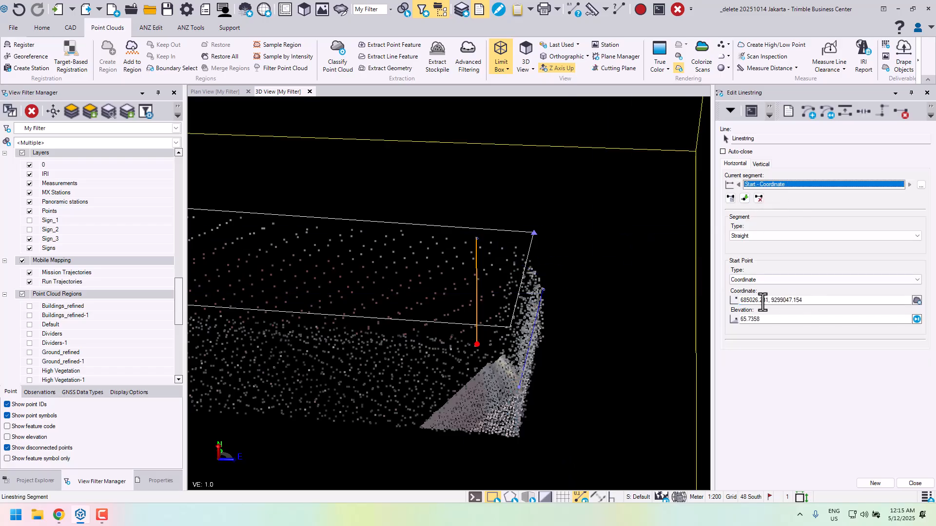
{"action": "left_click", "coordinate": [822, 300]}
{"action": "right_click_drag", "start_coordinate": [470, 335], "coordinate": [541, 312]}
{"action": "left_click", "coordinate": [438, 335]}
{"action": "middle_click_drag", "start_coordinate": [553, 302], "coordinate": [528, 329]}
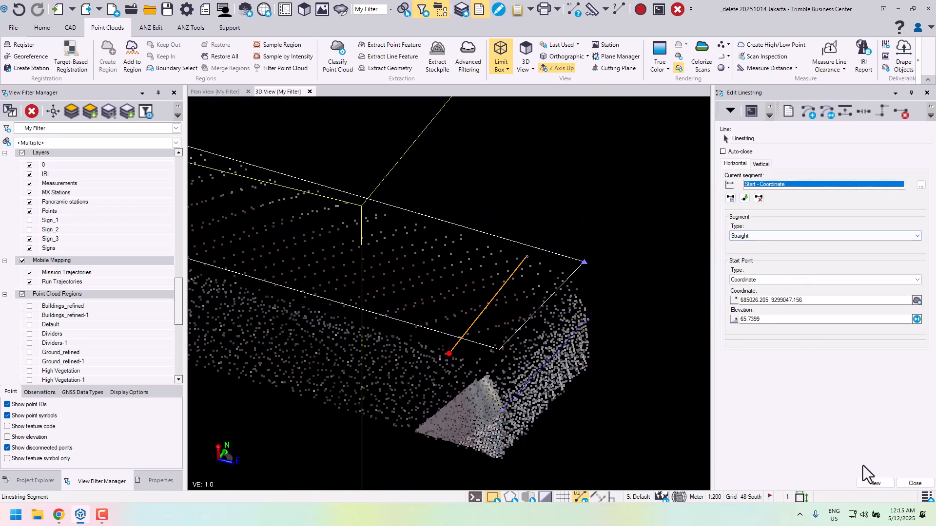
{"action": "left_click", "coordinate": [872, 487]}
- Draw a straight linestring across the sign's top near its opposite end, from front to back edge, and start another linestring
{"action": "scroll", "coordinate": [480, 267], "scroll_direction": "down", "scroll_amount": 5}
{"action": "middle_click_drag", "start_coordinate": [379, 215], "coordinate": [600, 306]}
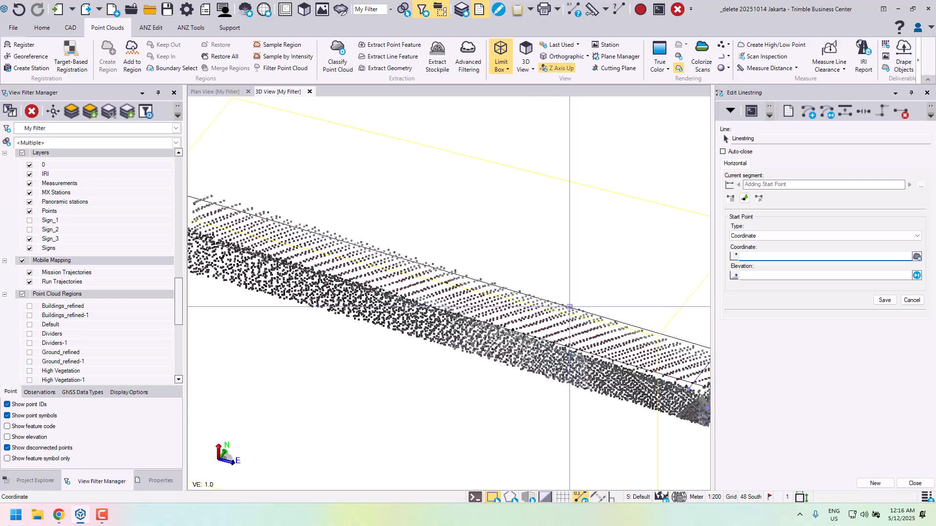
{"action": "scroll", "coordinate": [536, 298], "scroll_direction": "up", "scroll_amount": 5}
{"action": "mouse_move", "coordinate": [520, 257]}
{"action": "middle_mouse_down"}
{"action": "mouse_move", "coordinate": [554, 226]}
{"action": "mouse_move", "coordinate": [433, 247]}
{"action": "mouse_move", "coordinate": [410, 233]}
{"action": "mouse_move", "coordinate": [568, 287]}
{"action": "mouse_move", "coordinate": [642, 287]}
{"action": "mouse_move", "coordinate": [471, 278]}
{"action": "mouse_move", "coordinate": [520, 253]}
{"action": "mouse_move", "coordinate": [529, 261]}
{"action": "mouse_move", "coordinate": [518, 287]}
{"action": "mouse_move", "coordinate": [540, 274]}
{"action": "middle_mouse_up"}
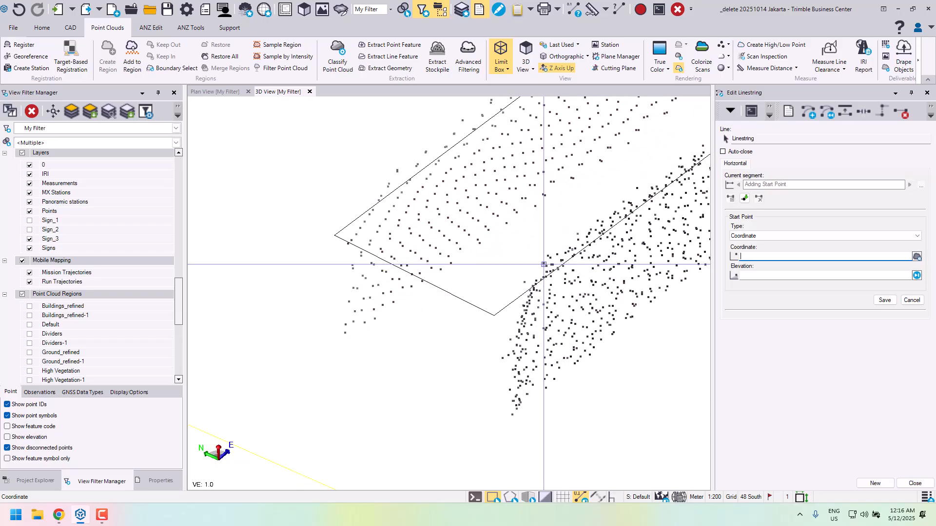
{"action": "left_click", "coordinate": [544, 264]}
{"action": "left_click", "coordinate": [396, 171]}
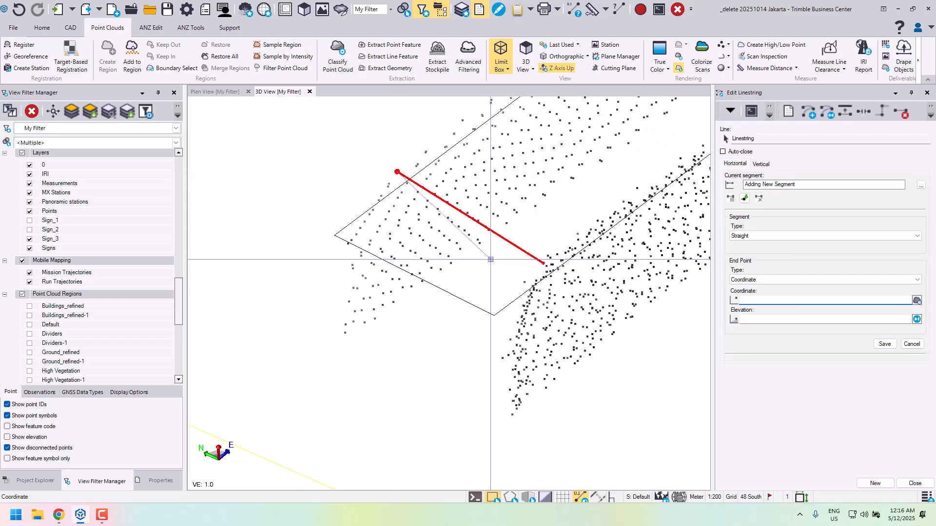
{"action": "left_click", "coordinate": [881, 481]}
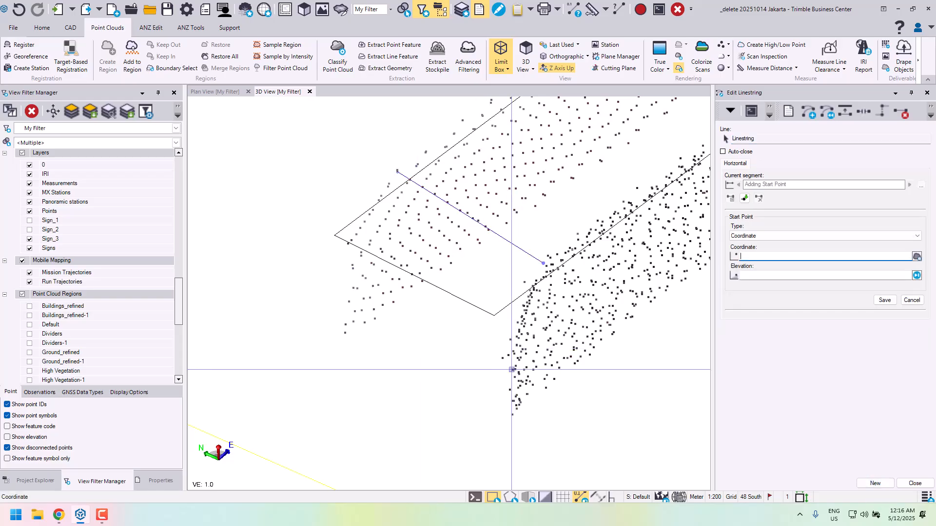
- Draw a straight linestring below it across the same end face, from front to back edge, and start another linestring
{"action": "left_click", "coordinate": [509, 391]}
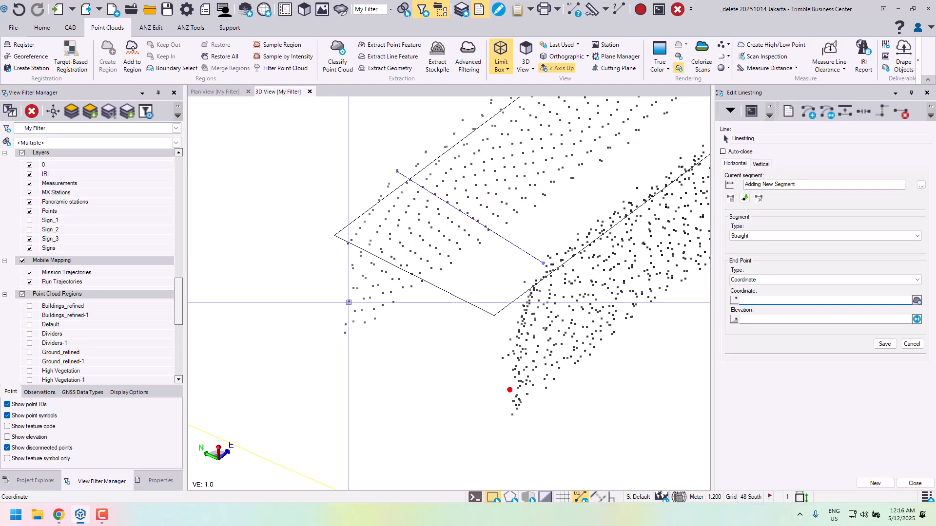
{"action": "left_click", "coordinate": [349, 302]}
{"action": "left_click", "coordinate": [879, 486]}
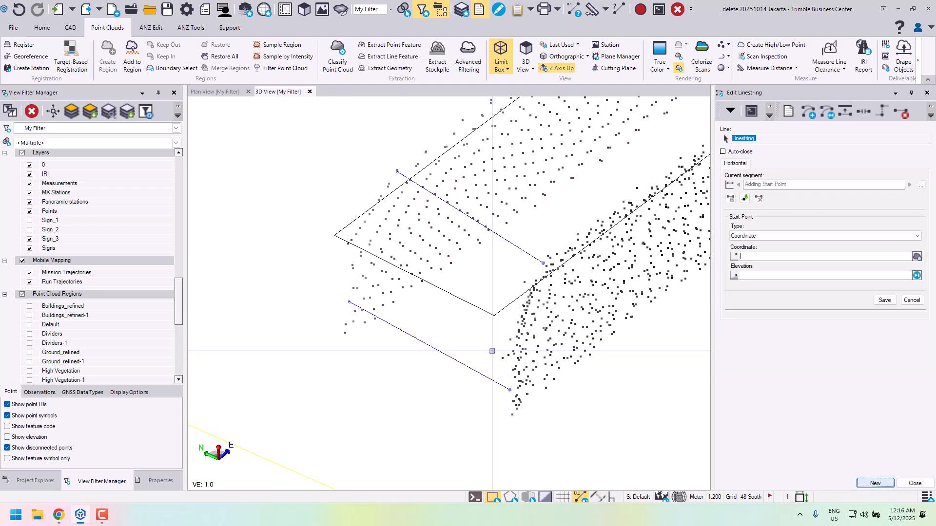
- Reopen the limit box settings and examine the sign's isolated upper part with its cross-section linestrings from several angles
{"action": "left_click", "coordinate": [730, 112]}
{"action": "left_click", "coordinate": [729, 133]}
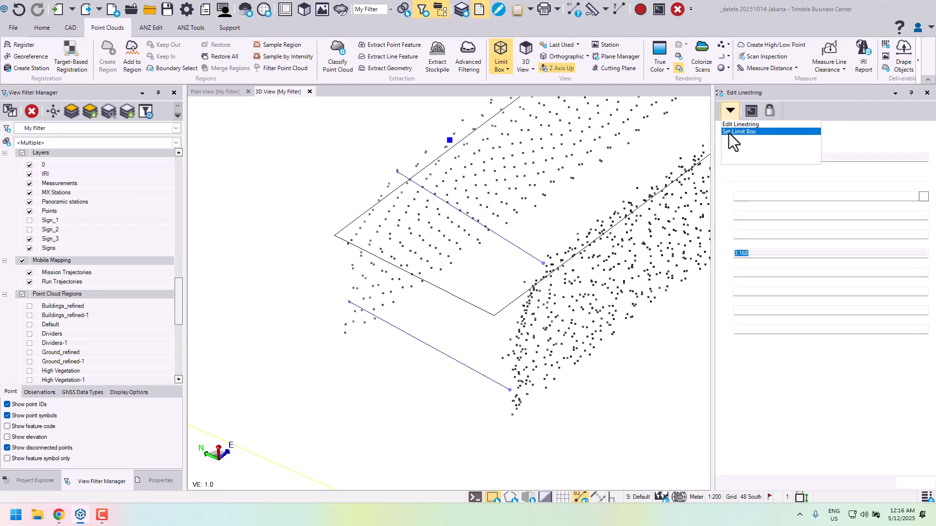
{"action": "scroll", "coordinate": [448, 243], "scroll_direction": "down", "scroll_amount": 7}
{"action": "scroll", "coordinate": [453, 242], "scroll_direction": "down", "scroll_amount": 1}
{"action": "middle_click_drag", "start_coordinate": [575, 266], "coordinate": [426, 312]}
{"action": "right_click_drag", "start_coordinate": [520, 305], "coordinate": [401, 279]}
{"action": "scroll", "coordinate": [428, 284], "scroll_direction": "down", "scroll_amount": 3}
{"action": "middle_click_drag", "start_coordinate": [509, 252], "coordinate": [439, 238]}
{"action": "right_click_drag", "start_coordinate": [440, 237], "coordinate": [510, 216]}
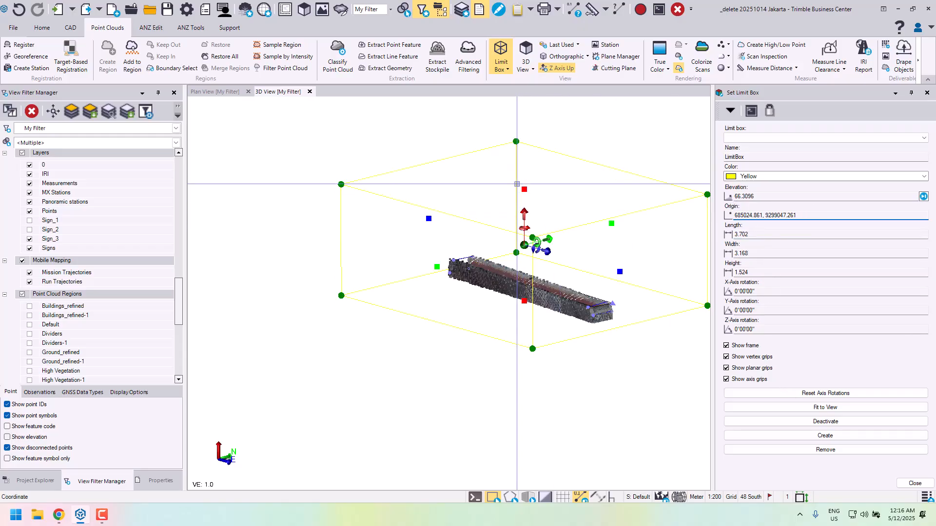
{"action": "left_click", "coordinate": [730, 112]}
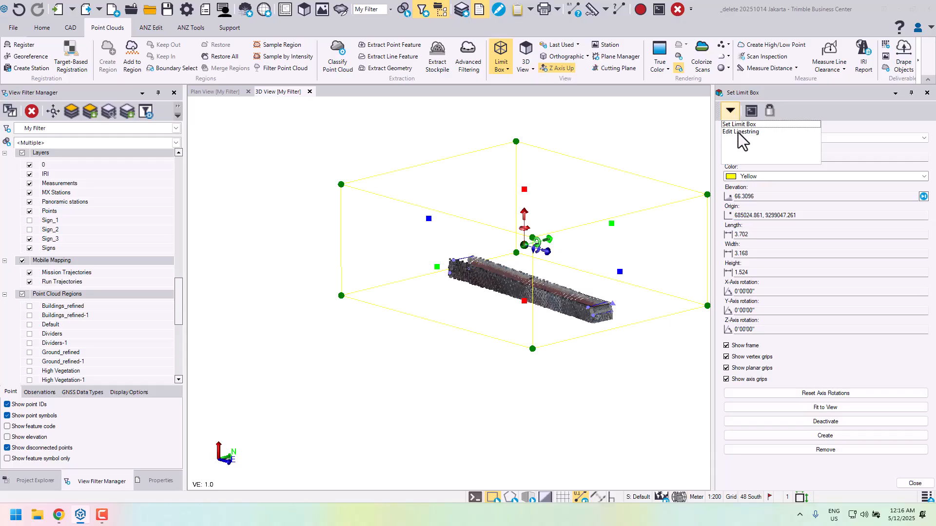
{"action": "left_click", "coordinate": [738, 133]}
{"action": "left_click", "coordinate": [731, 111]}
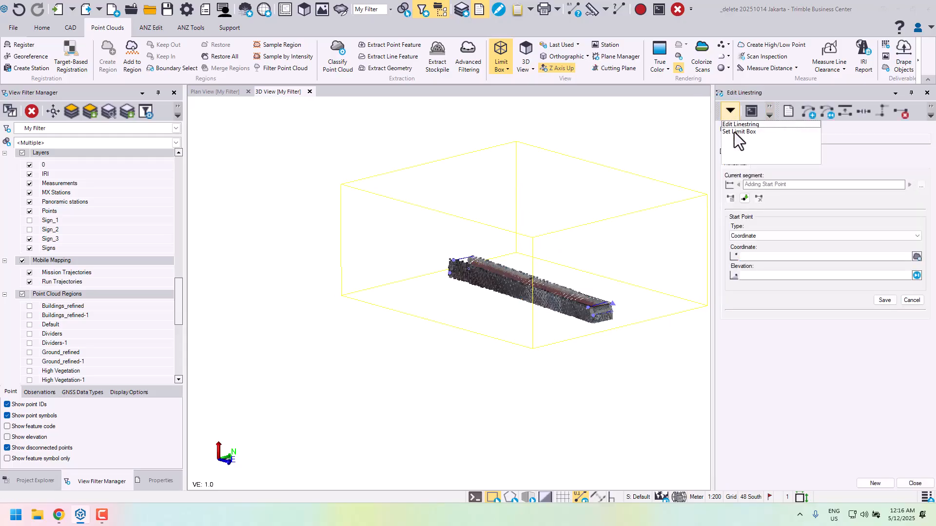
{"action": "left_click", "coordinate": [736, 132]}
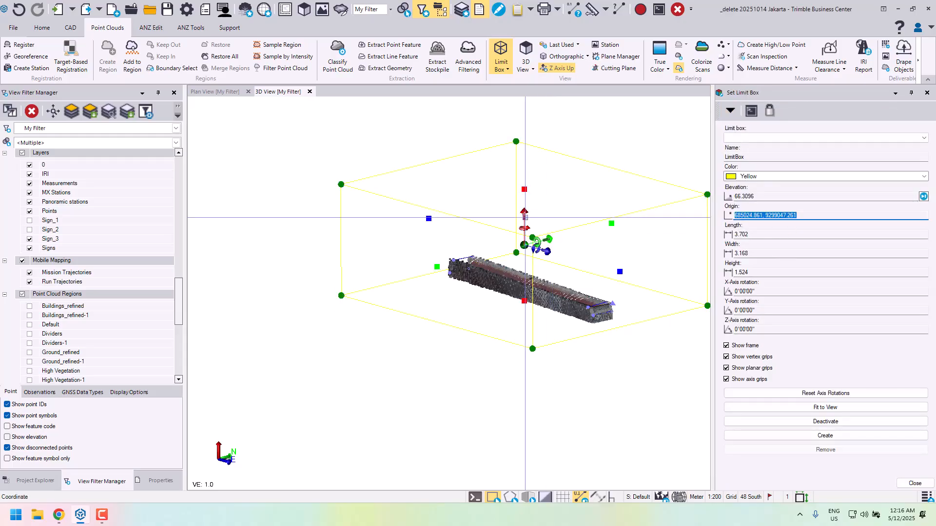
- Reset the limit box to a cube of 3.986 per side and lower it to elevation 65.0343 around the sign
{"action": "scroll", "coordinate": [500, 207], "scroll_direction": "up", "scroll_amount": 2}
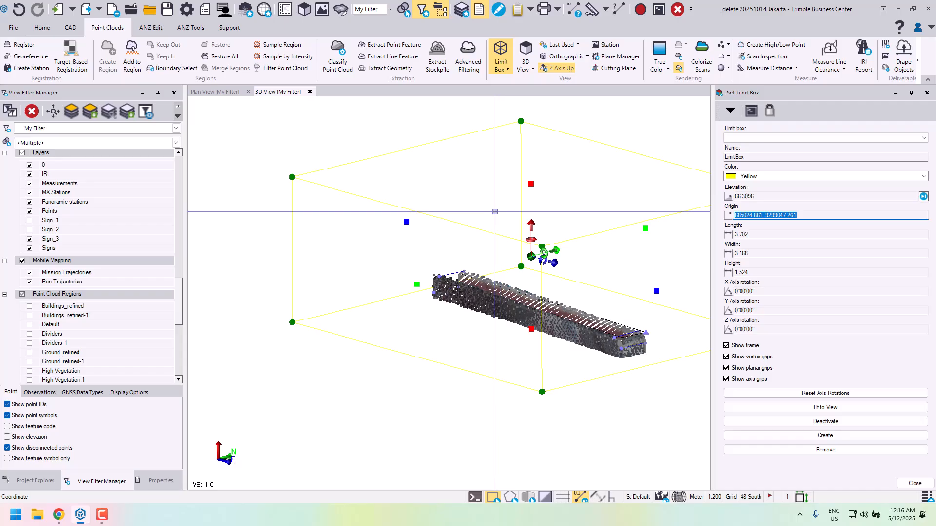
{"action": "left_click", "coordinate": [767, 234]}
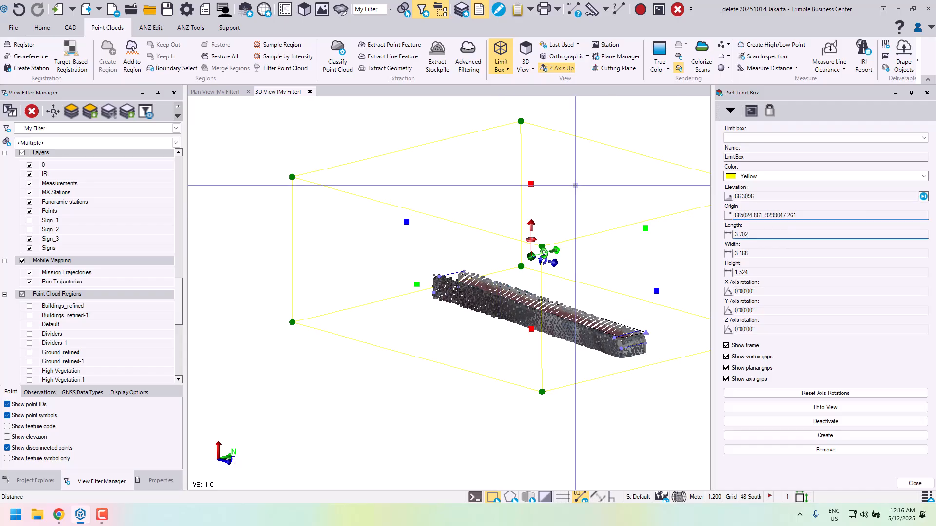
{"action": "left_click", "coordinate": [770, 157]}
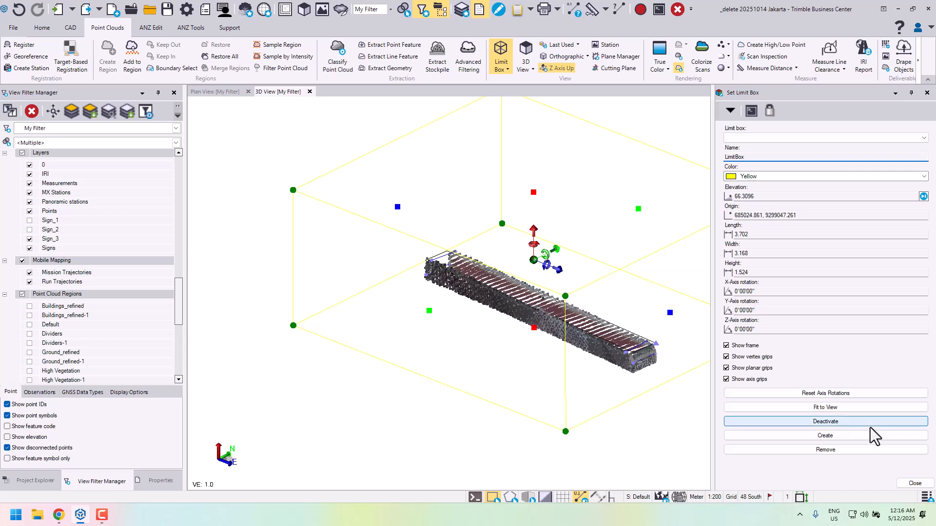
{"action": "left_click", "coordinate": [829, 436]}
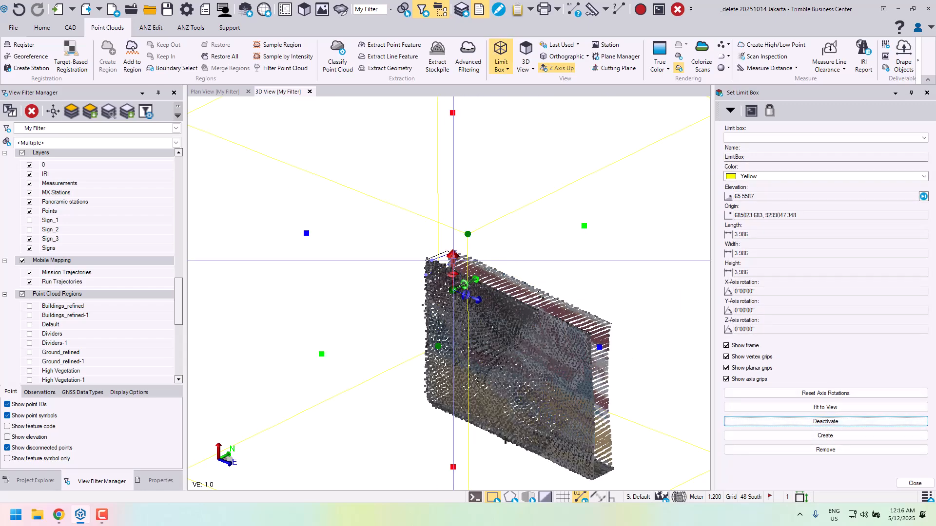
{"action": "scroll", "coordinate": [470, 321], "scroll_direction": "down", "scroll_amount": 2}
{"action": "right_click_drag", "start_coordinate": [497, 314], "coordinate": [568, 288]}
{"action": "scroll", "coordinate": [557, 366], "scroll_direction": "down", "scroll_amount": 2}
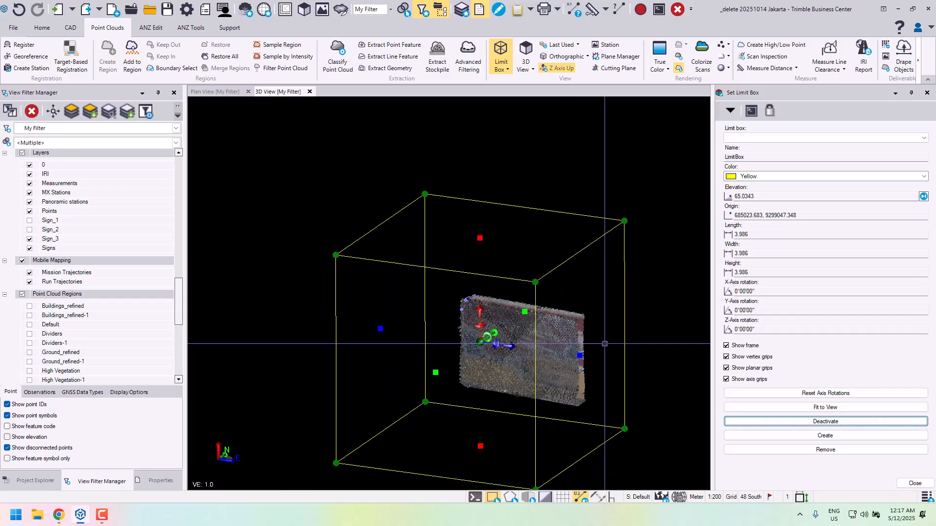
- Resize the limit box to a length of about 6.027 and a height of about 1.357, isolating the sign's lower part
{"action": "middle_click_drag", "start_coordinate": [604, 344], "coordinate": [558, 313]}
{"action": "left_click_drag", "start_coordinate": [535, 327], "coordinate": [572, 331]}
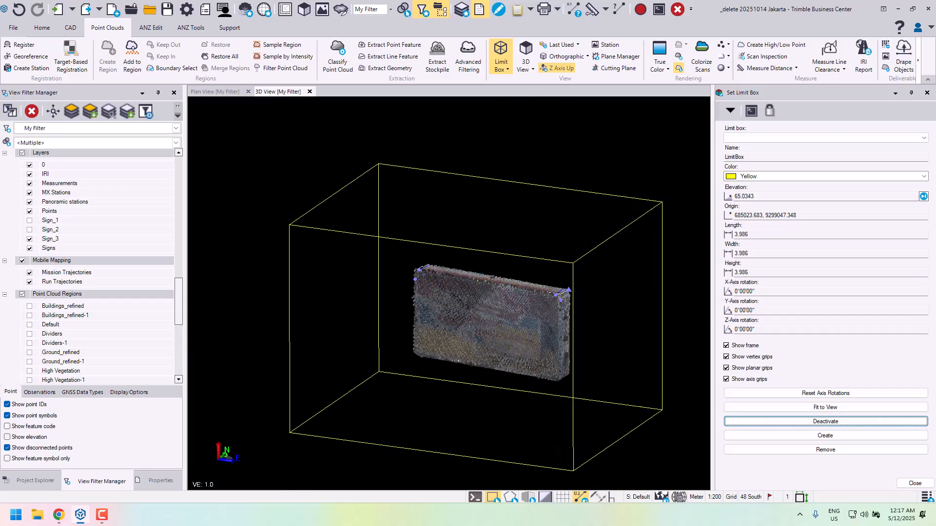
{"action": "left_click_drag", "start_coordinate": [485, 214], "coordinate": [485, 358]}
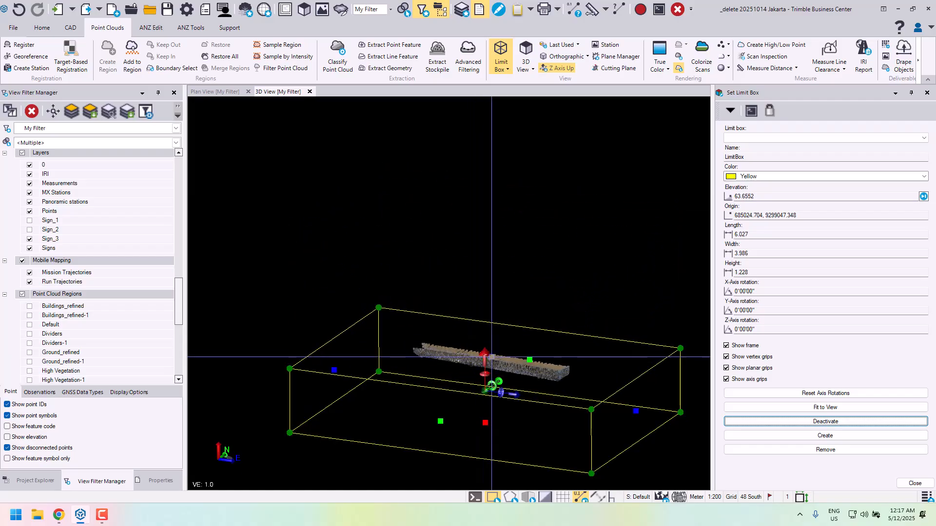
{"action": "left_click_drag", "start_coordinate": [485, 358], "coordinate": [485, 352]}
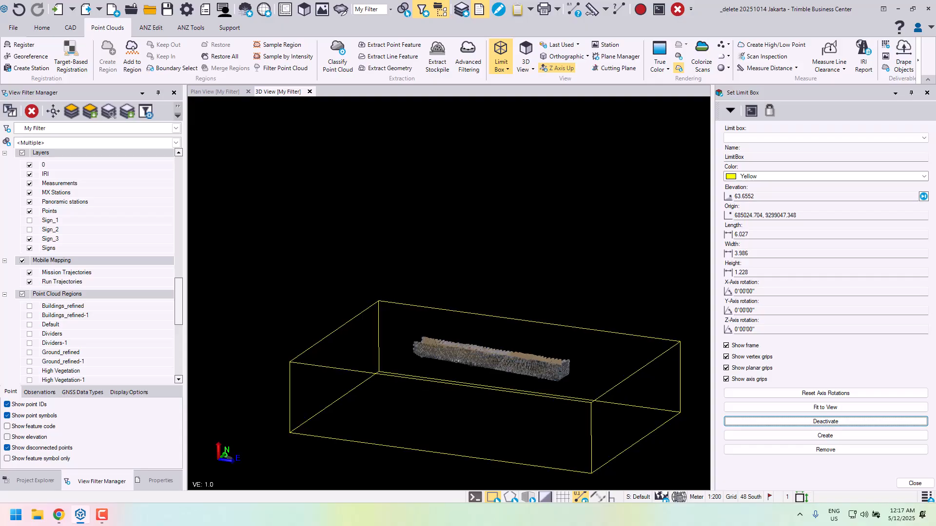
- Return to editing the linestring, draw one straight segment across the end face just above the sign's lower corner, and start another linestring
{"action": "left_click", "coordinate": [730, 112]}
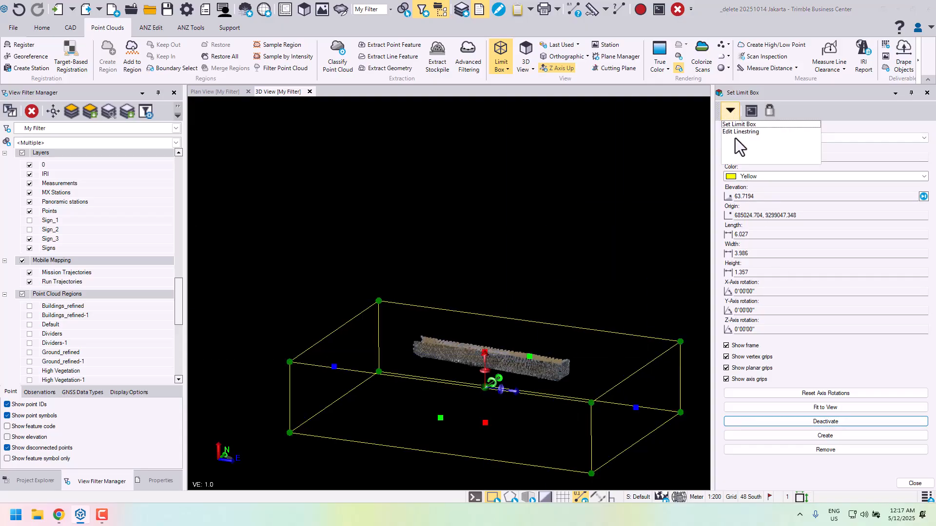
{"action": "left_click", "coordinate": [745, 135]}
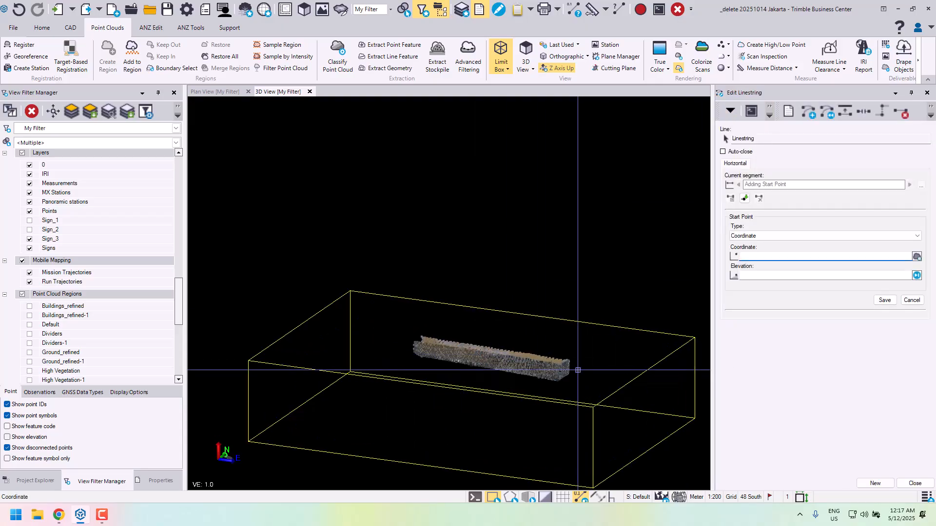
{"action": "scroll", "coordinate": [524, 393], "scroll_direction": "up", "scroll_amount": 5}
{"action": "middle_click_drag", "start_coordinate": [612, 352], "coordinate": [565, 351]}
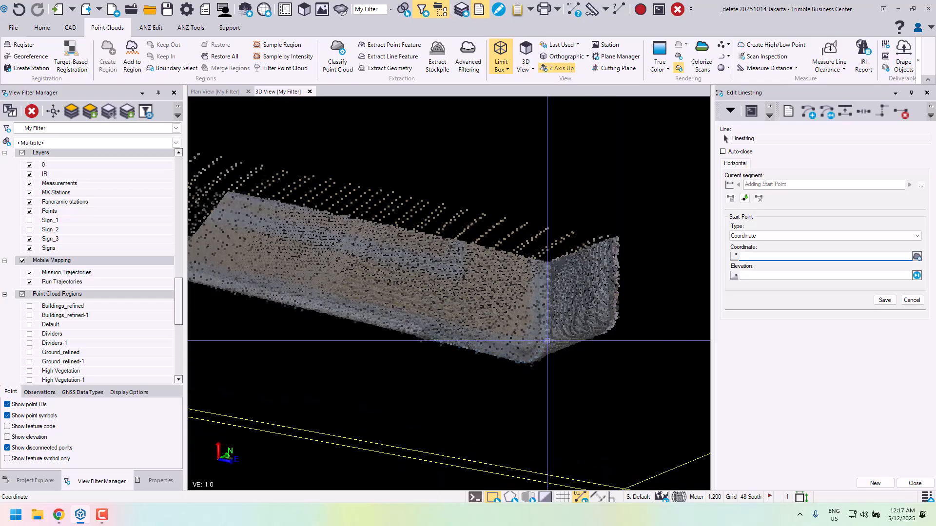
{"action": "left_click", "coordinate": [547, 341]}
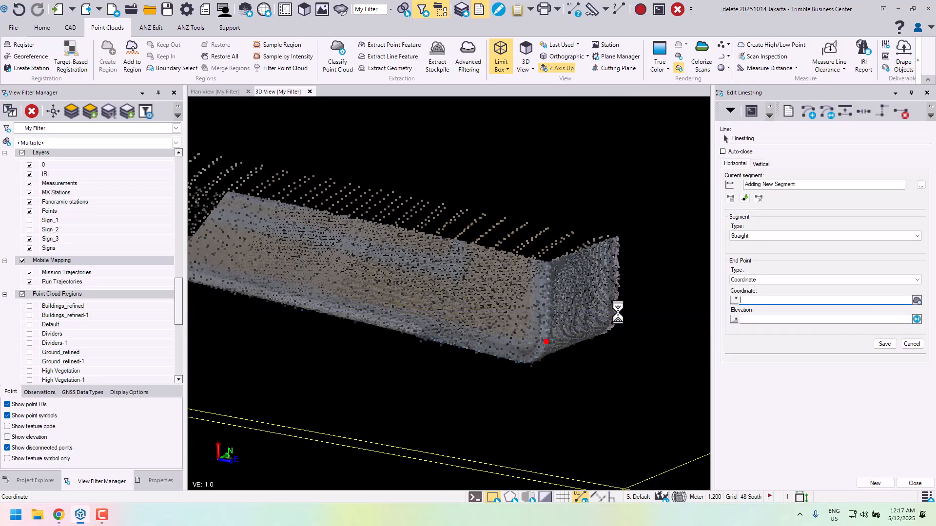
{"action": "left_click", "coordinate": [875, 483]}
- Draw a straight linestring across the sign's underside near the same end, from front to back edge, and start another linestring
{"action": "middle_click_drag", "start_coordinate": [573, 344], "coordinate": [668, 348]}
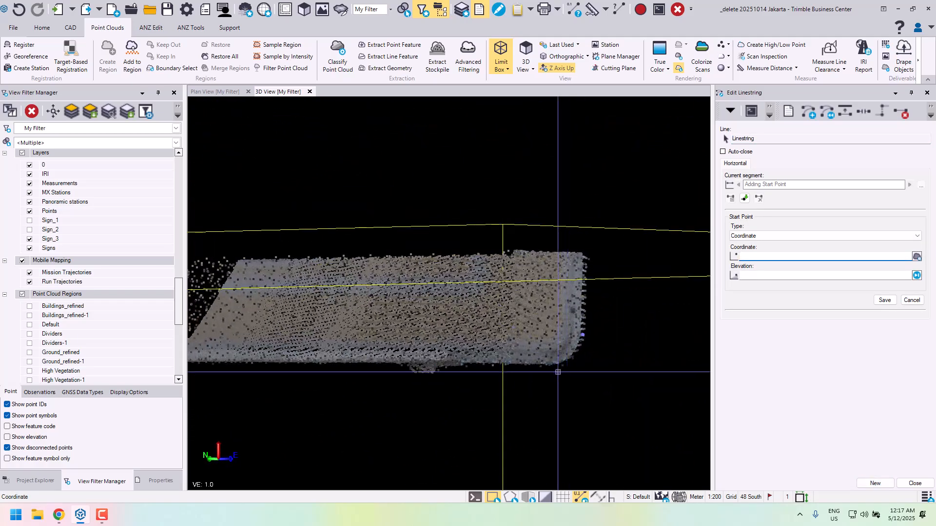
{"action": "left_click", "coordinate": [549, 367]}
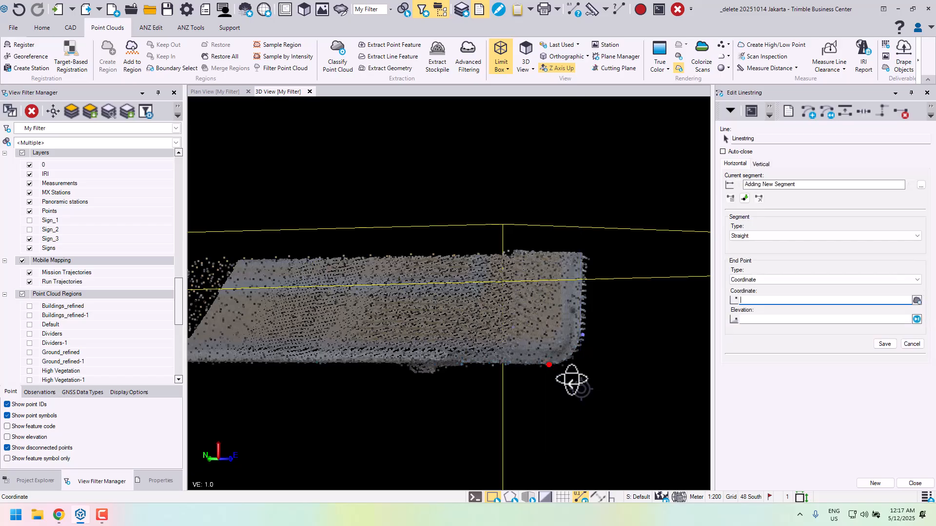
{"action": "middle_click_drag", "start_coordinate": [570, 379], "coordinate": [456, 367]}
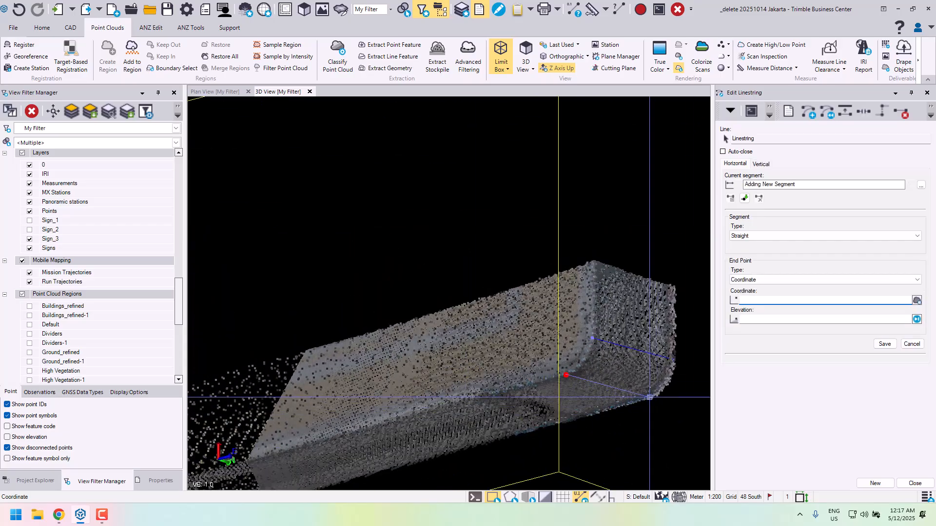
{"action": "left_click", "coordinate": [652, 398]}
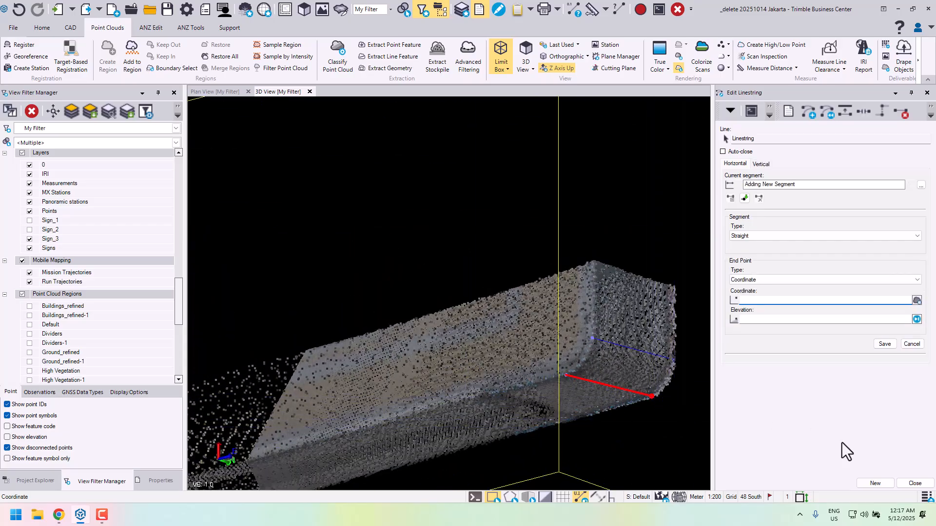
{"action": "left_click", "coordinate": [869, 485]}
- Draw a straight linestring across the sign's underside near its opposite end, from front to back edge, and start another linestring
{"action": "scroll", "coordinate": [658, 411], "scroll_direction": "down", "scroll_amount": 2}
{"action": "middle_click_drag", "start_coordinate": [445, 390], "coordinate": [657, 214]}
{"action": "middle_click_drag", "start_coordinate": [434, 351], "coordinate": [543, 400]}
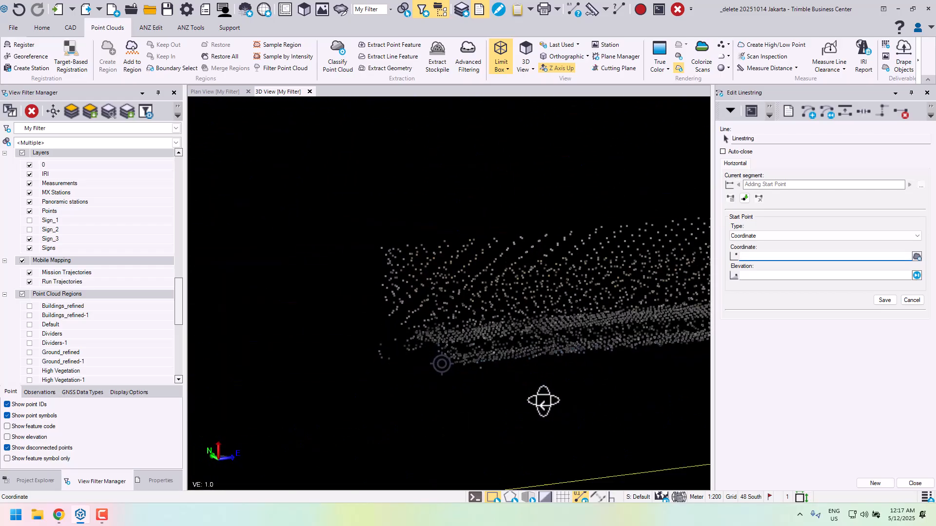
{"action": "scroll", "coordinate": [436, 379], "scroll_direction": "up", "scroll_amount": 3}
{"action": "mouse_move", "coordinate": [481, 370]}
{"action": "middle_mouse_down"}
{"action": "mouse_move", "coordinate": [483, 389]}
{"action": "mouse_move", "coordinate": [499, 385]}
{"action": "mouse_move", "coordinate": [484, 388]}
{"action": "mouse_move", "coordinate": [499, 349]}
{"action": "mouse_move", "coordinate": [490, 385]}
{"action": "middle_mouse_up"}
{"action": "left_click", "coordinate": [499, 372]}
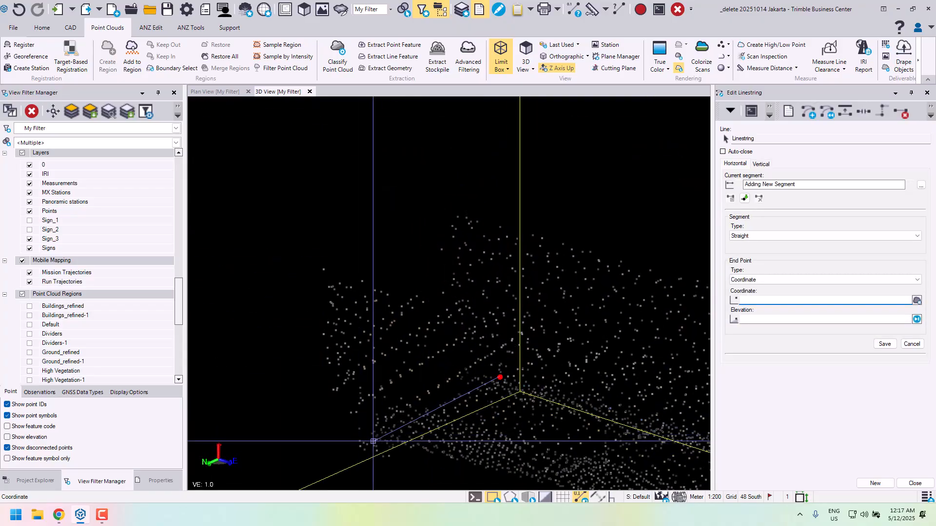
{"action": "left_click", "coordinate": [376, 440]}
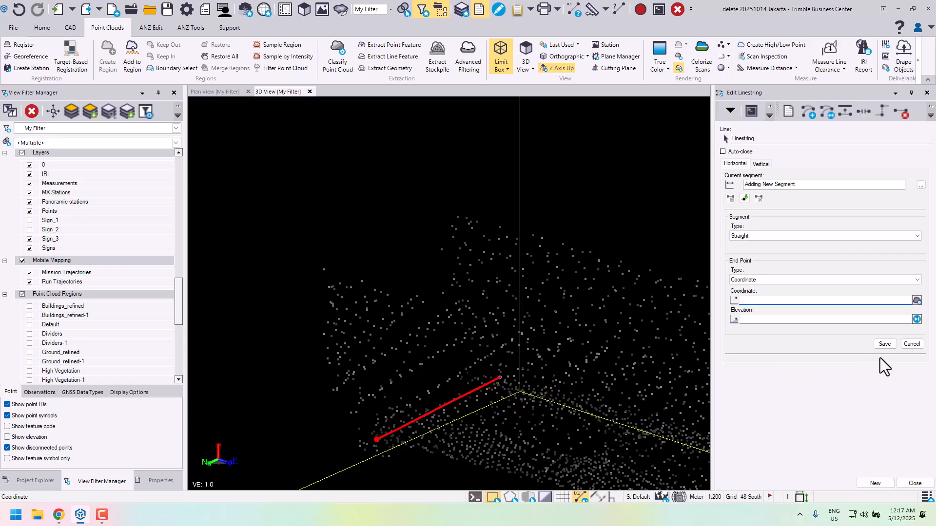
{"action": "left_click", "coordinate": [875, 483]}
- Draw a straight linestring across the opposite end face just above the lower corner, and finish editing linestrings
{"action": "middle_click_drag", "start_coordinate": [419, 302], "coordinate": [307, 314]}
{"action": "left_click", "coordinate": [362, 334]}
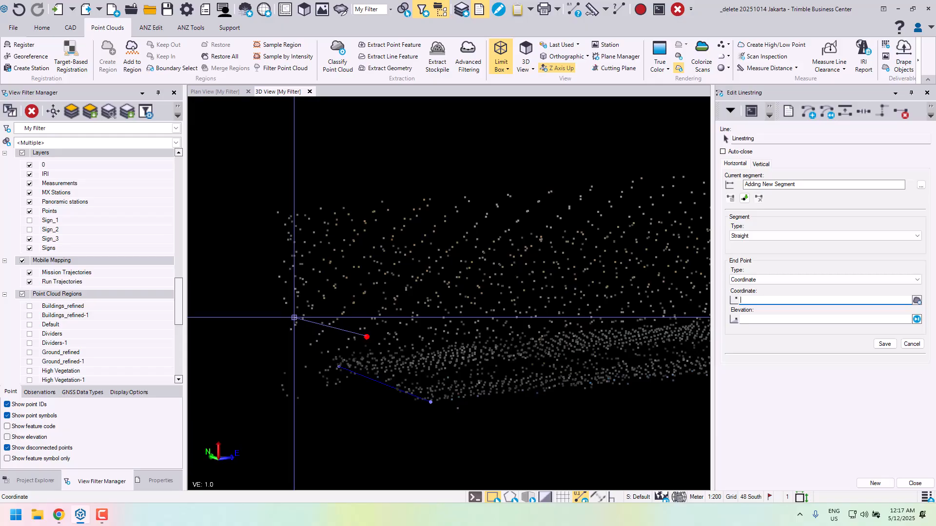
{"action": "left_click", "coordinate": [287, 306]}
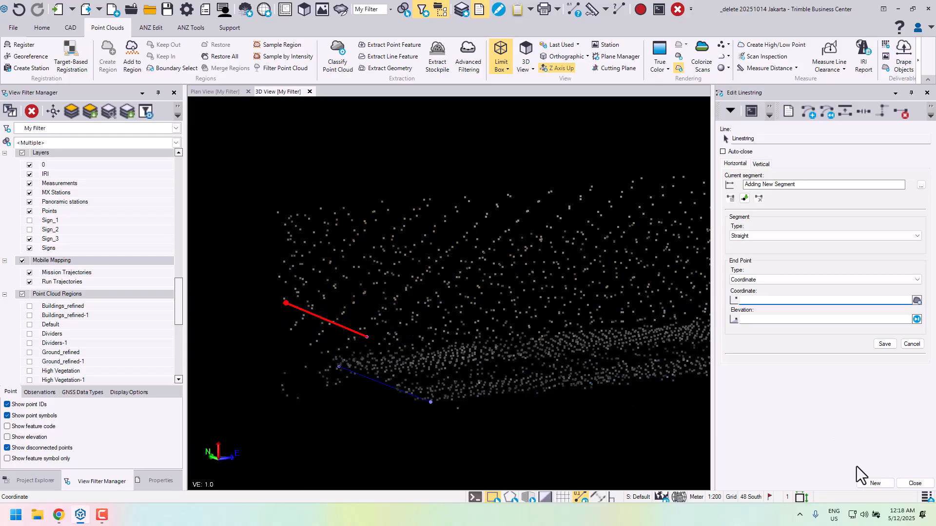
{"action": "left_click", "coordinate": [923, 487]}
{"action": "scroll", "coordinate": [507, 344], "scroll_direction": "down", "scroll_amount": 8}
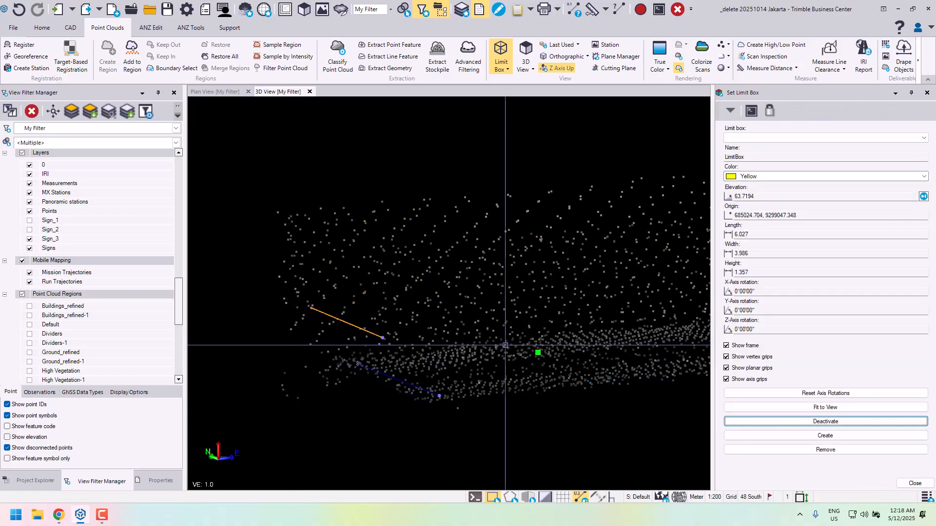
- Deactivate the limit box and hide the Sign 1 point cloud region so only the sign's linework shows
{"action": "middle_click_drag", "start_coordinate": [541, 312], "coordinate": [420, 328]}
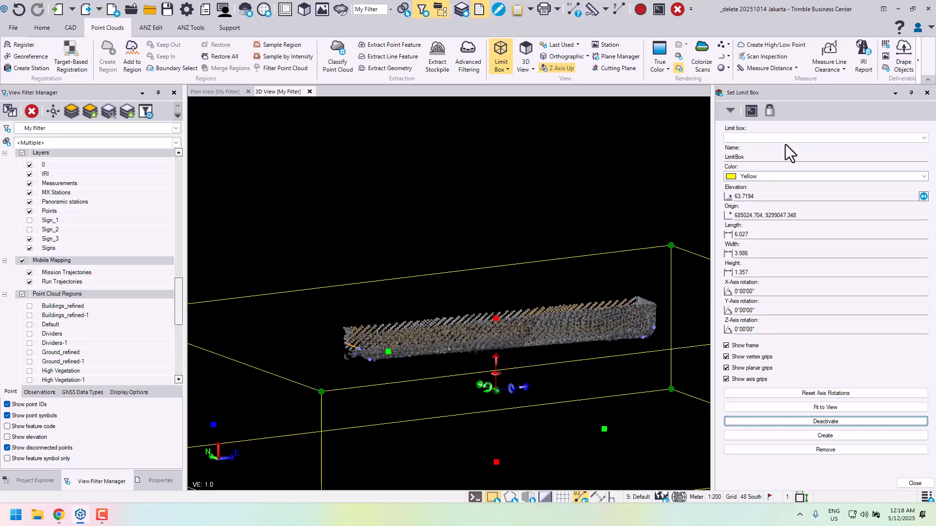
{"action": "left_click", "coordinate": [835, 423]}
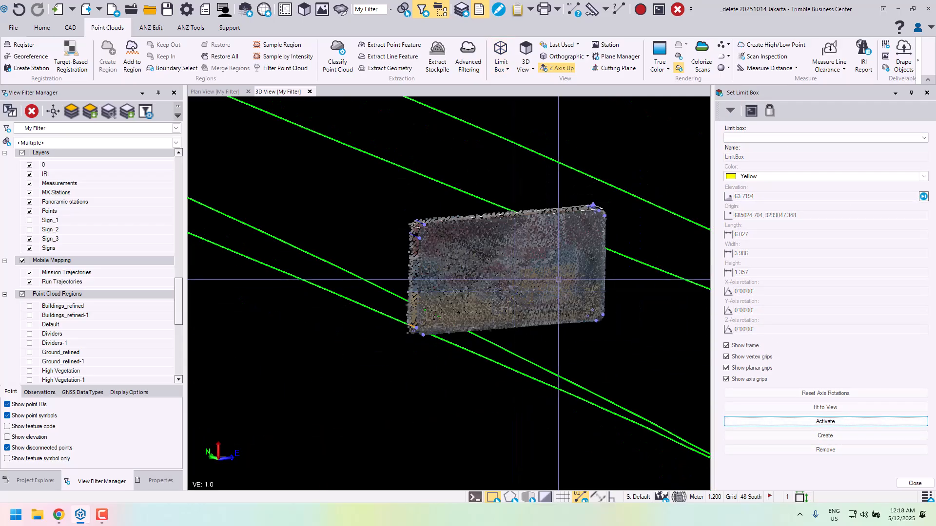
{"action": "left_click_drag", "start_coordinate": [495, 311], "coordinate": [417, 322]}
{"action": "scroll", "coordinate": [53, 299], "scroll_direction": "down", "scroll_amount": 6}
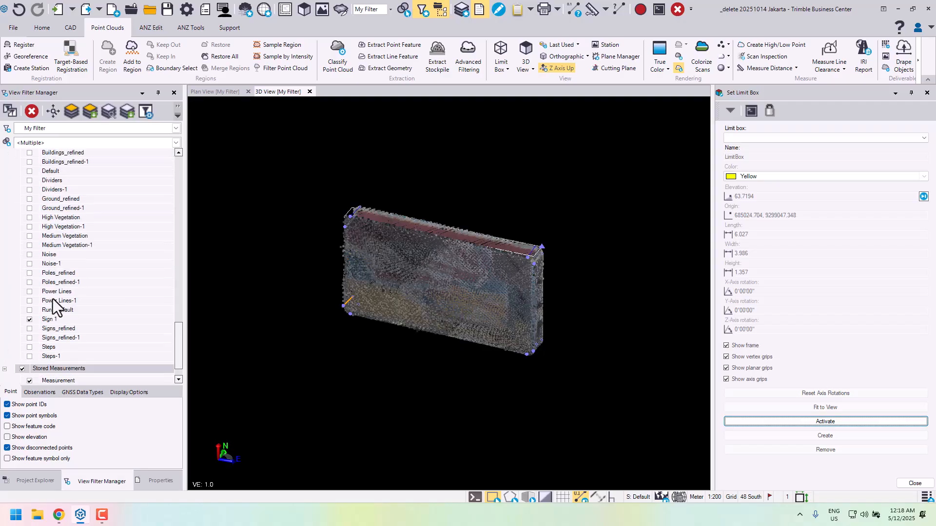
{"action": "left_click", "coordinate": [30, 301]}
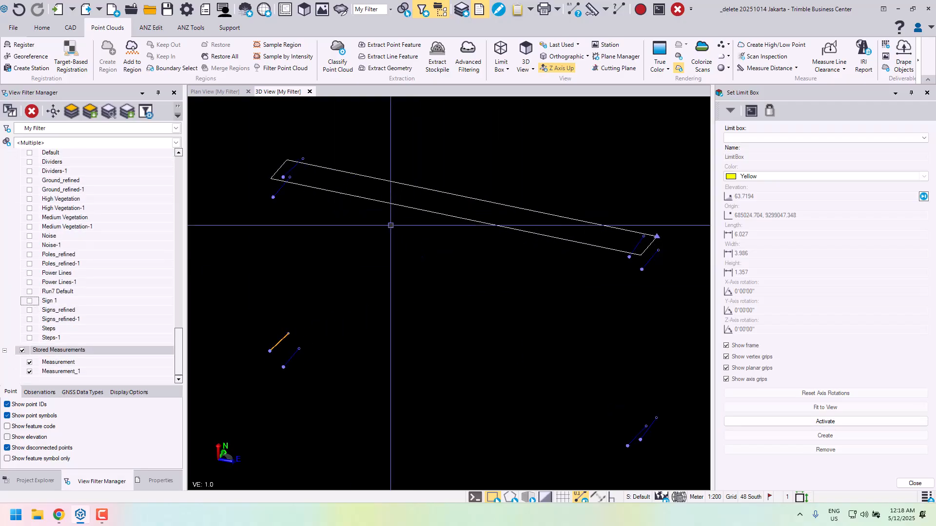
{"action": "middle_click_drag", "start_coordinate": [439, 268], "coordinate": [433, 247]}
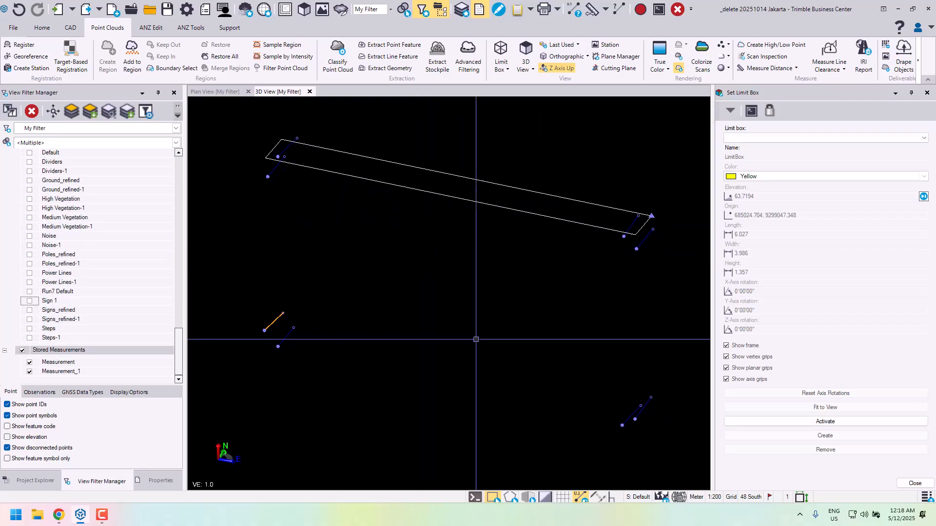
- Switch the 3D view's background to white and close the limit box settings
{"action": "left_click", "coordinate": [546, 497]}
{"action": "scroll", "coordinate": [538, 306], "scroll_direction": "down", "scroll_amount": 1}
{"action": "right_click_drag", "start_coordinate": [533, 296], "coordinate": [525, 281]}
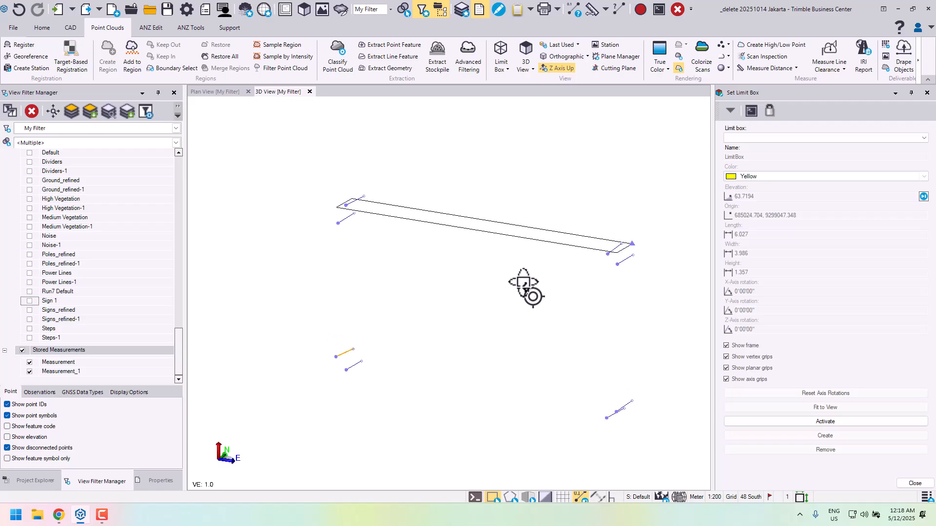
{"action": "middle_click_drag", "start_coordinate": [560, 314], "coordinate": [557, 283]}
{"action": "right_click_drag", "start_coordinate": [561, 349], "coordinate": [572, 347]}
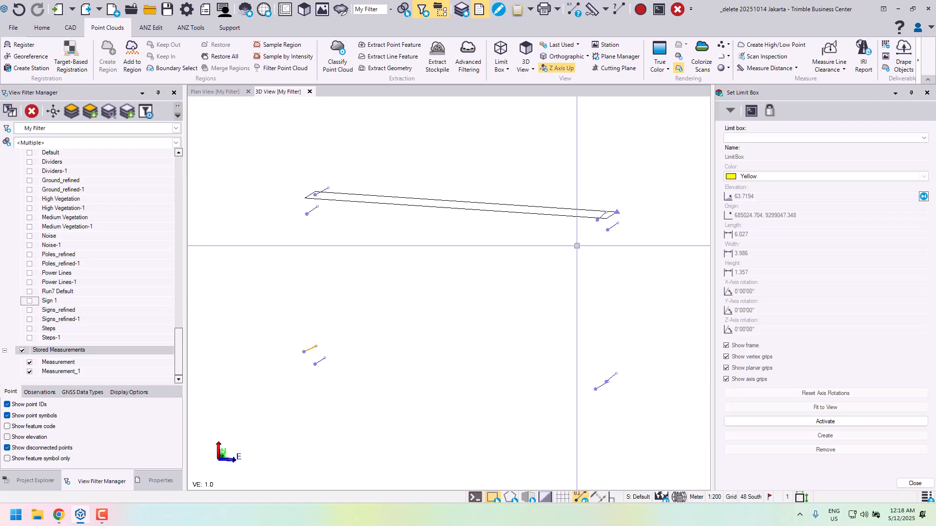
{"action": "left_click", "coordinate": [928, 93]}
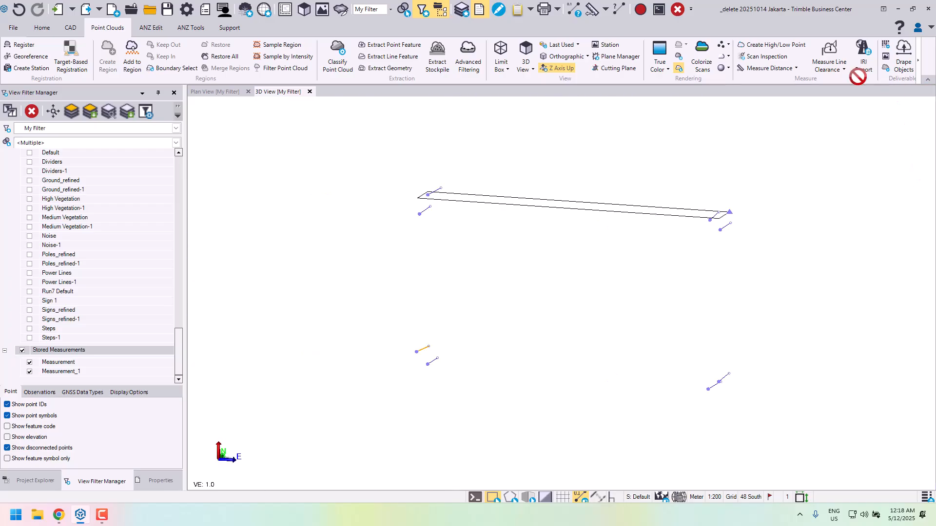
- Start the 3D Object From Lines command and show the linestrings at the sign's east end close up in the plan view
{"action": "left_click", "coordinate": [150, 28]}
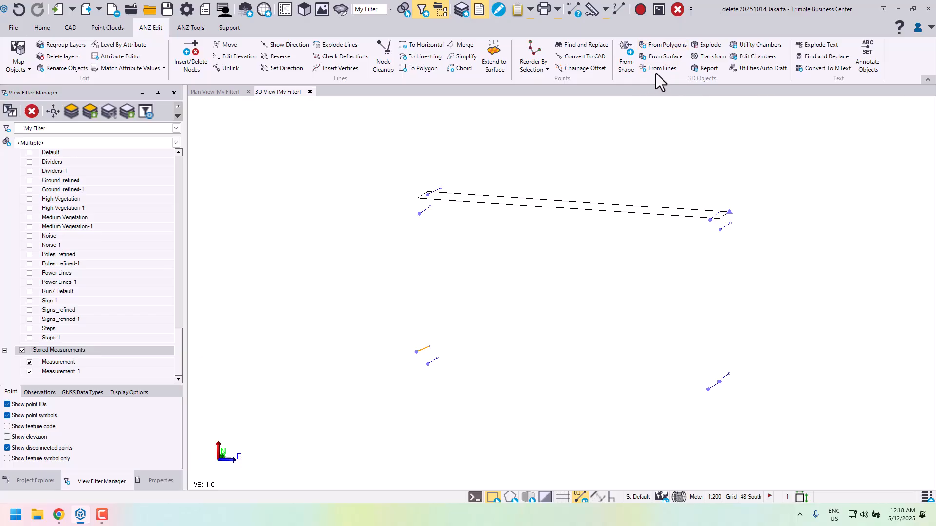
{"action": "left_click", "coordinate": [666, 69]}
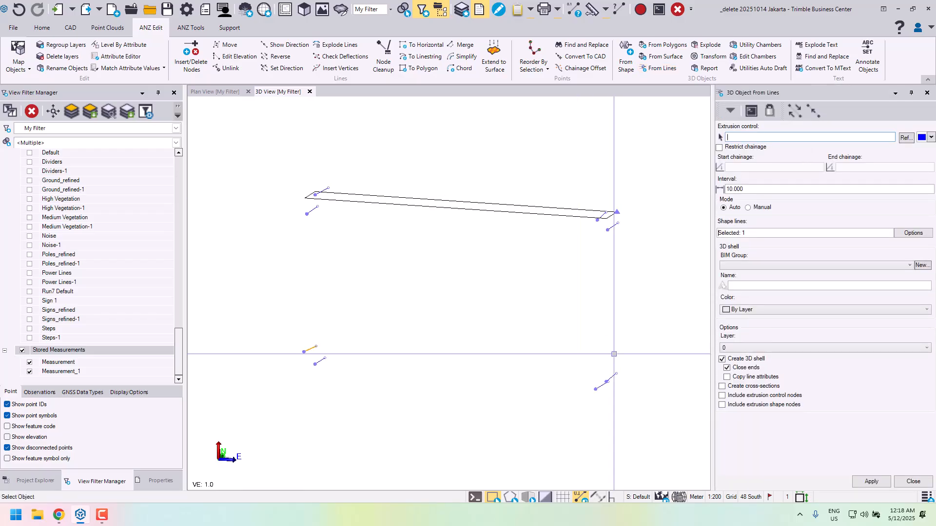
{"action": "middle_click_drag", "start_coordinate": [613, 355], "coordinate": [524, 401]}
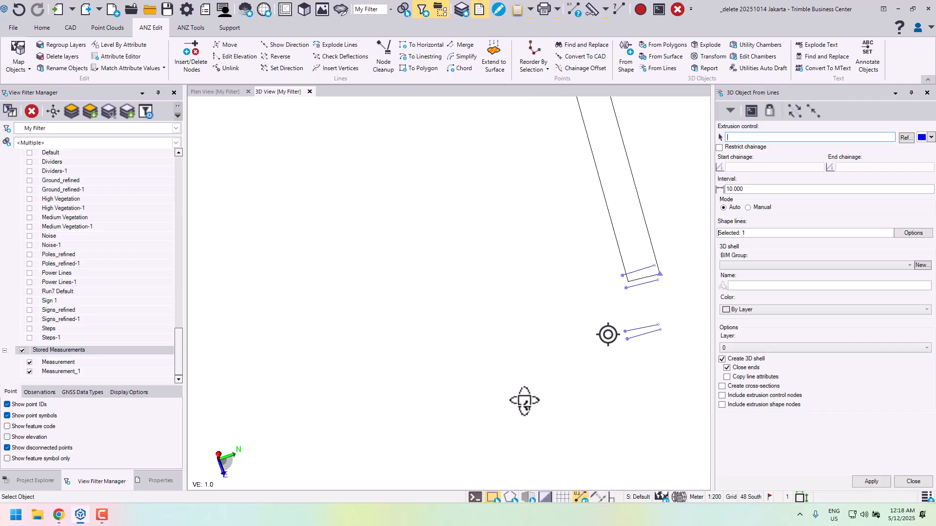
{"action": "middle_click_drag", "start_coordinate": [572, 381], "coordinate": [462, 386]}
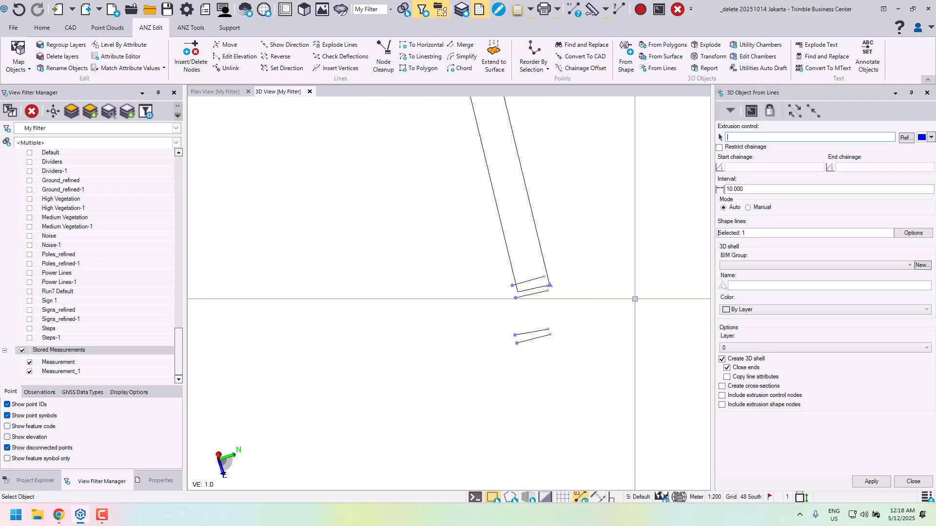
{"action": "middle_click_drag", "start_coordinate": [648, 327], "coordinate": [597, 340]}
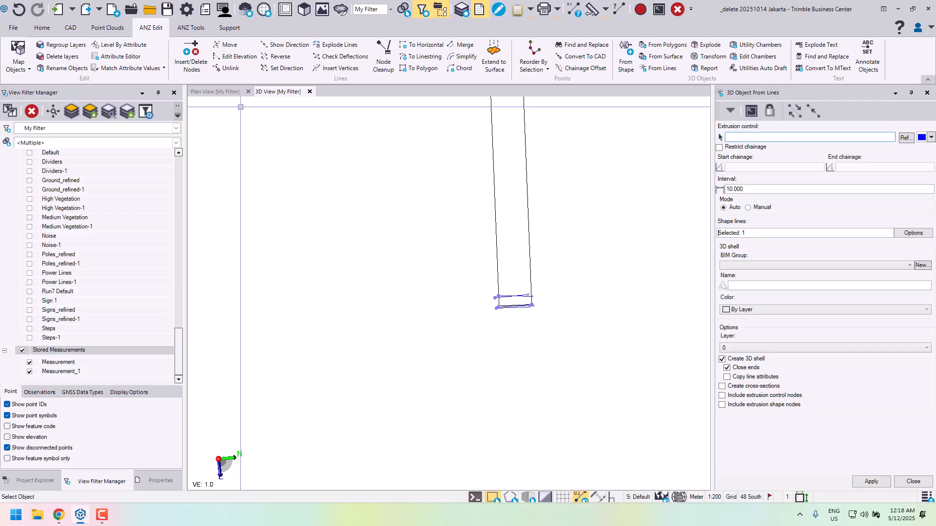
{"action": "left_click", "coordinate": [226, 92]}
{"action": "scroll", "coordinate": [513, 259], "scroll_direction": "down", "scroll_amount": 6}
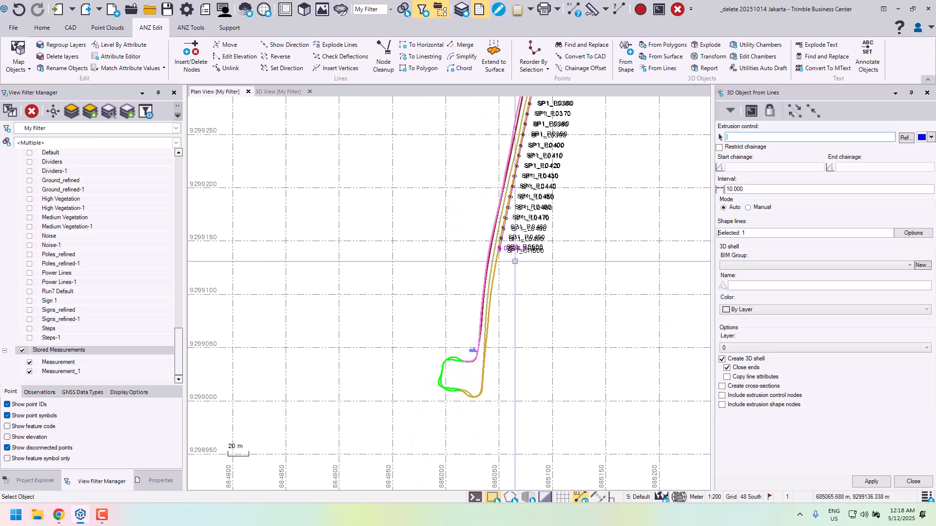
{"action": "middle_click_drag", "start_coordinate": [514, 258], "coordinate": [517, 209]}
{"action": "scroll", "coordinate": [476, 300], "scroll_direction": "up", "scroll_amount": 6}
{"action": "scroll", "coordinate": [477, 302], "scroll_direction": "up", "scroll_amount": 10}
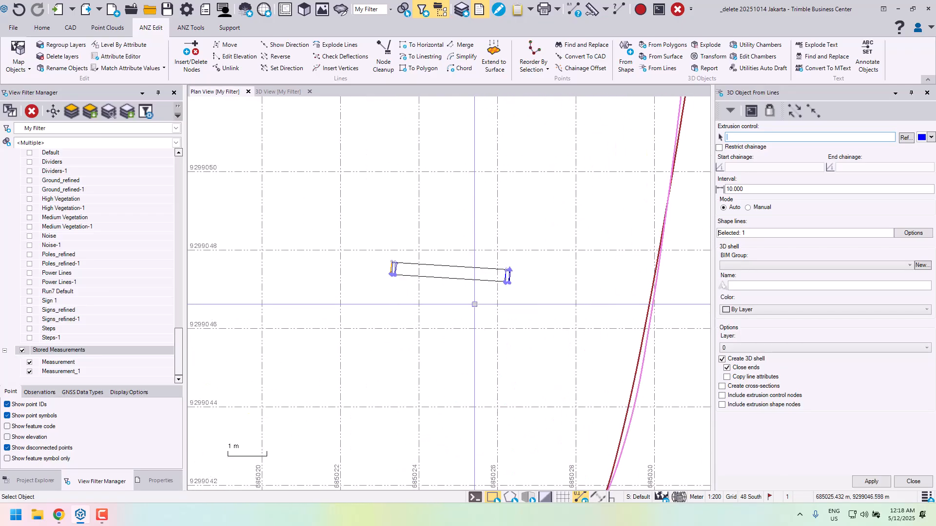
{"action": "middle_click_drag", "start_coordinate": [524, 295], "coordinate": [502, 292]}
{"action": "scroll", "coordinate": [510, 293], "scroll_direction": "up", "scroll_amount": 5}
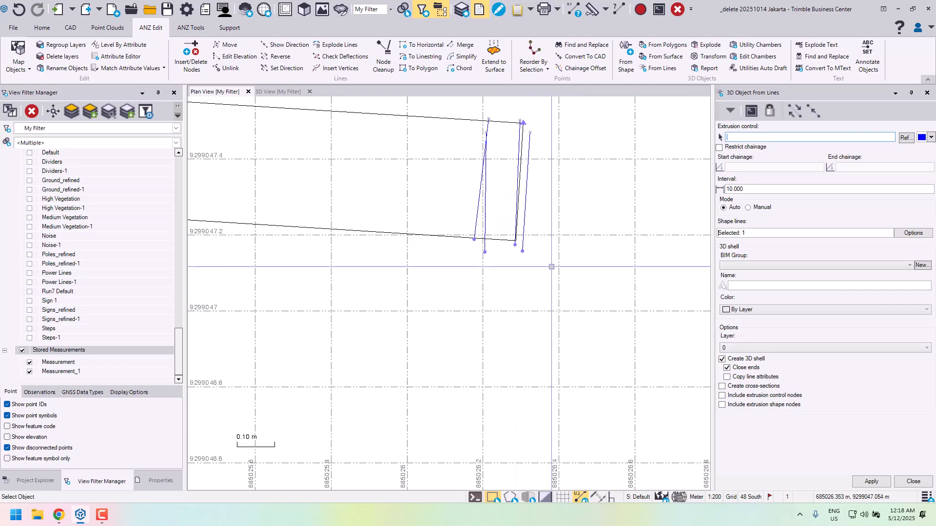
{"action": "scroll", "coordinate": [556, 259], "scroll_direction": "down", "scroll_amount": 1}
{"action": "middle_click_drag", "start_coordinate": [560, 256], "coordinate": [533, 309]}
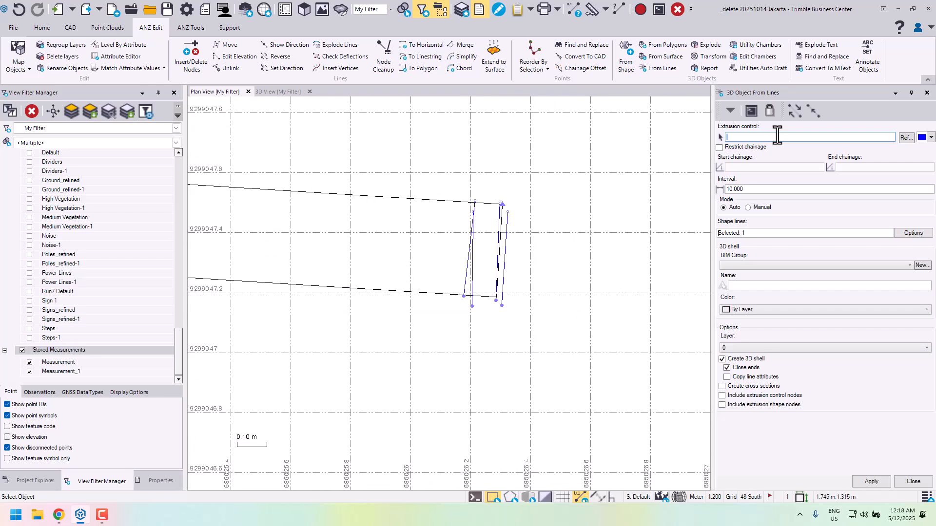
- Draw a straight linestring on layer 0 at elevation 0 along the sign's east end, extending past its front and back edges
{"action": "left_click", "coordinate": [79, 27]}
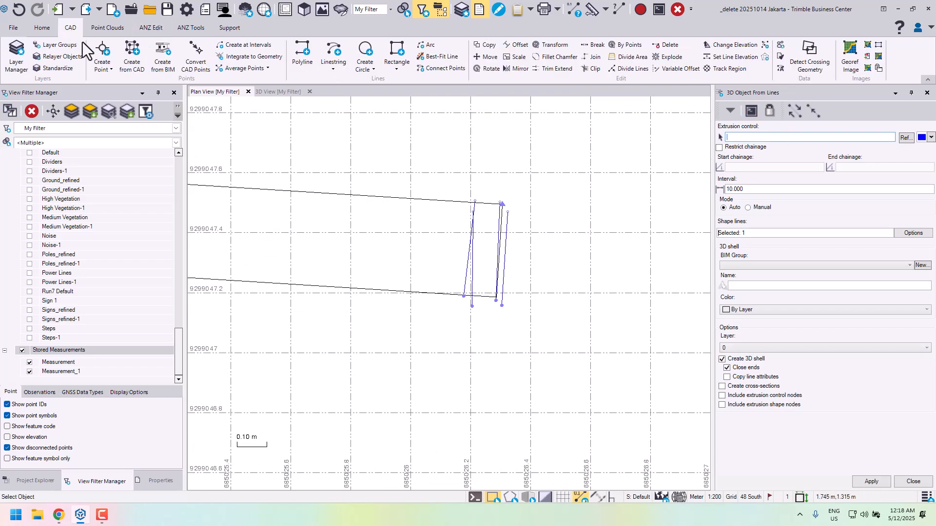
{"action": "left_click", "coordinate": [333, 52]}
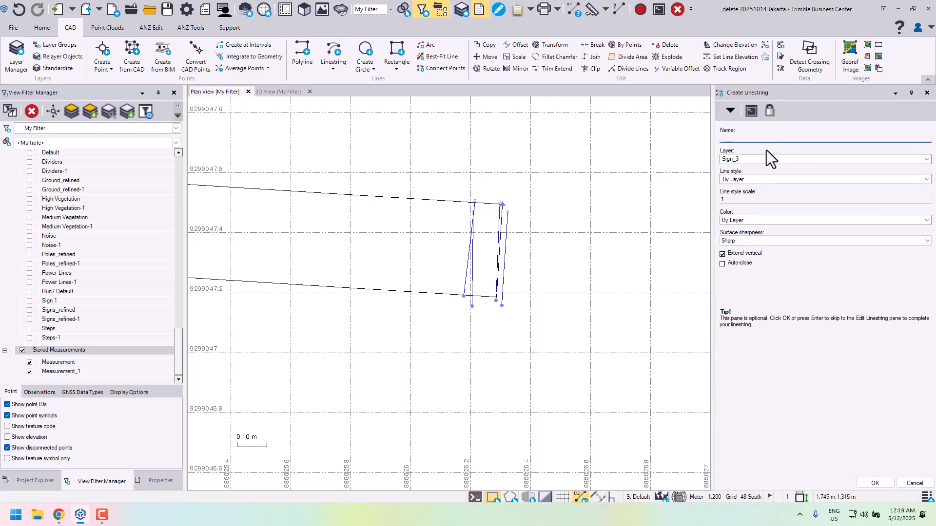
{"action": "key", "text": "Tab"}
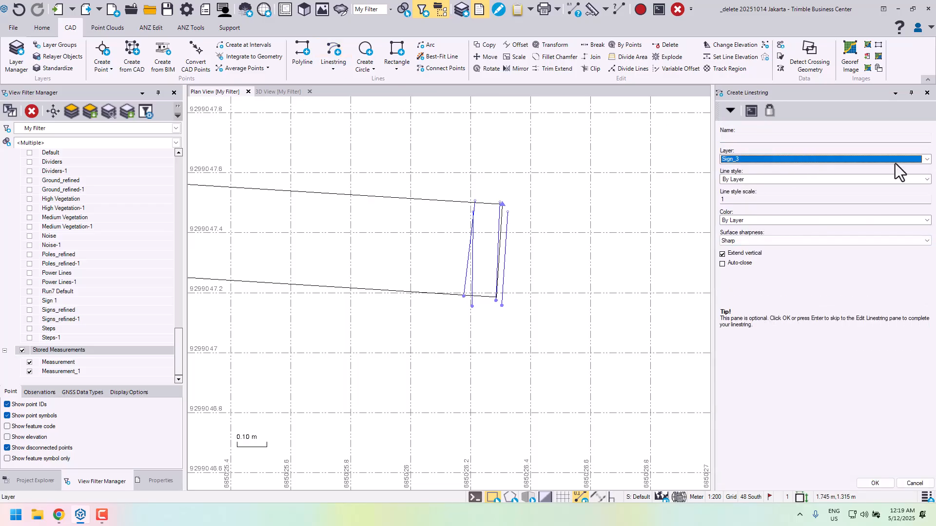
{"action": "left_click", "coordinate": [926, 160]}
{"action": "left_click", "coordinate": [779, 168]}
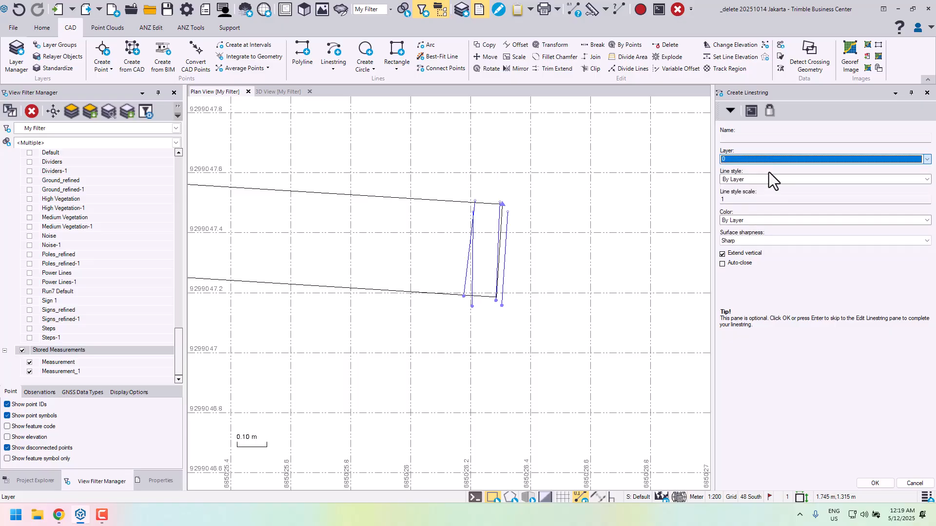
{"action": "left_click", "coordinate": [875, 484]}
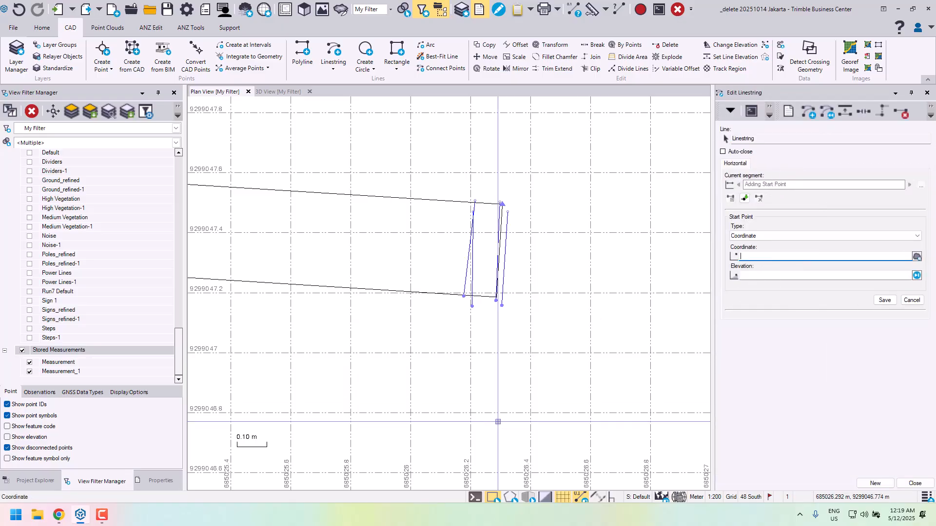
{"action": "left_click", "coordinate": [488, 444]}
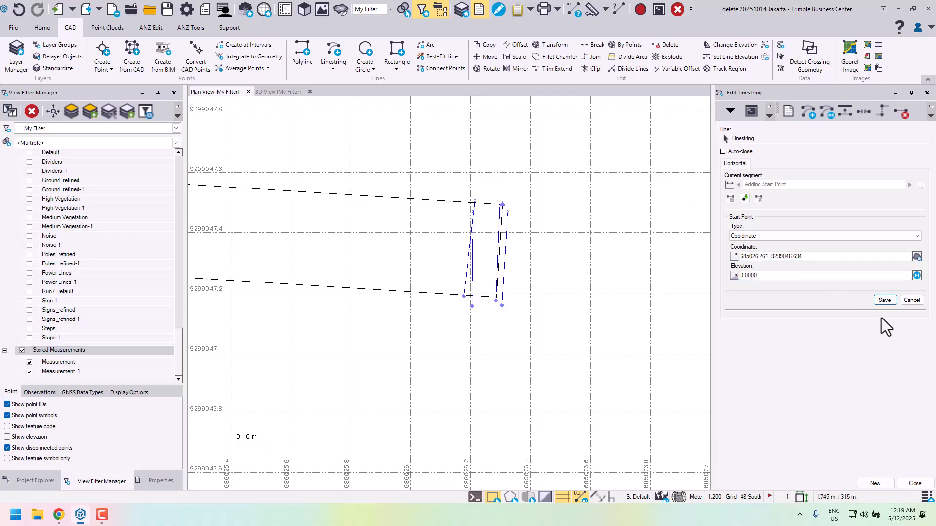
{"action": "left_click", "coordinate": [885, 300]}
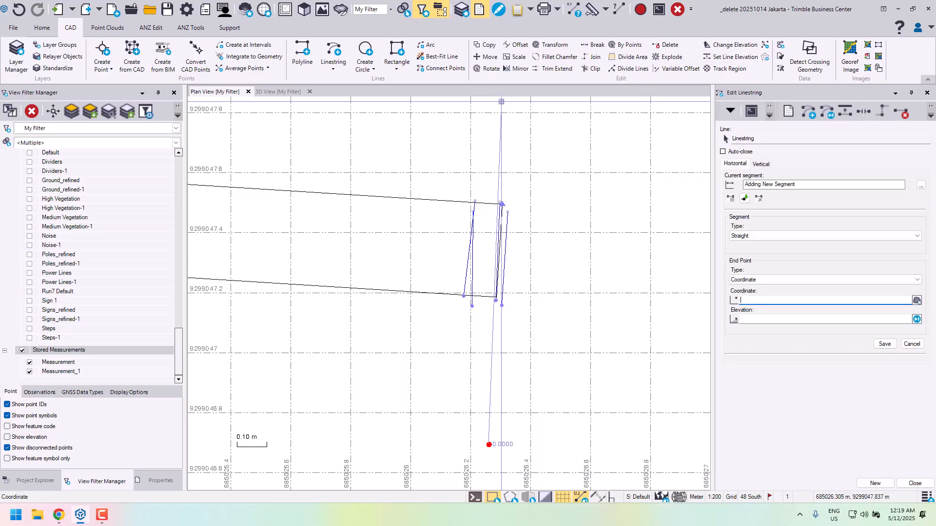
{"action": "left_click", "coordinate": [502, 103]}
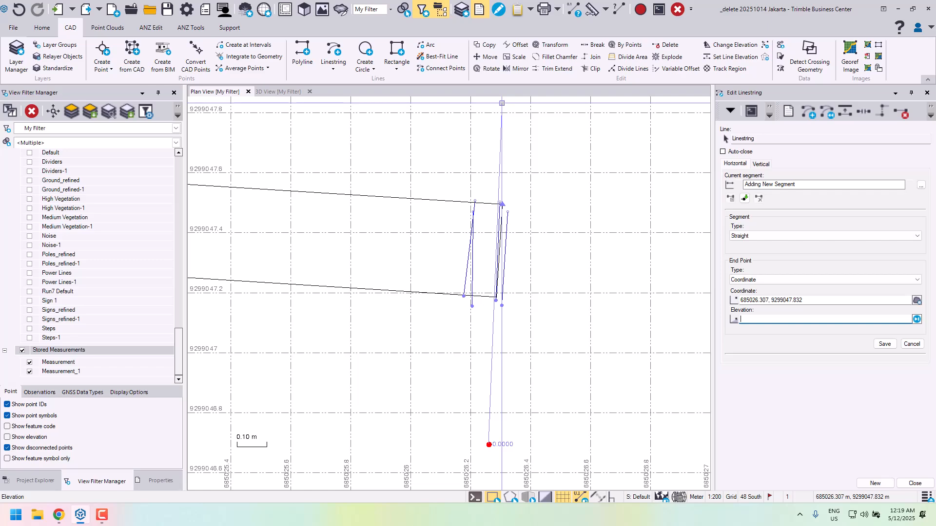
{"action": "key", "text": "Return"}
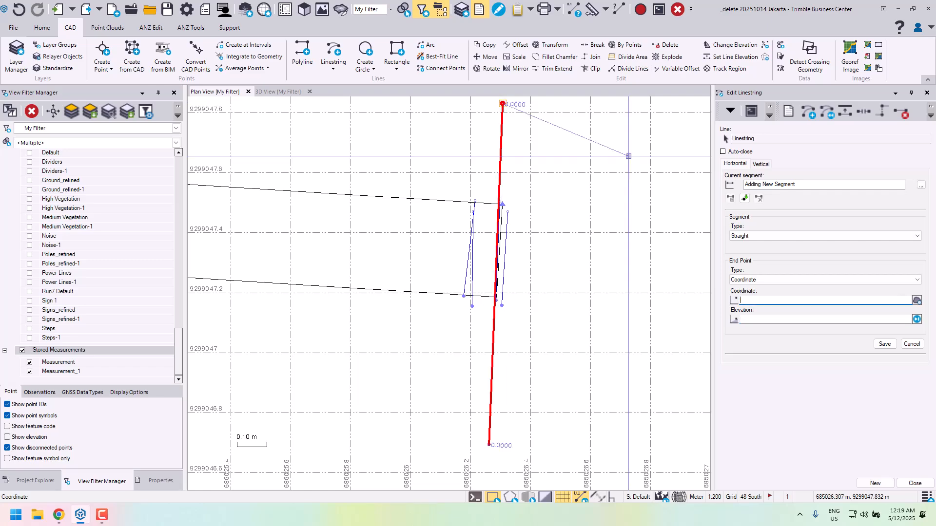
{"action": "left_click", "coordinate": [919, 484]}
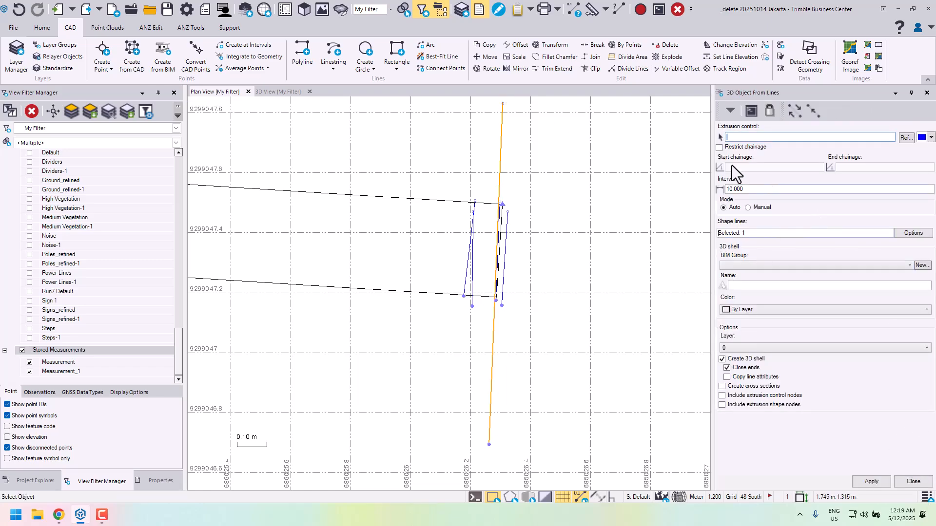
- Set the new layer 0 linestring as the extrusion control and return to the 3D view of the sign's corner linestrings
{"action": "left_click", "coordinate": [492, 365]}
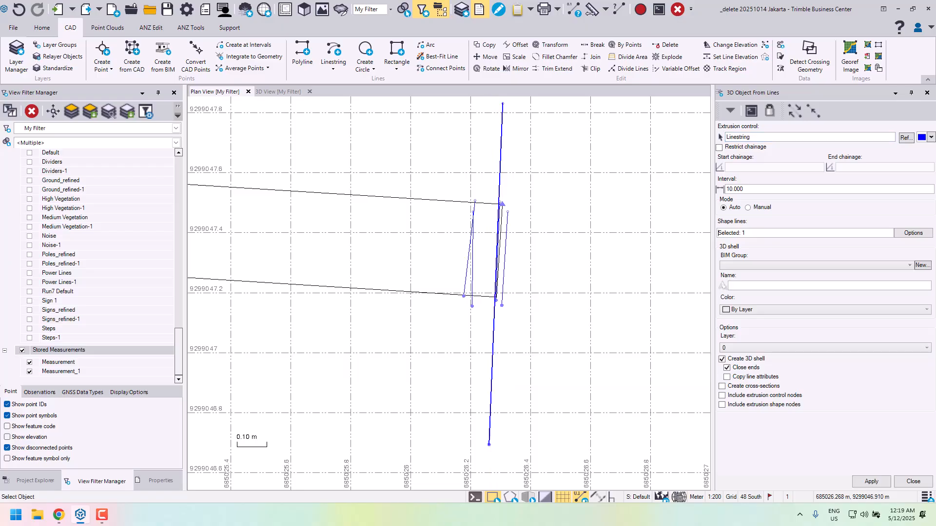
{"action": "left_click", "coordinate": [273, 93]}
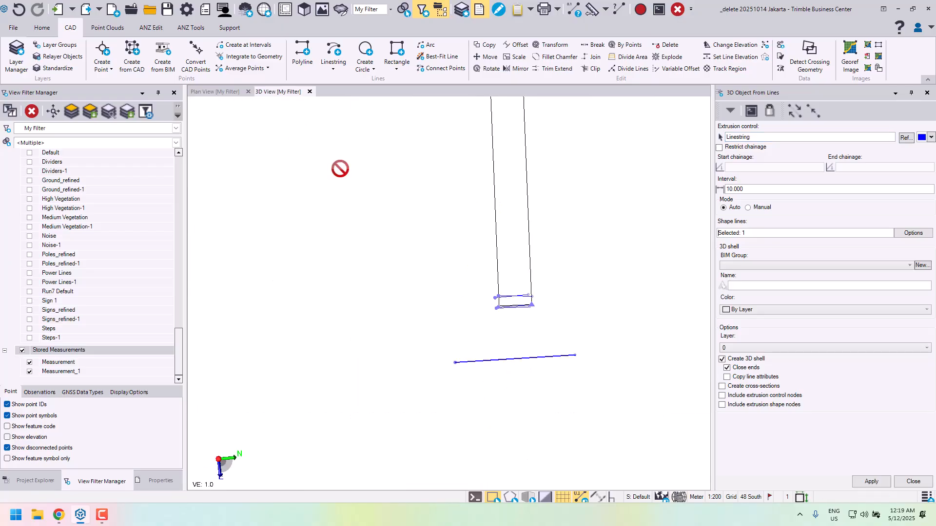
{"action": "right_click_drag", "start_coordinate": [470, 230], "coordinate": [554, 174]}
{"action": "scroll", "coordinate": [554, 175], "scroll_direction": "down", "scroll_amount": 2}
{"action": "right_click_drag", "start_coordinate": [555, 213], "coordinate": [570, 197]}
{"action": "scroll", "coordinate": [556, 216], "scroll_direction": "up", "scroll_amount": 3}
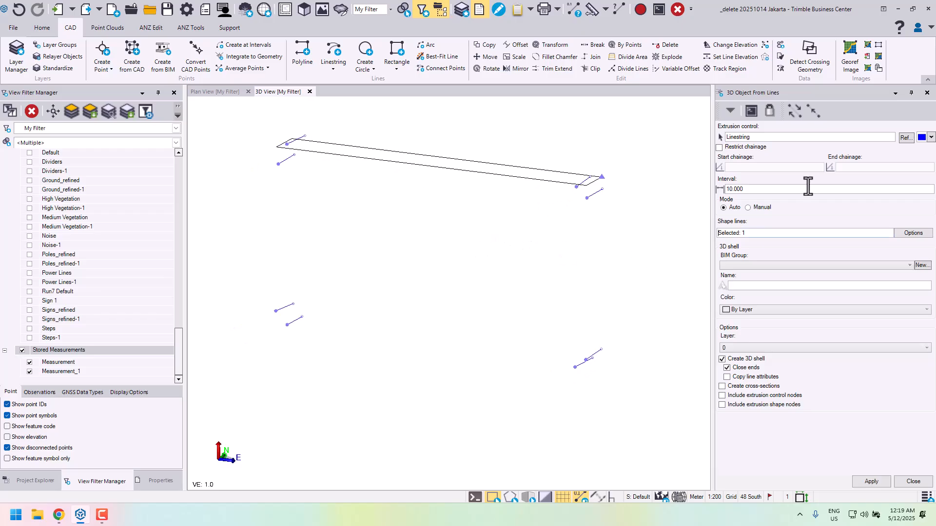
{"action": "left_click", "coordinate": [756, 190]}
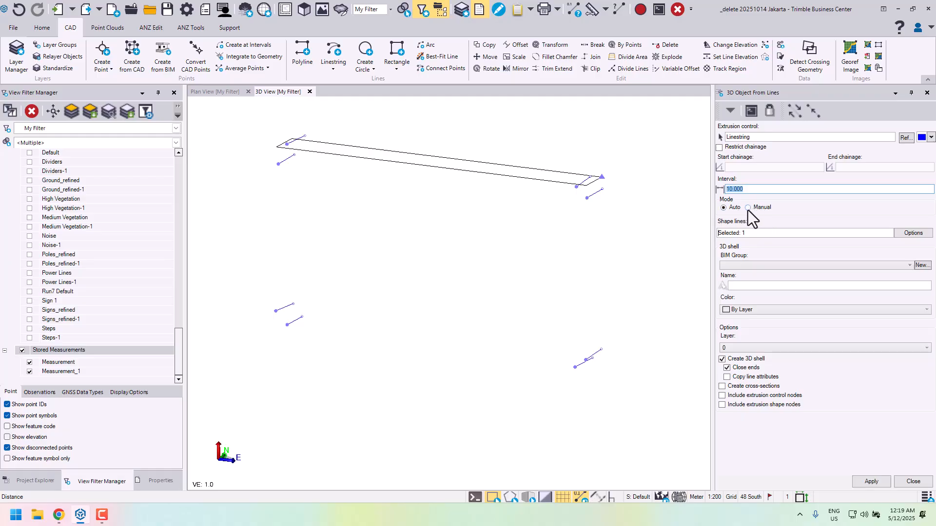
- Add the remaining seven Sign_3 corner linestrings to the shape lines, going around the sign in order and leaving out the CAD polyline
{"action": "left_click", "coordinate": [767, 233]}
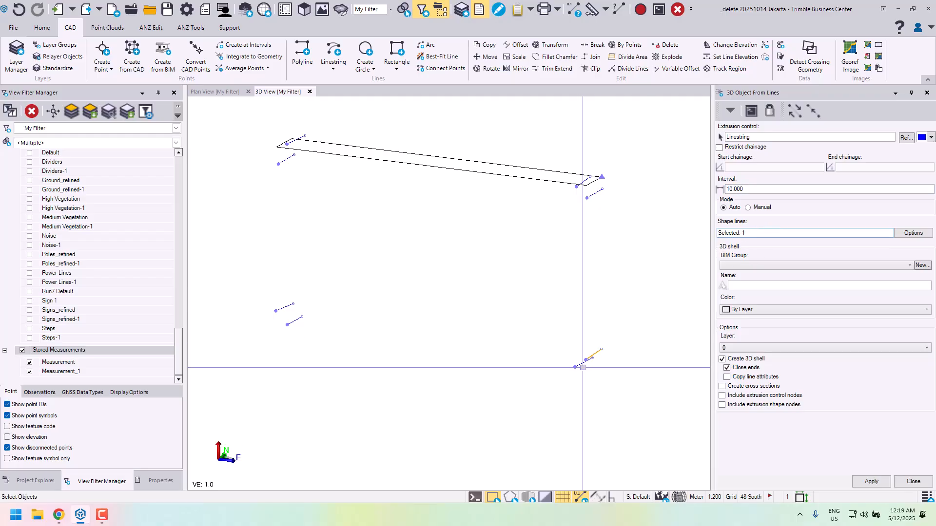
{"action": "left_click", "coordinate": [580, 366]}
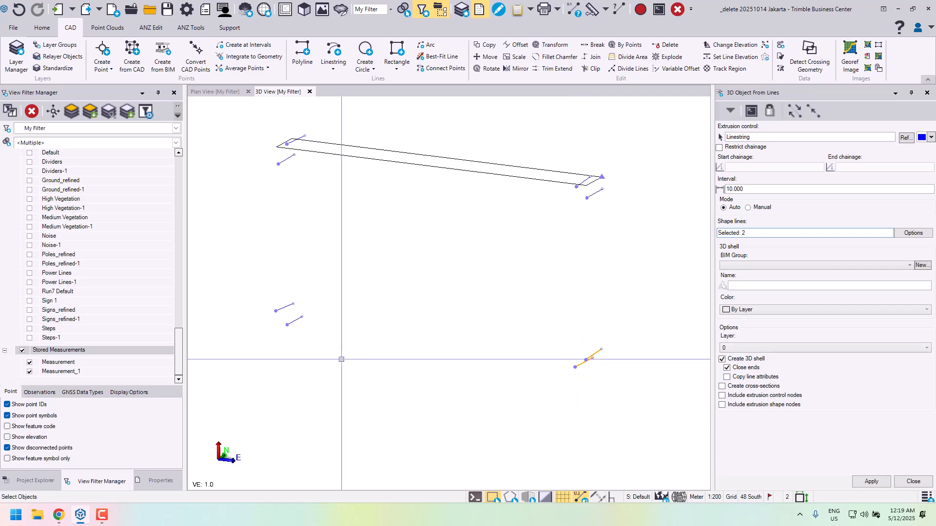
{"action": "left_click", "coordinate": [294, 321]}
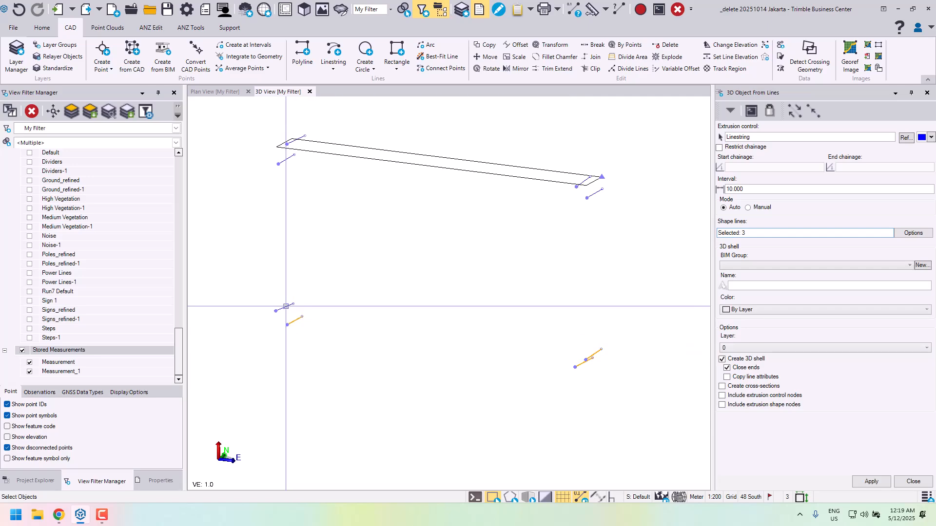
{"action": "left_click", "coordinate": [286, 306]}
{"action": "left_click", "coordinate": [286, 160]}
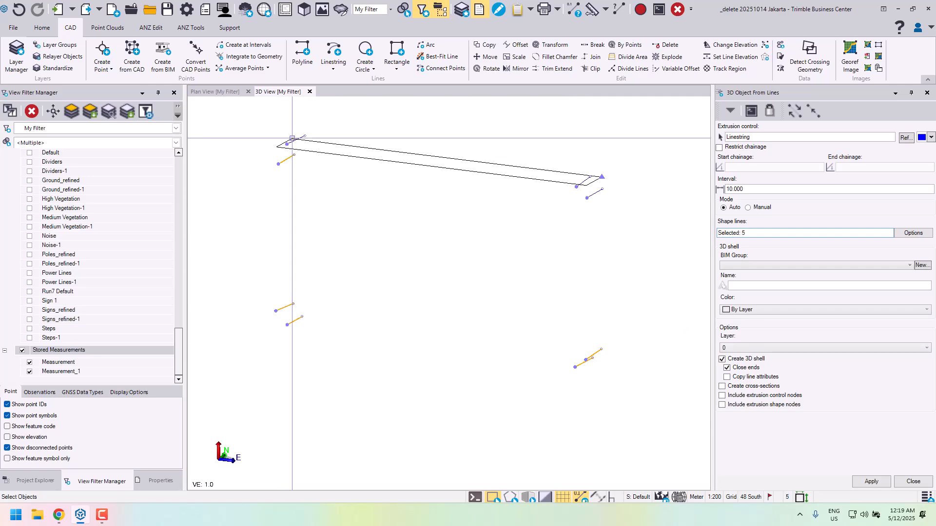
{"action": "left_click", "coordinate": [292, 141]}
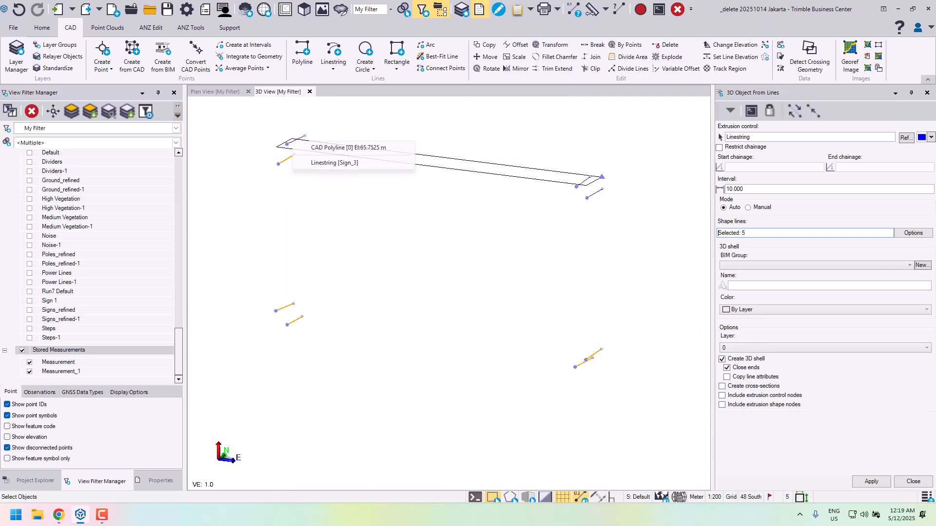
{"action": "left_click", "coordinate": [327, 165]}
{"action": "left_click", "coordinate": [582, 181]}
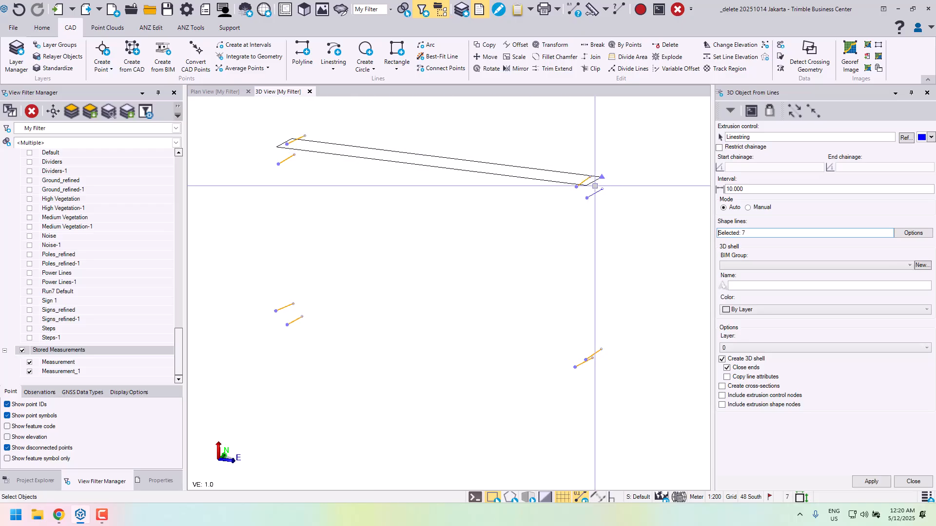
{"action": "left_click", "coordinate": [596, 193]}
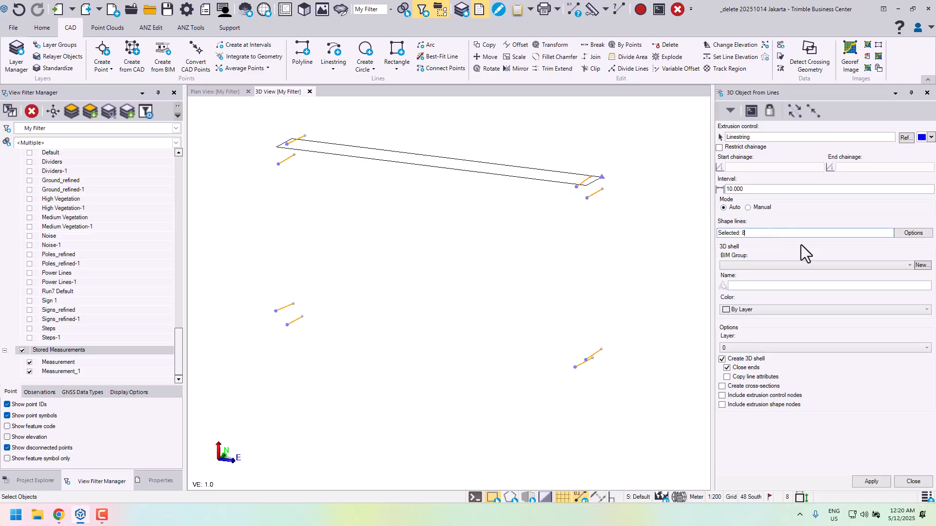
- Assign the 3D shell to BIM group Signs, name it Sign_3, put it on layer Sign_3 and apply the extrusion
{"action": "left_click", "coordinate": [802, 268]}
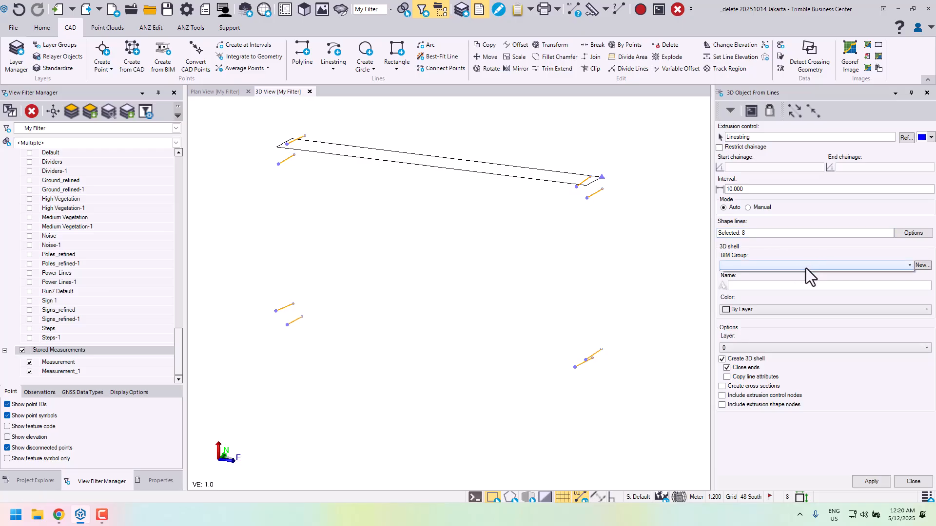
{"action": "left_click", "coordinate": [773, 277]}
{"action": "left_click", "coordinate": [785, 287]}
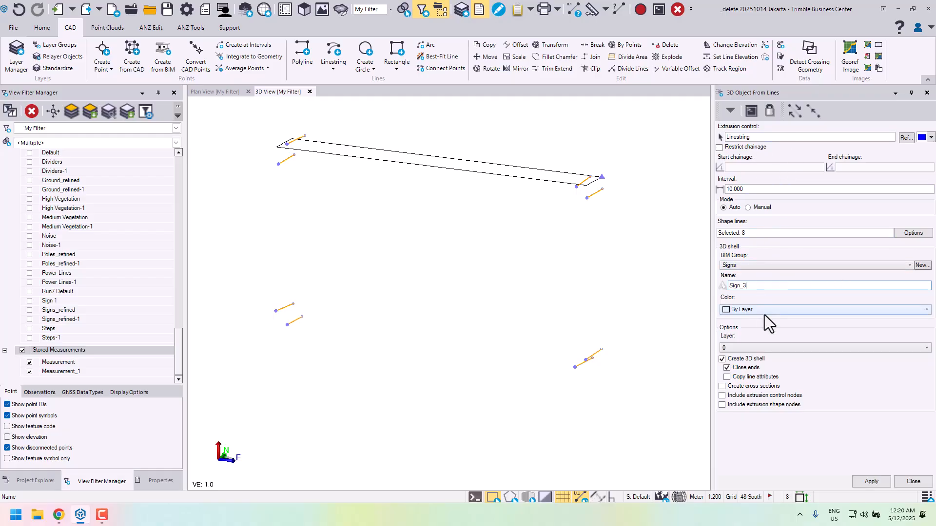
{"action": "left_click", "coordinate": [820, 348]}
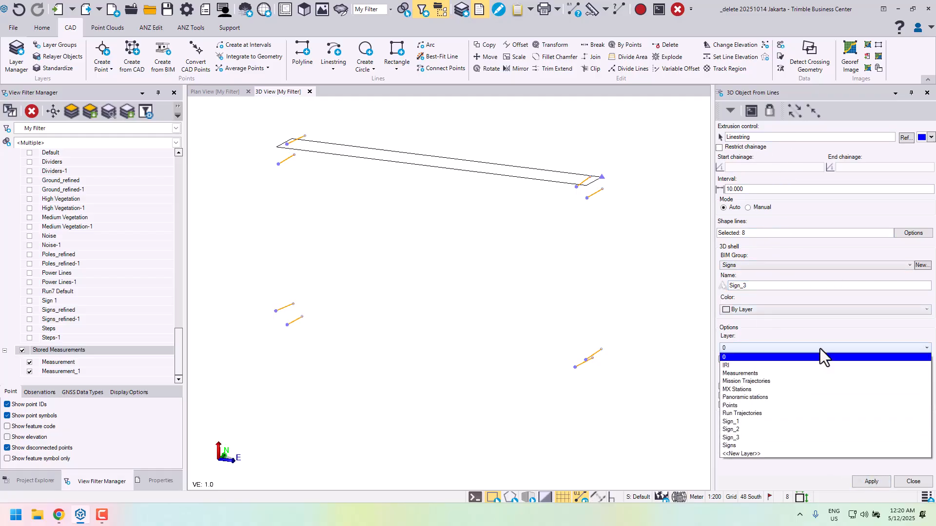
{"action": "left_click", "coordinate": [753, 437]}
{"action": "left_click", "coordinate": [871, 481]}
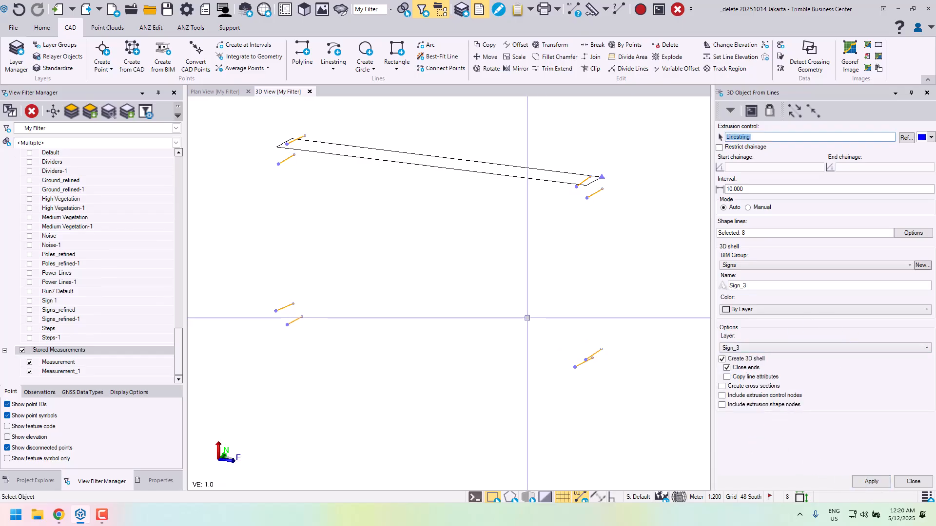
- Switch the shape lines to Manual mode, add the eight selected linestrings and empty the list again
{"action": "left_click", "coordinate": [753, 210]}
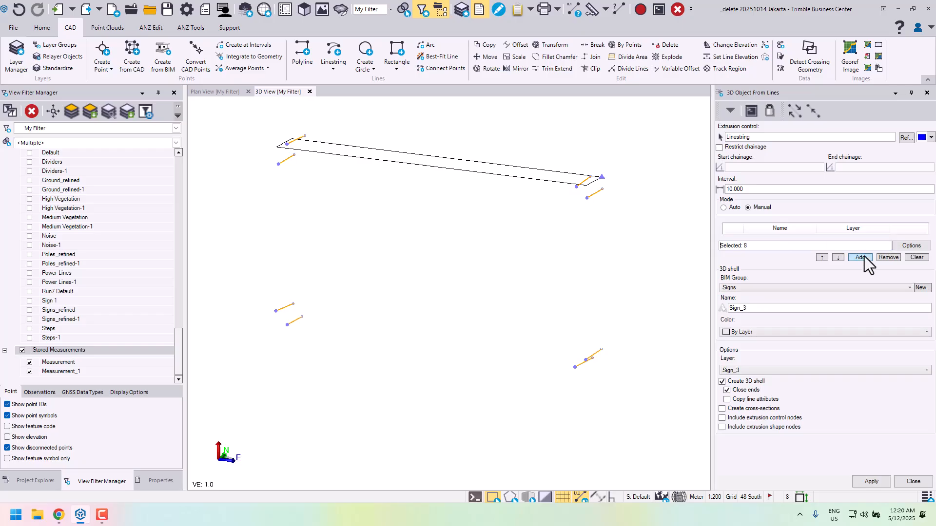
{"action": "left_click", "coordinate": [861, 257]}
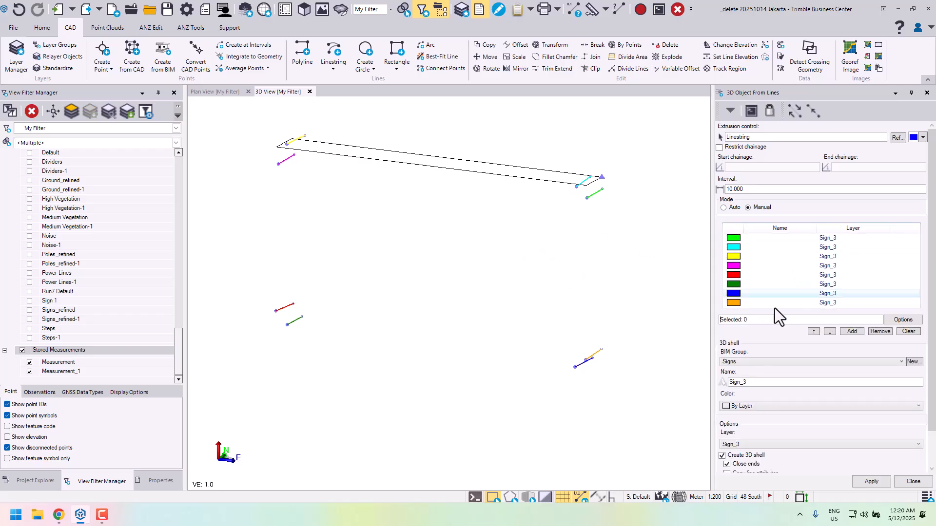
{"action": "left_click", "coordinate": [768, 320]}
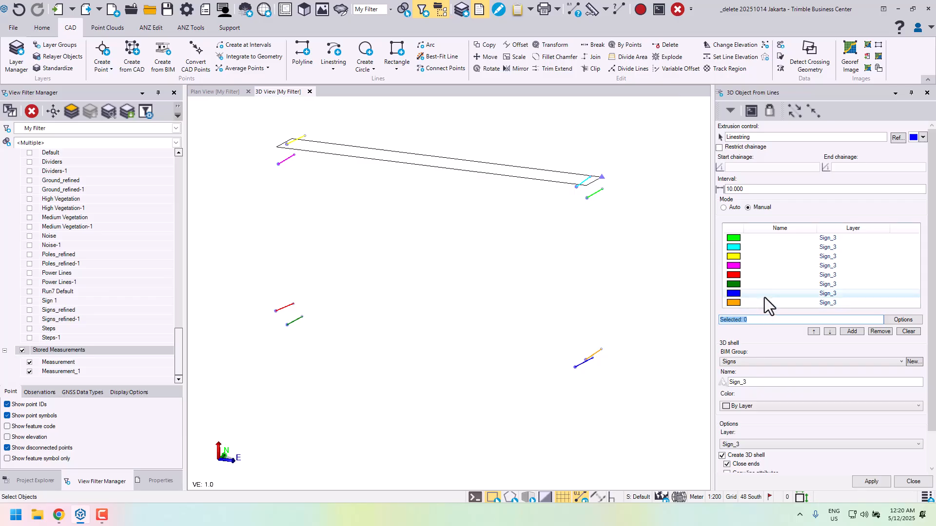
{"action": "left_click", "coordinate": [873, 333]}
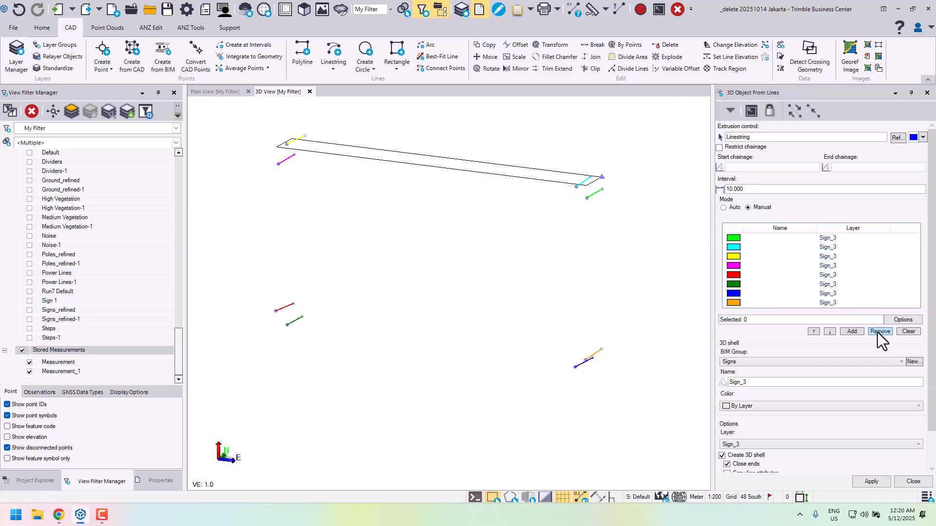
{"action": "left_click", "coordinate": [752, 240]}
{"action": "left_click", "coordinate": [765, 302], "text": "shift"}
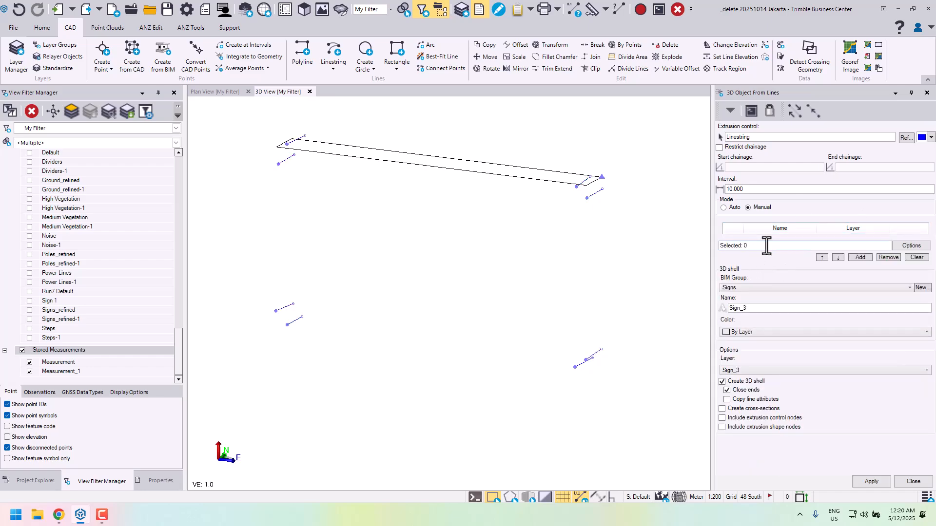
- Reselect the eight Sign_3 corner linestrings in order around the sign, starting at the lower east corner, and add them to the shape lines list
{"action": "left_click", "coordinate": [766, 246]}
{"action": "left_click", "coordinate": [583, 362]}
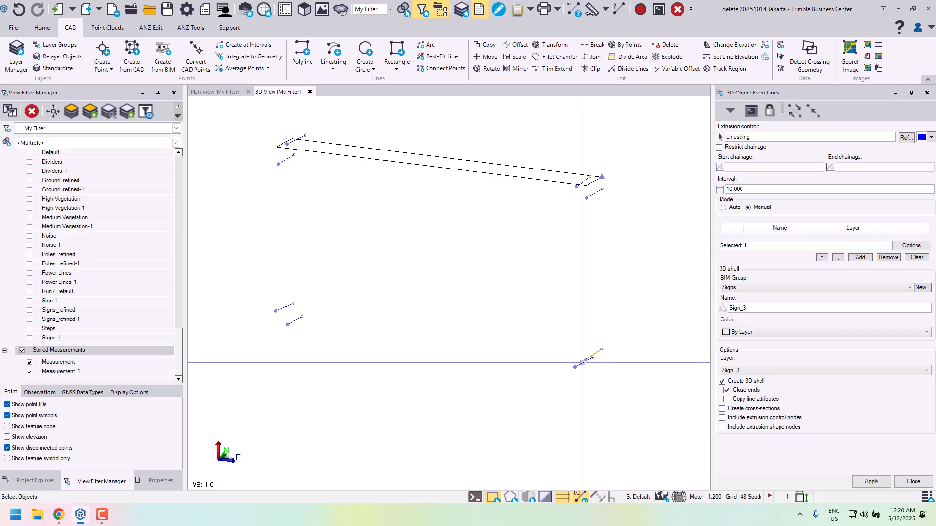
{"action": "left_click", "coordinate": [583, 362]}
{"action": "left_click", "coordinate": [597, 381]}
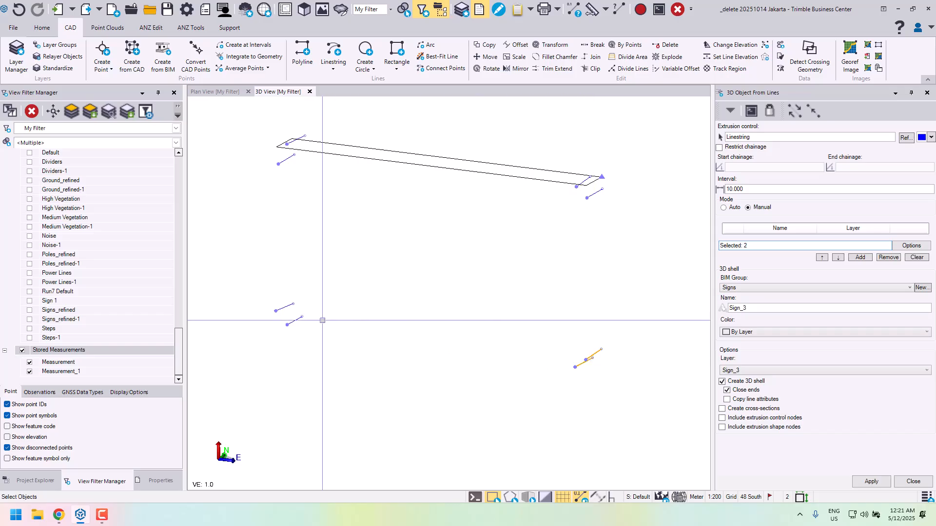
{"action": "left_click", "coordinate": [294, 317]}
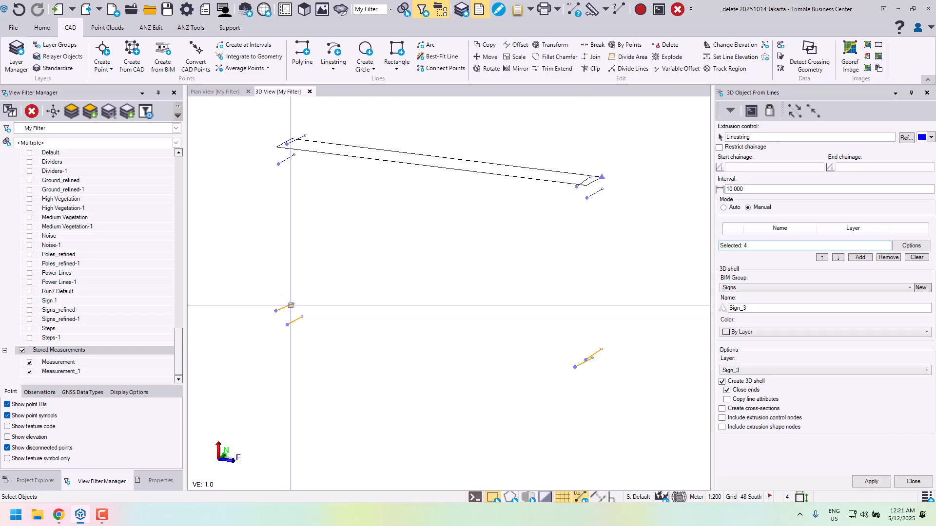
{"action": "left_click", "coordinate": [279, 309]}
{"action": "left_click", "coordinate": [286, 157]}
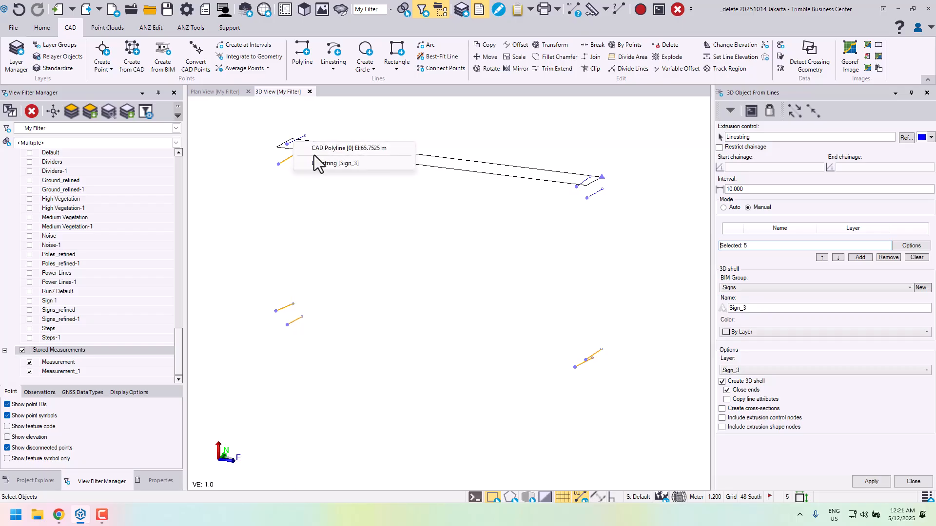
{"action": "left_click", "coordinate": [342, 164]}
{"action": "left_click", "coordinate": [586, 188]}
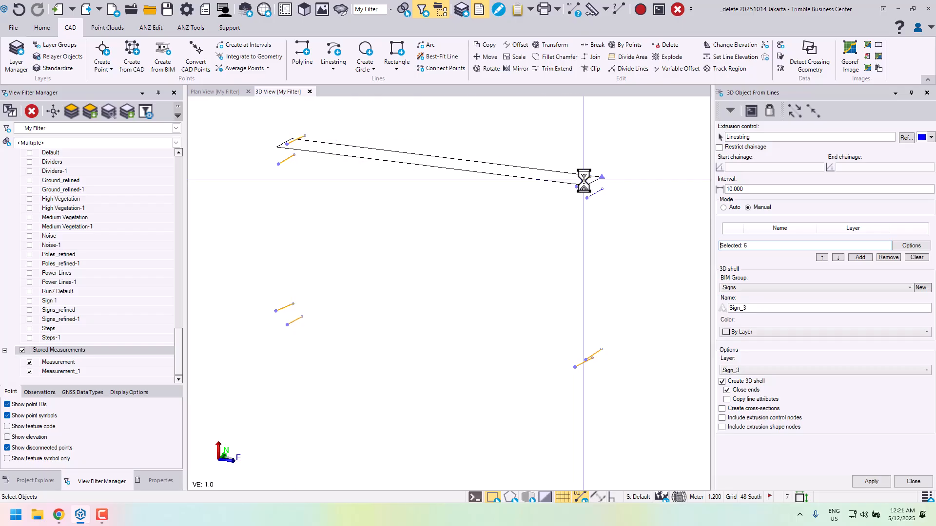
{"action": "left_click", "coordinate": [593, 195]}
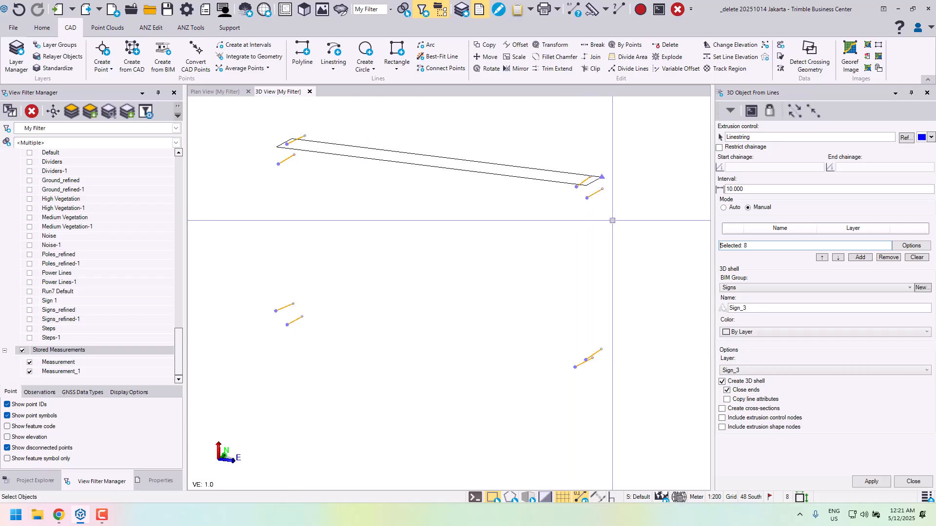
{"action": "left_click", "coordinate": [860, 258]}
- Set the extrusion interval to 0.01
{"action": "scroll", "coordinate": [590, 316], "scroll_direction": "down", "scroll_amount": 6}
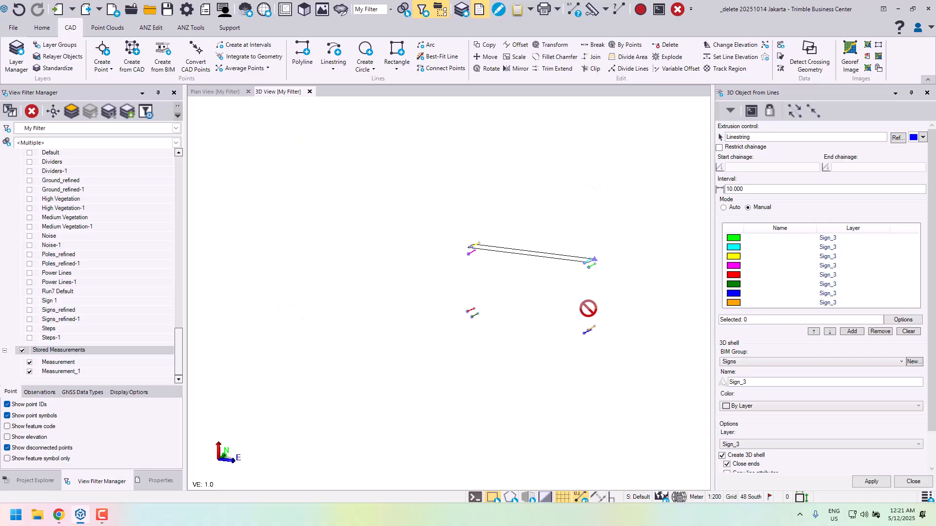
{"action": "scroll", "coordinate": [583, 318], "scroll_direction": "up", "scroll_amount": 8}
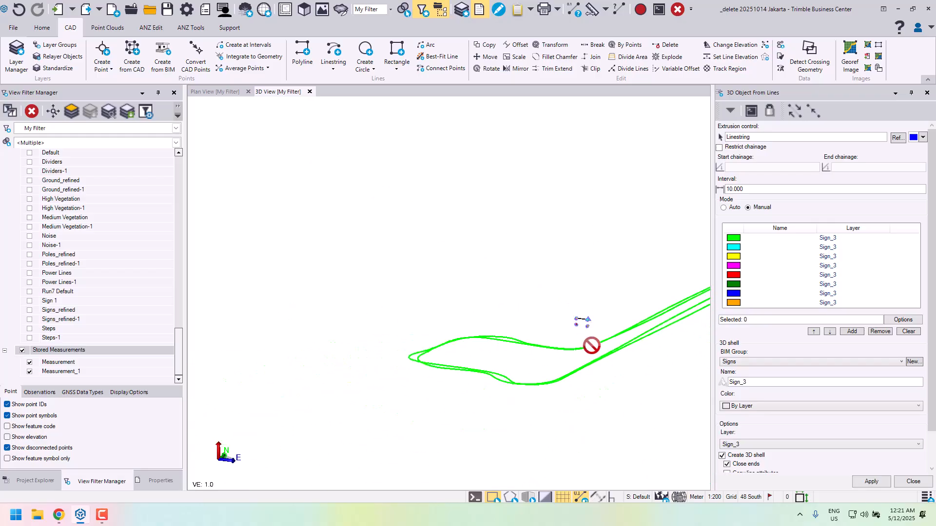
{"action": "mouse_move", "coordinate": [587, 339]}
{"action": "middle_mouse_down"}
{"action": "mouse_move", "coordinate": [621, 397]}
{"action": "mouse_move", "coordinate": [603, 404]}
{"action": "mouse_move", "coordinate": [609, 261]}
{"action": "mouse_move", "coordinate": [601, 266]}
{"action": "mouse_move", "coordinate": [588, 227]}
{"action": "mouse_move", "coordinate": [590, 239]}
{"action": "middle_mouse_up"}
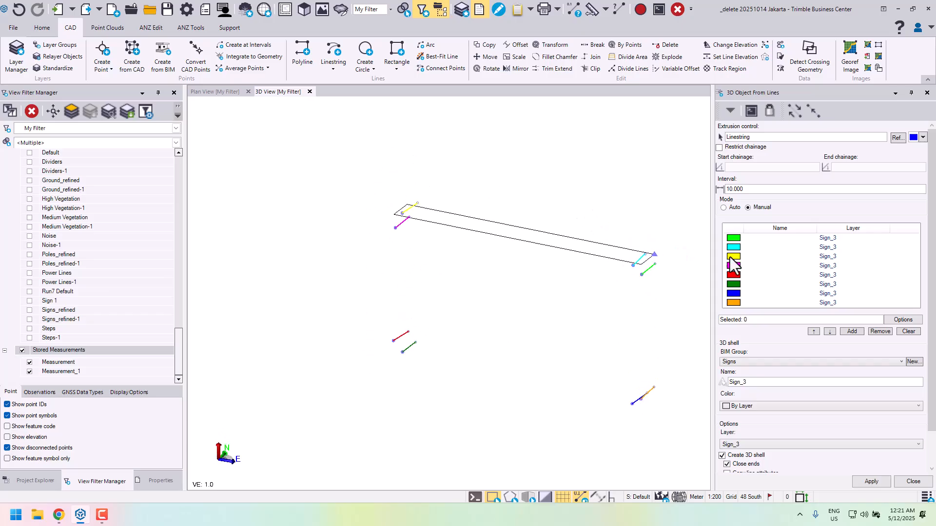
{"action": "mouse_move", "coordinate": [931, 306]}
{"action": "left_mouse_down"}
{"action": "mouse_move", "coordinate": [932, 324]}
{"action": "mouse_move", "coordinate": [931, 300]}
{"action": "left_mouse_up"}
{"action": "left_click", "coordinate": [758, 189]}
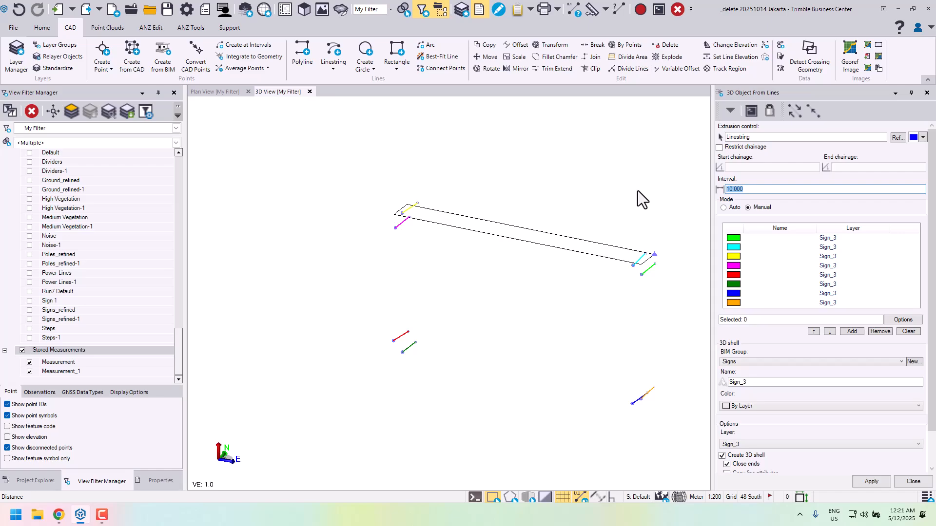
{"action": "key", "text": "BackSpace"}
{"action": "type", "text": ".01"}
{"action": "key", "text": "Tab"}
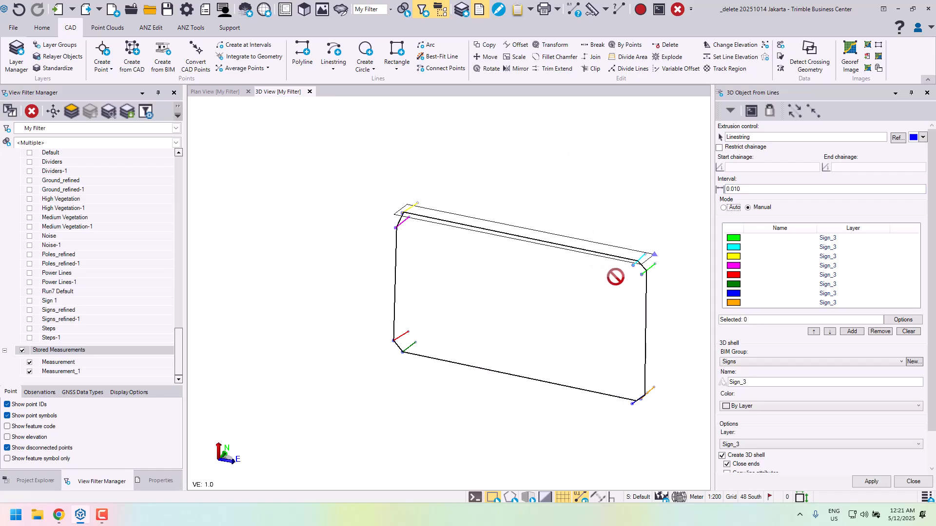
- Examine how the previewed outline relates to the extrusion control and corner linestrings at the sign's east end, in the 3D and plan views
{"action": "middle_click_drag", "start_coordinate": [615, 276], "coordinate": [495, 320]}
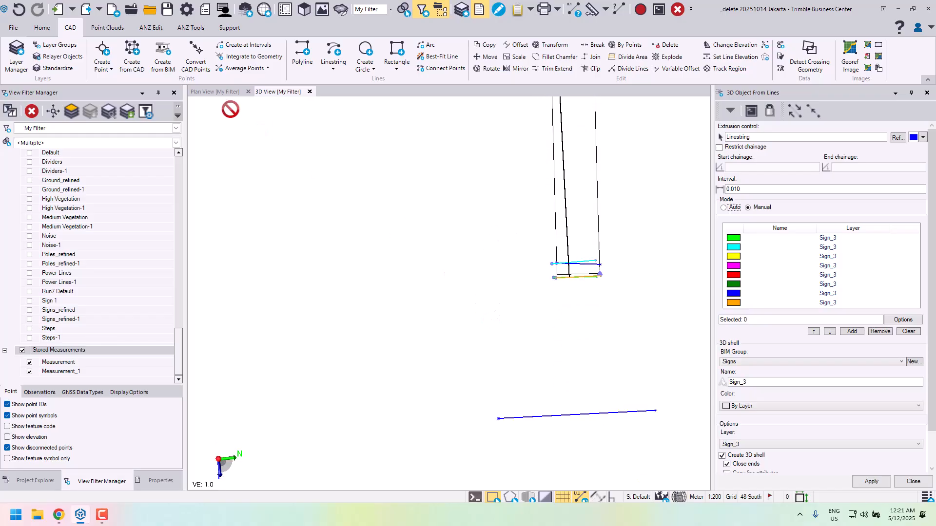
{"action": "left_click", "coordinate": [215, 93]}
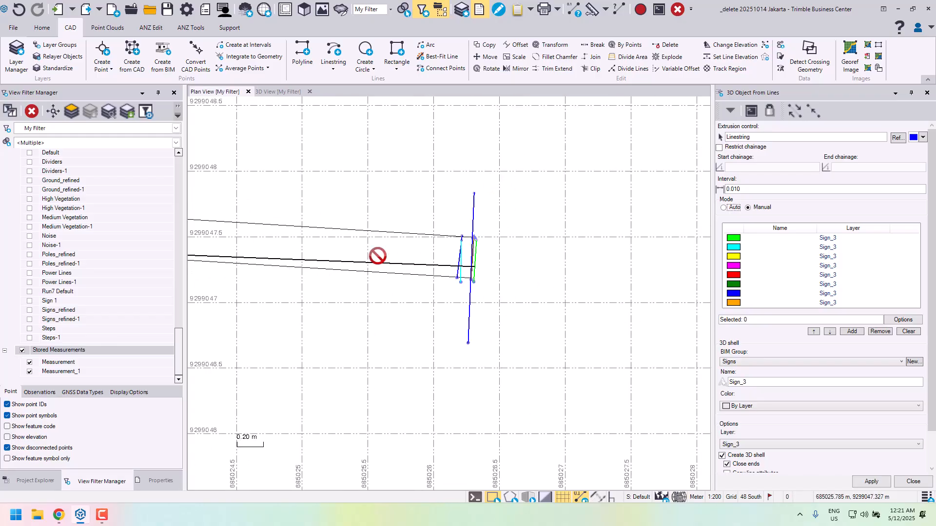
{"action": "middle_click_drag", "start_coordinate": [377, 255], "coordinate": [528, 271]}
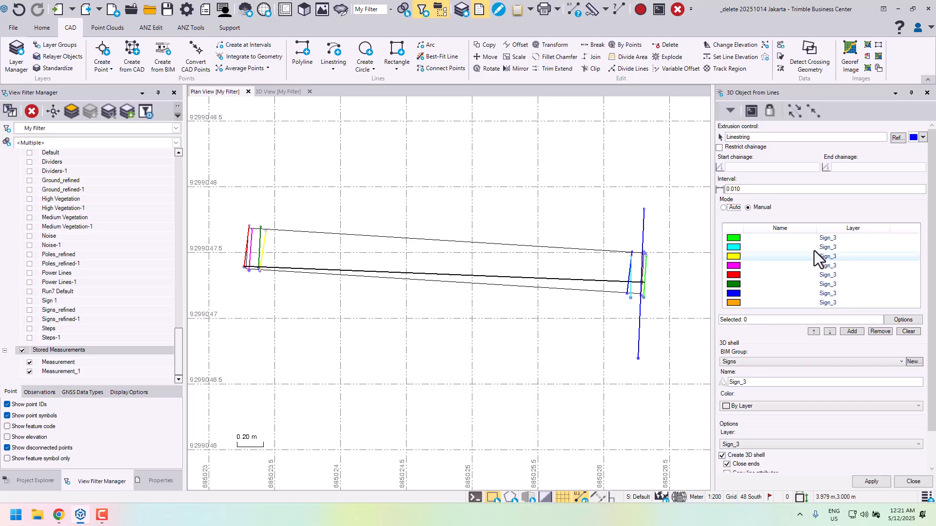
{"action": "scroll", "coordinate": [646, 302], "scroll_direction": "up", "scroll_amount": 2}
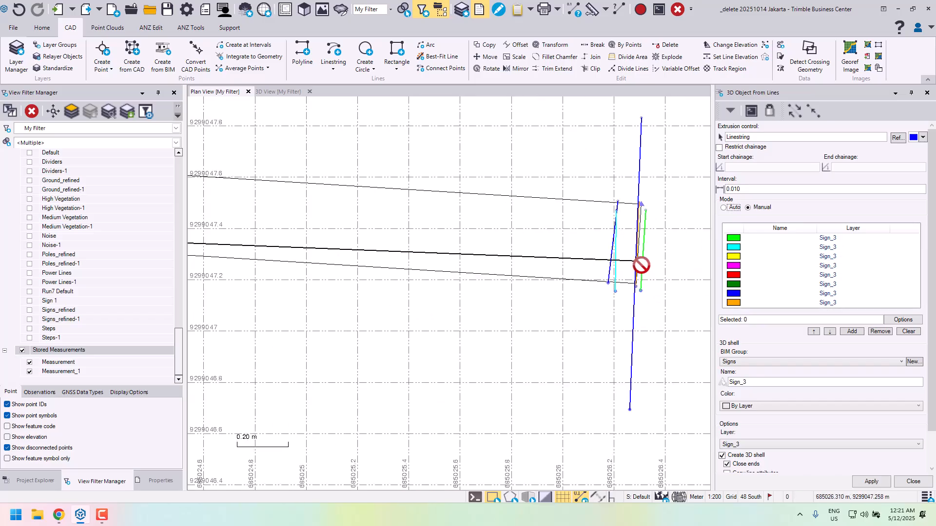
{"action": "scroll", "coordinate": [643, 245], "scroll_direction": "down", "scroll_amount": 2}
{"action": "scroll", "coordinate": [653, 287], "scroll_direction": "down", "scroll_amount": 2}
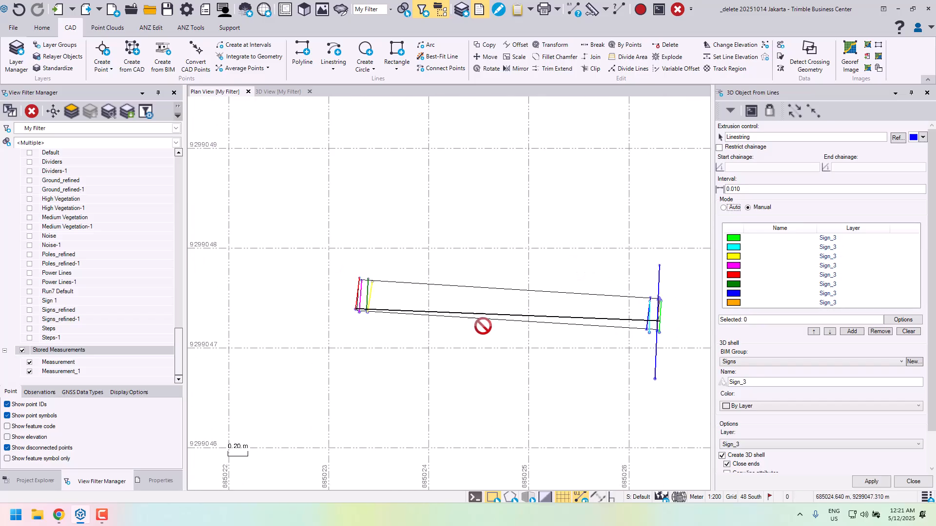
{"action": "scroll", "coordinate": [640, 311], "scroll_direction": "up", "scroll_amount": 2}
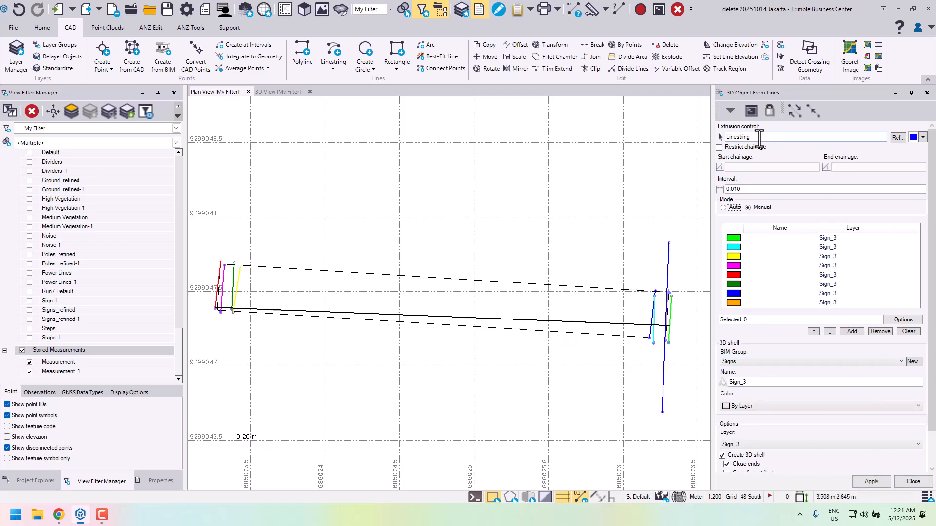
{"action": "middle_click_drag", "start_coordinate": [409, 352], "coordinate": [413, 325]}
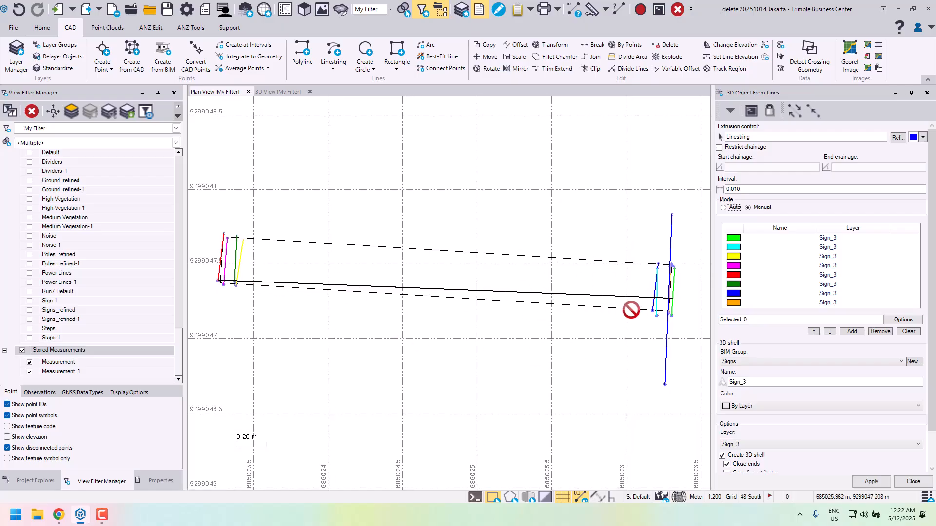
{"action": "middle_click_drag", "start_coordinate": [657, 255], "coordinate": [591, 286]}
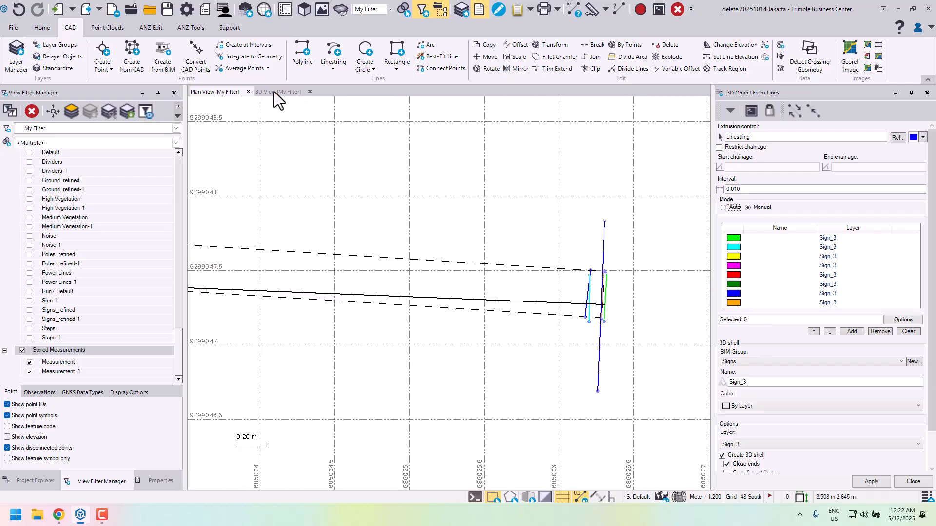
{"action": "scroll", "coordinate": [599, 316], "scroll_direction": "up", "scroll_amount": 4}
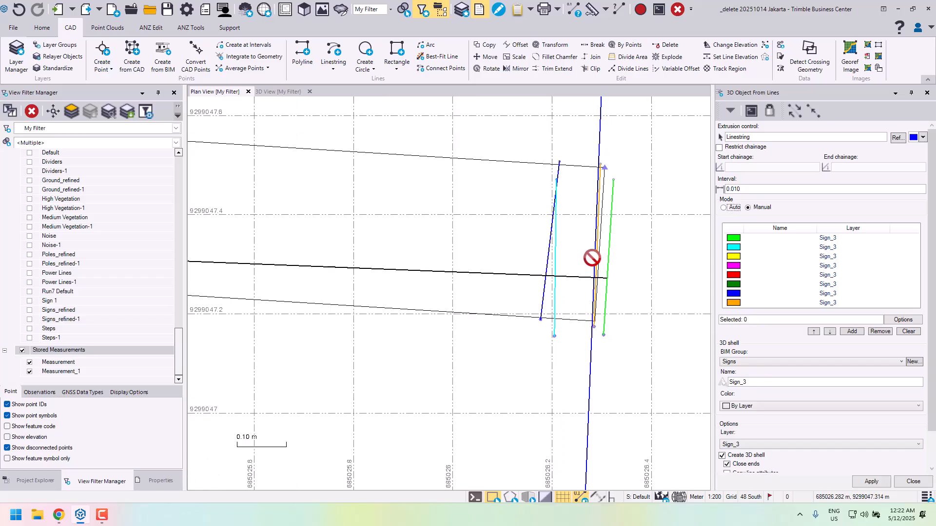
{"action": "scroll", "coordinate": [600, 253], "scroll_direction": "down", "scroll_amount": 4}
{"action": "middle_click_drag", "start_coordinate": [628, 194], "coordinate": [618, 236]}
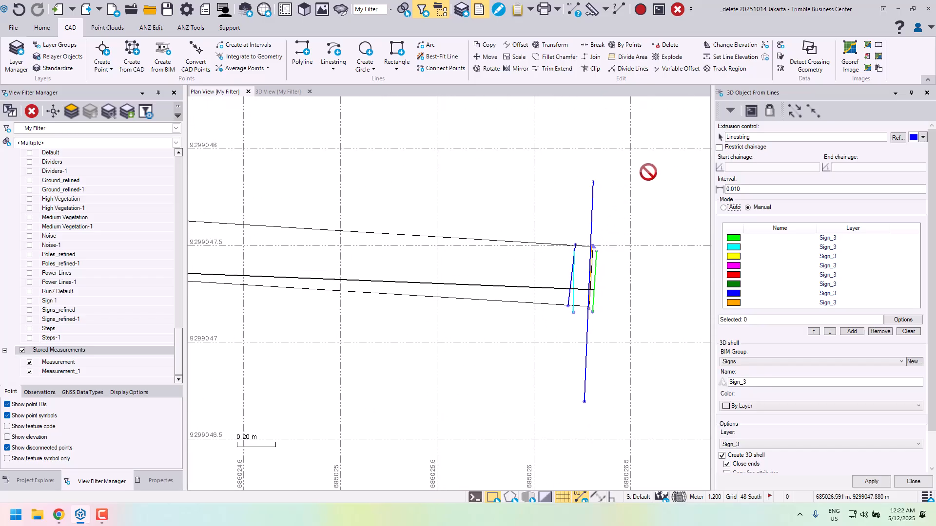
{"action": "left_click", "coordinate": [155, 29]}
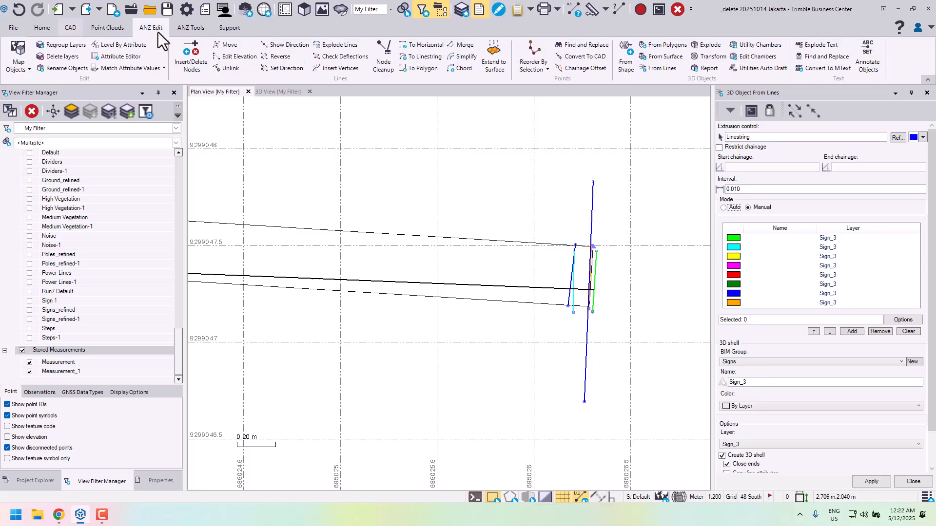
{"action": "left_click", "coordinate": [185, 47]}
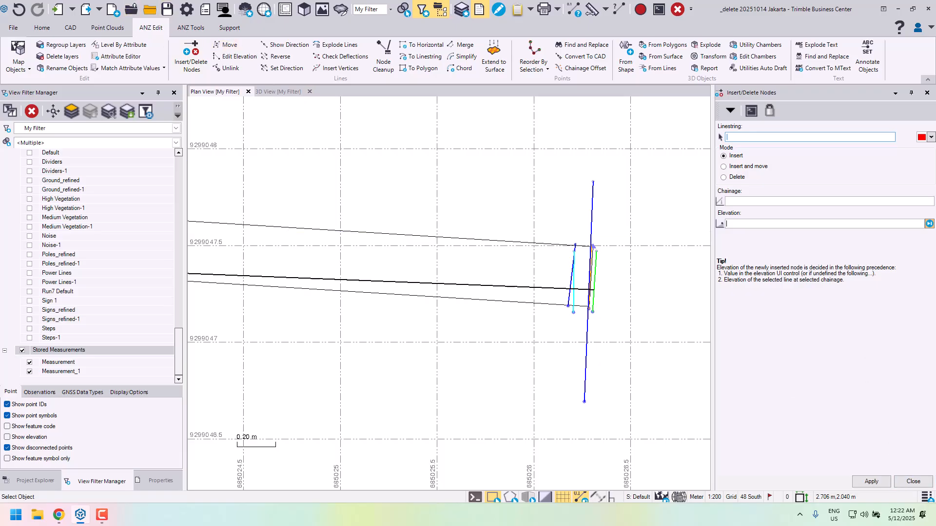
{"action": "left_click", "coordinate": [913, 481]}
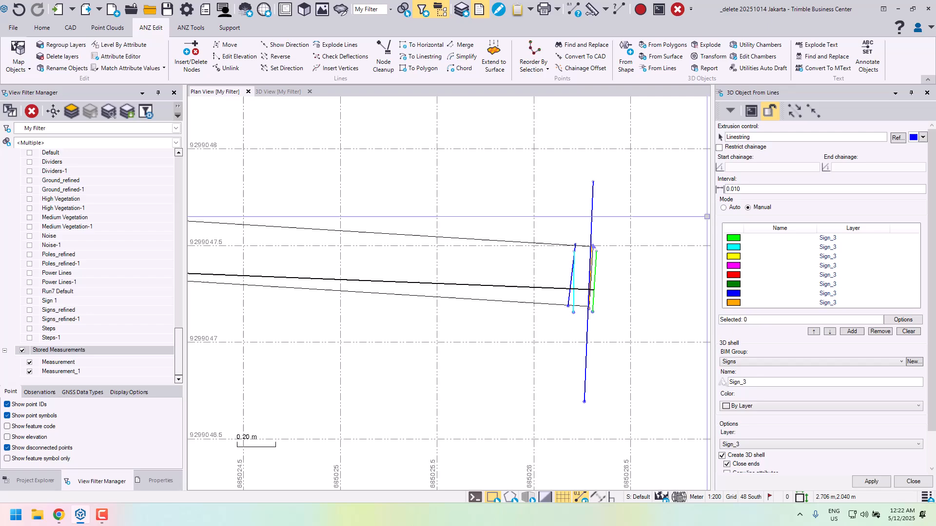
- Move the north endpoint of the extrusion control linestring slightly east to align it with the sign's end edge
{"action": "left_click", "coordinate": [594, 182]}
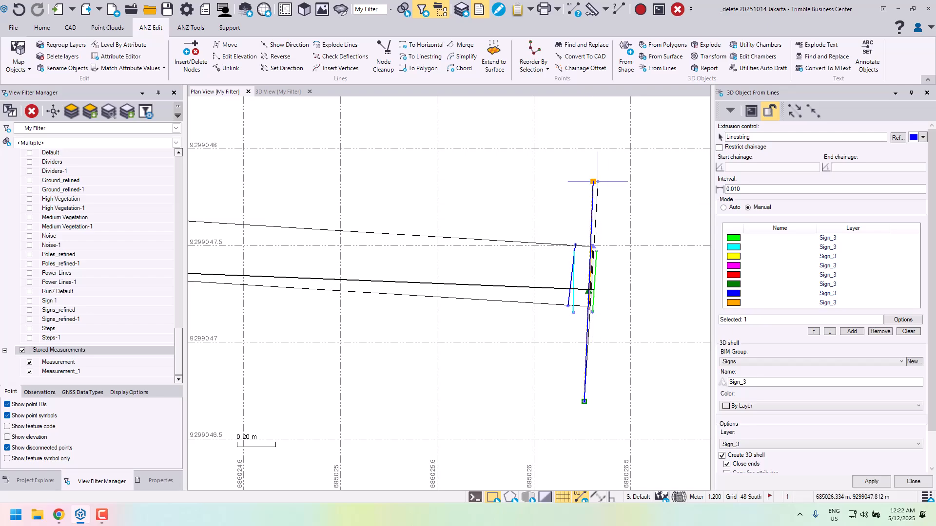
{"action": "left_click", "coordinate": [599, 181]}
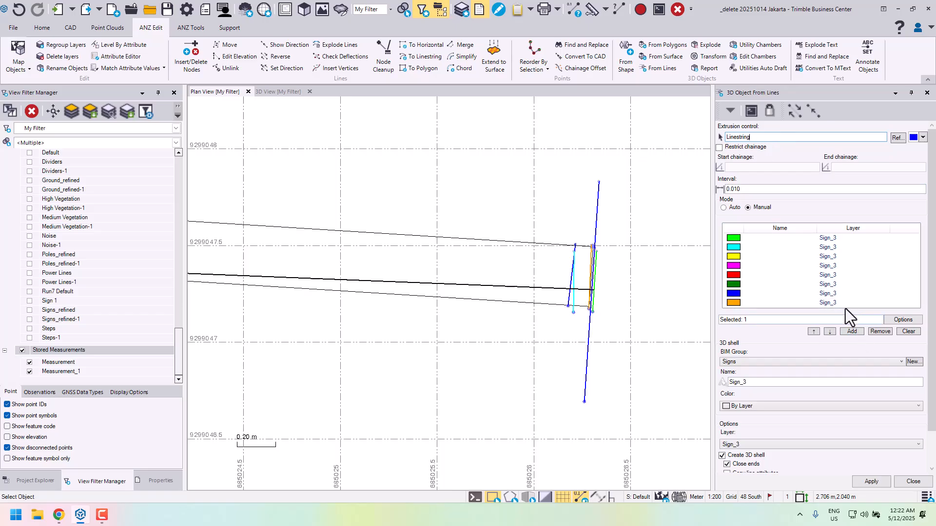
- Remove all eight Sign_3 linestrings from the shape lines list
{"action": "left_click", "coordinate": [782, 300]}
{"action": "left_click", "coordinate": [741, 237], "text": "shift"}
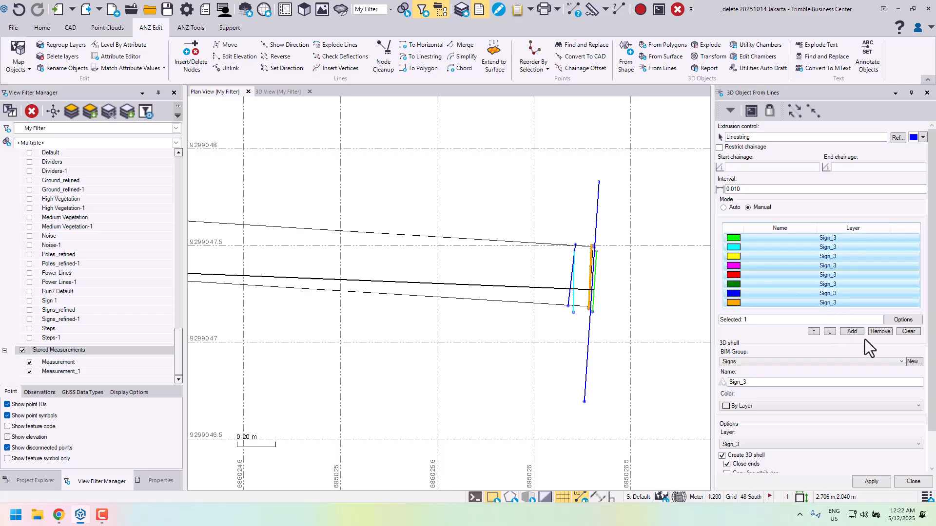
{"action": "left_click", "coordinate": [876, 333]}
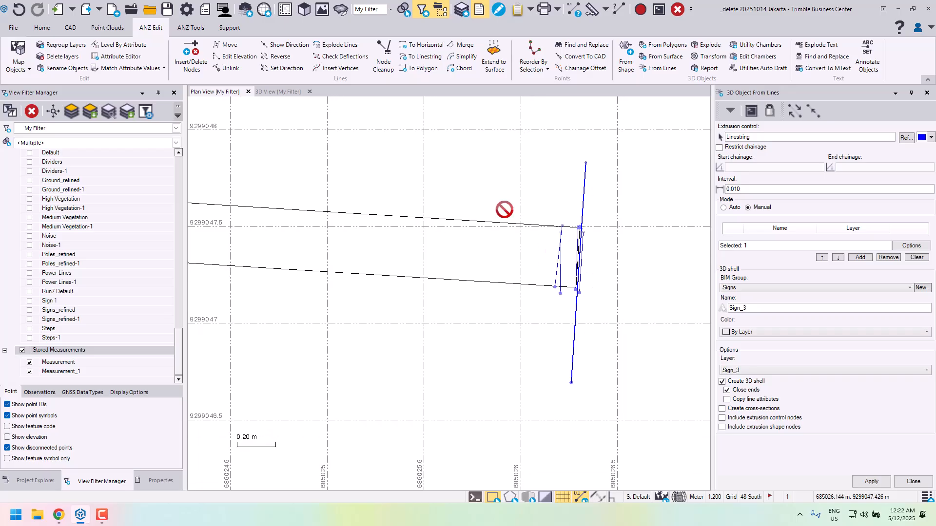
- Locate the linestring beside the sign in the 3D view and reselect it as the extrusion control
{"action": "left_click", "coordinate": [266, 91]}
{"action": "middle_click_drag", "start_coordinate": [491, 265], "coordinate": [580, 202]}
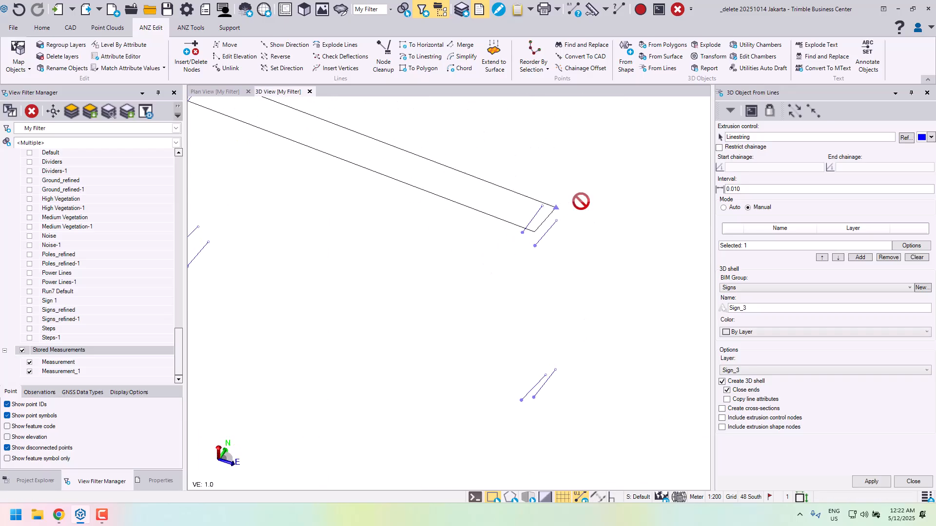
{"action": "scroll", "coordinate": [581, 203], "scroll_direction": "down", "scroll_amount": 3}
{"action": "mouse_move", "coordinate": [526, 216]}
{"action": "middle_mouse_down"}
{"action": "mouse_move", "coordinate": [532, 203]}
{"action": "mouse_move", "coordinate": [520, 203]}
{"action": "middle_mouse_up"}
{"action": "scroll", "coordinate": [508, 236], "scroll_direction": "up", "scroll_amount": 2}
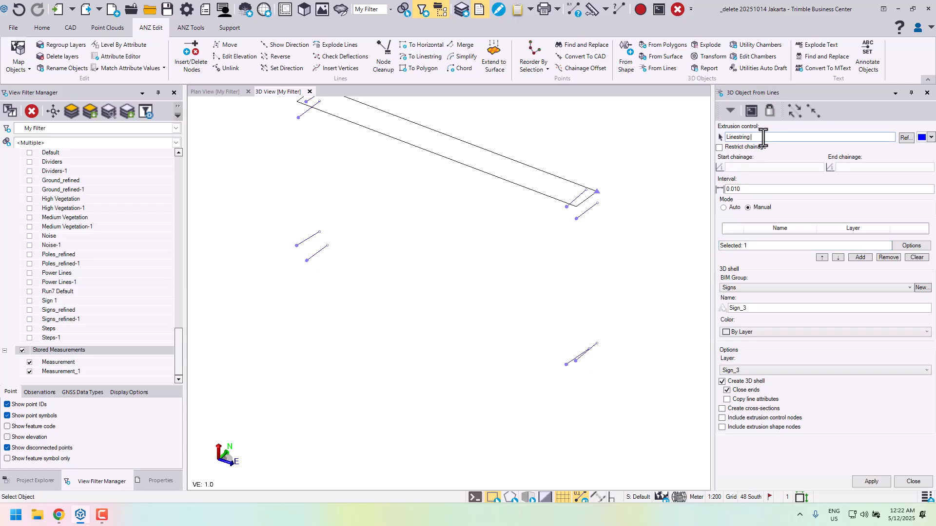
{"action": "scroll", "coordinate": [559, 205], "scroll_direction": "down", "scroll_amount": 2}
{"action": "middle_click_drag", "start_coordinate": [551, 258], "coordinate": [549, 187]}
{"action": "middle_click_drag", "start_coordinate": [593, 307], "coordinate": [593, 139]}
{"action": "scroll", "coordinate": [605, 320], "scroll_direction": "down", "scroll_amount": 4}
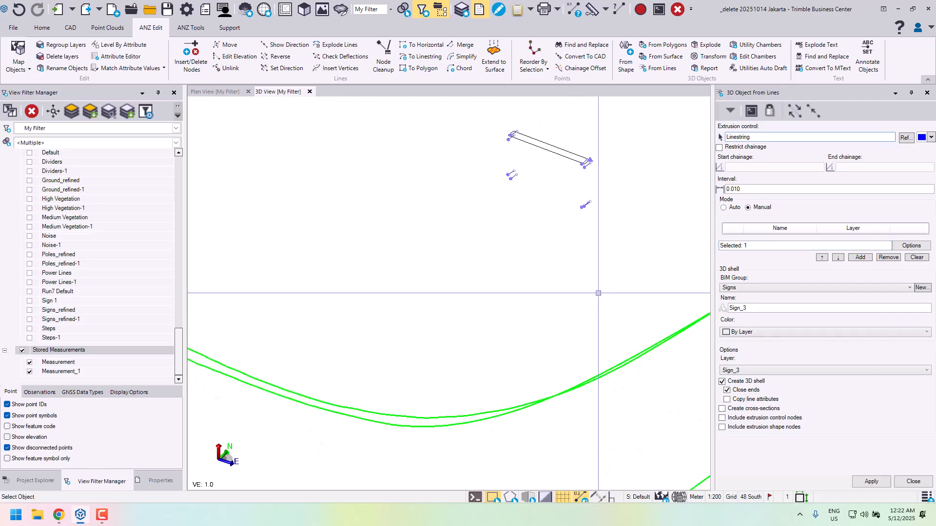
{"action": "middle_click_drag", "start_coordinate": [598, 293], "coordinate": [607, 358]}
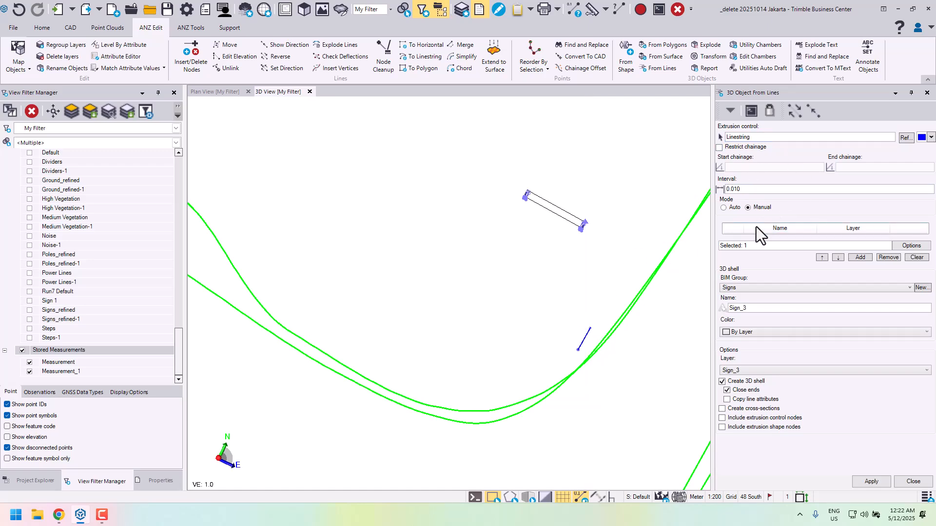
- Select the Sign_3 corner linestrings in order around the sign, starting at the lower east corner, and add them to the shape lines list
{"action": "scroll", "coordinate": [578, 240], "scroll_direction": "up", "scroll_amount": 4}
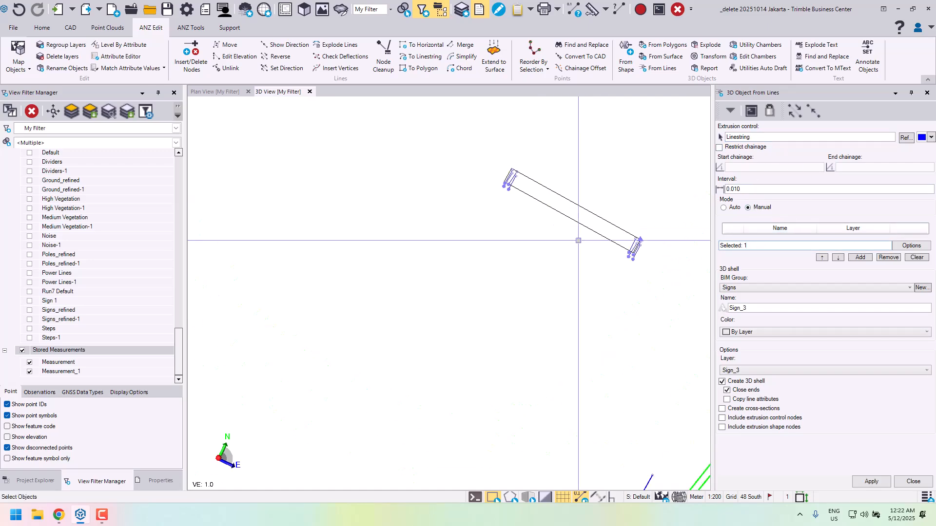
{"action": "middle_click_drag", "start_coordinate": [578, 240], "coordinate": [656, 244]}
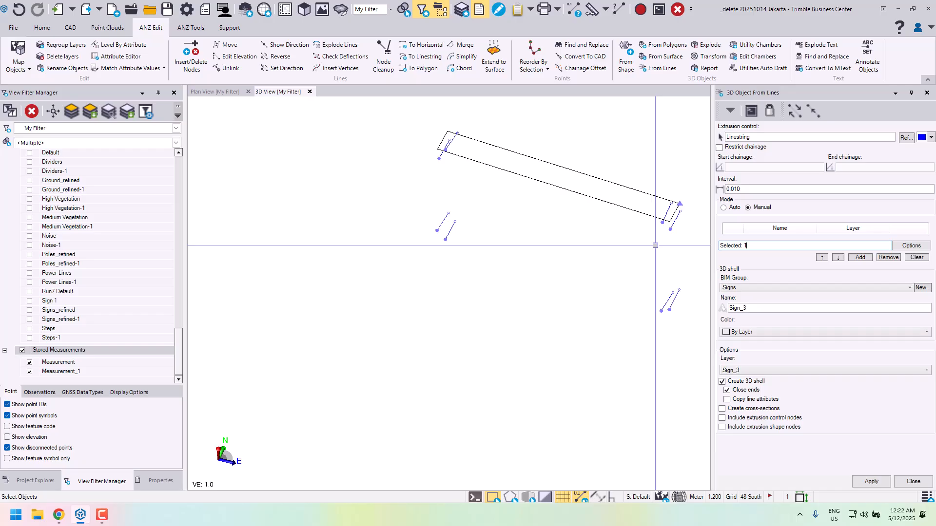
{"action": "left_click", "coordinate": [675, 297]}
{"action": "left_click", "coordinate": [442, 223]}
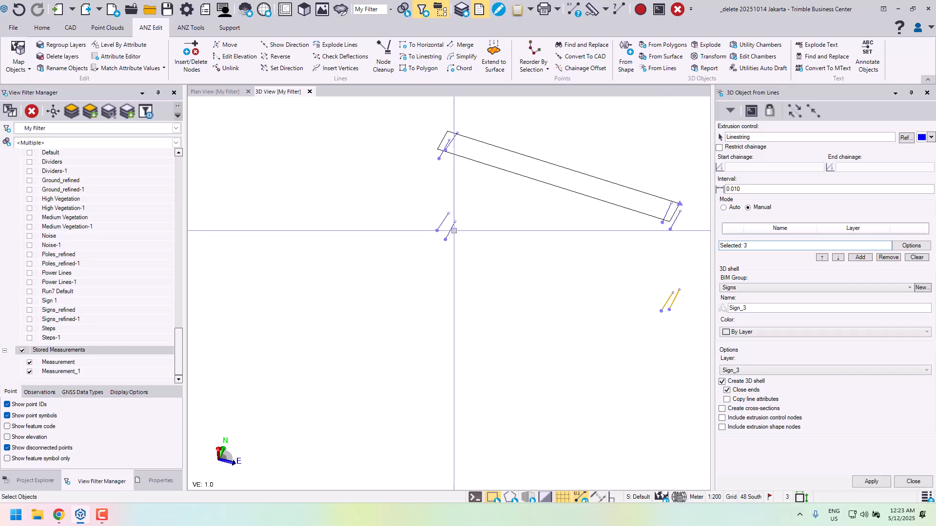
{"action": "left_click", "coordinate": [450, 231]}
{"action": "middle_click_drag", "start_coordinate": [442, 155], "coordinate": [458, 119]}
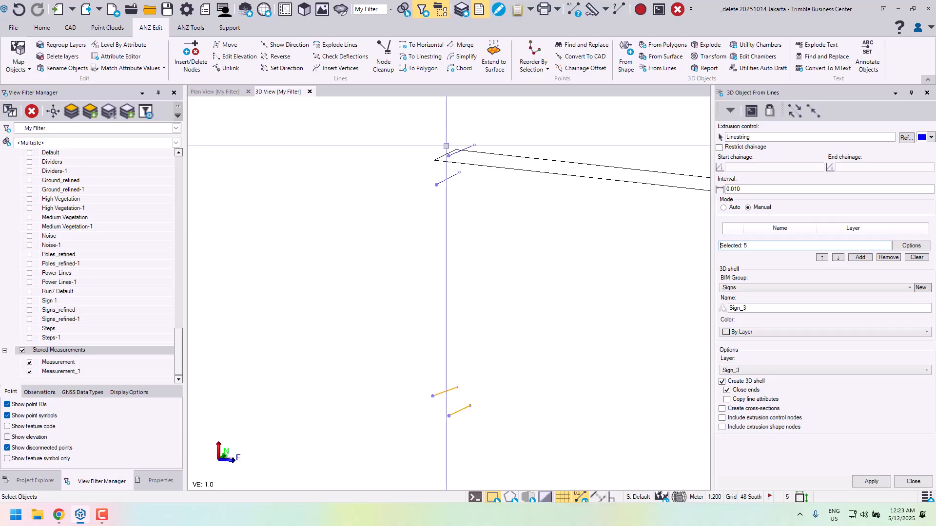
{"action": "left_click", "coordinate": [452, 176]}
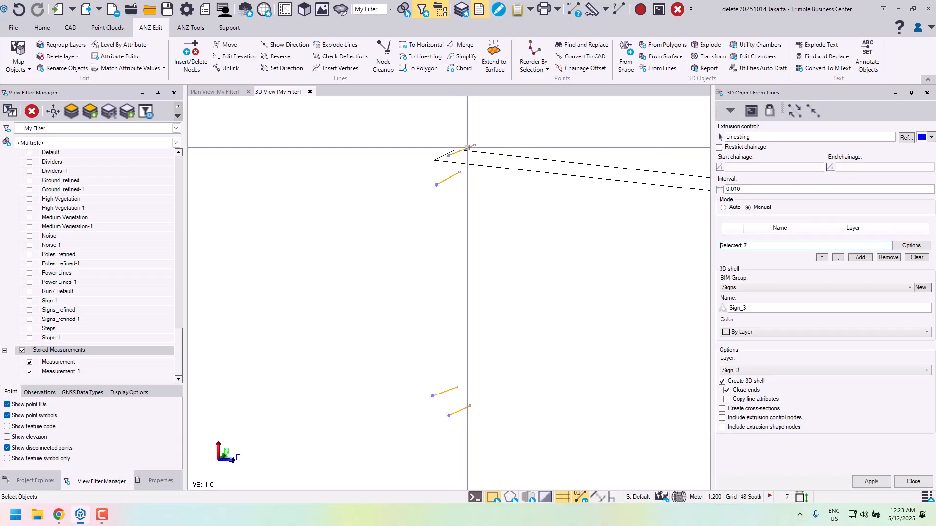
{"action": "middle_click_drag", "start_coordinate": [605, 170], "coordinate": [339, 138]}
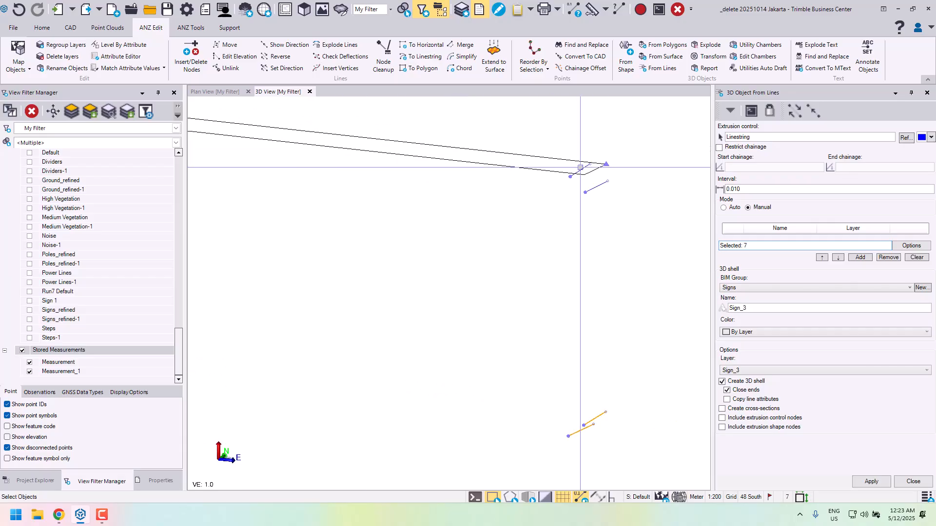
{"action": "left_click", "coordinate": [580, 170]}
{"action": "left_click", "coordinate": [595, 187]}
{"action": "scroll", "coordinate": [591, 257], "scroll_direction": "down", "scroll_amount": 2}
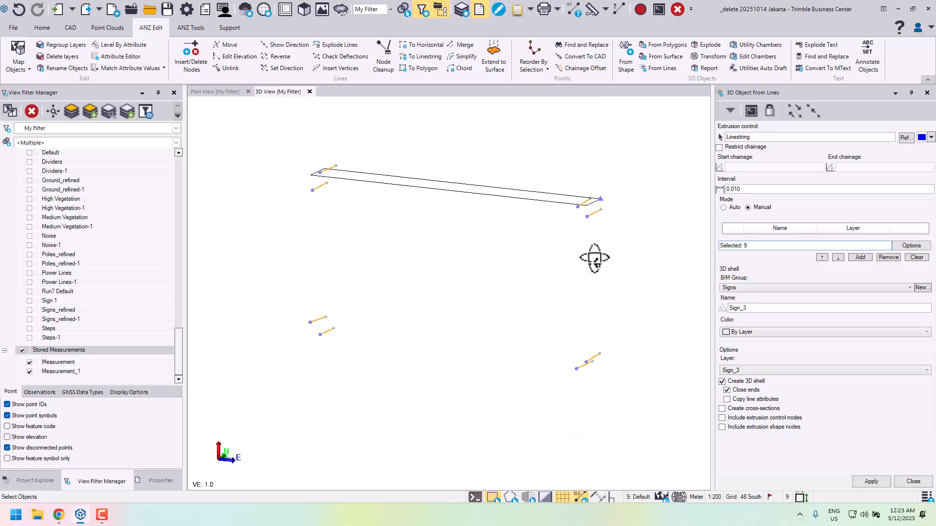
{"action": "middle_click_drag", "start_coordinate": [595, 258], "coordinate": [595, 260]}
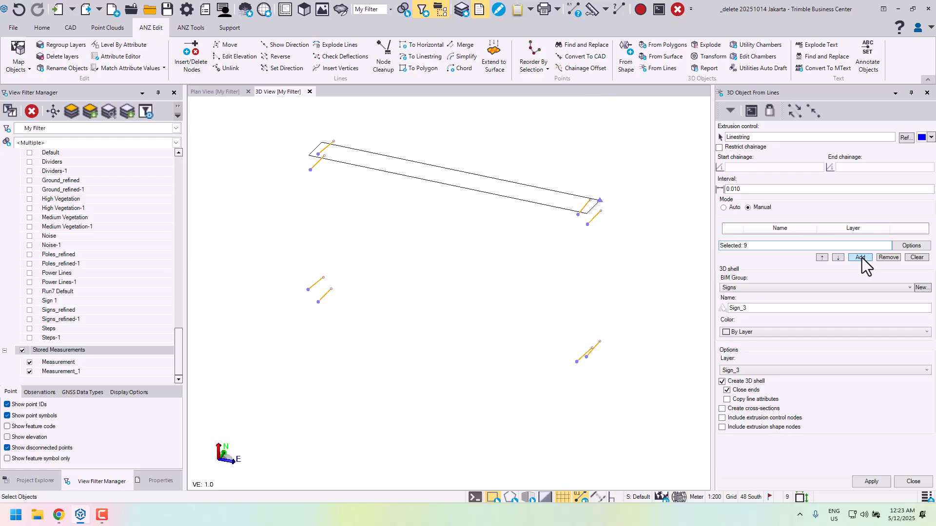
{"action": "left_click", "coordinate": [860, 257]}
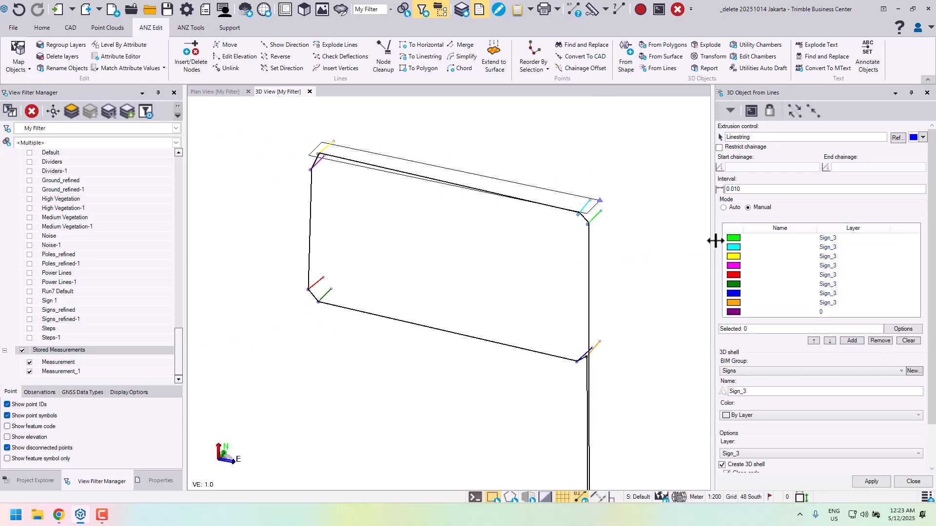
- Remove the layer 0 line from the shape lines list, keeping only the eight Sign_3 linestrings
{"action": "scroll", "coordinate": [622, 304], "scroll_direction": "down", "scroll_amount": 2}
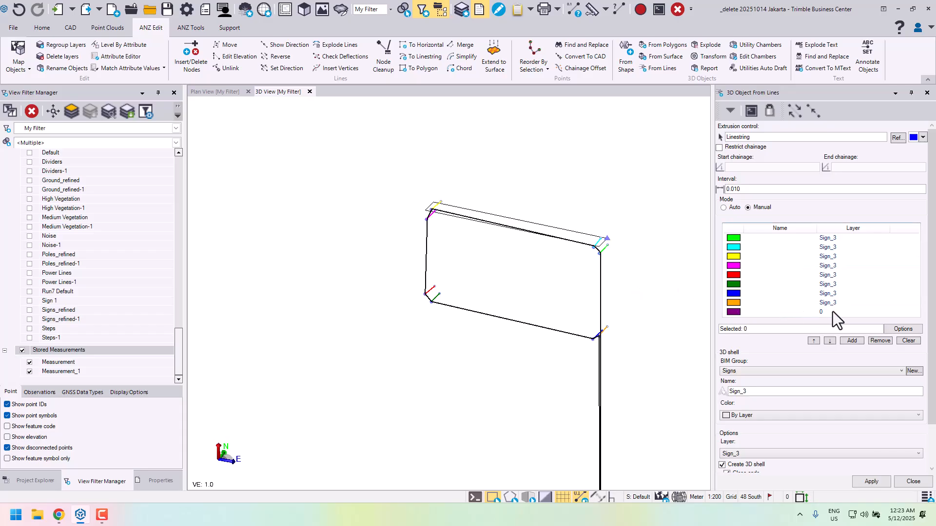
{"action": "left_click", "coordinate": [783, 314]}
{"action": "left_click", "coordinate": [870, 341]}
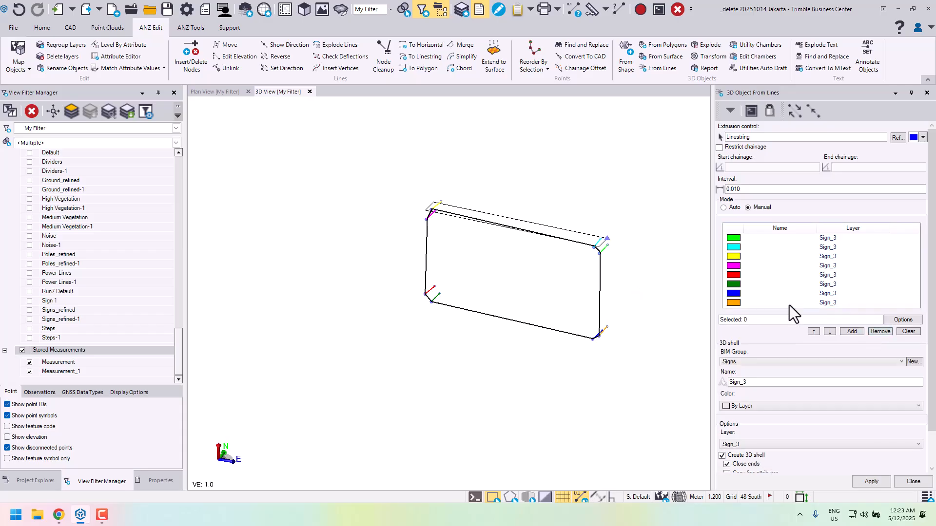
- Check the previewed sign outline from several angles and create the Sign_3 3D shell with the 0.010 interval
{"action": "middle_click_drag", "start_coordinate": [600, 296], "coordinate": [553, 295]}
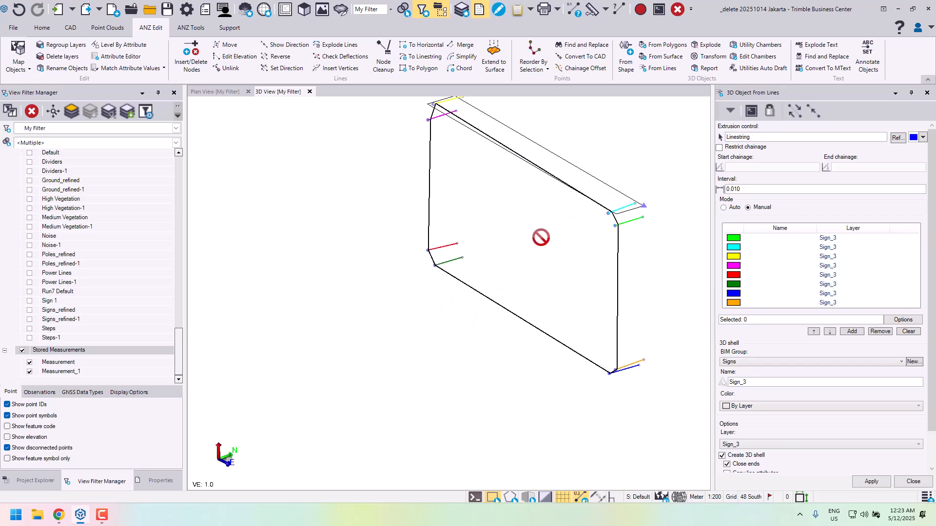
{"action": "middle_click_drag", "start_coordinate": [541, 237], "coordinate": [410, 299]}
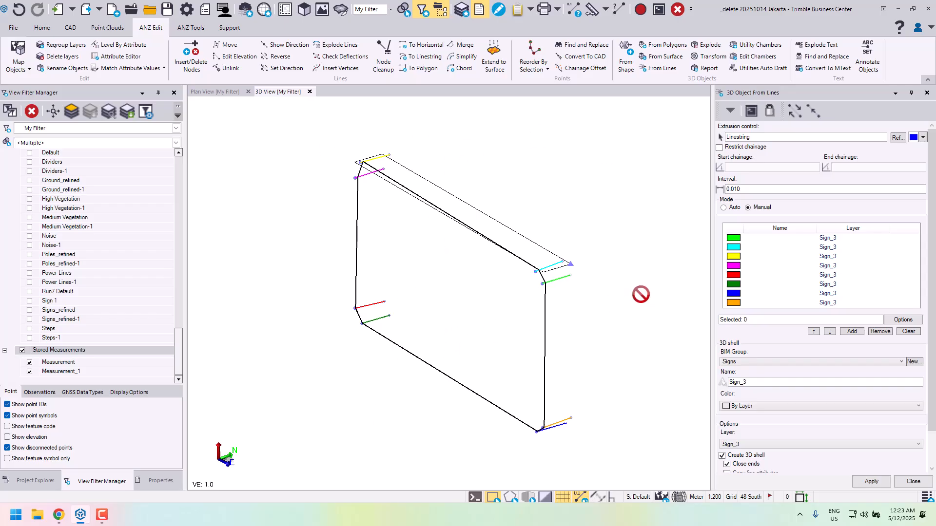
{"action": "middle_click_drag", "start_coordinate": [612, 295], "coordinate": [559, 274]}
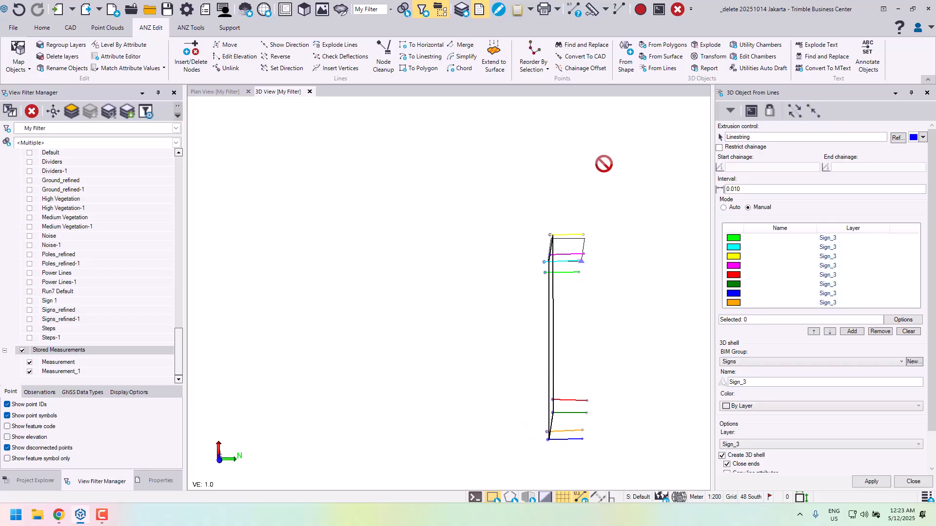
{"action": "middle_click_drag", "start_coordinate": [546, 395], "coordinate": [559, 368]}
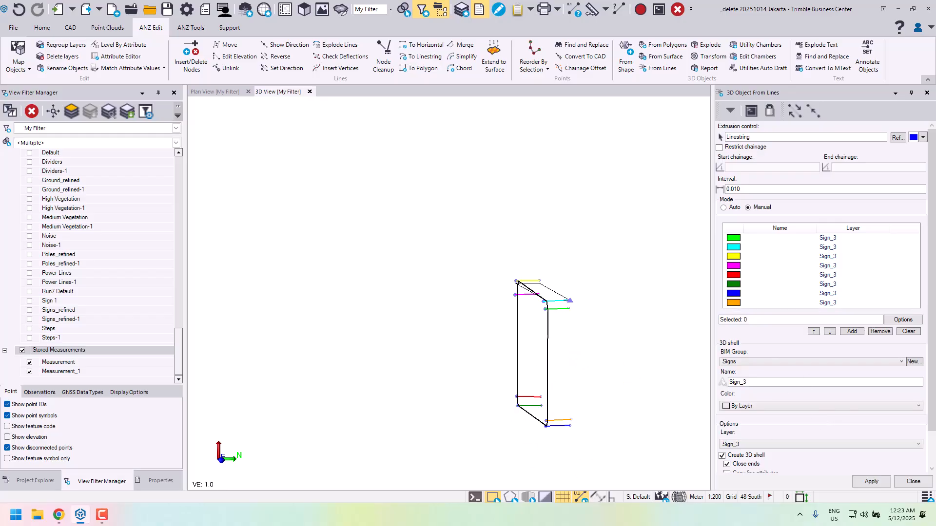
{"action": "scroll", "coordinate": [773, 369], "scroll_direction": "down", "scroll_amount": 2}
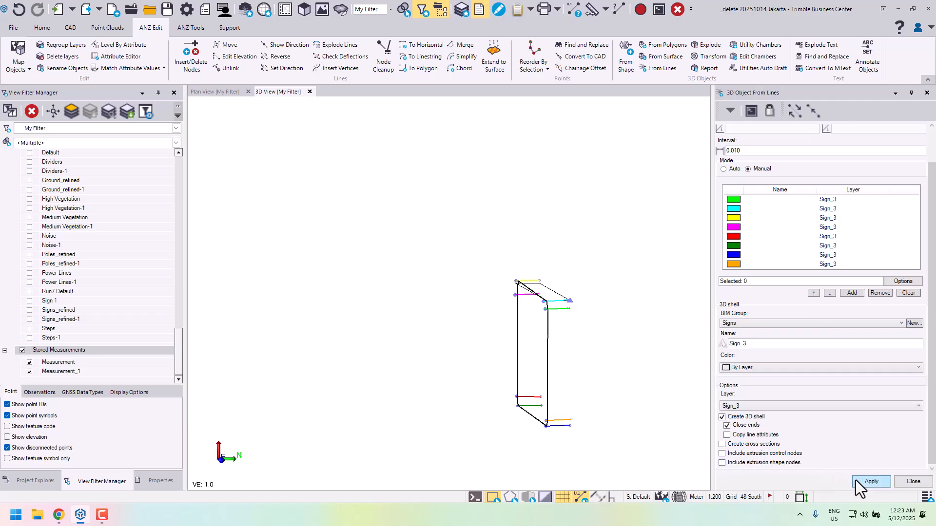
{"action": "left_click", "coordinate": [870, 482]}
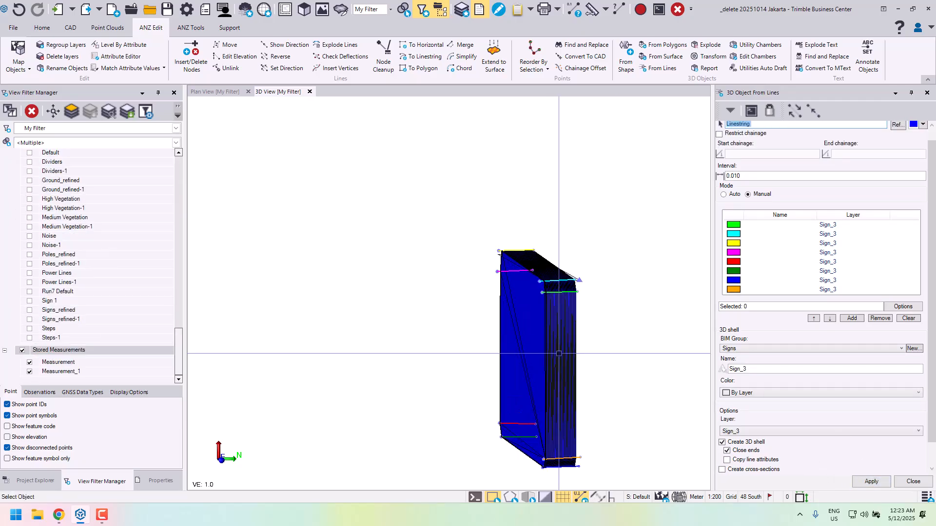
- Examine how the Sign_3 shell's edges and back face meet the corner linestrings at the sign's east end
{"action": "right_click_drag", "start_coordinate": [594, 295], "coordinate": [620, 309]}
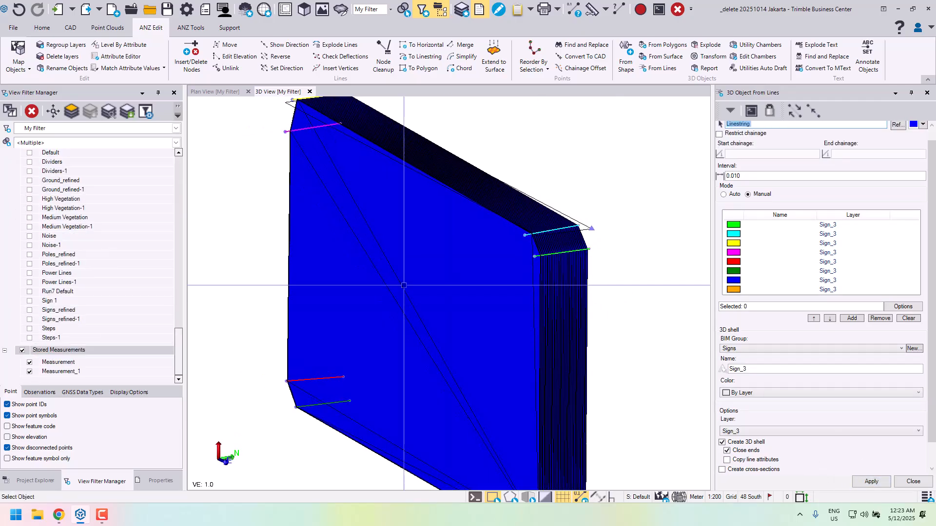
{"action": "right_click_drag", "start_coordinate": [568, 243], "coordinate": [583, 297]}
{"action": "scroll", "coordinate": [573, 432], "scroll_direction": "up", "scroll_amount": 5}
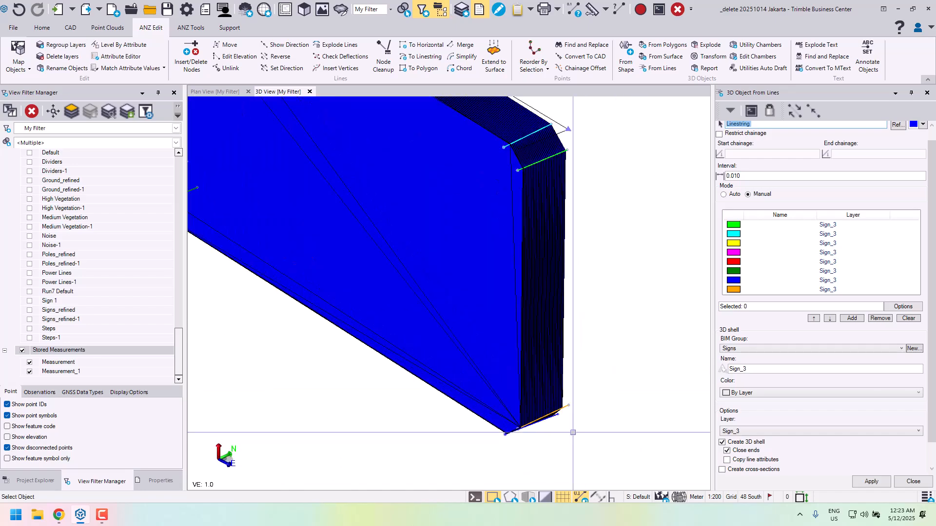
{"action": "middle_click_drag", "start_coordinate": [574, 405], "coordinate": [578, 394]}
{"action": "right_click_drag", "start_coordinate": [578, 394], "coordinate": [566, 408]}
{"action": "scroll", "coordinate": [567, 407], "scroll_direction": "down", "scroll_amount": 5}
{"action": "right_click_drag", "start_coordinate": [583, 379], "coordinate": [597, 327]}
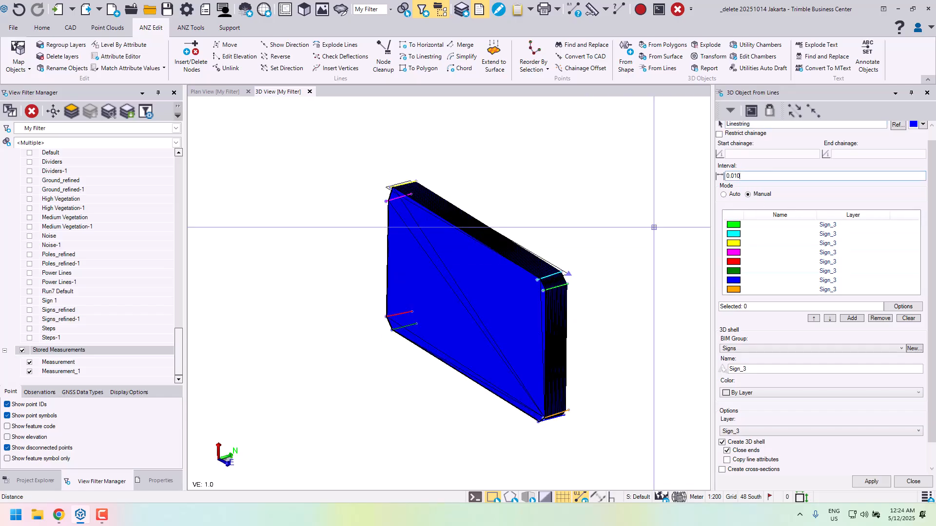
{"action": "scroll", "coordinate": [536, 293], "scroll_direction": "up", "scroll_amount": 4}
{"action": "scroll", "coordinate": [565, 241], "scroll_direction": "up", "scroll_amount": 5}
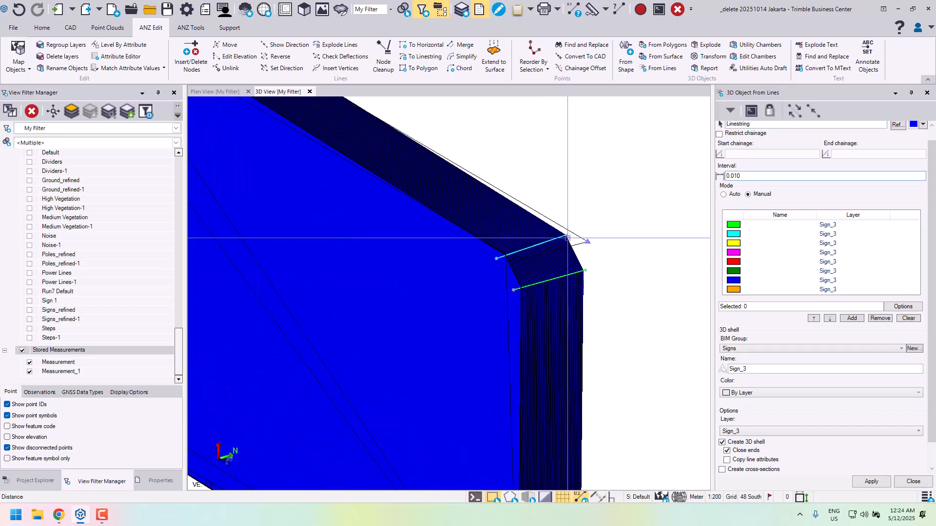
{"action": "right_click_drag", "start_coordinate": [569, 246], "coordinate": [522, 257]}
{"action": "scroll", "coordinate": [554, 257], "scroll_direction": "down", "scroll_amount": 4}
{"action": "scroll", "coordinate": [522, 257], "scroll_direction": "down", "scroll_amount": 2}
{"action": "middle_click_drag", "start_coordinate": [523, 257], "coordinate": [537, 300]}
{"action": "right_click_drag", "start_coordinate": [537, 299], "coordinate": [535, 283]}
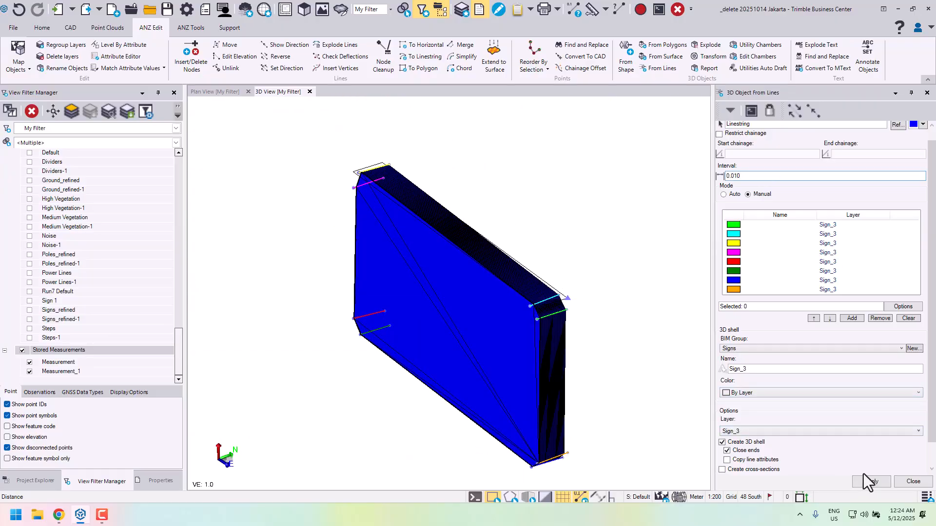
- Undo the Sign_3 shell and recreate it with an extrusion interval of 0.001, closing the command after checking the corner
{"action": "key", "text": "ctrl+z"}
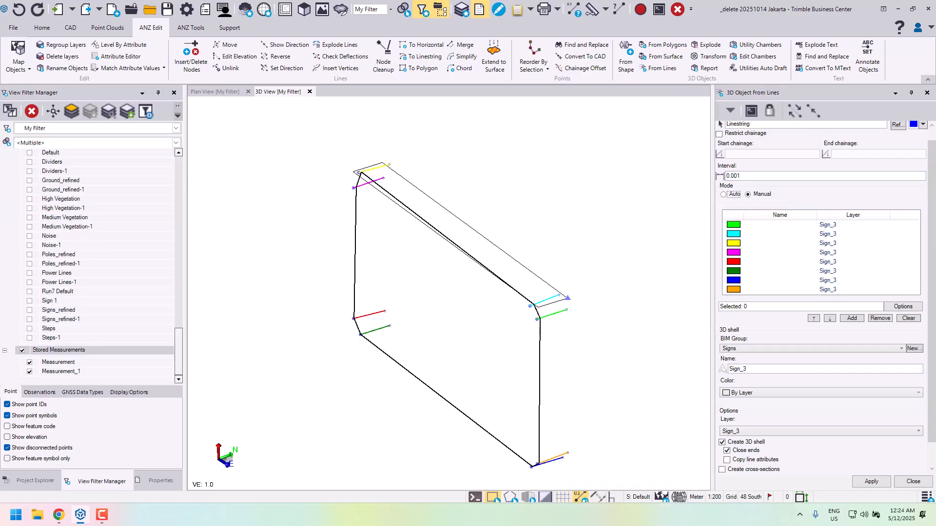
{"action": "left_click", "coordinate": [871, 481]}
{"action": "scroll", "coordinate": [567, 313], "scroll_direction": "up", "scroll_amount": 5}
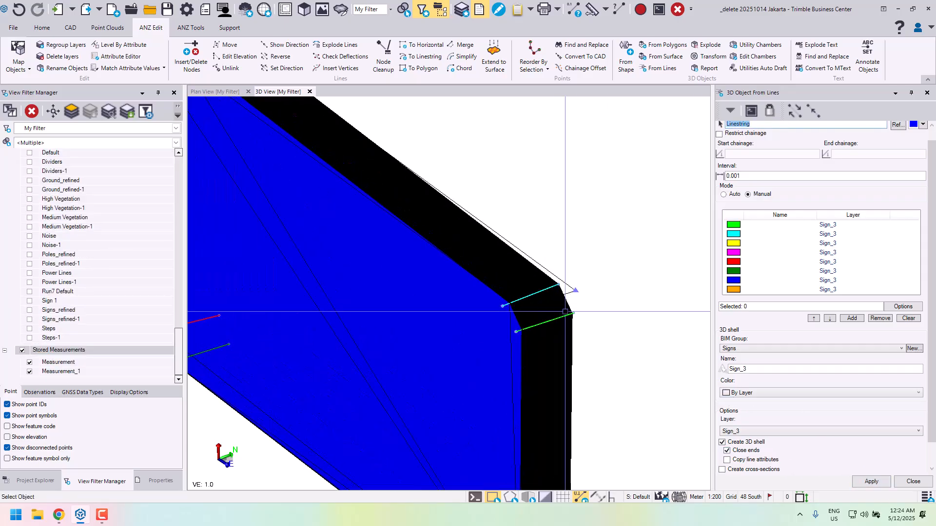
{"action": "middle_click_drag", "start_coordinate": [566, 314], "coordinate": [585, 320]}
{"action": "scroll", "coordinate": [575, 322], "scroll_direction": "down", "scroll_amount": 3}
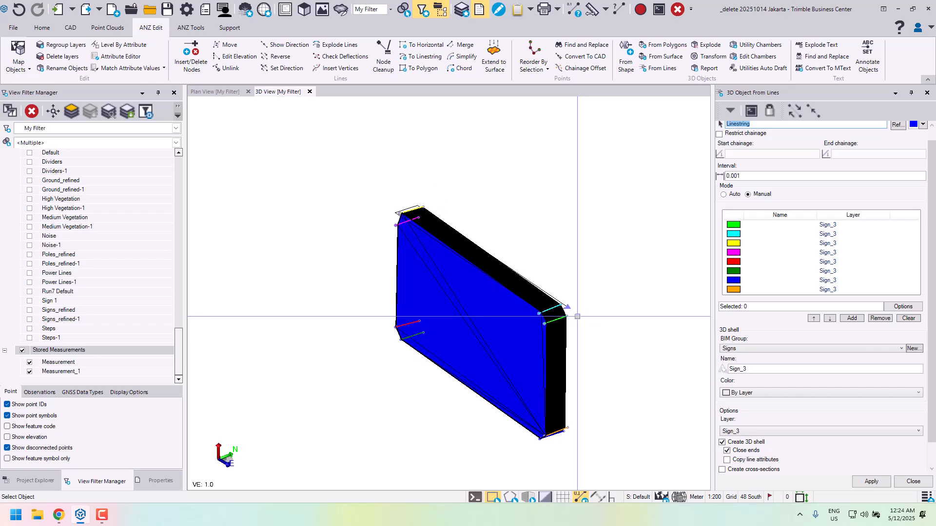
{"action": "left_click", "coordinate": [914, 483]}
- Select the Sign_3 BIM object and examine its shape and properties
{"action": "scroll", "coordinate": [657, 351], "scroll_direction": "up", "scroll_amount": 4}
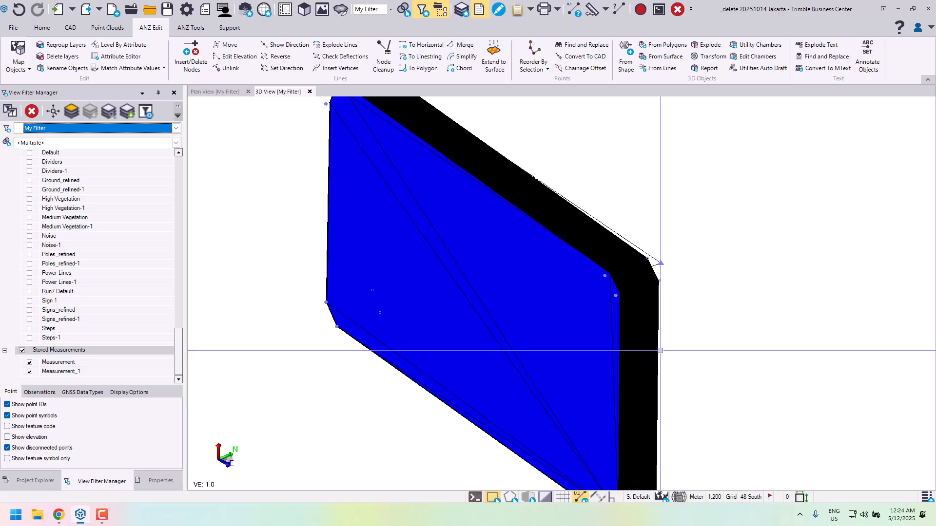
{"action": "left_click", "coordinate": [658, 351]}
{"action": "scroll", "coordinate": [703, 345], "scroll_direction": "down", "scroll_amount": 2}
{"action": "middle_click_drag", "start_coordinate": [702, 340], "coordinate": [725, 317]}
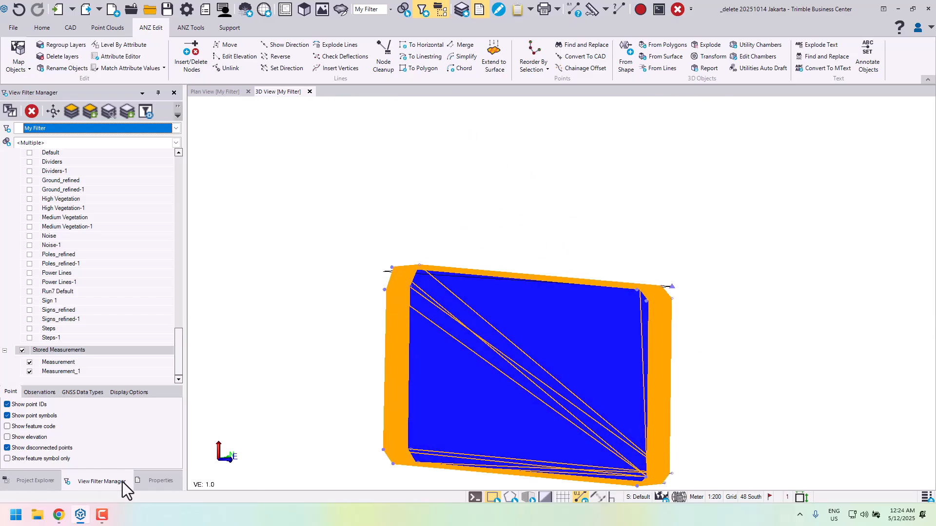
{"action": "left_click", "coordinate": [157, 481]}
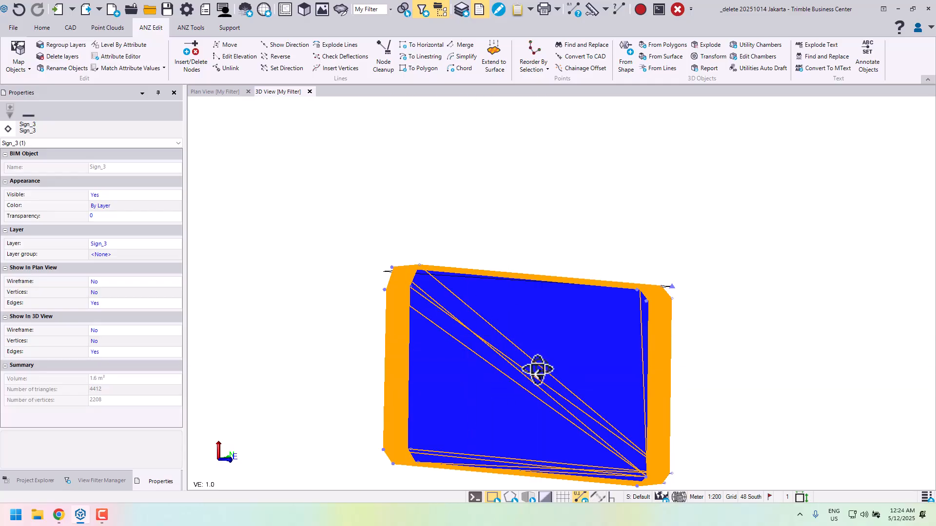
{"action": "middle_click_drag", "start_coordinate": [538, 370], "coordinate": [587, 259]}
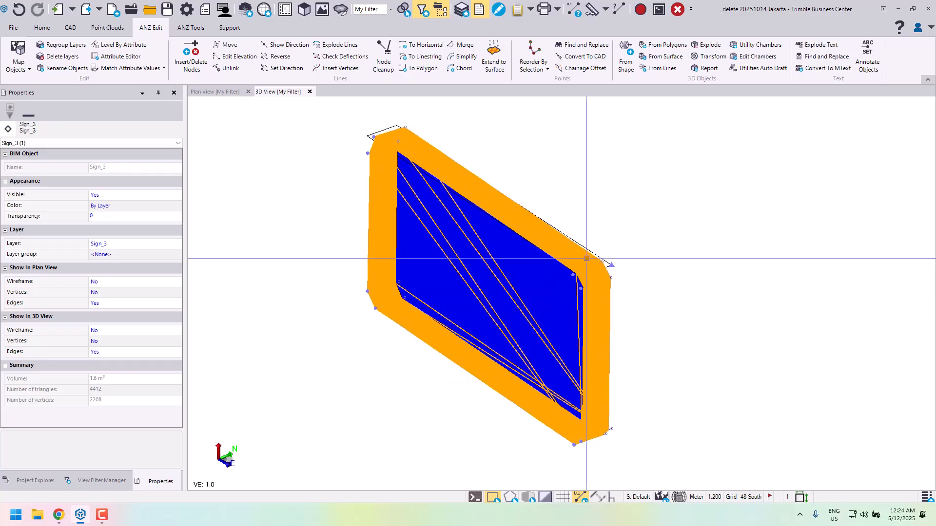
- Set the transparency of the Sign_3 BIM object to 30
{"action": "left_click", "coordinate": [606, 239]}
{"action": "scroll", "coordinate": [570, 274], "scroll_direction": "up", "scroll_amount": 2}
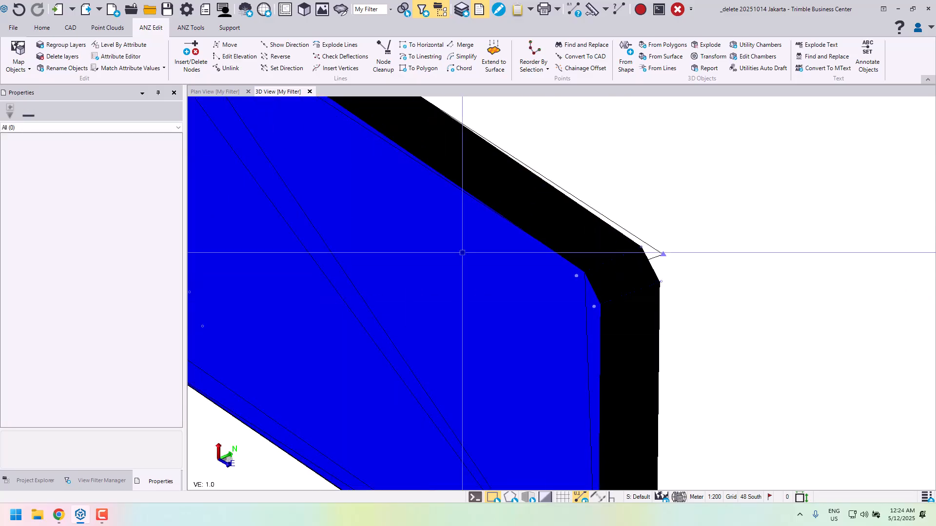
{"action": "scroll", "coordinate": [462, 252], "scroll_direction": "down", "scroll_amount": 3}
{"action": "left_click", "coordinate": [419, 280]}
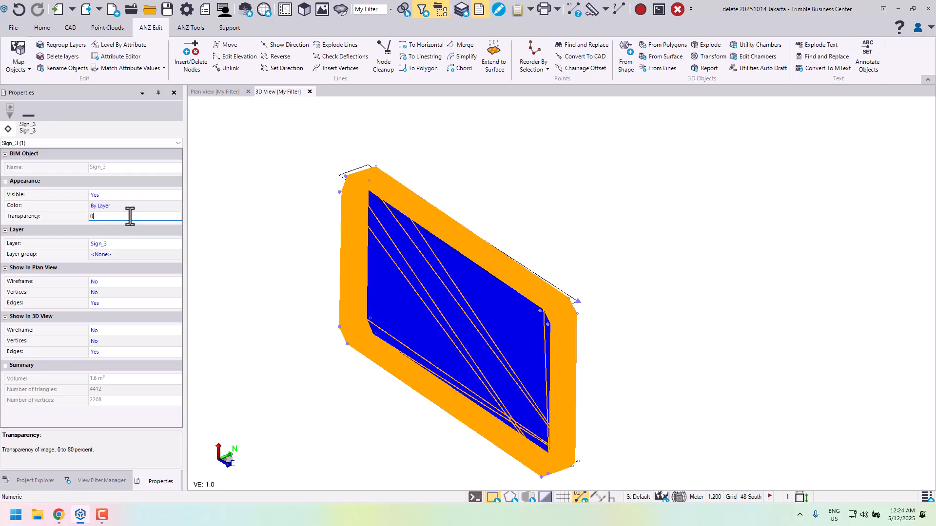
{"action": "left_click", "coordinate": [83, 233]}
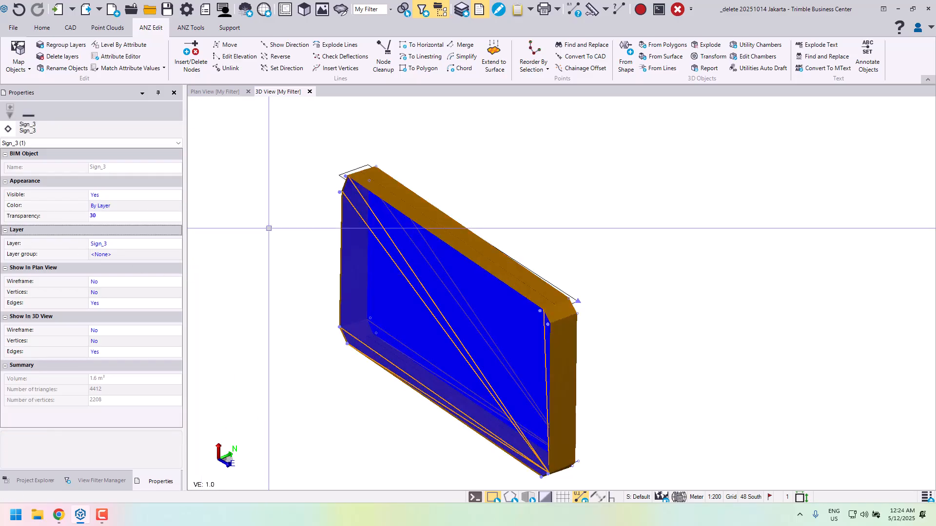
- Display the Sign 1 point cloud region together with the semi-transparent Sign_3 shell
{"action": "left_click", "coordinate": [102, 481]}
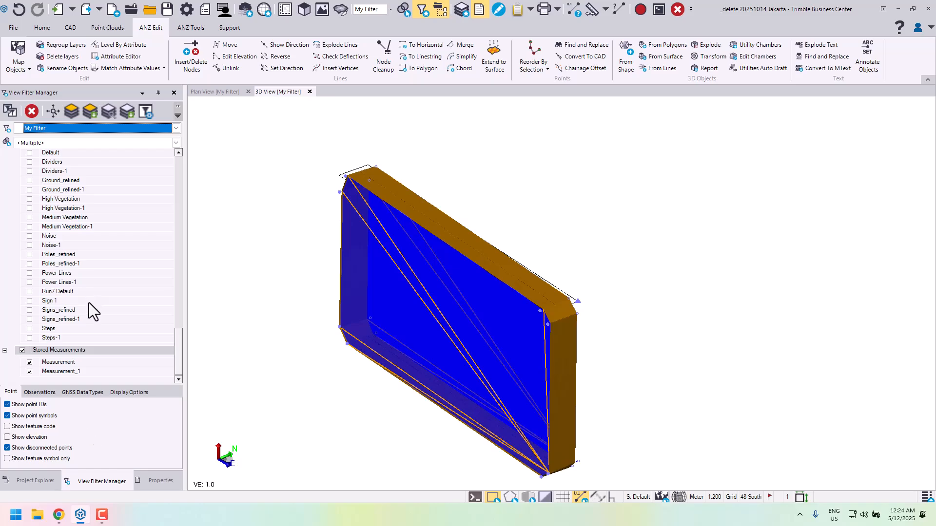
{"action": "left_click", "coordinate": [29, 301]}
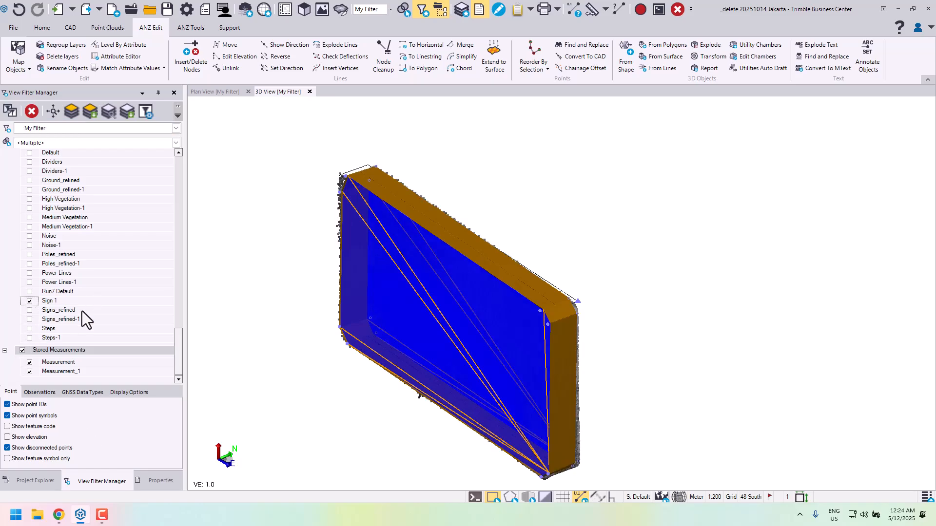
{"action": "scroll", "coordinate": [658, 147], "scroll_direction": "up", "scroll_amount": 5}
{"action": "scroll", "coordinate": [657, 147], "scroll_direction": "up", "scroll_amount": 5}
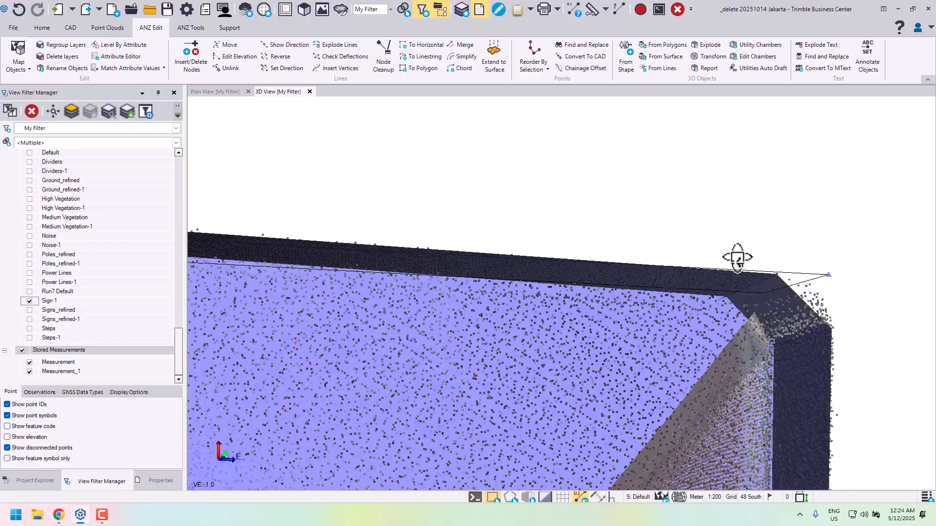
- Compare the Sign_3 shell's upper and lower corners at the sign's west end with the Sign 1 scan points
{"action": "right_click_drag", "start_coordinate": [738, 257], "coordinate": [767, 252]}
{"action": "middle_click_drag", "start_coordinate": [767, 253], "coordinate": [785, 175]}
{"action": "right_click_drag", "start_coordinate": [784, 175], "coordinate": [807, 176]}
{"action": "scroll", "coordinate": [808, 175], "scroll_direction": "down", "scroll_amount": 3}
{"action": "middle_click_drag", "start_coordinate": [598, 179], "coordinate": [902, 173]}
{"action": "scroll", "coordinate": [541, 169], "scroll_direction": "up", "scroll_amount": 3}
{"action": "mouse_move", "coordinate": [541, 170]}
{"action": "right_mouse_down"}
{"action": "mouse_move", "coordinate": [559, 185]}
{"action": "mouse_move", "coordinate": [547, 175]}
{"action": "right_mouse_up"}
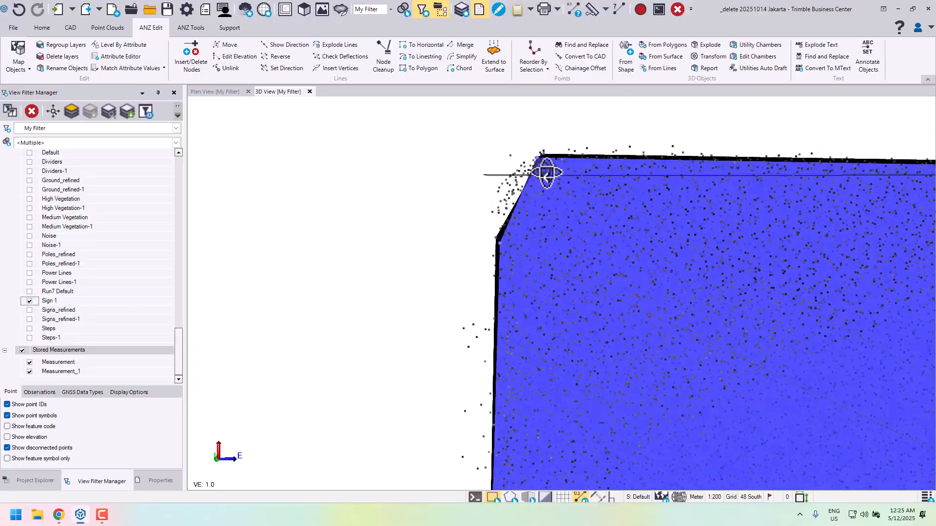
{"action": "scroll", "coordinate": [552, 178], "scroll_direction": "down", "scroll_amount": 2}
{"action": "middle_click_drag", "start_coordinate": [571, 312], "coordinate": [547, 136]}
{"action": "middle_click_drag", "start_coordinate": [522, 314], "coordinate": [512, 226]}
{"action": "scroll", "coordinate": [509, 229], "scroll_direction": "up", "scroll_amount": 3}
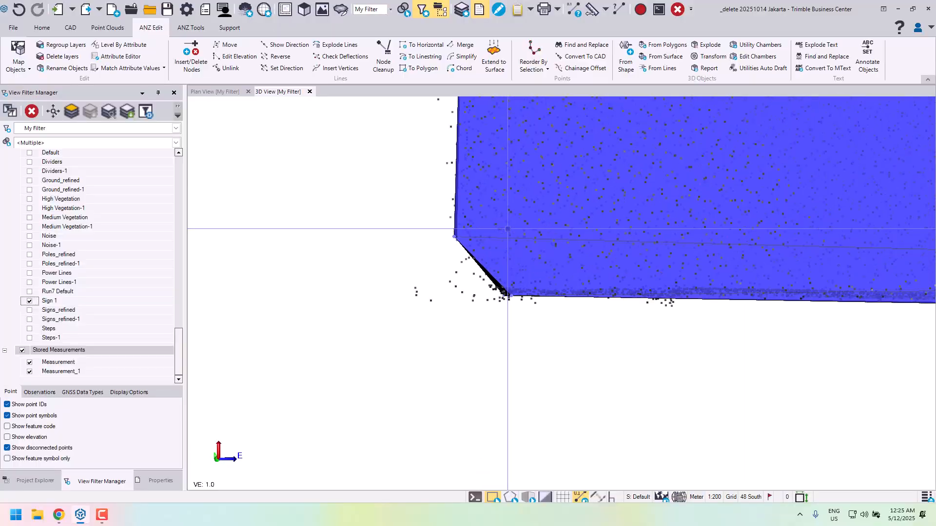
- Examine how the shell's bottom edge, east end and overall shape fit the Sign 1 point cloud
{"action": "right_click_drag", "start_coordinate": [511, 231], "coordinate": [566, 232]}
{"action": "scroll", "coordinate": [566, 232], "scroll_direction": "down", "scroll_amount": 2}
{"action": "middle_click_drag", "start_coordinate": [836, 257], "coordinate": [389, 275]}
{"action": "right_click_drag", "start_coordinate": [735, 252], "coordinate": [638, 258]}
{"action": "middle_click_drag", "start_coordinate": [561, 281], "coordinate": [289, 286]}
{"action": "right_click_drag", "start_coordinate": [652, 266], "coordinate": [583, 268]}
{"action": "middle_click_drag", "start_coordinate": [714, 236], "coordinate": [665, 286]}
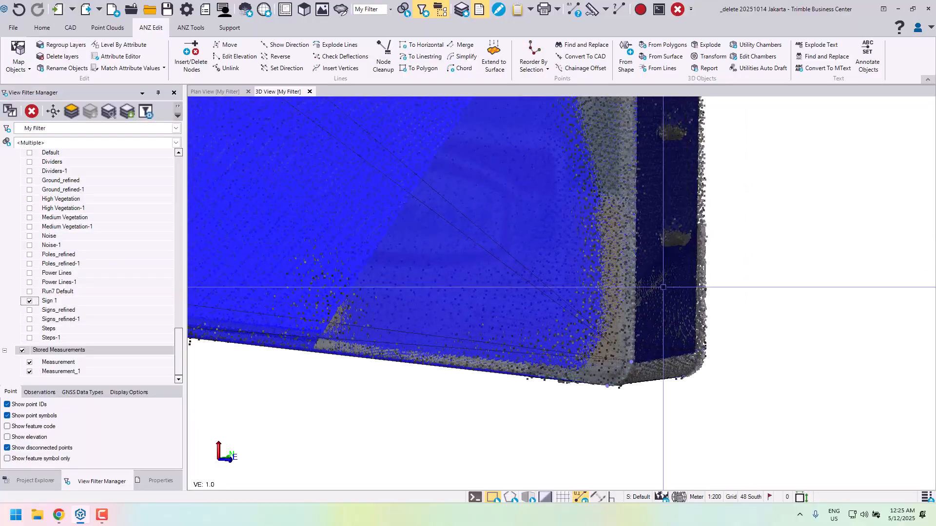
{"action": "scroll", "coordinate": [629, 278], "scroll_direction": "down", "scroll_amount": 4}
{"action": "middle_click_drag", "start_coordinate": [619, 190], "coordinate": [600, 281]}
{"action": "right_click_drag", "start_coordinate": [600, 250], "coordinate": [604, 306]}
{"action": "middle_click_drag", "start_coordinate": [594, 241], "coordinate": [610, 282]}
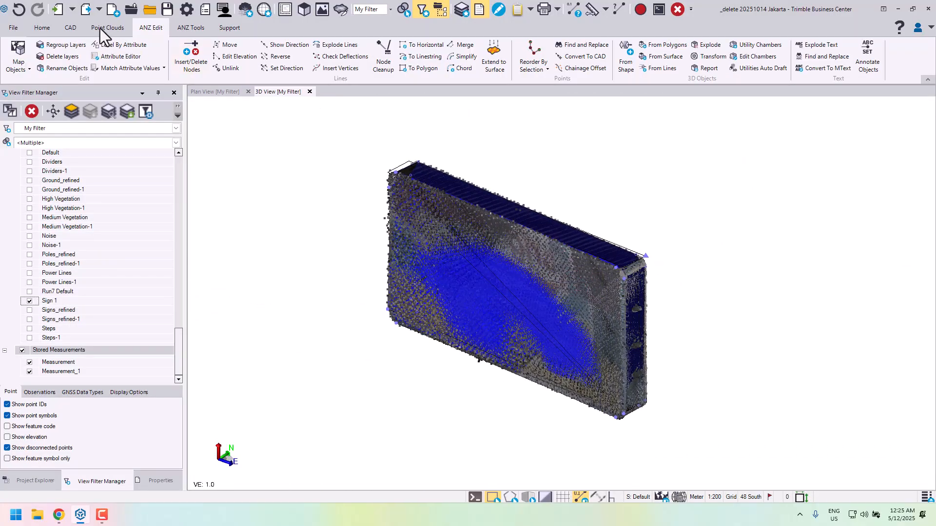
{"action": "left_click", "coordinate": [68, 28]}
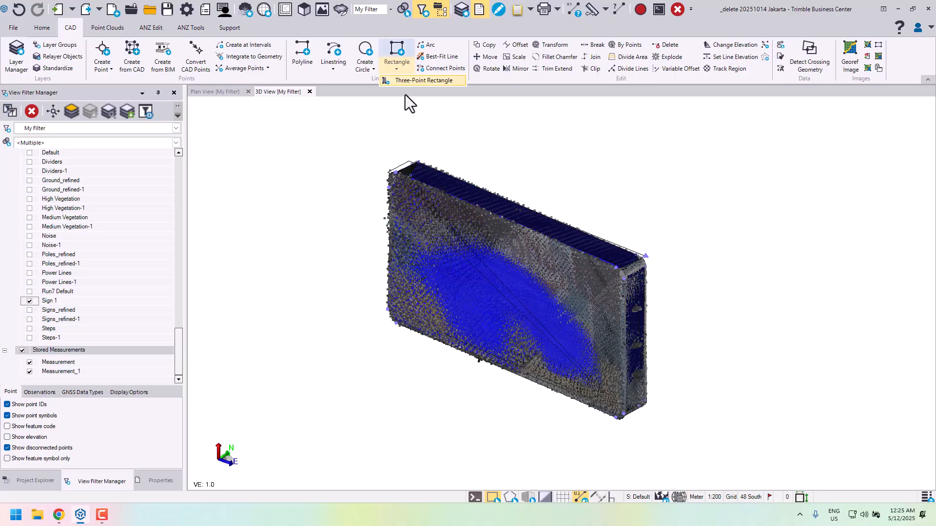
{"action": "left_click", "coordinate": [396, 70]}
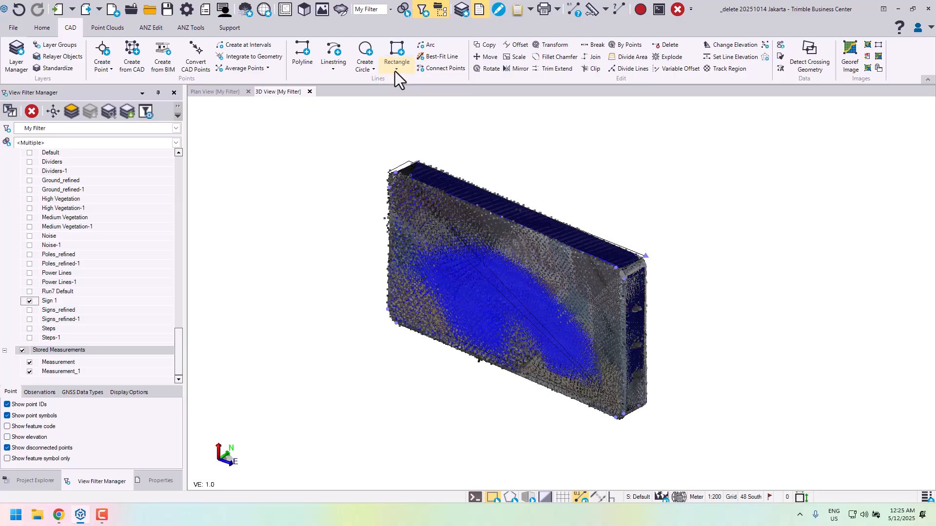
{"action": "left_click", "coordinate": [334, 68]}
{"action": "left_click", "coordinate": [345, 114]}
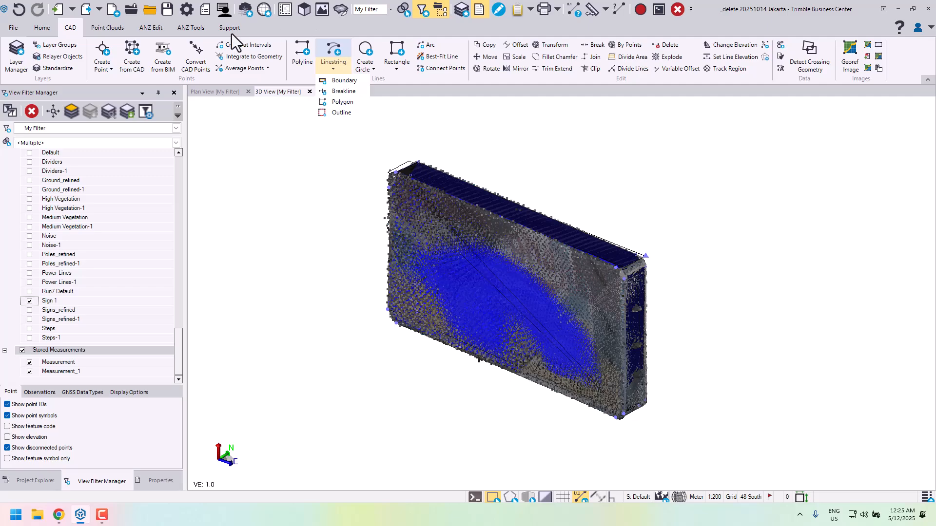
{"action": "left_click", "coordinate": [301, 28]}
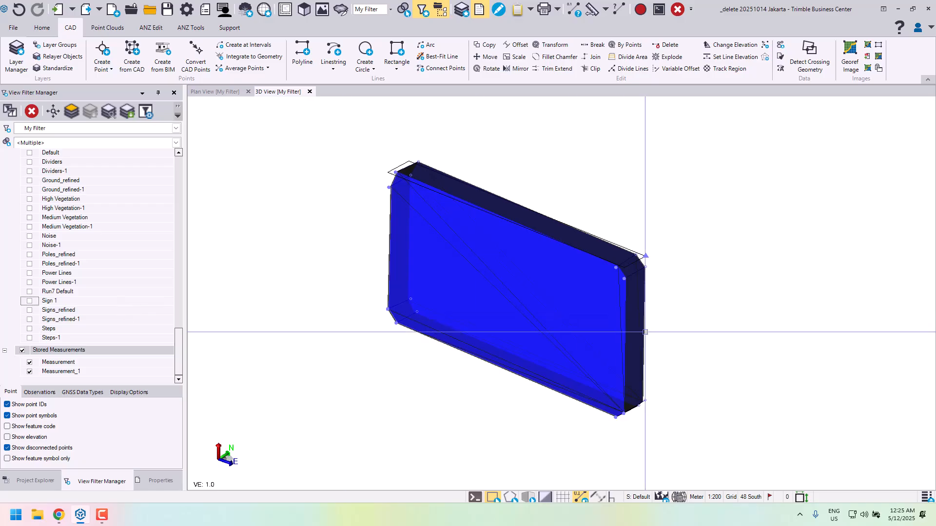
- Hide the Sign_3 and Signs layers and display only the Sign 1 point cloud region with the footprint linestring
{"action": "scroll", "coordinate": [645, 332], "scroll_direction": "up", "scroll_amount": 5}
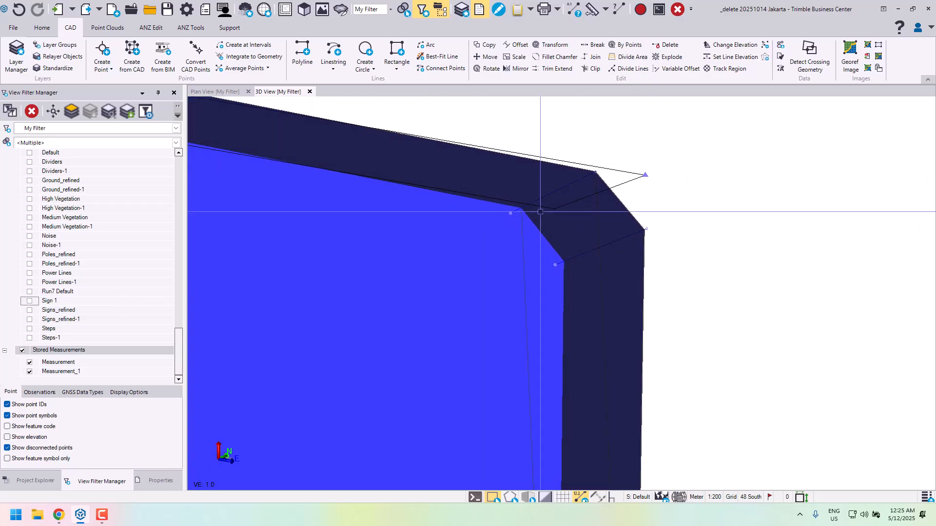
{"action": "scroll", "coordinate": [540, 212], "scroll_direction": "down", "scroll_amount": 6}
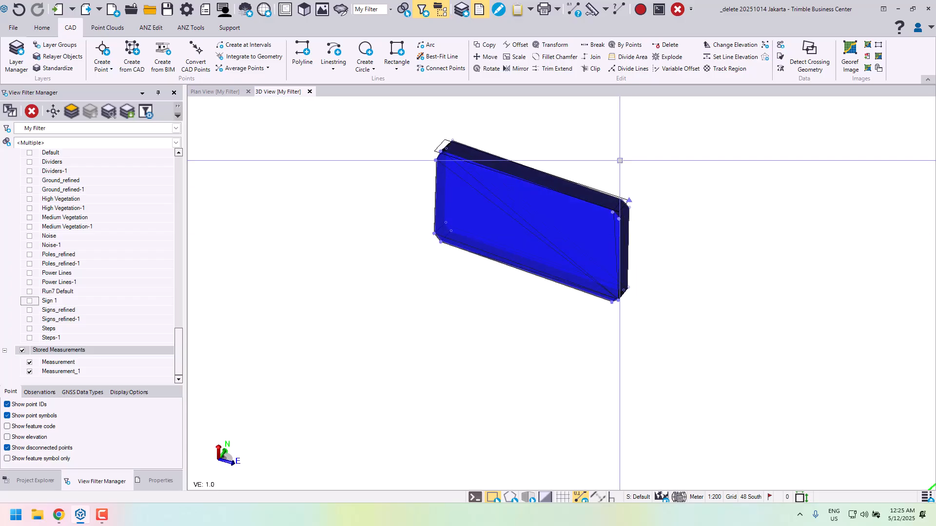
{"action": "middle_click_drag", "start_coordinate": [577, 186], "coordinate": [564, 230]}
{"action": "scroll", "coordinate": [564, 230], "scroll_direction": "up", "scroll_amount": 2}
{"action": "right_click_drag", "start_coordinate": [564, 229], "coordinate": [606, 253]}
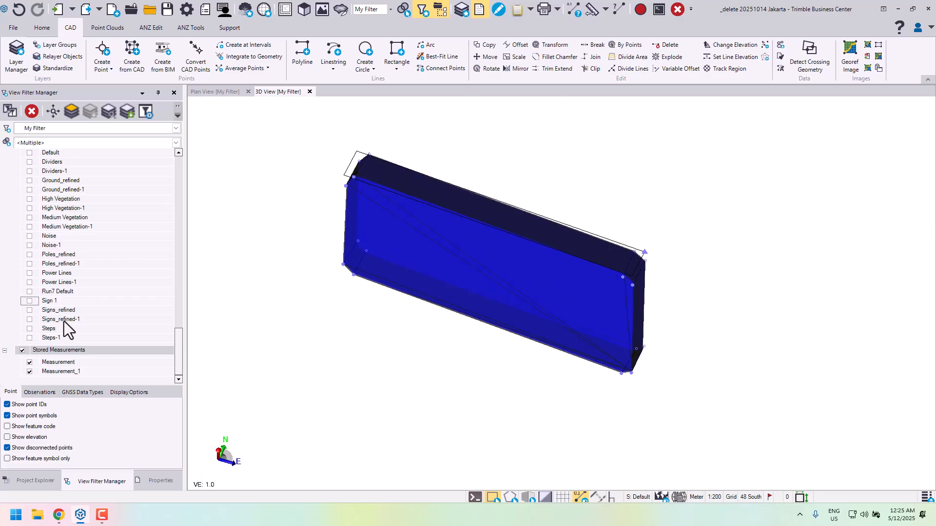
{"action": "scroll", "coordinate": [77, 288], "scroll_direction": "up", "scroll_amount": 5}
{"action": "scroll", "coordinate": [57, 248], "scroll_direction": "up", "scroll_amount": 2}
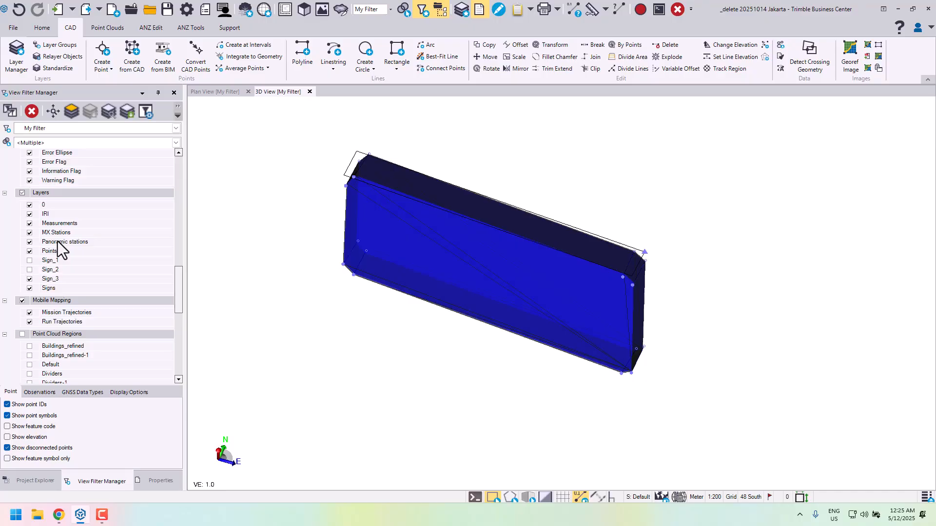
{"action": "left_click", "coordinate": [29, 279]}
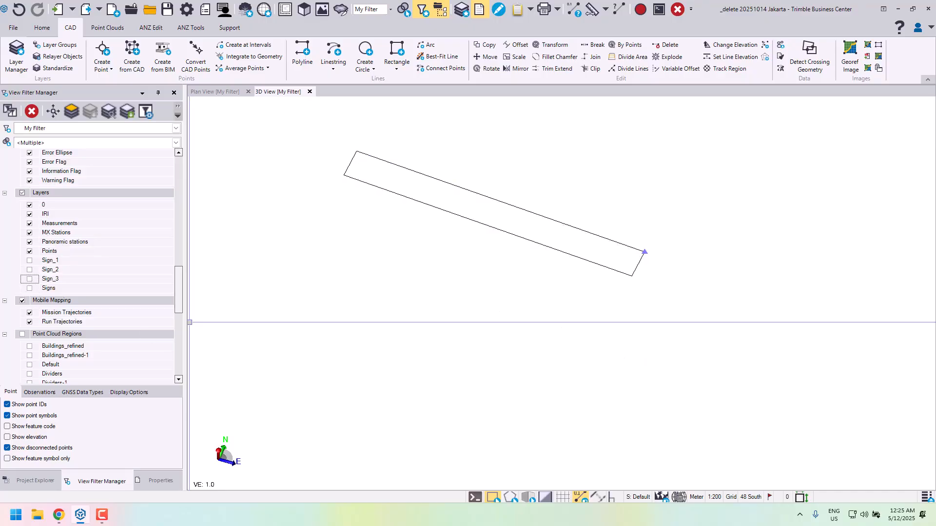
{"action": "scroll", "coordinate": [98, 285], "scroll_direction": "down", "scroll_amount": 7}
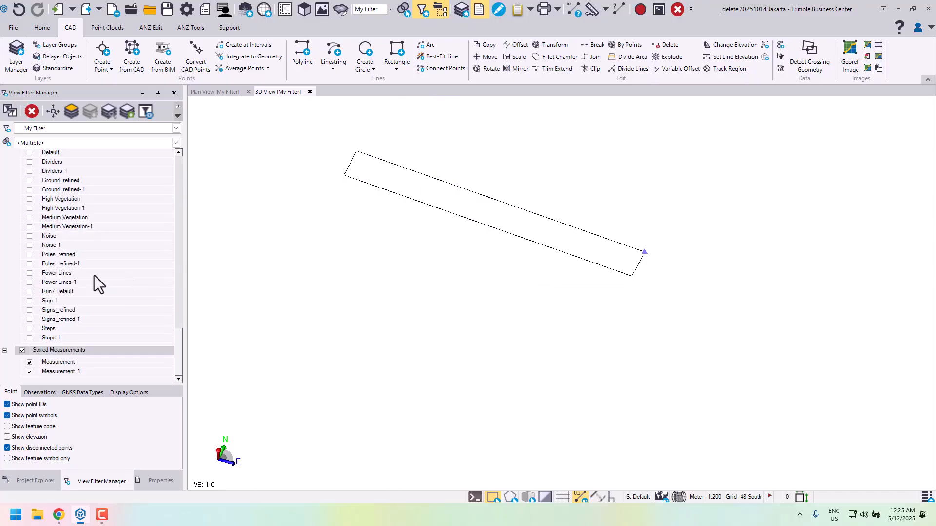
{"action": "left_click", "coordinate": [29, 300]}
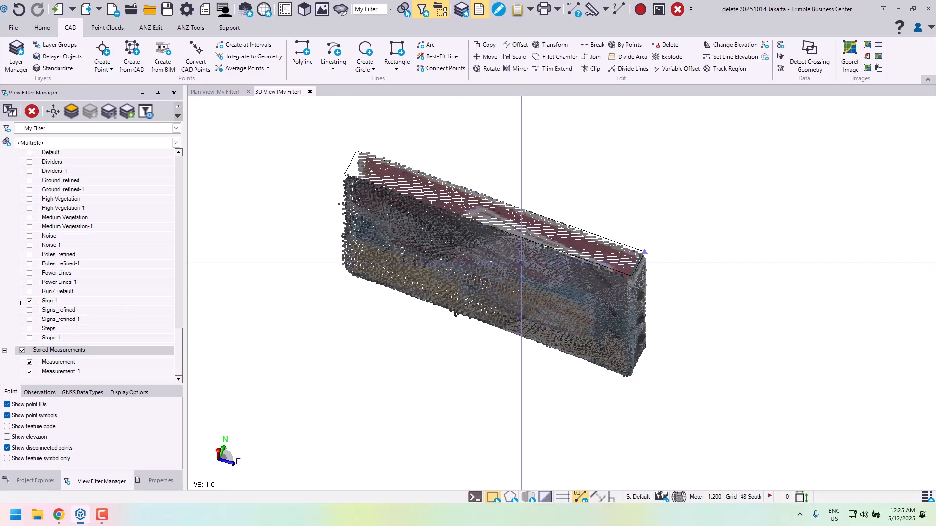
- Examine the sign's point cloud from above and from the front, including its top face and east end
{"action": "middle_click_drag", "start_coordinate": [532, 312], "coordinate": [609, 332]}
{"action": "scroll", "coordinate": [608, 332], "scroll_direction": "down", "scroll_amount": 3}
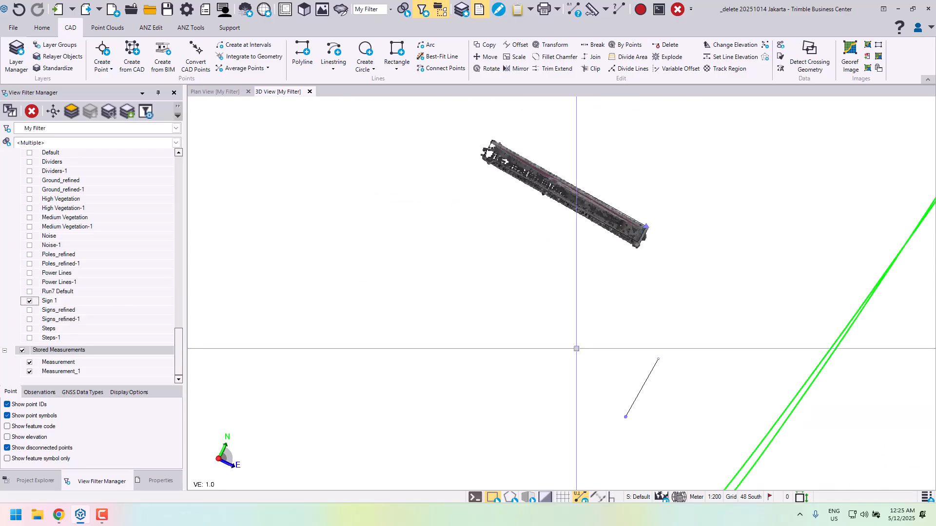
{"action": "scroll", "coordinate": [596, 214], "scroll_direction": "up", "scroll_amount": 5}
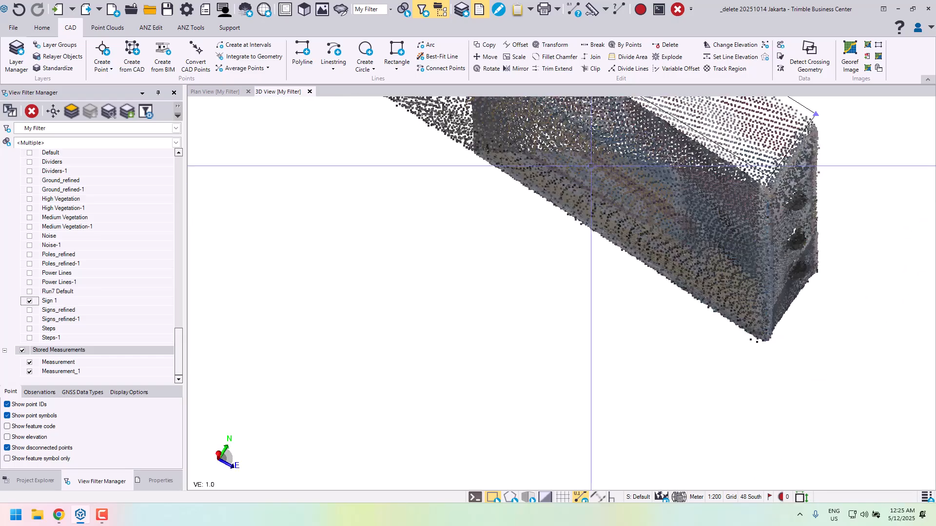
{"action": "middle_click_drag", "start_coordinate": [592, 165], "coordinate": [560, 318]}
{"action": "scroll", "coordinate": [567, 290], "scroll_direction": "down", "scroll_amount": 2}
{"action": "right_click_drag", "start_coordinate": [566, 286], "coordinate": [571, 263]}
{"action": "middle_click_drag", "start_coordinate": [565, 261], "coordinate": [622, 297]}
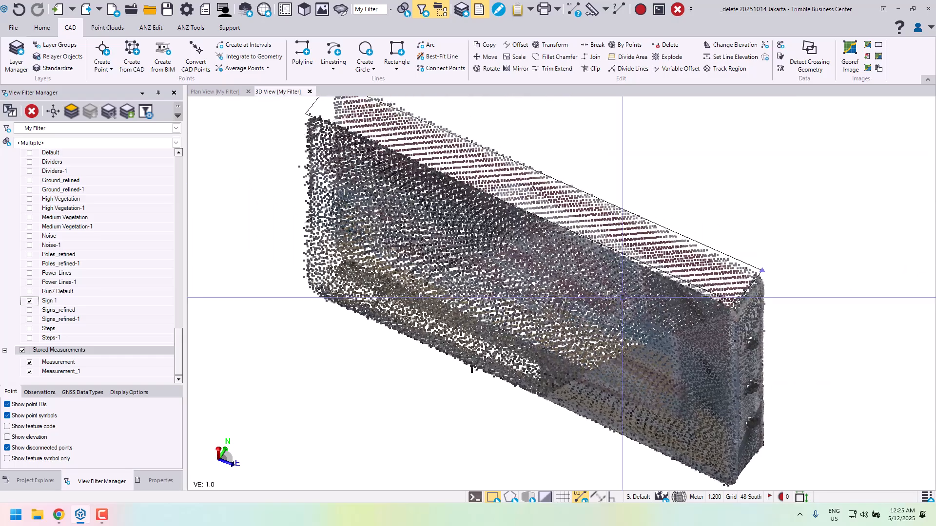
{"action": "right_click_drag", "start_coordinate": [622, 295], "coordinate": [622, 284]}
{"action": "middle_click_drag", "start_coordinate": [620, 282], "coordinate": [576, 247]}
{"action": "right_click_drag", "start_coordinate": [576, 247], "coordinate": [574, 238]}
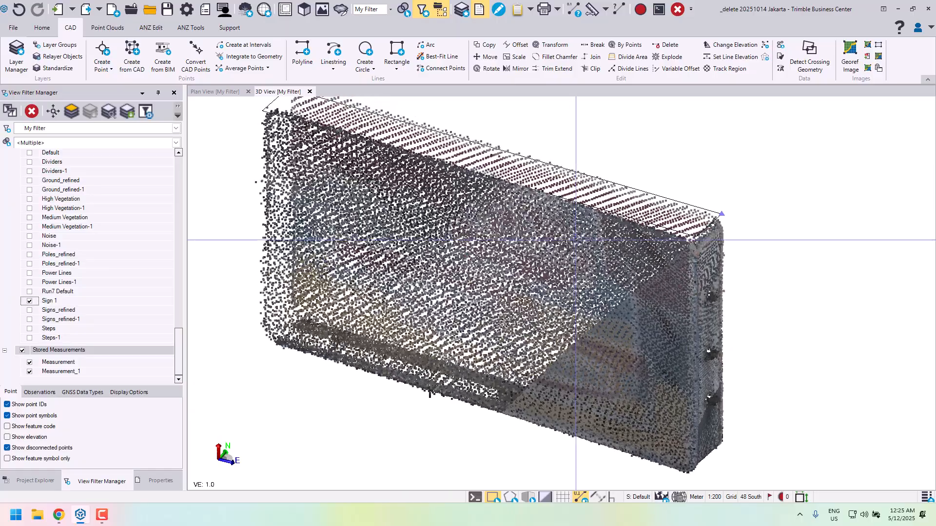
- Set up a limit box around the sign and stretch its west and east faces to a length of 4.219
{"action": "left_click", "coordinate": [115, 29]}
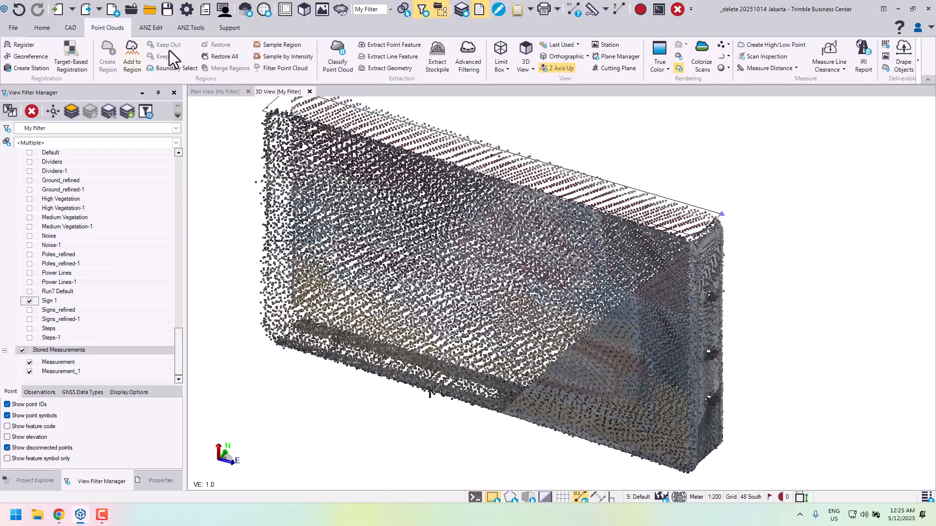
{"action": "left_click", "coordinate": [506, 58]}
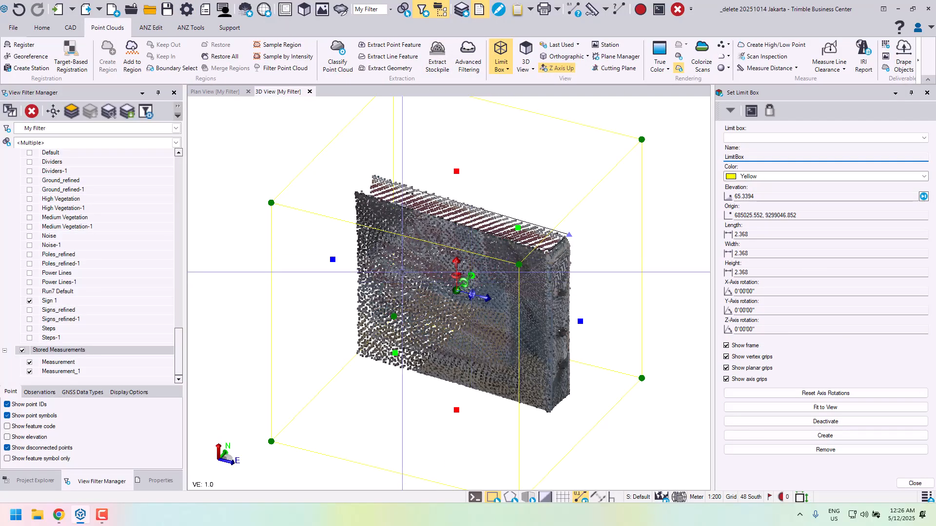
{"action": "left_click_drag", "start_coordinate": [333, 260], "coordinate": [195, 225]}
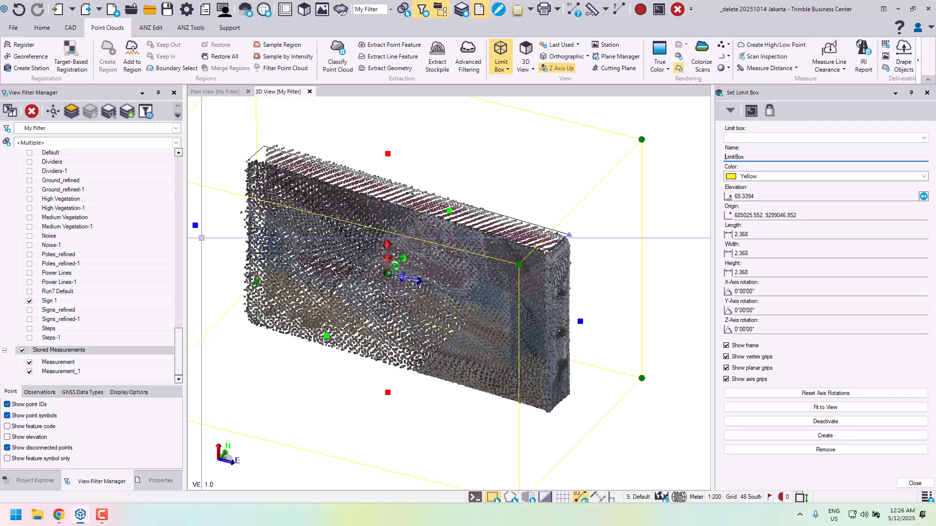
{"action": "middle_click_drag", "start_coordinate": [382, 282], "coordinate": [447, 256]}
{"action": "left_click_drag", "start_coordinate": [645, 296], "coordinate": [700, 310]}
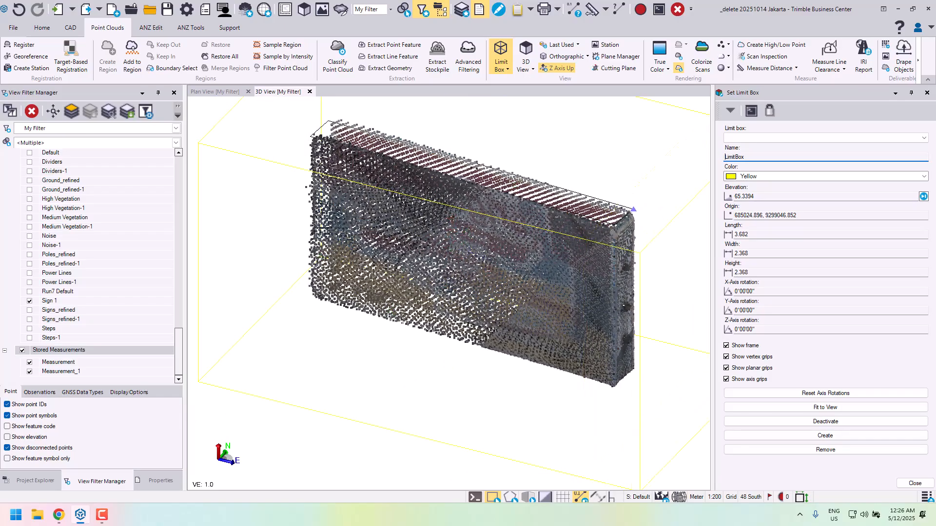
- Reduce the limit box to a thin horizontal slice 0.109 high through the sign and view it from above
{"action": "scroll", "coordinate": [616, 286], "scroll_direction": "down", "scroll_amount": 1}
{"action": "left_click_drag", "start_coordinate": [495, 152], "coordinate": [496, 262]}
{"action": "left_click_drag", "start_coordinate": [495, 364], "coordinate": [496, 272]}
{"action": "right_click_drag", "start_coordinate": [507, 225], "coordinate": [538, 315]}
{"action": "scroll", "coordinate": [502, 221], "scroll_direction": "up", "scroll_amount": 3}
{"action": "right_click_drag", "start_coordinate": [500, 198], "coordinate": [513, 210]}
{"action": "scroll", "coordinate": [512, 210], "scroll_direction": "down", "scroll_amount": 2}
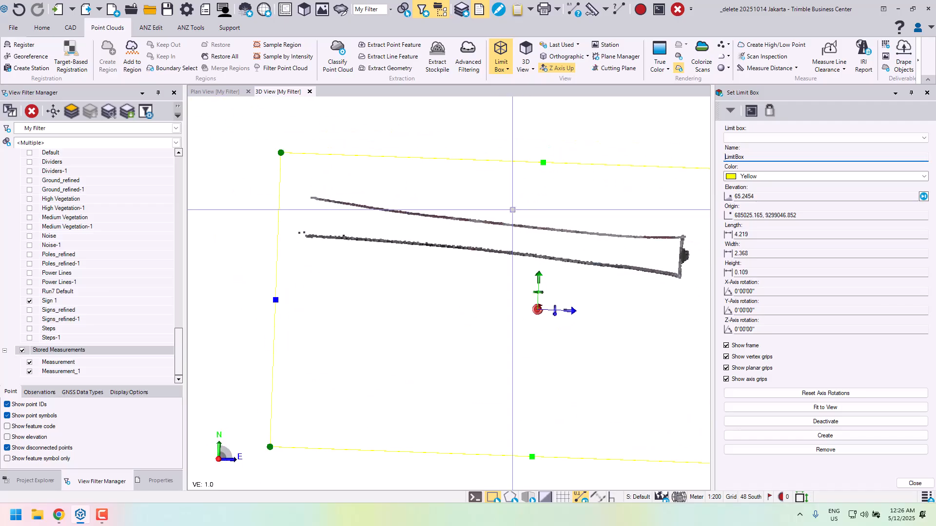
- Draw a straight linestring on layer 0 along the slice's south face, from its southeast corner to its southwest corner
{"action": "left_click", "coordinate": [70, 28]}
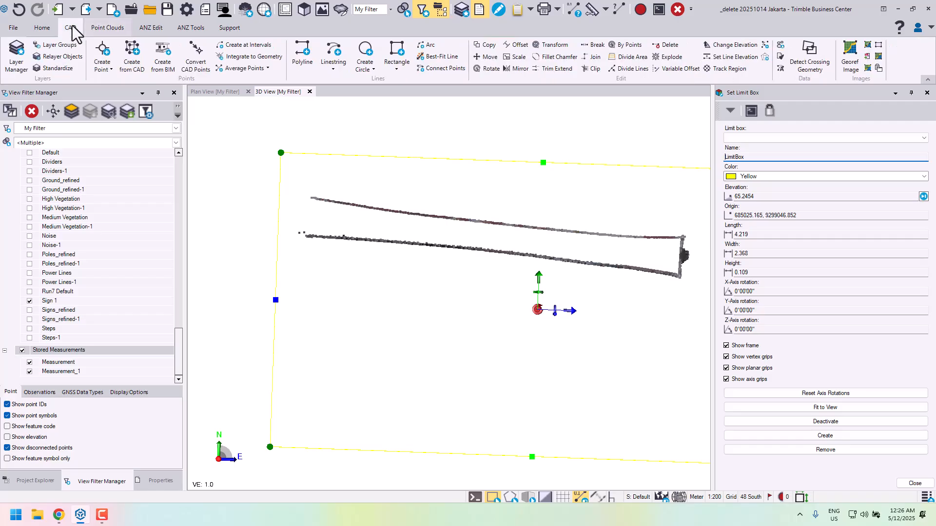
{"action": "left_click", "coordinate": [334, 55]}
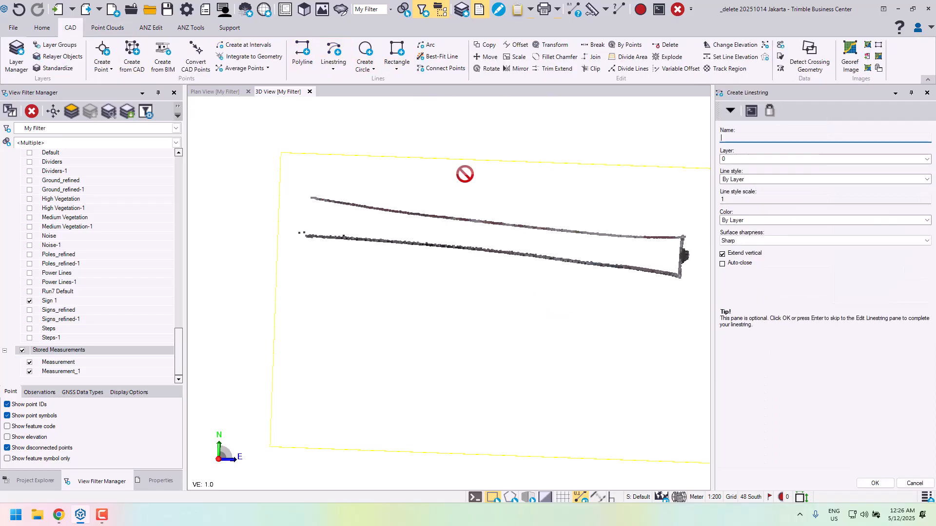
{"action": "left_click", "coordinate": [876, 484]}
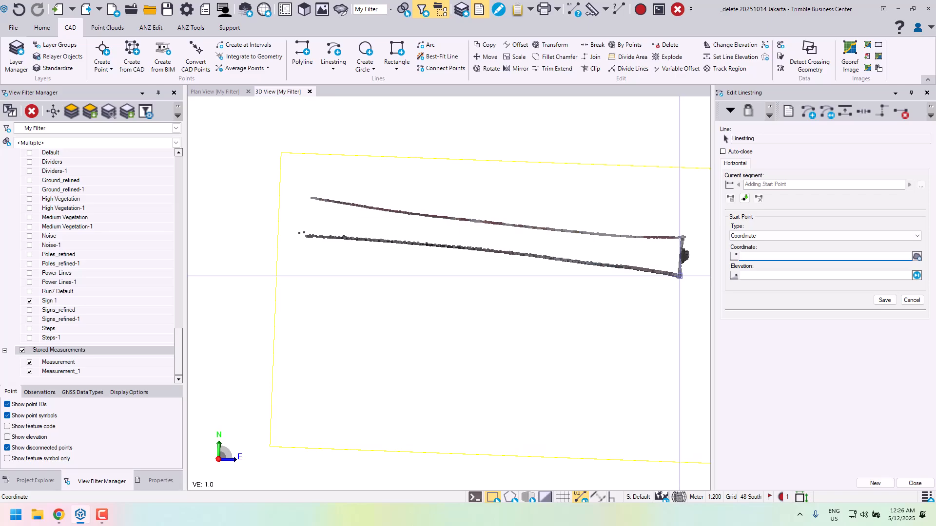
{"action": "left_click", "coordinate": [680, 276]}
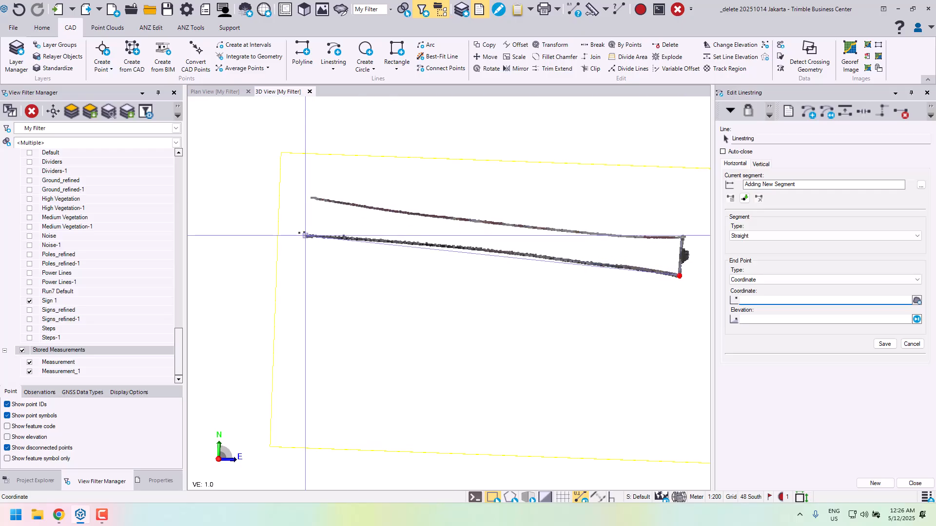
{"action": "left_click", "coordinate": [304, 236]}
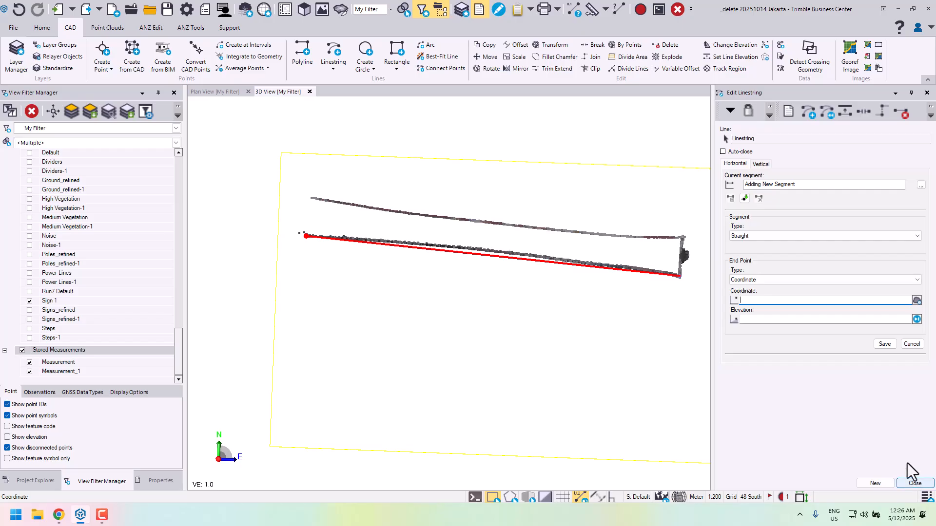
- Set the end-point elevation of the south-face linestring's segment to undefined (?) and finish editing the line
{"action": "left_click", "coordinate": [731, 184]}
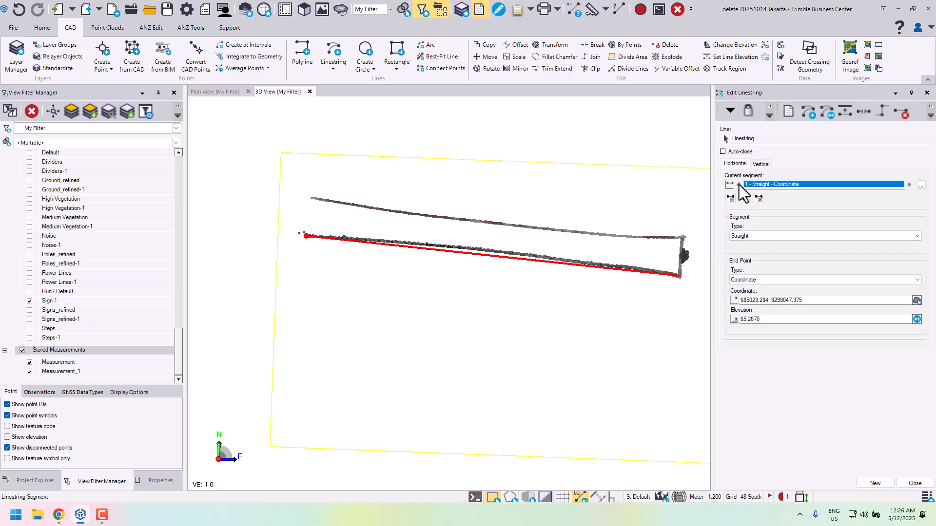
{"action": "left_click", "coordinate": [785, 320]}
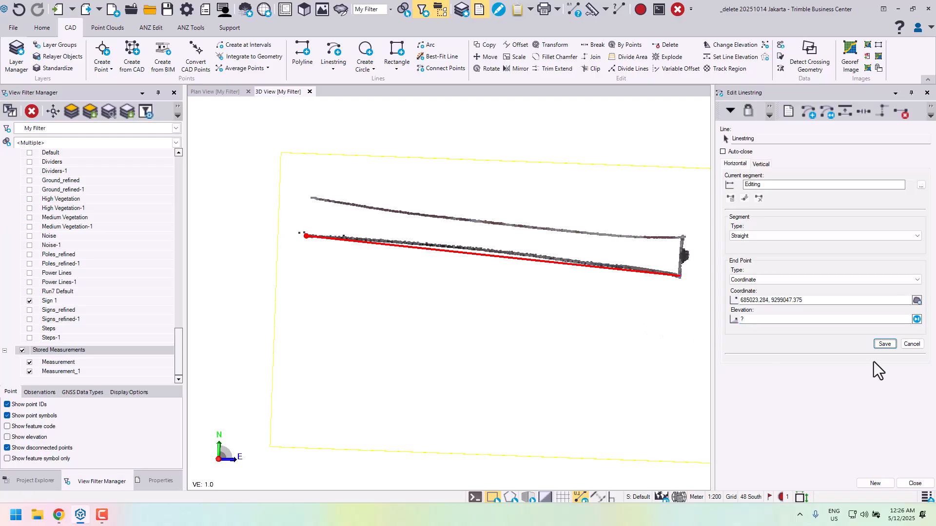
{"action": "left_click", "coordinate": [885, 345]}
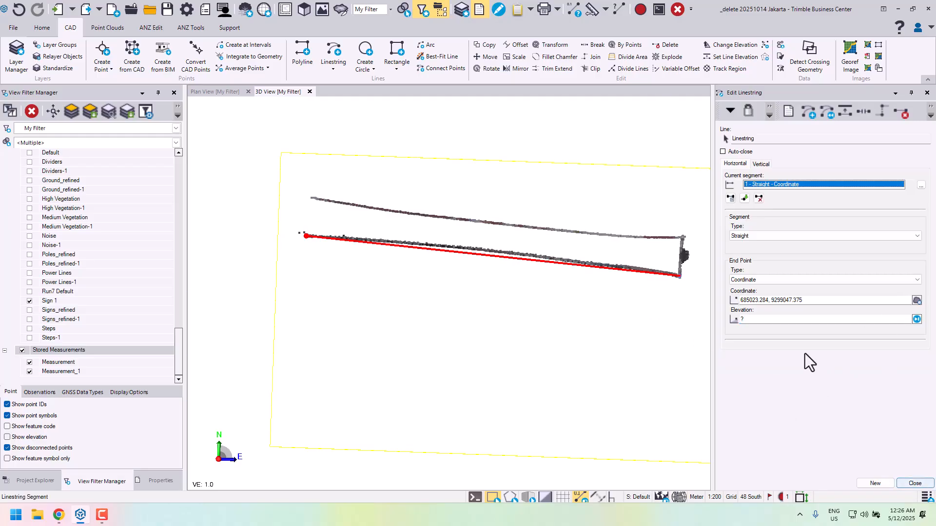
{"action": "left_click", "coordinate": [739, 184]}
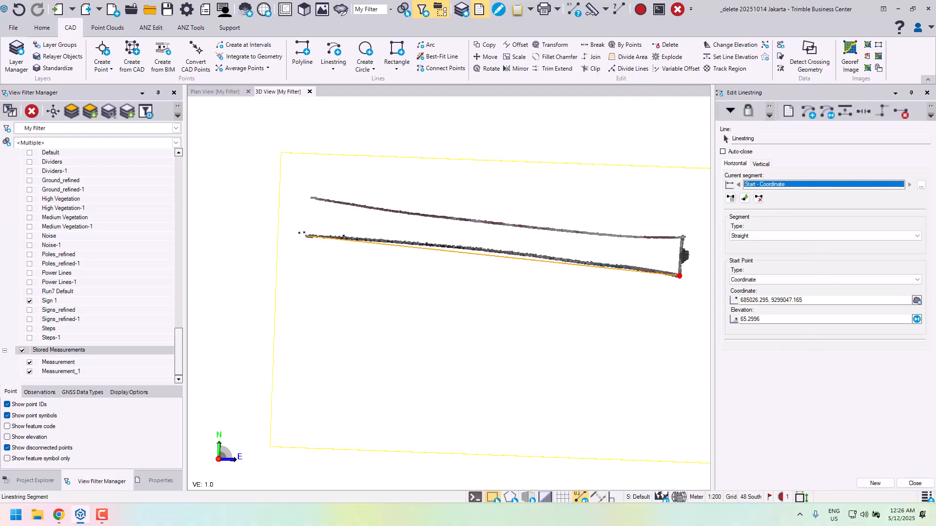
{"action": "left_click", "coordinate": [914, 484]}
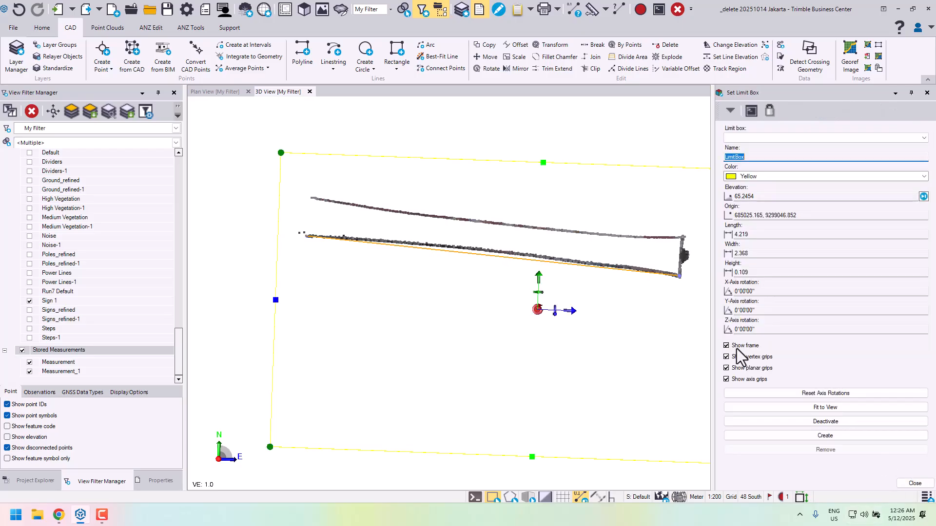
- Close the limit box settings and rotate the linestring by 90 around its southeast endpoint, with the Sign 1 points hidden for snapping
{"action": "right_click_drag", "start_coordinate": [635, 314], "coordinate": [553, 218]}
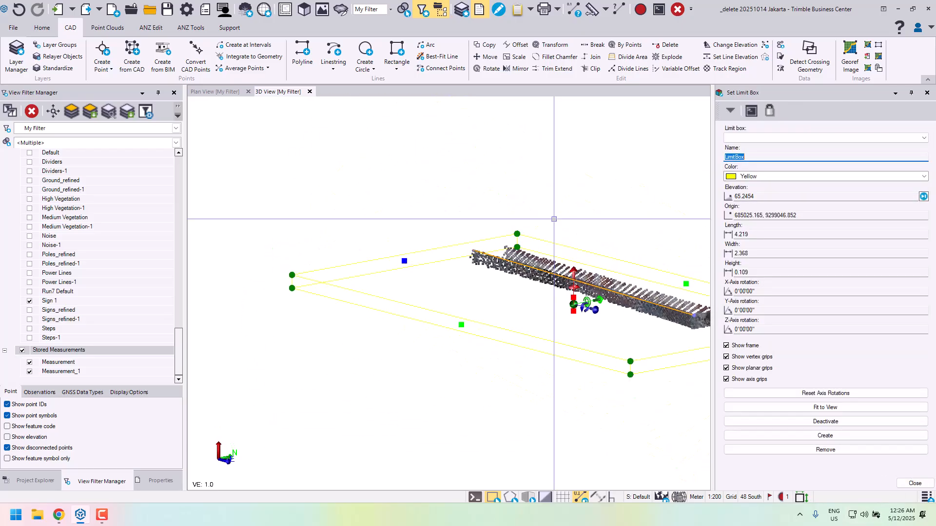
{"action": "middle_click_drag", "start_coordinate": [614, 233], "coordinate": [483, 212]}
{"action": "right_click_drag", "start_coordinate": [523, 211], "coordinate": [505, 231]}
{"action": "left_click", "coordinate": [891, 485]}
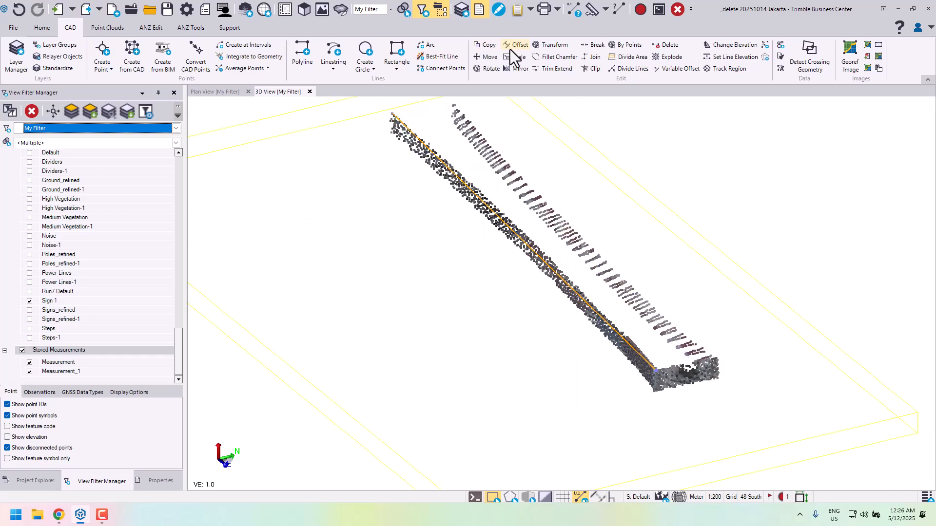
{"action": "left_click", "coordinate": [486, 68]}
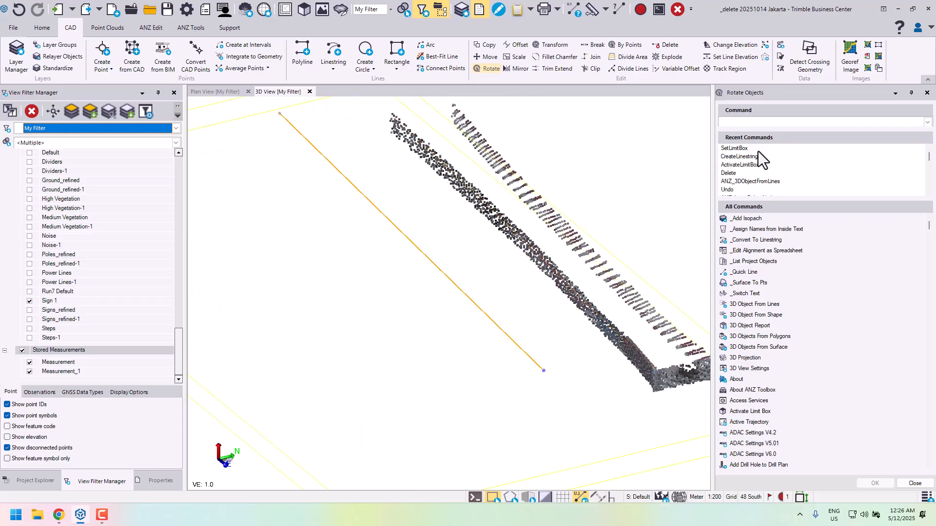
{"action": "left_click", "coordinate": [759, 181]}
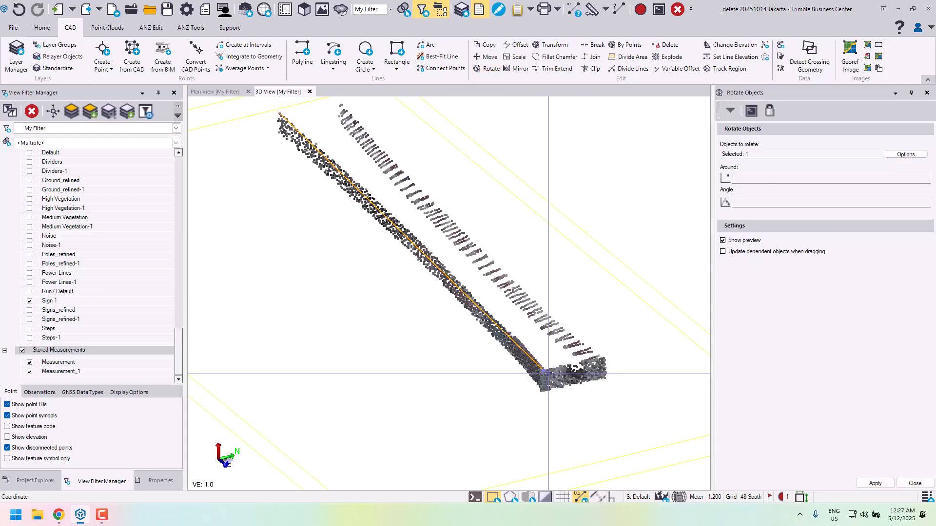
{"action": "scroll", "coordinate": [541, 376], "scroll_direction": "up", "scroll_amount": 2}
{"action": "scroll", "coordinate": [540, 374], "scroll_direction": "up", "scroll_amount": 3}
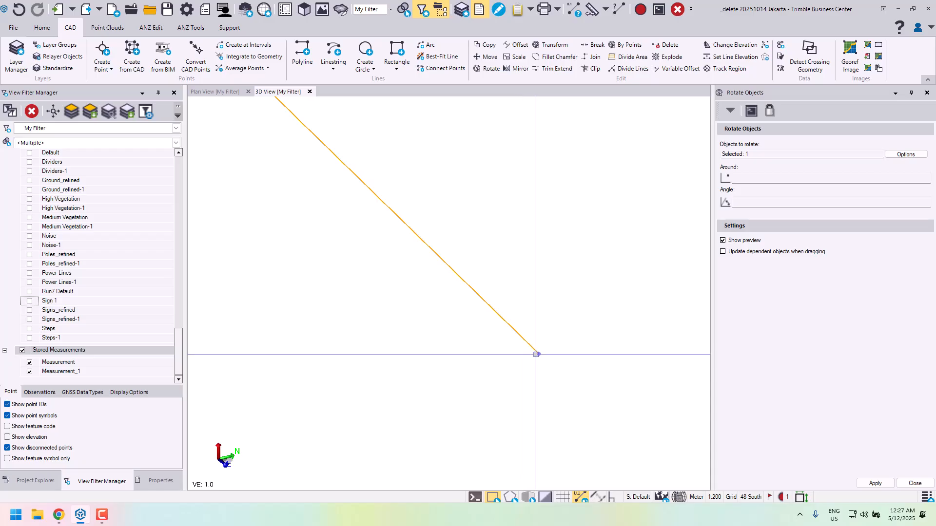
{"action": "left_click", "coordinate": [746, 178]}
{"action": "left_click", "coordinate": [540, 356]}
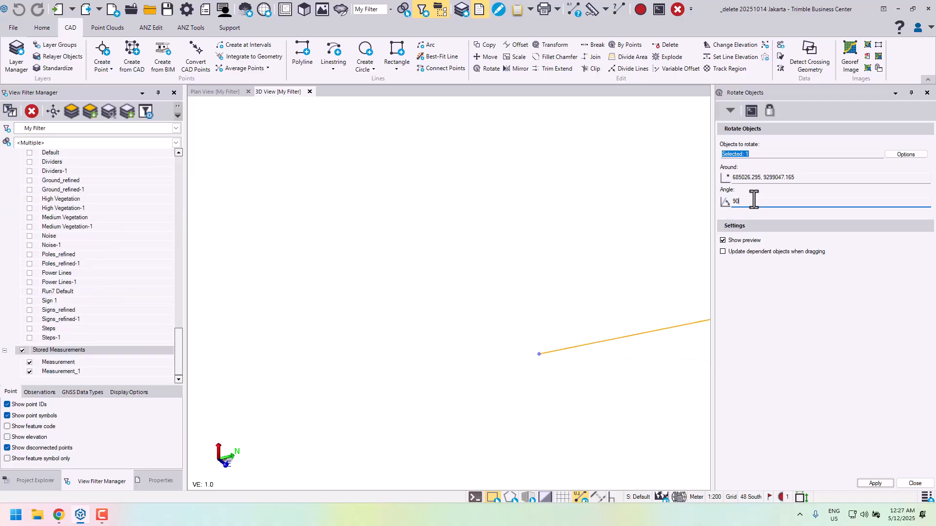
{"action": "key", "text": "Return"}
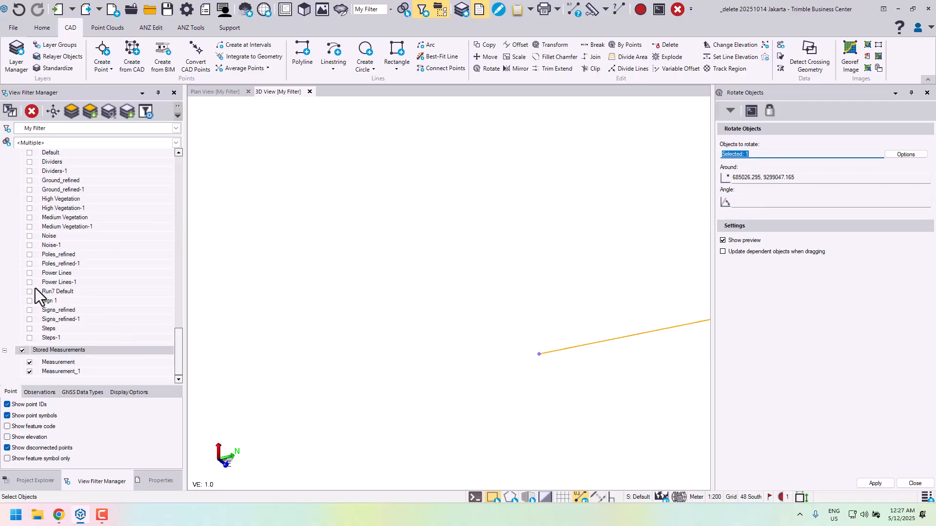
- Show the Sign 1 point cloud region again and deactivate the limit box
{"action": "left_click", "coordinate": [30, 300]}
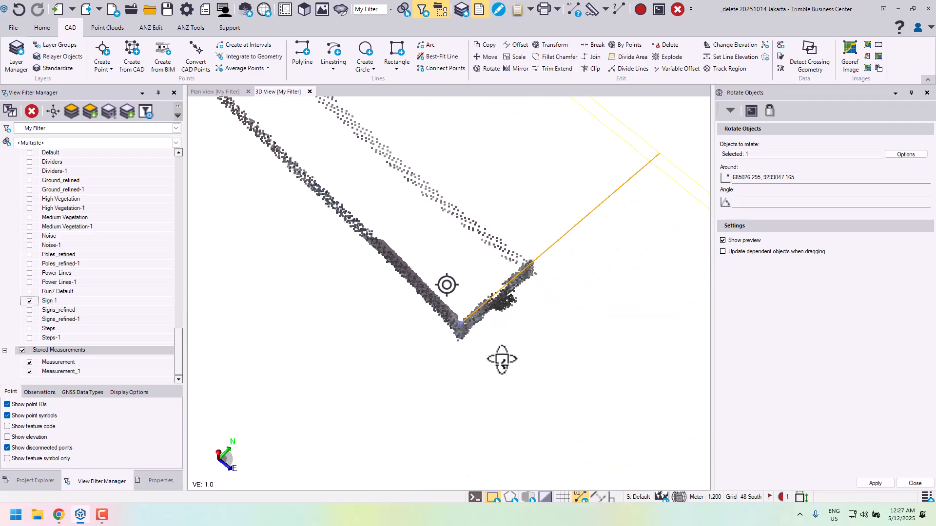
{"action": "scroll", "coordinate": [509, 336], "scroll_direction": "down", "scroll_amount": 6}
{"action": "middle_click_drag", "start_coordinate": [504, 324], "coordinate": [539, 334]}
{"action": "right_click_drag", "start_coordinate": [539, 334], "coordinate": [551, 323]}
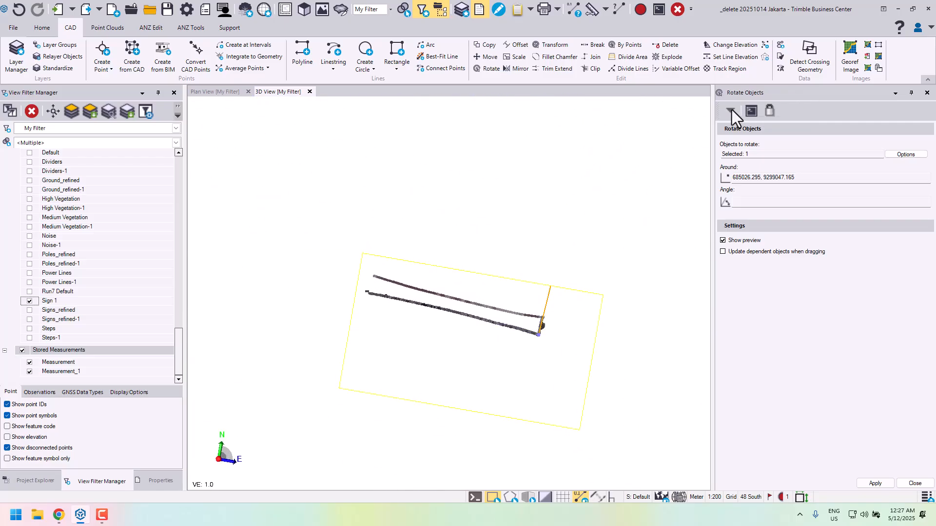
{"action": "left_click", "coordinate": [108, 28]}
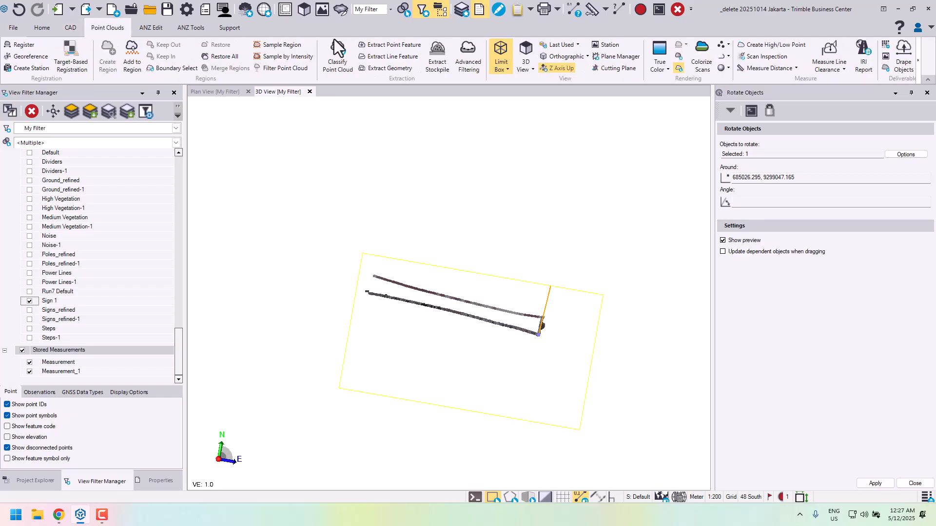
{"action": "left_click", "coordinate": [501, 53]}
- Examine the full sign point cloud against the rotated line, including its top face and upper southeast corner
{"action": "right_click_drag", "start_coordinate": [520, 331], "coordinate": [495, 256]}
{"action": "scroll", "coordinate": [495, 255], "scroll_direction": "up", "scroll_amount": 4}
{"action": "middle_click_drag", "start_coordinate": [542, 205], "coordinate": [520, 259]}
{"action": "right_click_drag", "start_coordinate": [520, 259], "coordinate": [513, 245]}
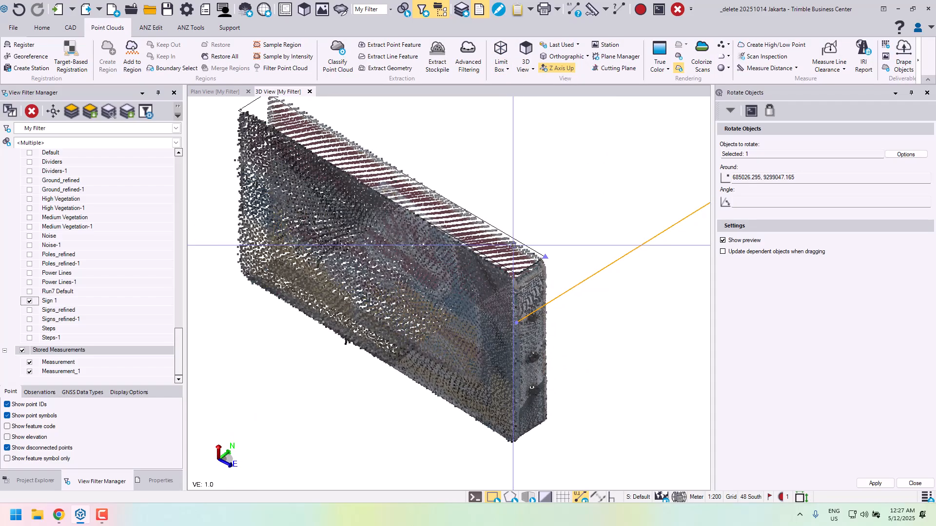
{"action": "scroll", "coordinate": [498, 313], "scroll_direction": "down", "scroll_amount": 3}
{"action": "right_click_drag", "start_coordinate": [497, 312], "coordinate": [509, 312]}
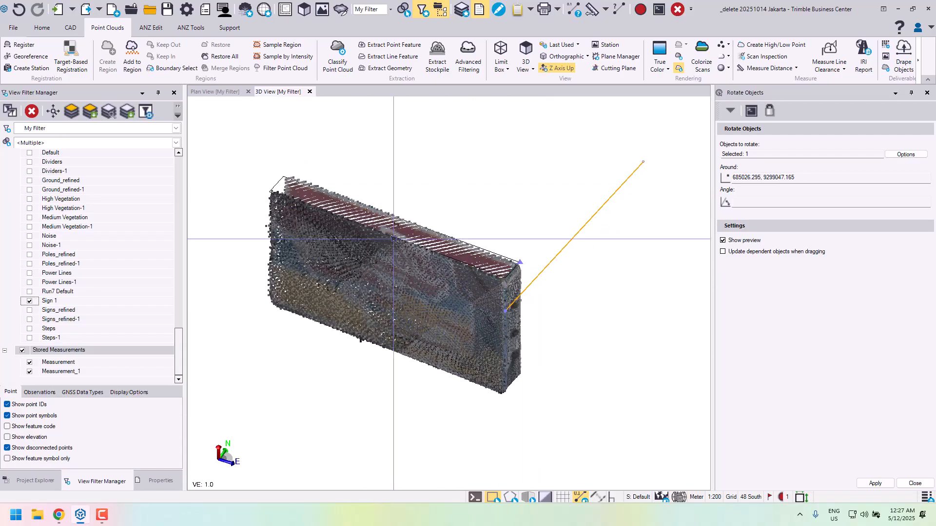
{"action": "scroll", "coordinate": [446, 256], "scroll_direction": "up", "scroll_amount": 2}
{"action": "right_click_drag", "start_coordinate": [477, 275], "coordinate": [424, 270]}
{"action": "scroll", "coordinate": [438, 257], "scroll_direction": "down", "scroll_amount": 2}
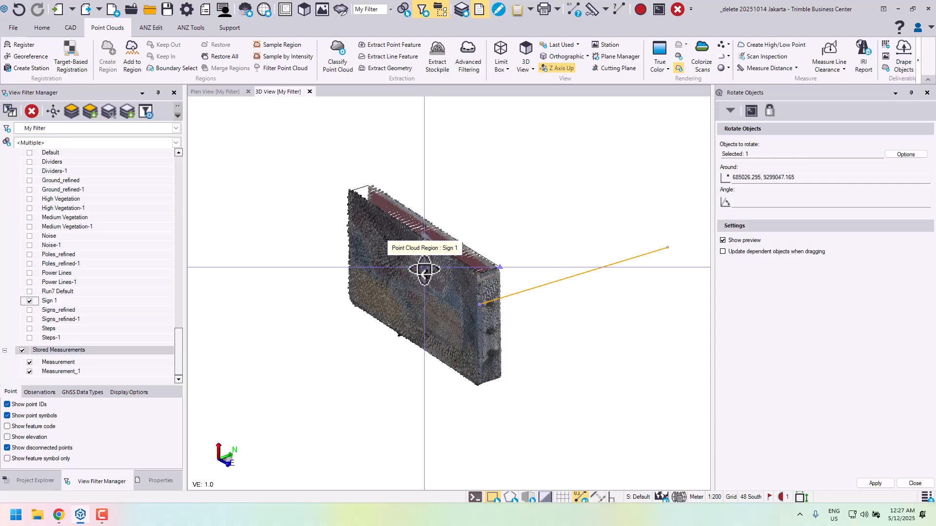
{"action": "scroll", "coordinate": [487, 282], "scroll_direction": "up", "scroll_amount": 5}
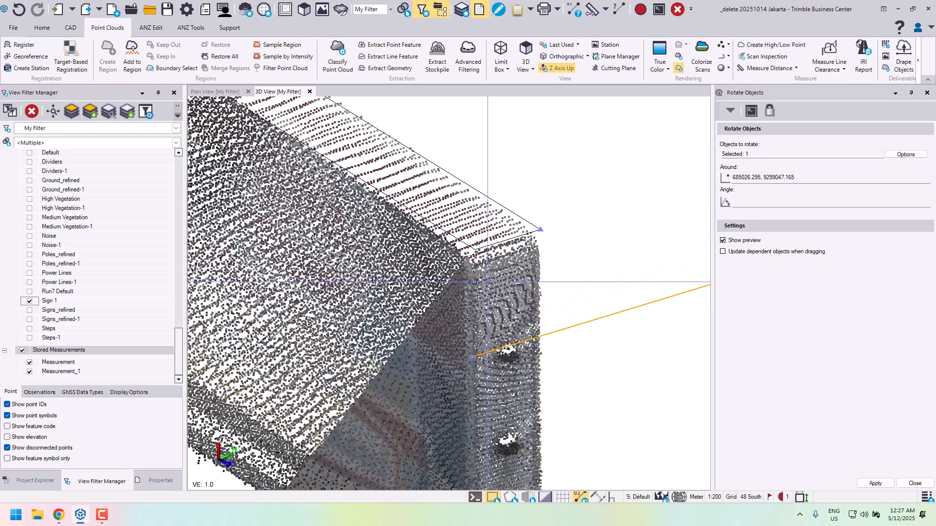
{"action": "scroll", "coordinate": [528, 334], "scroll_direction": "up", "scroll_amount": 3}
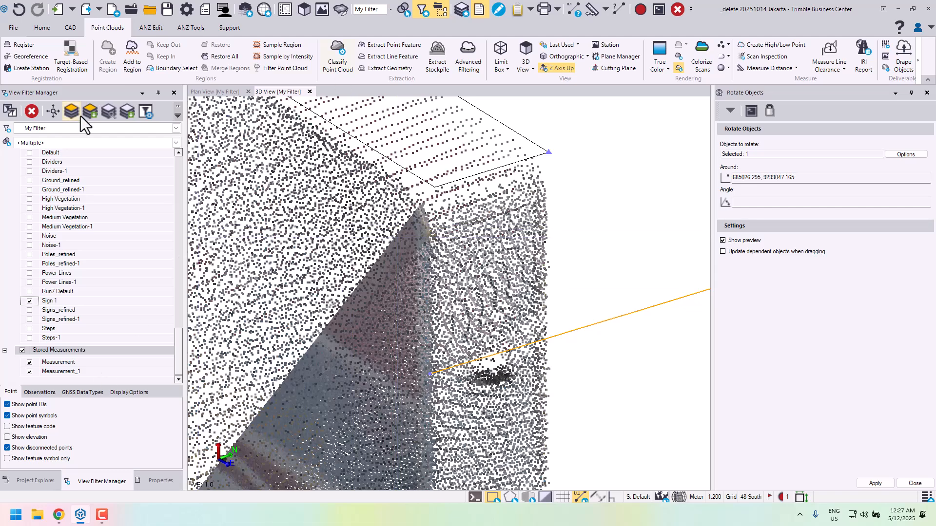
- Draw a straight linestring on layer 0 across the upper part of the sign's east end, from its south edge to its north edge
{"action": "left_click", "coordinate": [70, 28]}
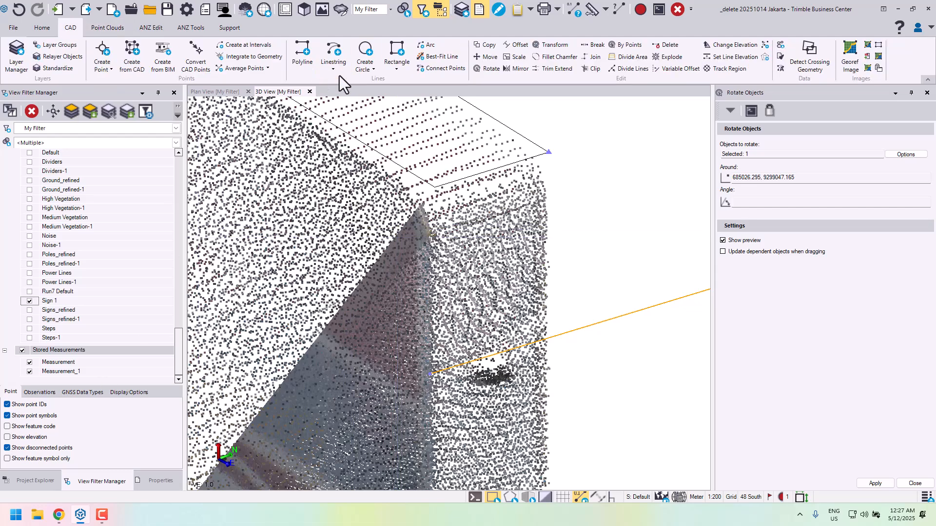
{"action": "left_click", "coordinate": [336, 49]}
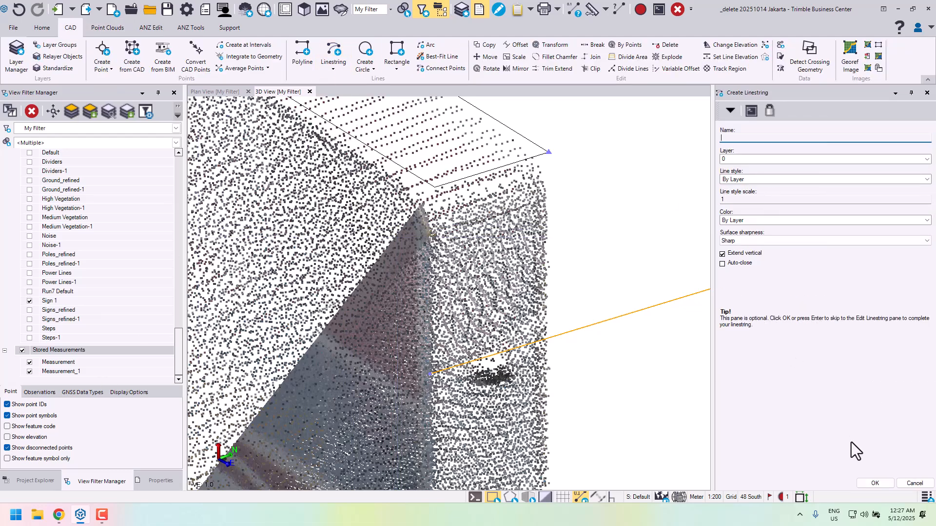
{"action": "key", "text": "Return"}
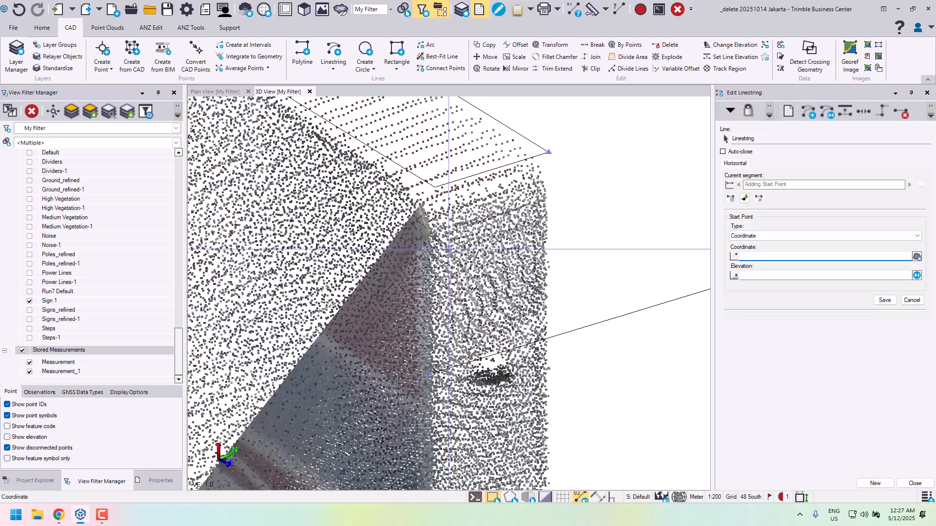
{"action": "right_click_drag", "start_coordinate": [429, 253], "coordinate": [544, 251]}
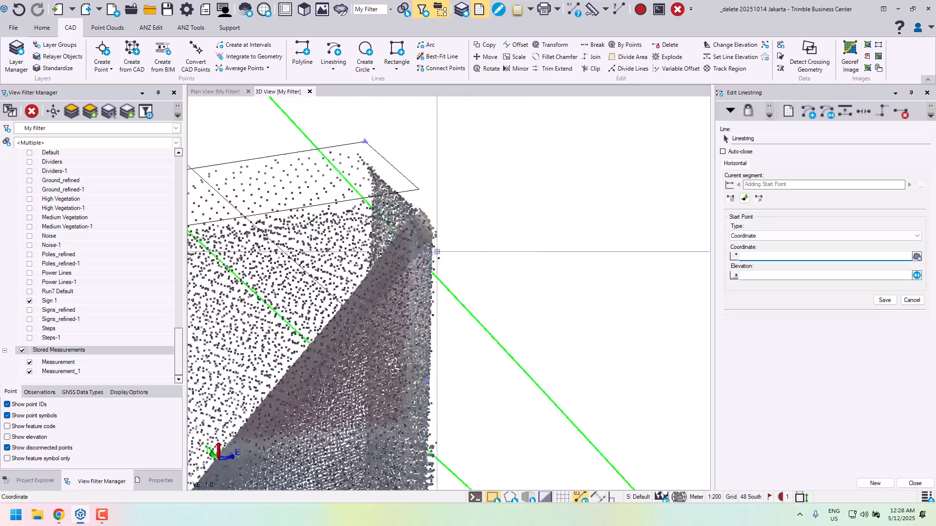
{"action": "left_click", "coordinate": [431, 234]}
{"action": "right_click_drag", "start_coordinate": [487, 253], "coordinate": [492, 252]}
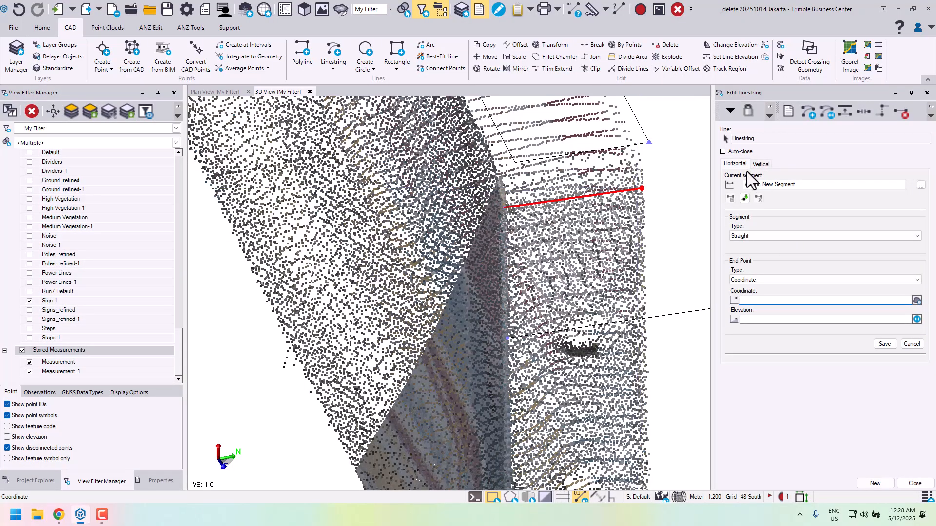
- Set the short east-end linestring's end-point elevation to undefined (?), finish editing it, and close the open rotate command
{"action": "left_click", "coordinate": [738, 185]}
{"action": "left_click", "coordinate": [777, 320]}
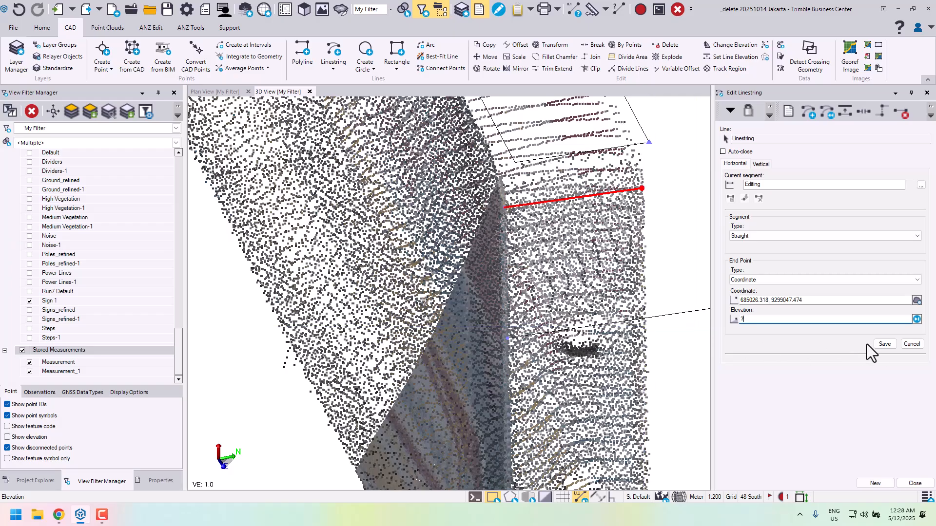
{"action": "left_click", "coordinate": [880, 345]}
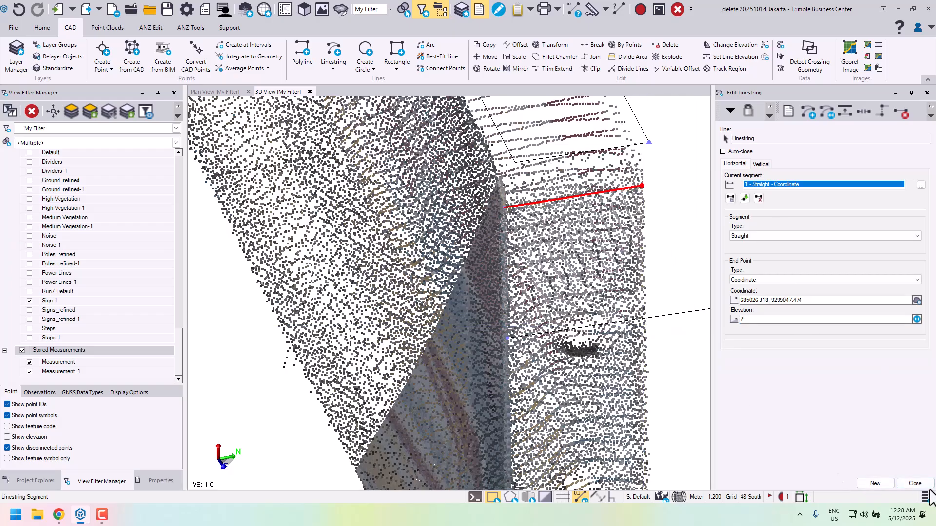
{"action": "left_click", "coordinate": [915, 483]}
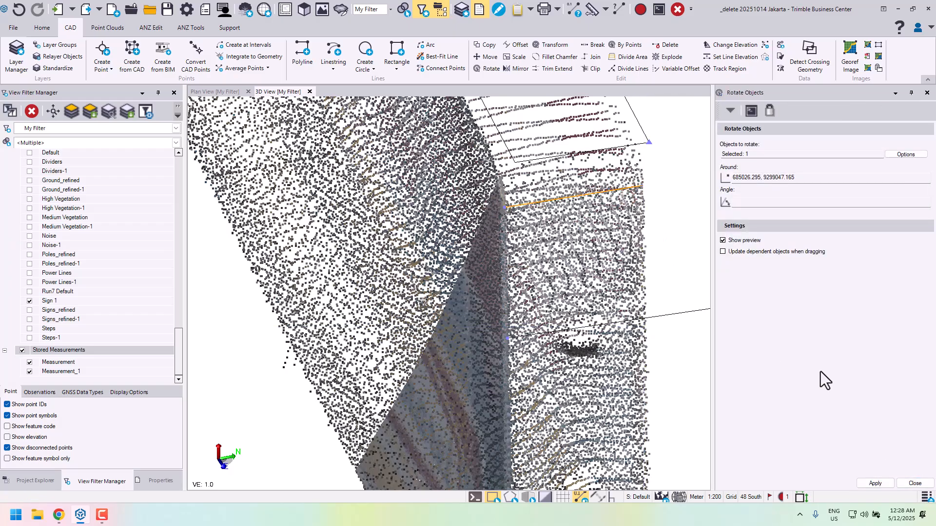
{"action": "left_click", "coordinate": [915, 483]}
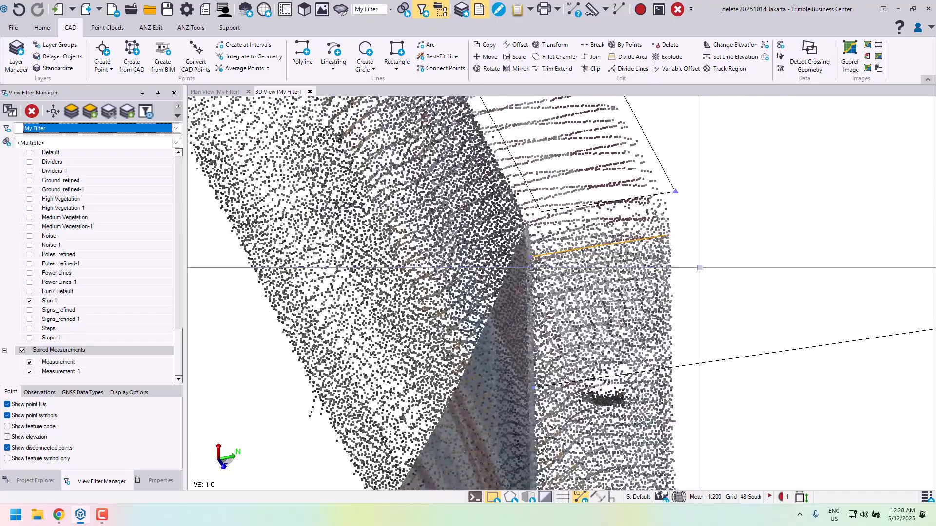
- Start a command-line copy (co) of the short east-end linestring, using its south end point as the base, with the Sign 1 point cloud temporarily hidden
{"action": "middle_click_drag", "start_coordinate": [699, 268], "coordinate": [758, 261]}
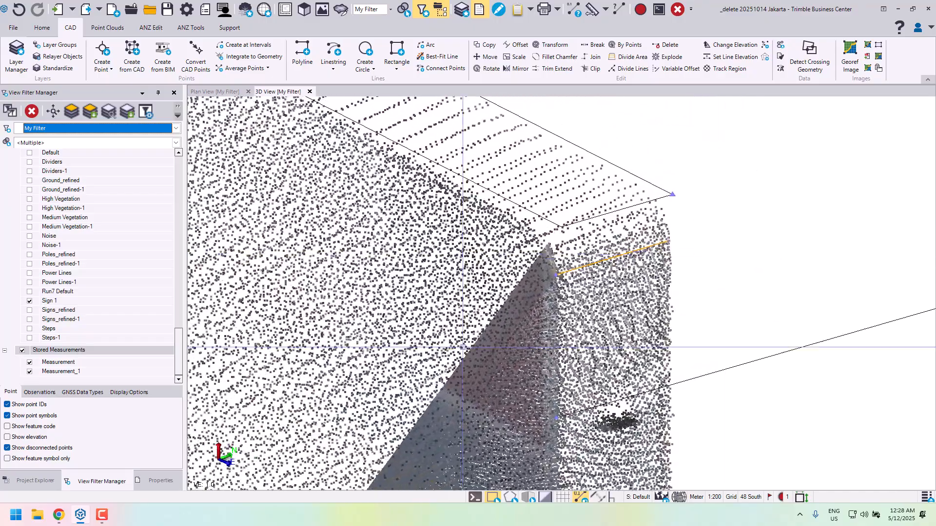
{"action": "left_click", "coordinate": [476, 498]}
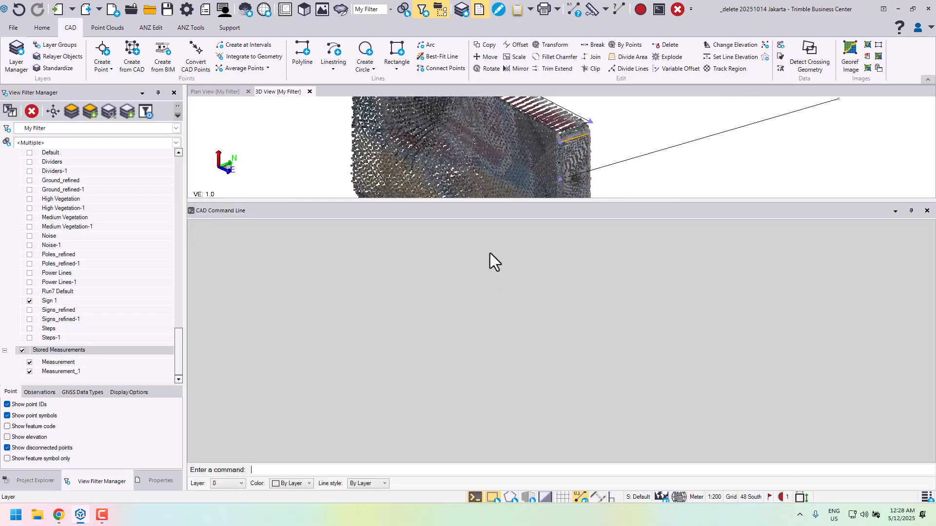
{"action": "left_click_drag", "start_coordinate": [503, 205], "coordinate": [526, 421]}
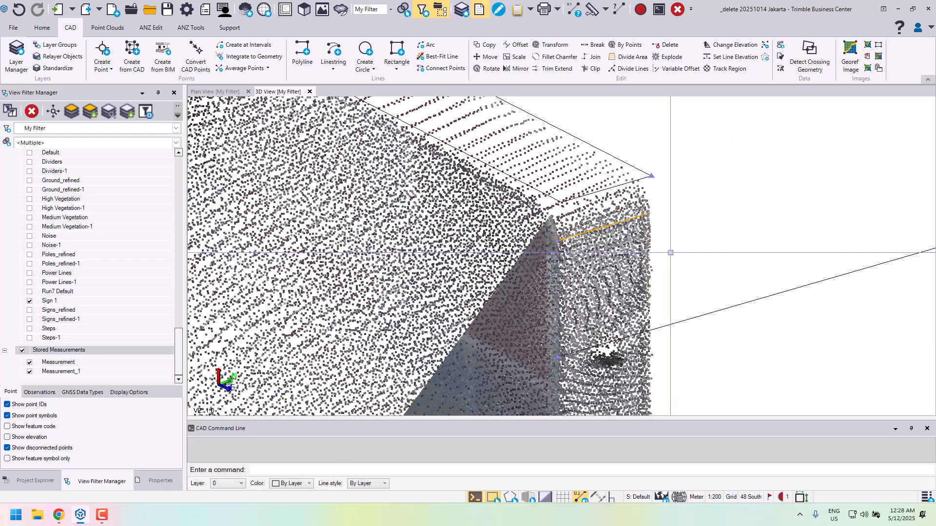
{"action": "type", "text": "co"}
{"action": "key", "text": "Return"}
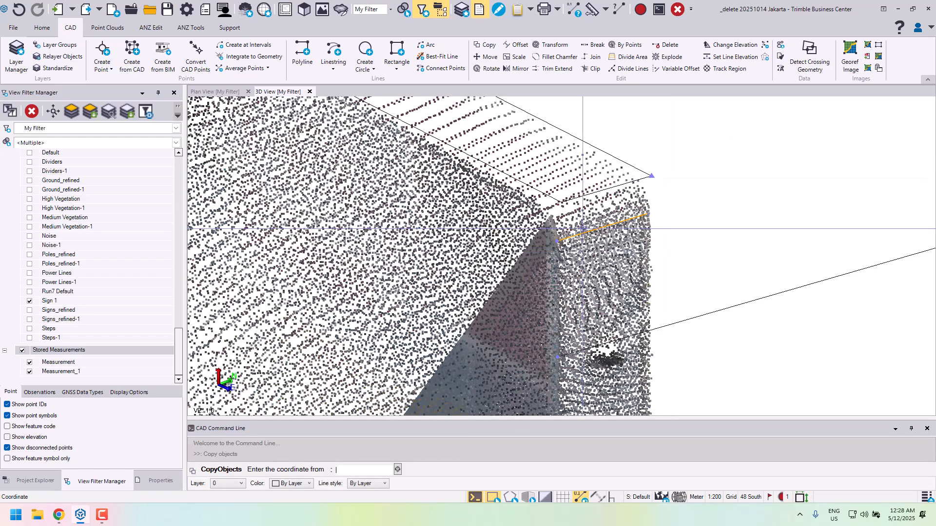
{"action": "left_click", "coordinate": [29, 301]}
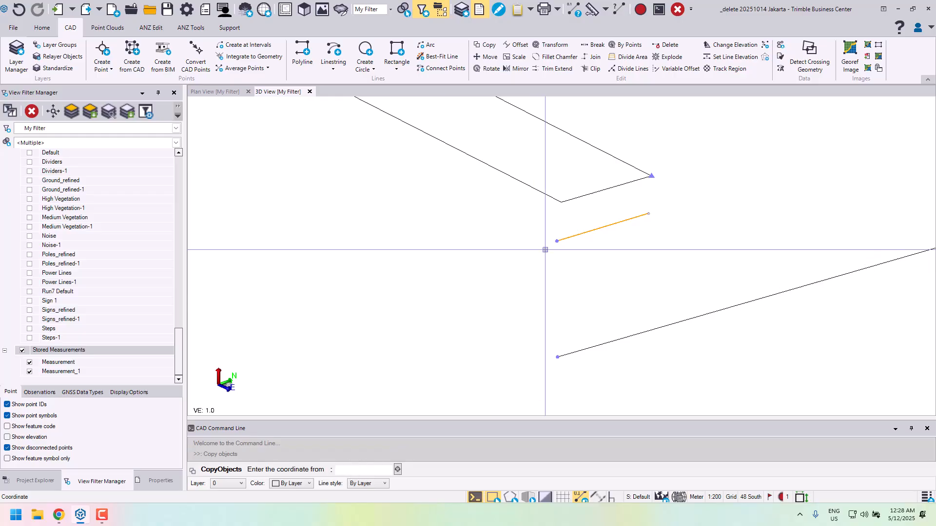
{"action": "left_click", "coordinate": [556, 239]}
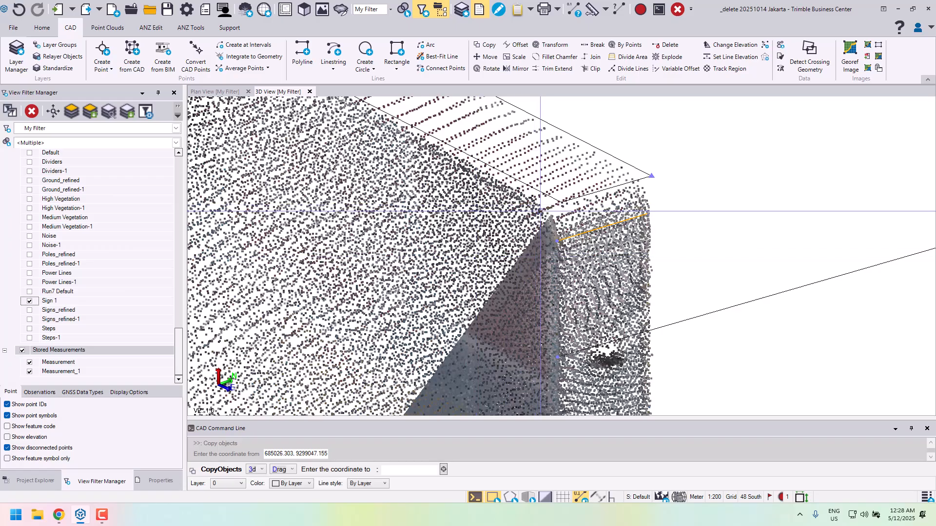
- Place two copies of the short linestring along the rounded upper southeast corner of the Sign 1 point cloud
{"action": "scroll", "coordinate": [536, 206], "scroll_direction": "up", "scroll_amount": 2}
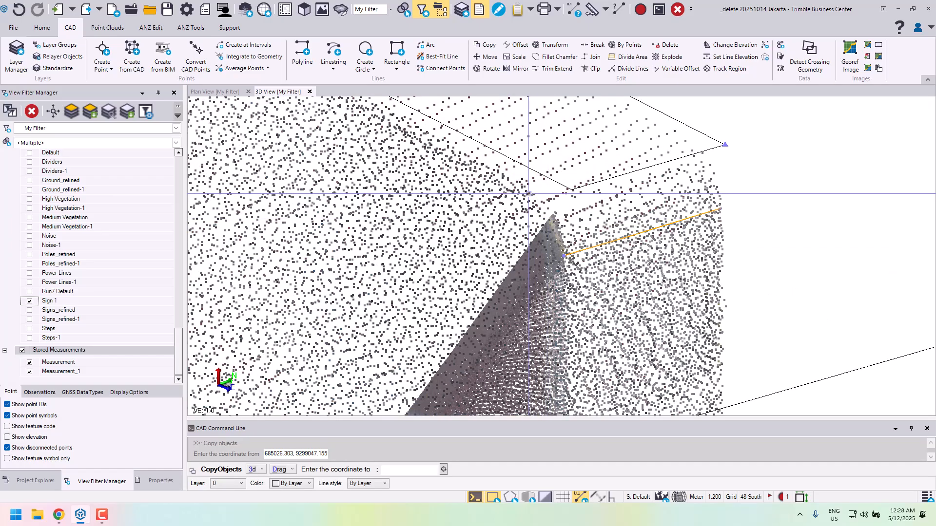
{"action": "scroll", "coordinate": [551, 241], "scroll_direction": "down", "scroll_amount": 2}
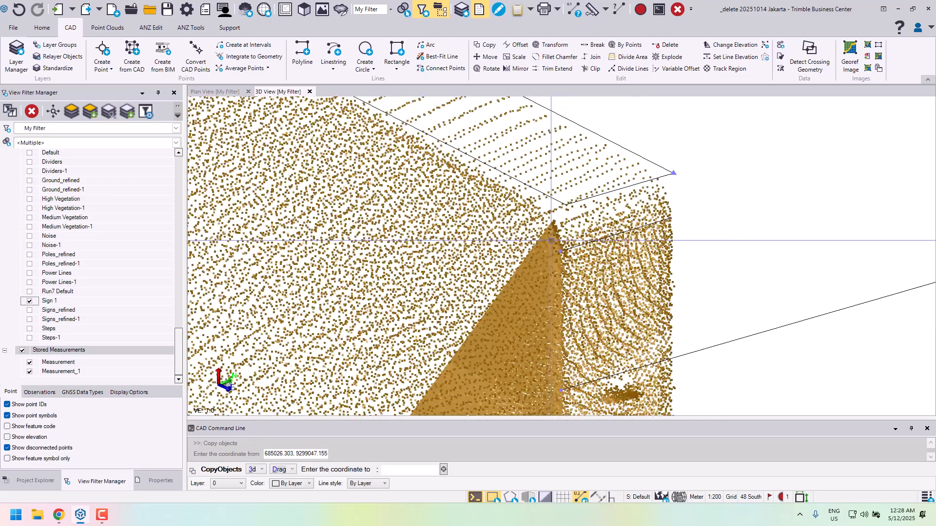
{"action": "middle_click_drag", "start_coordinate": [551, 241], "coordinate": [569, 232]}
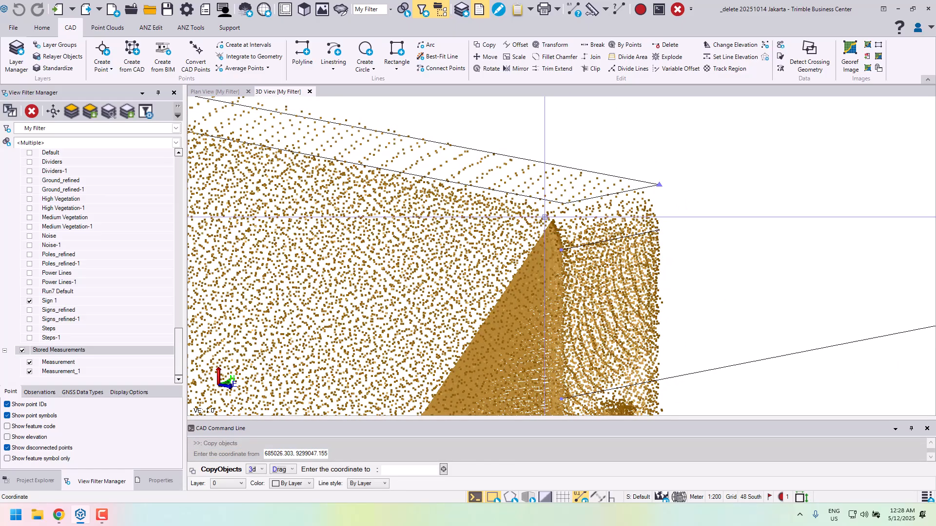
{"action": "left_click", "coordinate": [549, 216]}
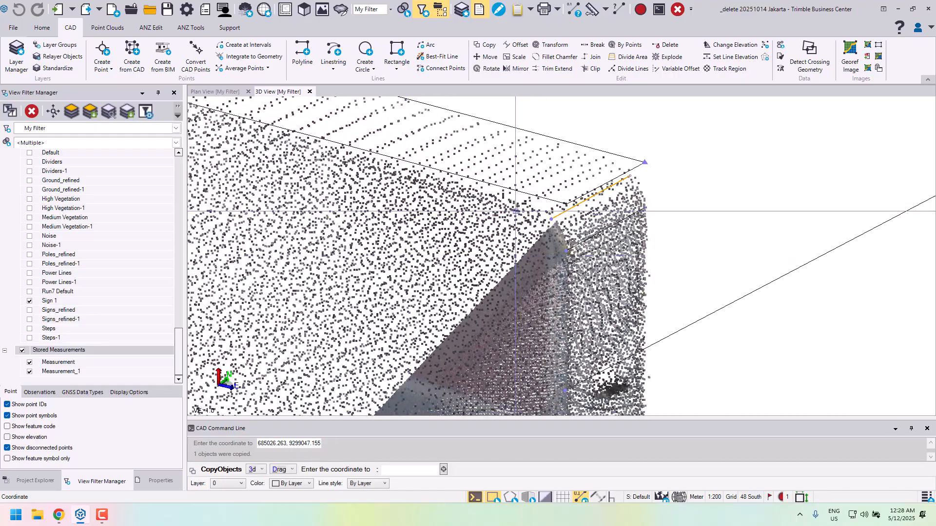
{"action": "scroll", "coordinate": [530, 206], "scroll_direction": "up", "scroll_amount": 2}
{"action": "left_click", "coordinate": [525, 202]}
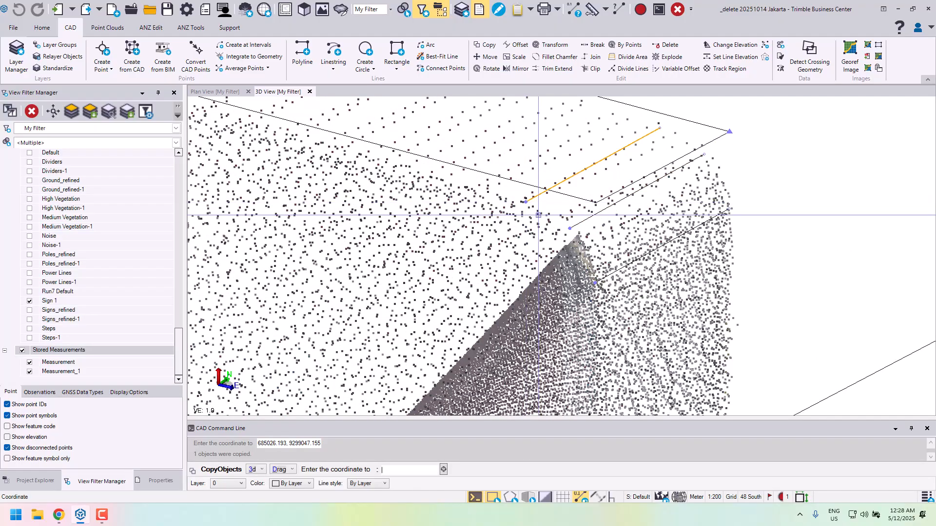
- Place four copies of the short linestring around the rounded upper southwest corner of the sign, from the top edge down its west side
{"action": "scroll", "coordinate": [539, 216], "scroll_direction": "down", "scroll_amount": 5}
{"action": "middle_click_drag", "start_coordinate": [367, 190], "coordinate": [600, 219]}
{"action": "middle_click_drag", "start_coordinate": [215, 196], "coordinate": [626, 291]}
{"action": "scroll", "coordinate": [536, 214], "scroll_direction": "up", "scroll_amount": 4}
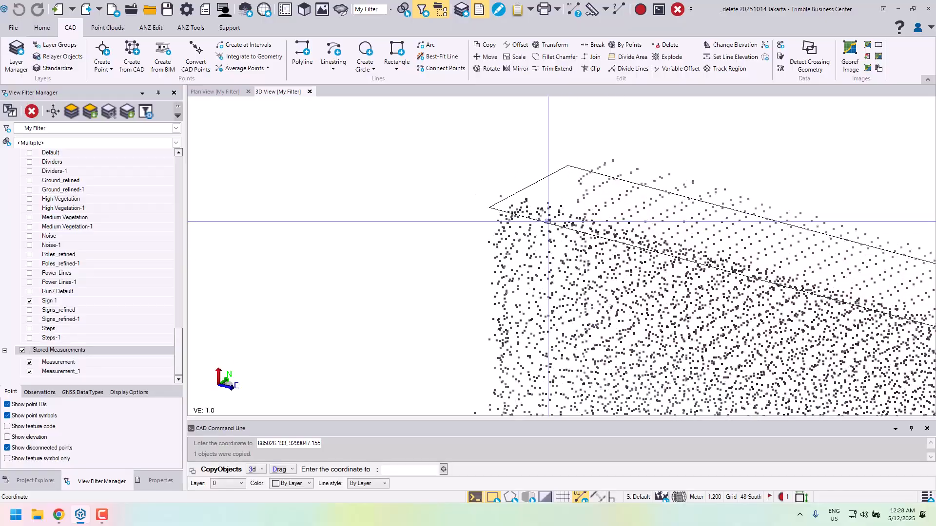
{"action": "left_click", "coordinate": [531, 199]}
{"action": "left_click", "coordinate": [505, 207]}
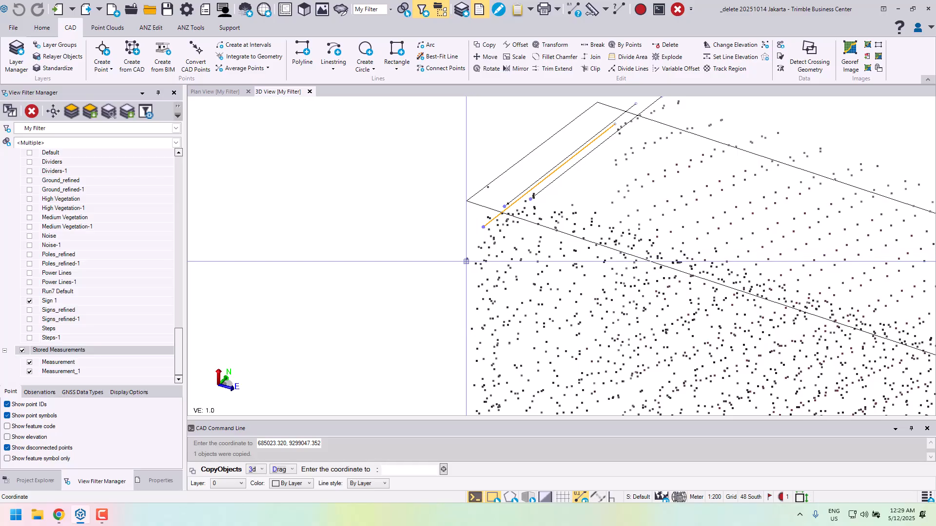
{"action": "left_click", "coordinate": [466, 259]}
- Place five copies of the short linestring around the lower southwest corner of the sign, from its west side to its bottom edge
{"action": "scroll", "coordinate": [556, 282], "scroll_direction": "down", "scroll_amount": 3}
{"action": "right_click_drag", "start_coordinate": [563, 281], "coordinate": [629, 254]}
{"action": "middle_click_drag", "start_coordinate": [521, 324], "coordinate": [564, 161]}
{"action": "middle_click_drag", "start_coordinate": [584, 329], "coordinate": [590, 179]}
{"action": "scroll", "coordinate": [564, 256], "scroll_direction": "up", "scroll_amount": 3}
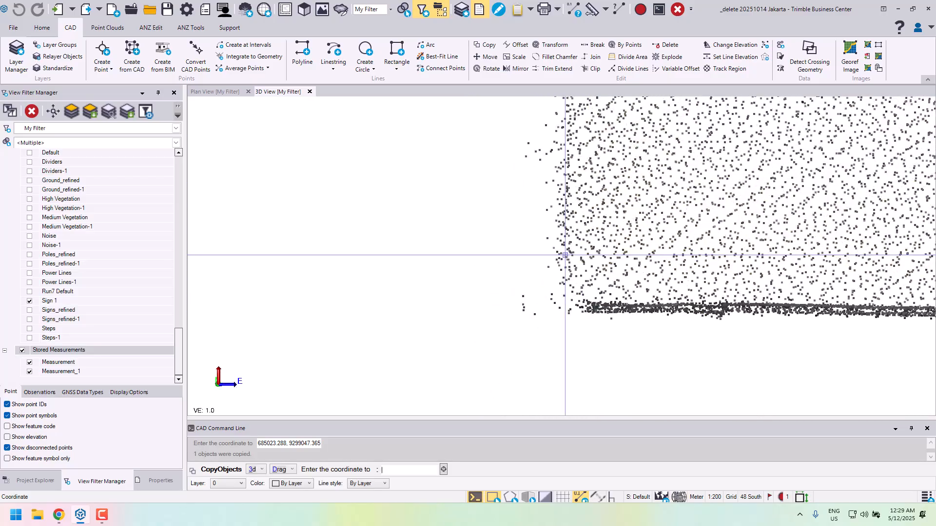
{"action": "mouse_move", "coordinate": [561, 284]}
{"action": "right_mouse_down"}
{"action": "mouse_move", "coordinate": [598, 320]}
{"action": "mouse_move", "coordinate": [522, 311]}
{"action": "mouse_move", "coordinate": [559, 266]}
{"action": "mouse_move", "coordinate": [546, 268]}
{"action": "mouse_move", "coordinate": [577, 259]}
{"action": "right_mouse_up"}
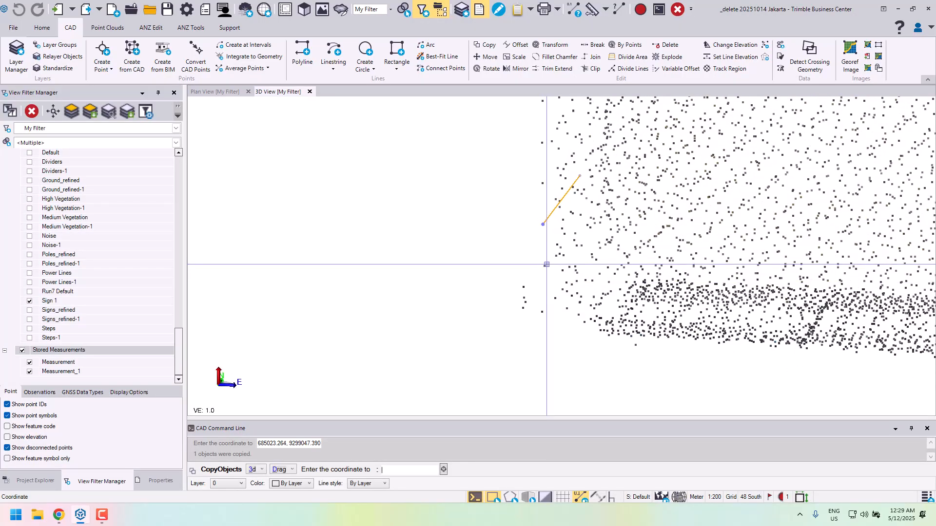
{"action": "left_click", "coordinate": [555, 299]}
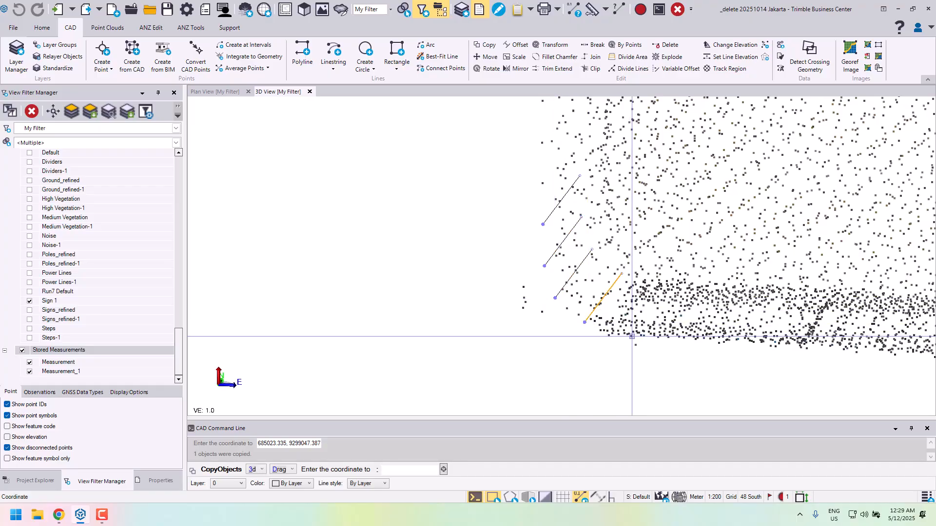
{"action": "left_click", "coordinate": [631, 337]}
- Place four copies of the short linestring around the lower southeast corner of the sign, from its bottom edge up its east side
{"action": "scroll", "coordinate": [719, 312], "scroll_direction": "down", "scroll_amount": 3}
{"action": "middle_click_drag", "start_coordinate": [922, 296], "coordinate": [735, 271]}
{"action": "middle_click_drag", "start_coordinate": [905, 267], "coordinate": [123, 230]}
{"action": "scroll", "coordinate": [487, 282], "scroll_direction": "up", "scroll_amount": 2}
{"action": "middle_click_drag", "start_coordinate": [458, 327], "coordinate": [521, 335], "text": "shift"}
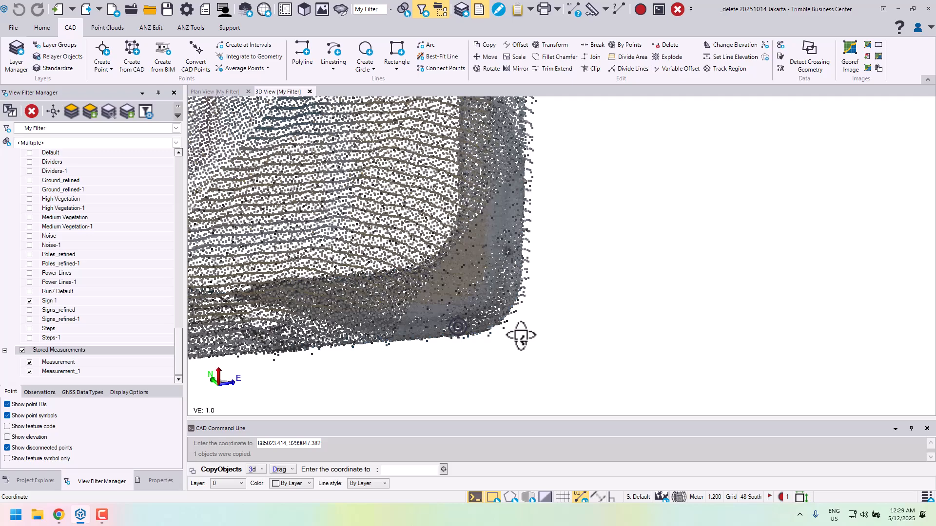
{"action": "left_click", "coordinate": [471, 333]}
{"action": "left_click", "coordinate": [501, 324]}
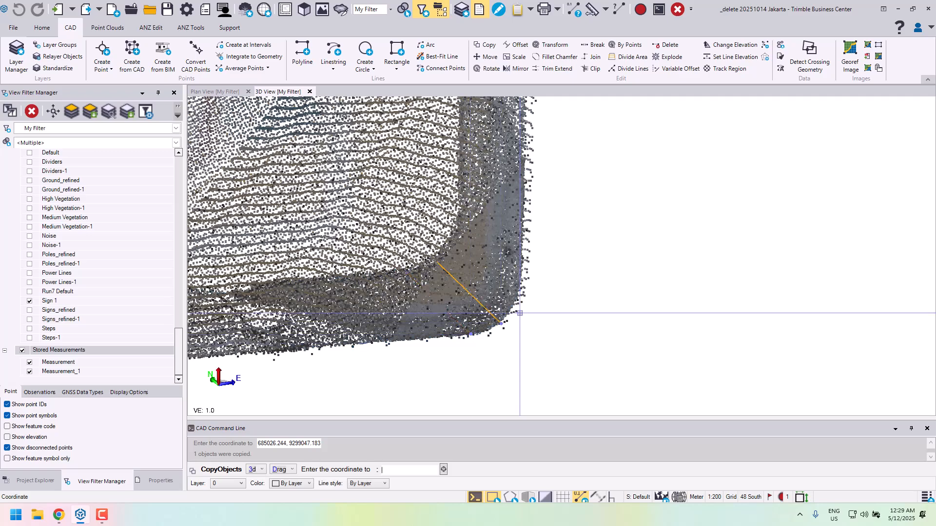
{"action": "left_click", "coordinate": [516, 304]}
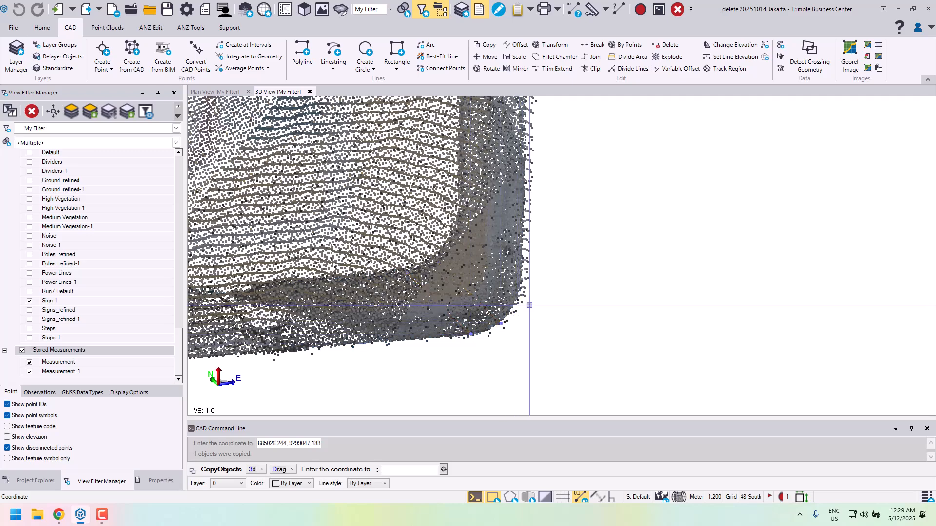
{"action": "left_click", "coordinate": [521, 270]}
- Hide the Sign 1 point cloud region and examine the copied linestrings around the sign's four corners
{"action": "scroll", "coordinate": [615, 279], "scroll_direction": "down", "scroll_amount": 5}
{"action": "middle_click_drag", "start_coordinate": [621, 210], "coordinate": [663, 286]}
{"action": "scroll", "coordinate": [658, 263], "scroll_direction": "down", "scroll_amount": 4}
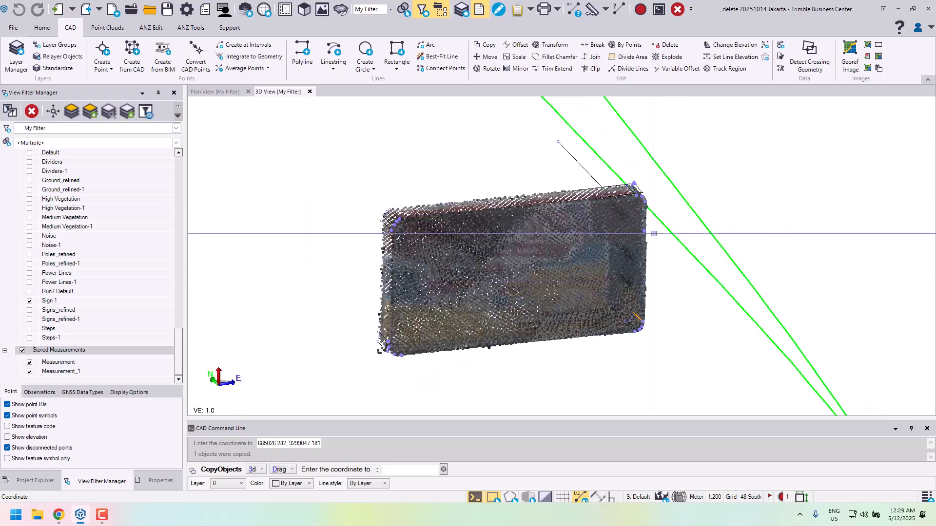
{"action": "right_click_drag", "start_coordinate": [654, 224], "coordinate": [590, 226]}
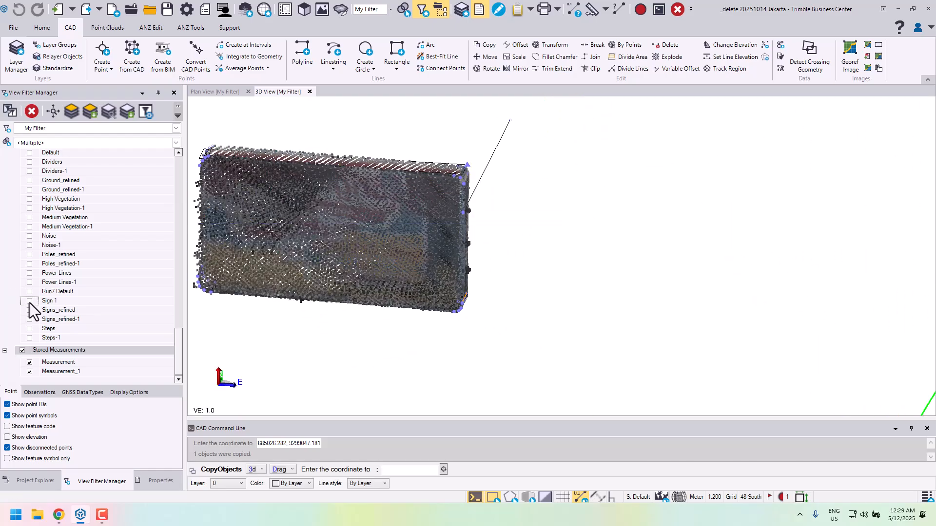
{"action": "middle_click_drag", "start_coordinate": [383, 235], "coordinate": [499, 267]}
{"action": "right_click_drag", "start_coordinate": [490, 262], "coordinate": [421, 253]}
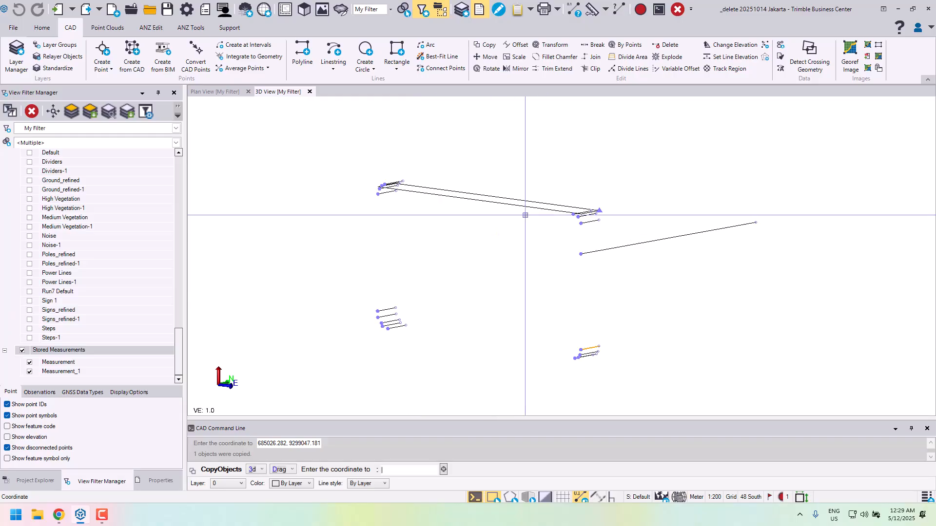
{"action": "scroll", "coordinate": [527, 268], "scroll_direction": "up", "scroll_amount": 2}
{"action": "right_click_drag", "start_coordinate": [563, 214], "coordinate": [575, 219]}
{"action": "middle_click_drag", "start_coordinate": [561, 220], "coordinate": [576, 271]}
{"action": "scroll", "coordinate": [579, 262], "scroll_direction": "down", "scroll_amount": 2}
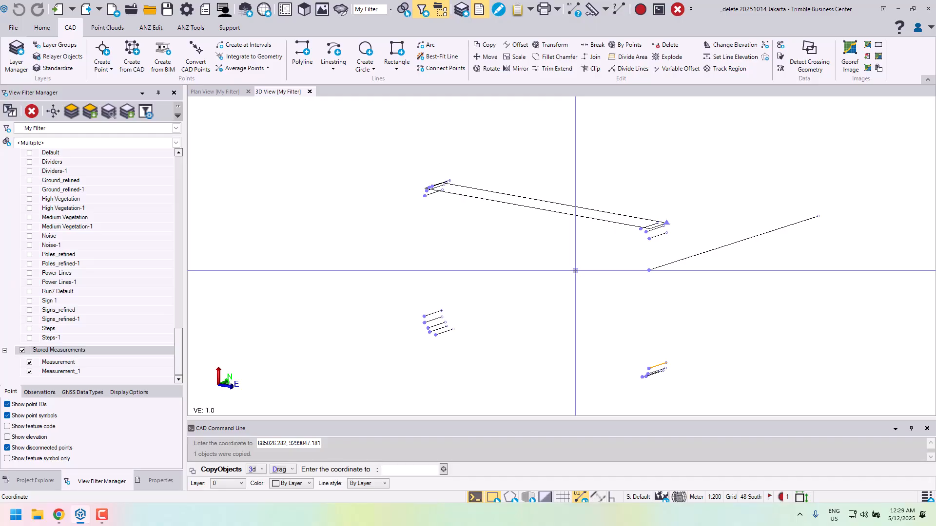
- Bring up the tools for creating 3D objects from the profile lines
{"action": "left_click", "coordinate": [147, 28]}
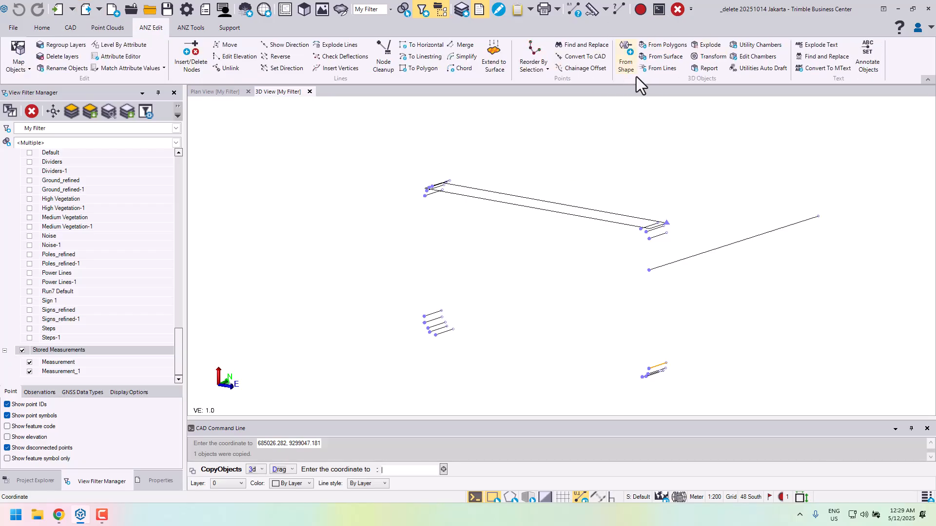